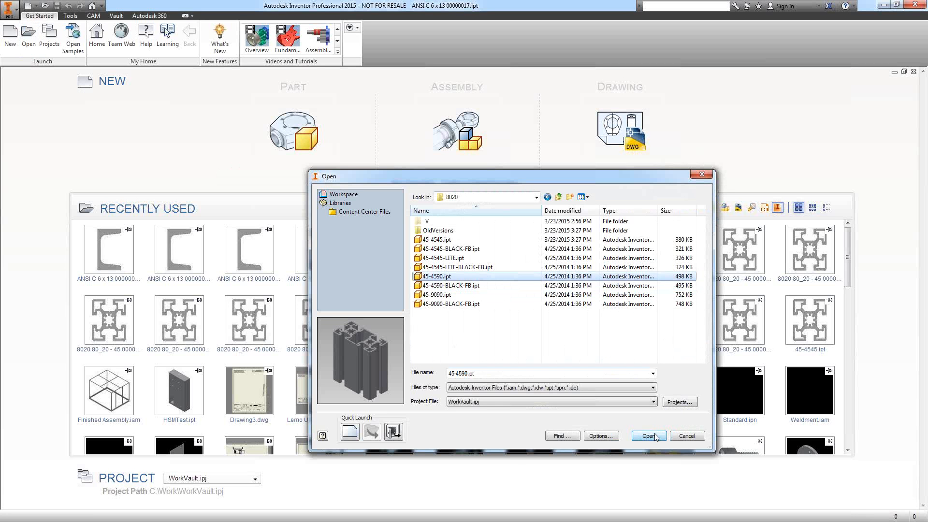
# Open the 45-4590.ipt part and start editing the profile sketch beneath its extrusion, viewed face-on.
pyautogui.click(649, 435)
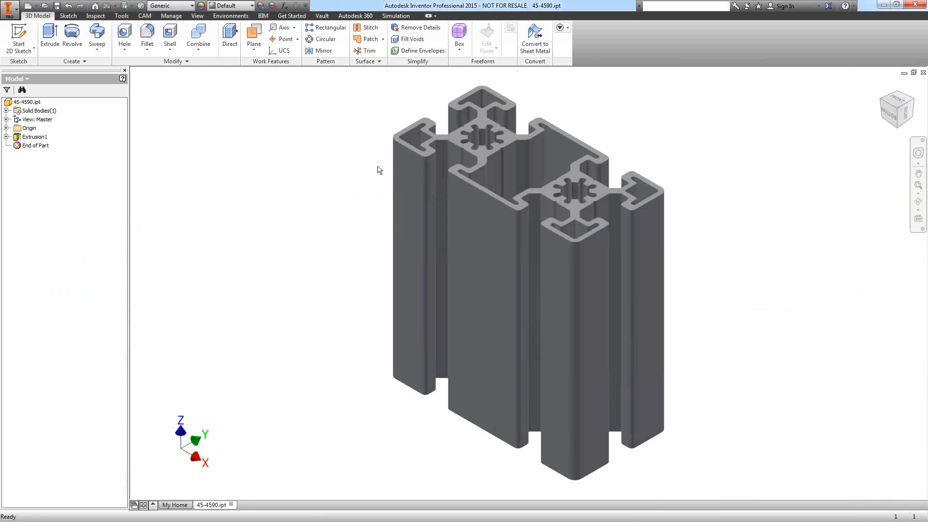
pyautogui.moveTo(356, 153); pyautogui.dragTo(320, 168, button='middle')
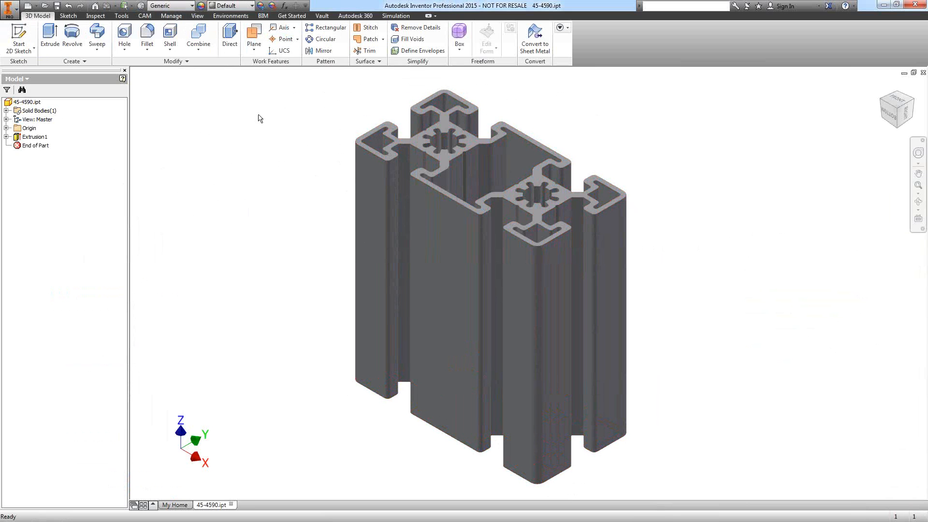
pyautogui.click(8, 137)
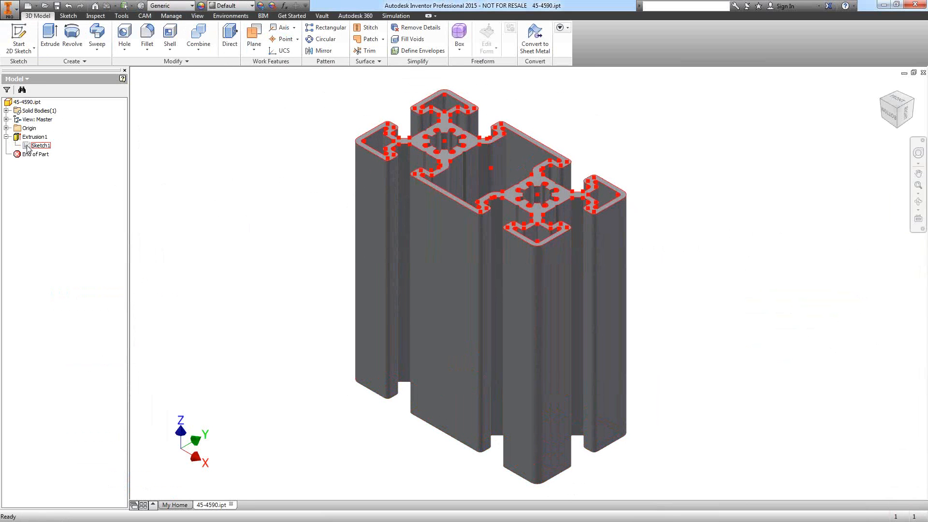
pyautogui.doubleClick(38, 145)
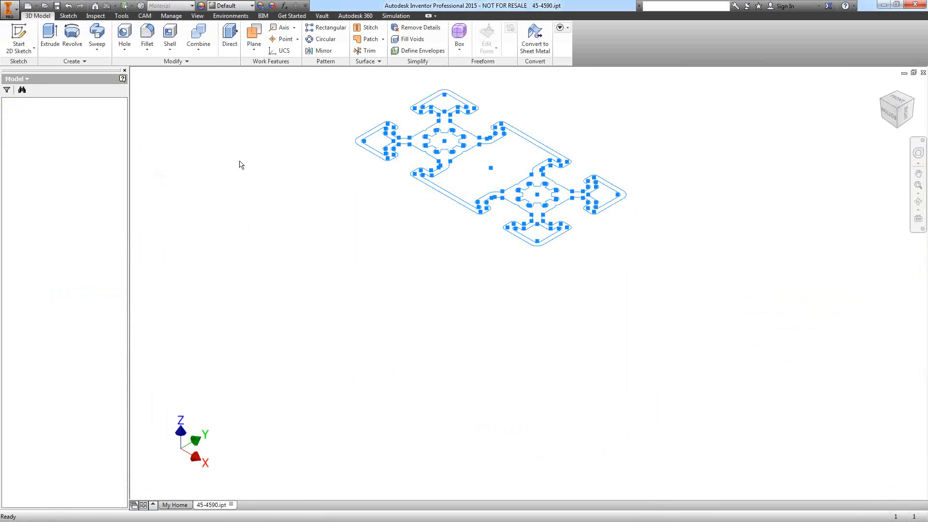
pyautogui.click(898, 100)
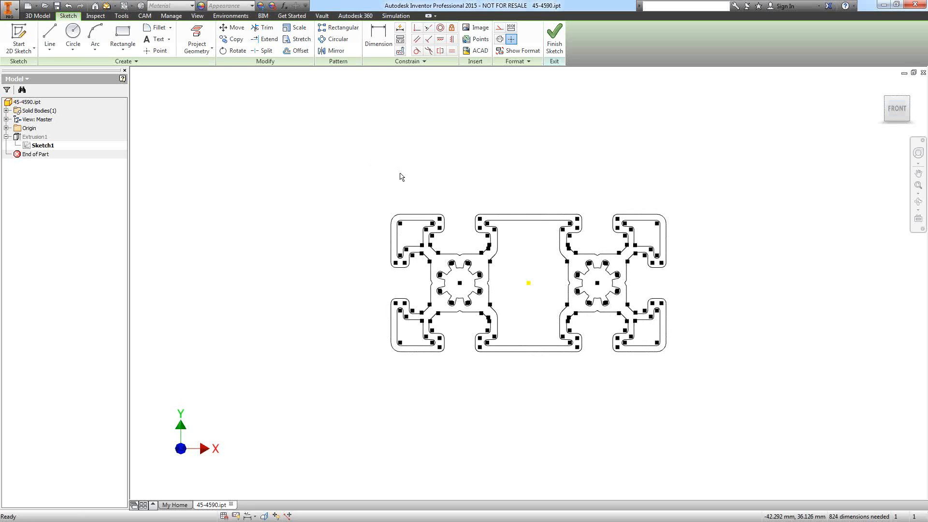
# Dimension the profile's overall horizontal size between its outer side edges with the named expression Width = 90.
pyautogui.press('d')
pyautogui.click(390, 239)
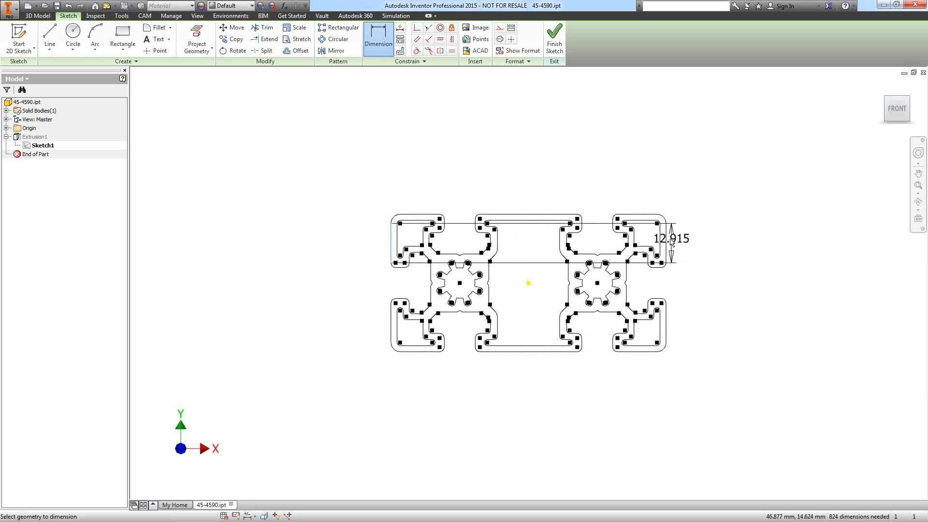
pyautogui.click(667, 241)
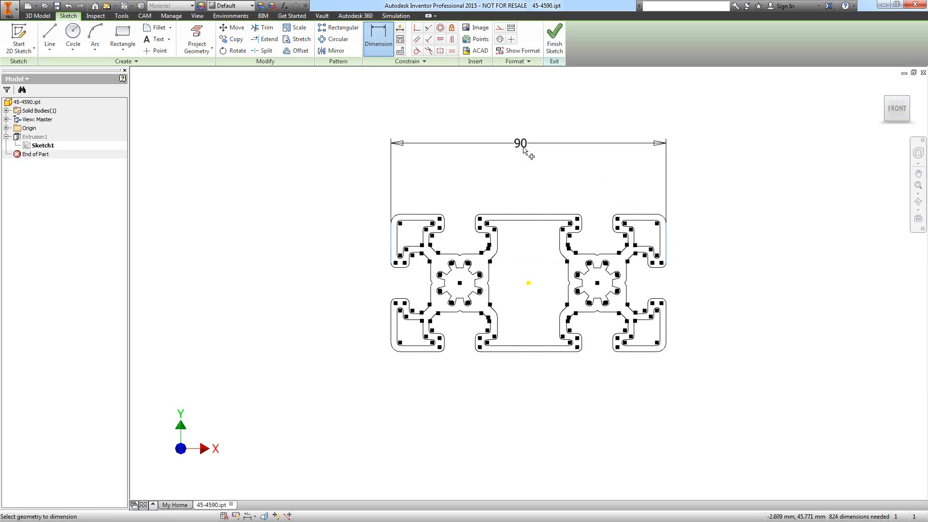
pyautogui.click(527, 151)
pyautogui.write('Width =')
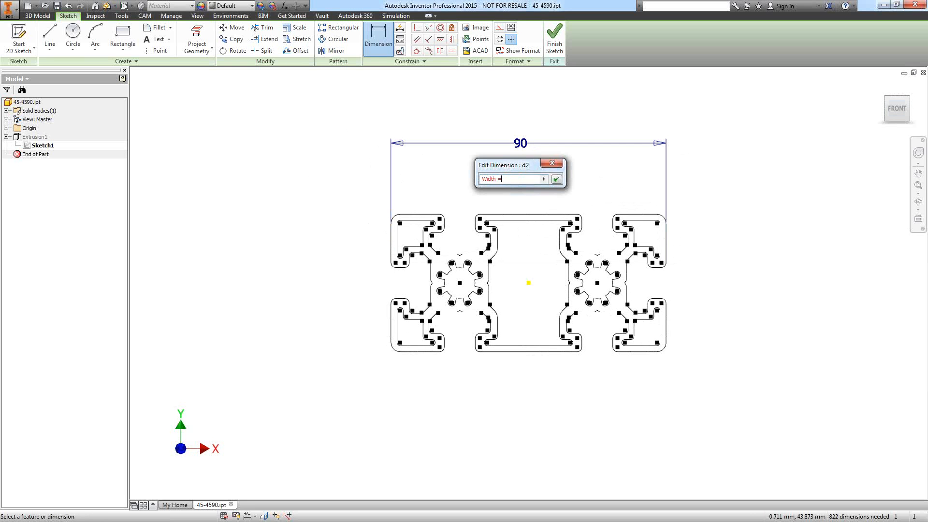
pyautogui.write(' 90')
pyautogui.press('Return')
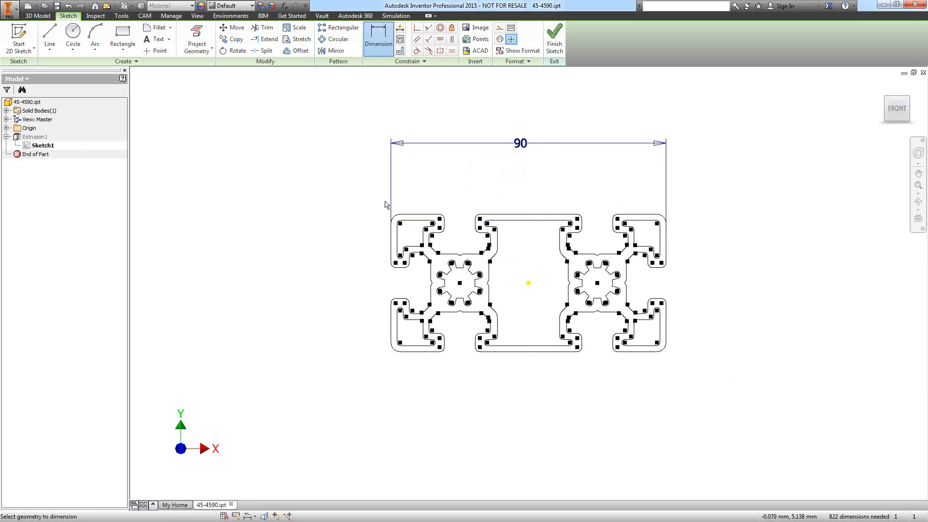
# Dimension the profile's overall vertical size with the named expression Height = 45.
pyautogui.click(337, 336)
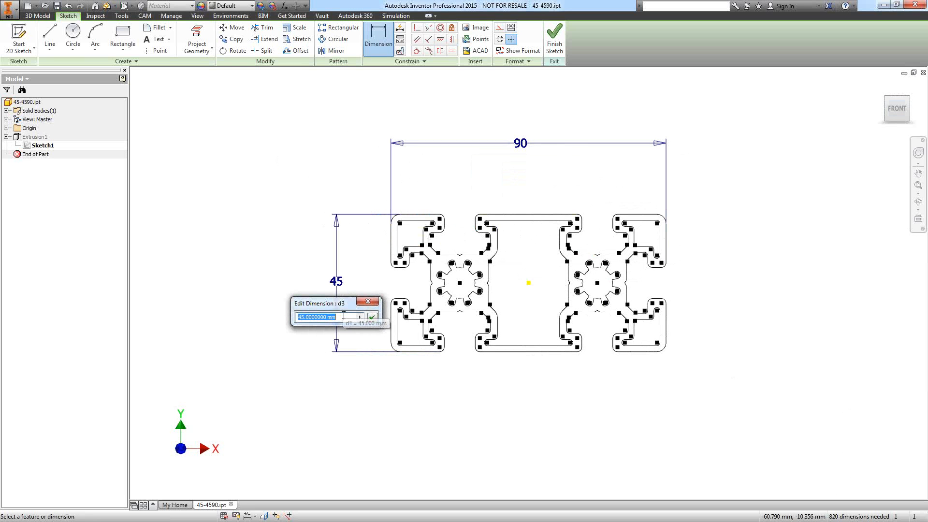
pyautogui.write('H')
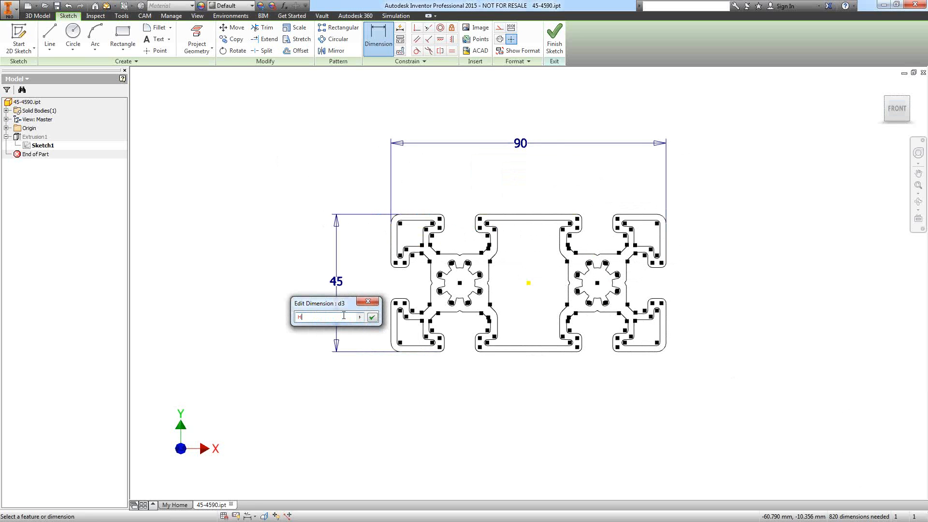
pyautogui.write('eight =45')
pyautogui.press('Return')
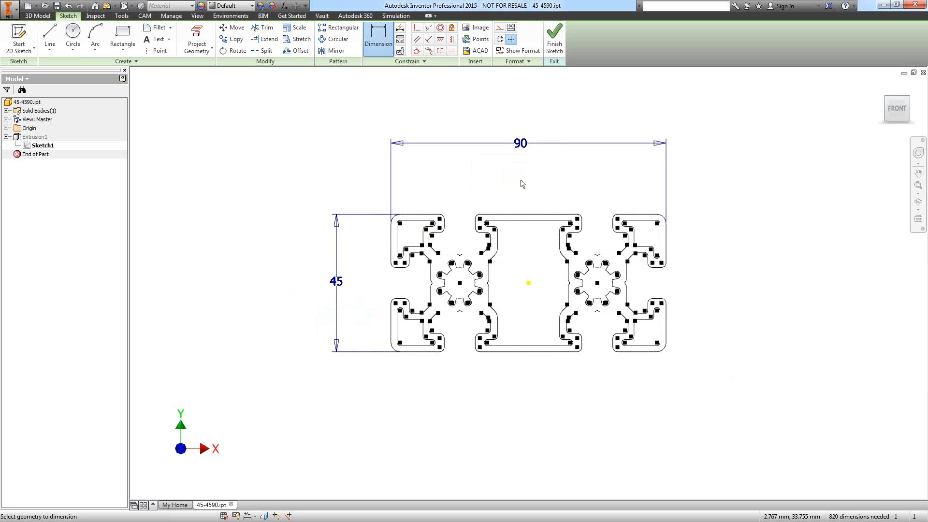
# Dimension the upper middle wall between its inner and outer lines as Thickness = 2, and end the dimension command.
pyautogui.click(529, 221)
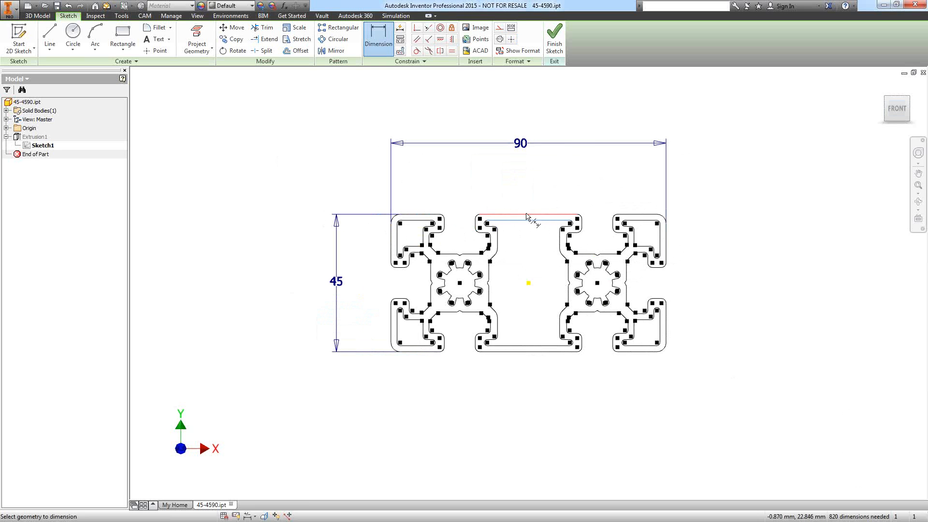
pyautogui.click(527, 214)
pyautogui.click(545, 174)
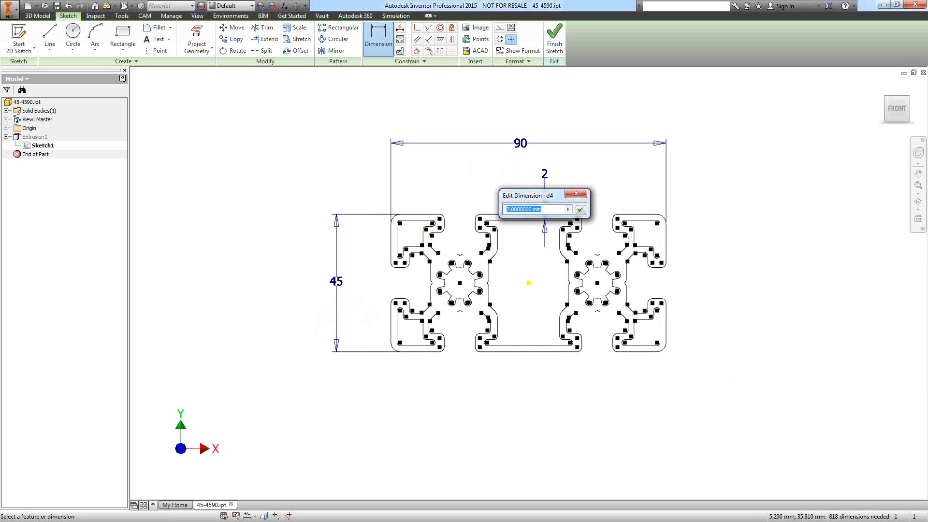
pyautogui.write('Thickness = 2')
pyautogui.press('Return')
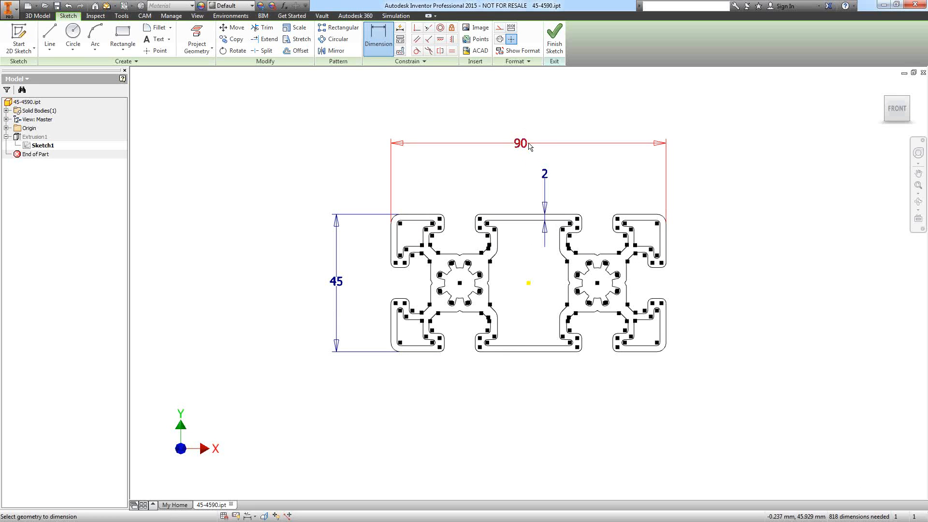
pyautogui.rightClick(320, 154)
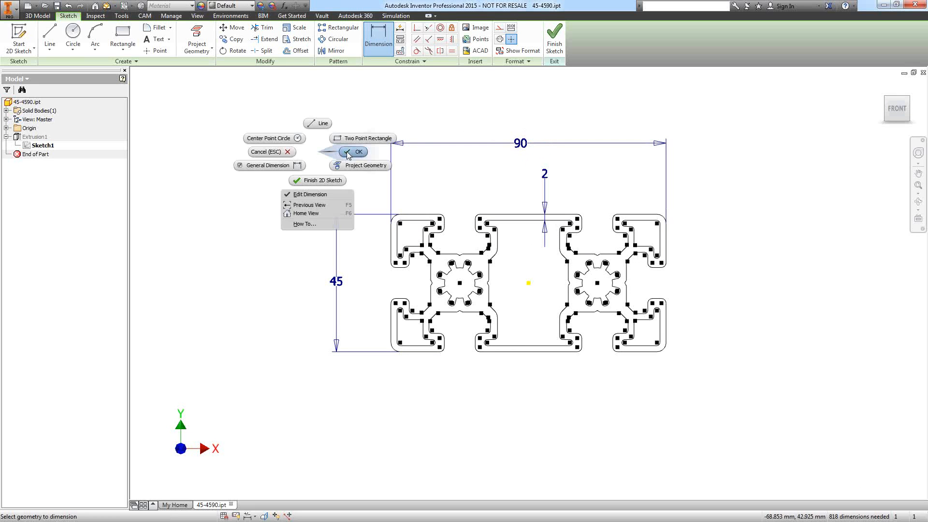
pyautogui.click(348, 153)
# Display the sketch dimensions as expressions and finish the sketch.
pyautogui.rightClick(281, 146)
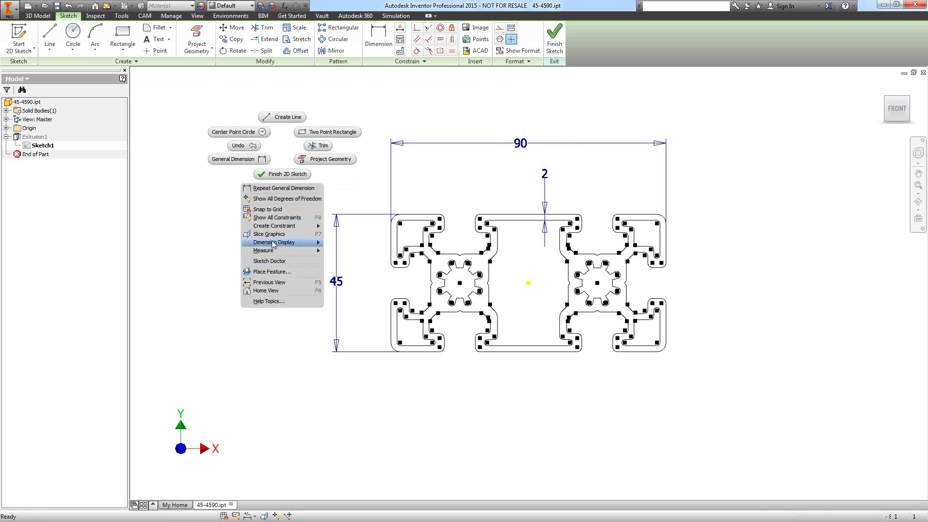
pyautogui.moveTo(273, 245)
pyautogui.click(339, 254)
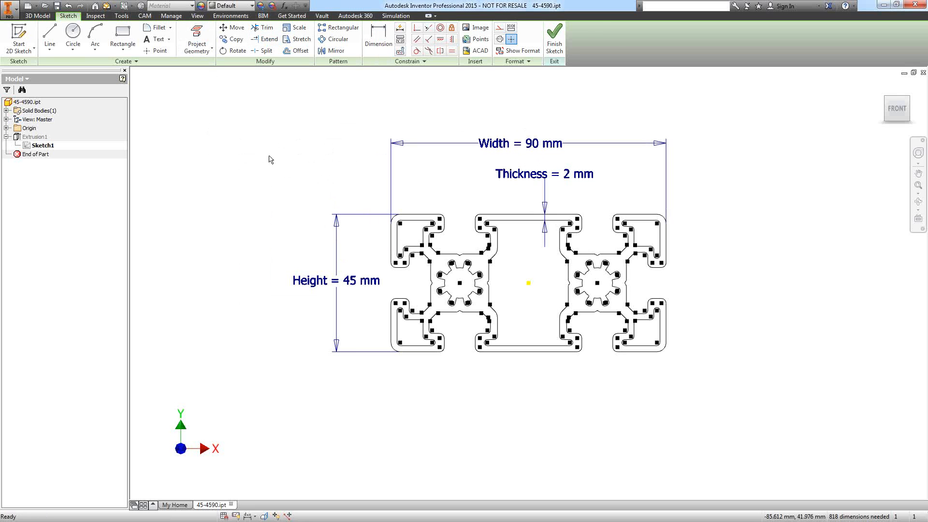
pyautogui.click(555, 38)
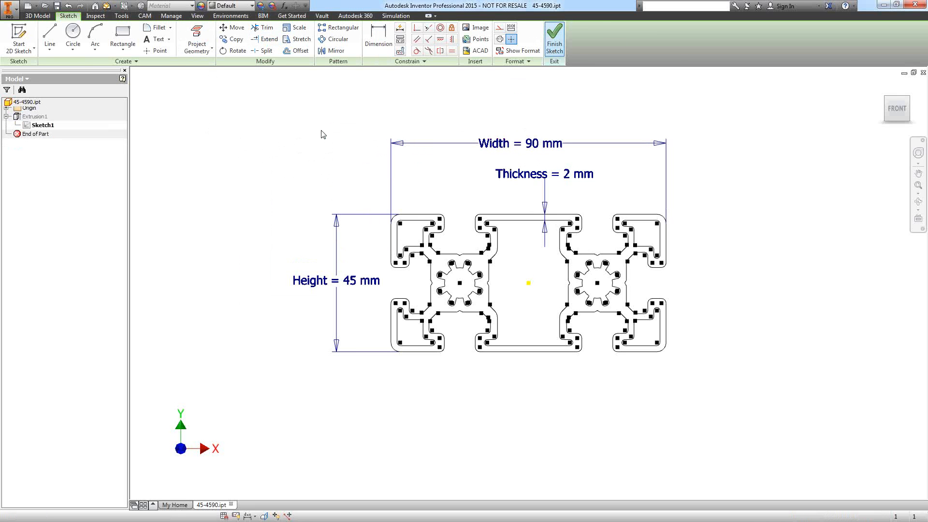
# Edit the extrusion so its distance is the named parameter Length = 100 mm.
pyautogui.click(25, 139)
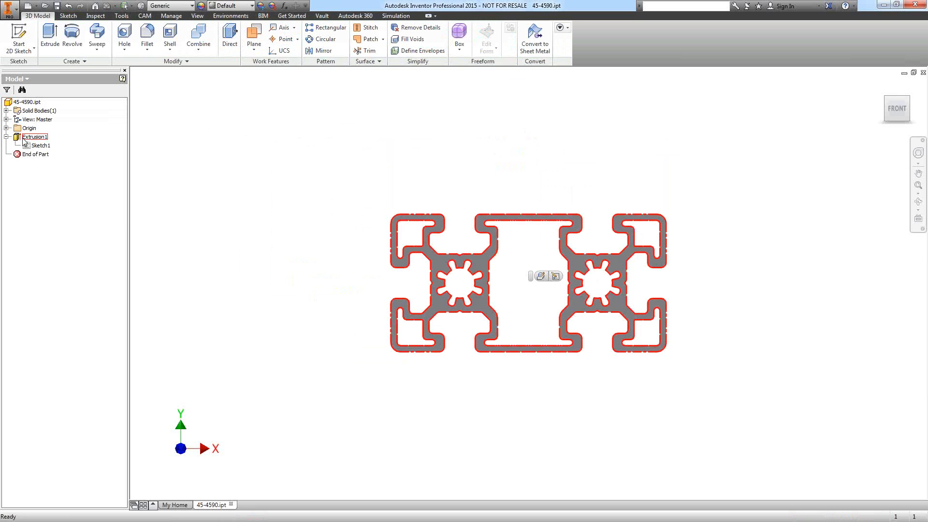
pyautogui.doubleClick(25, 140)
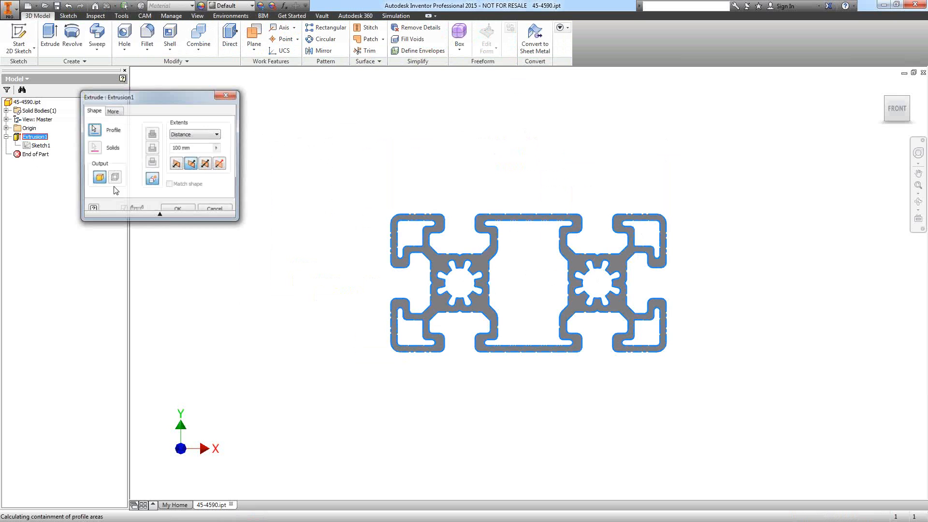
pyautogui.click(173, 150)
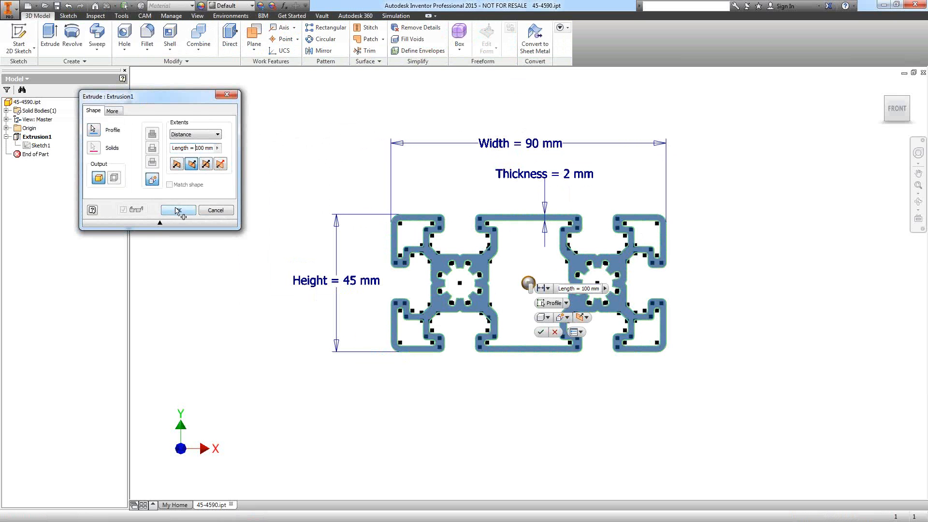
pyautogui.moveTo(199, 97); pyautogui.dragTo(277, 93)
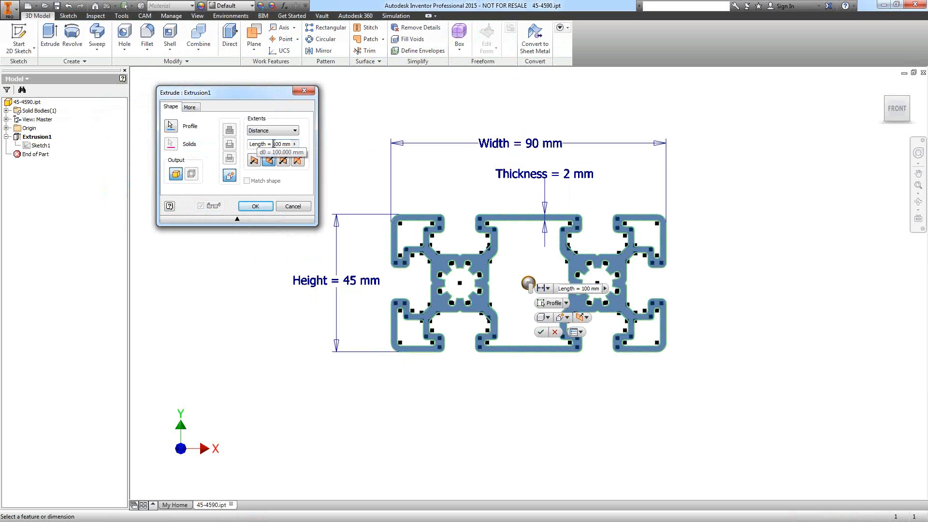
pyautogui.click(256, 207)
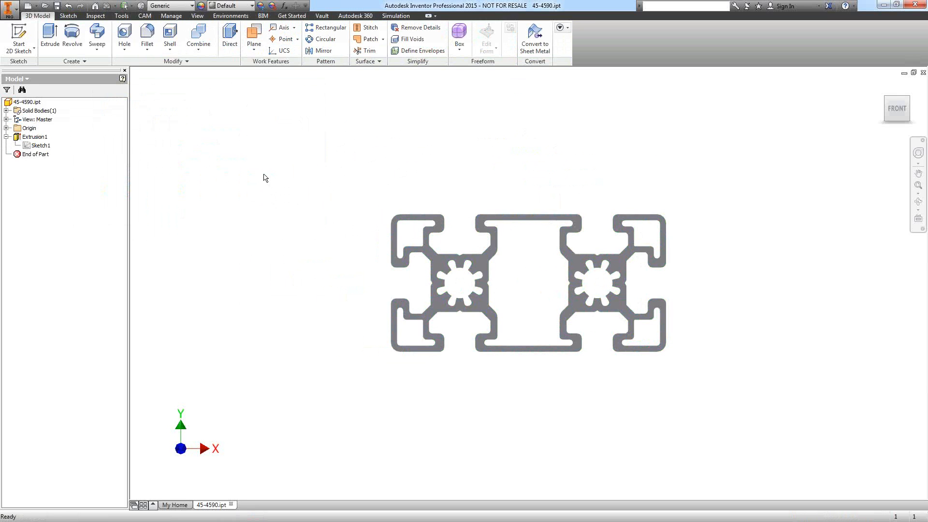
# Check the part's Length, Width, Height and Thickness model parameters in the Parameters table.
pyautogui.click(171, 15)
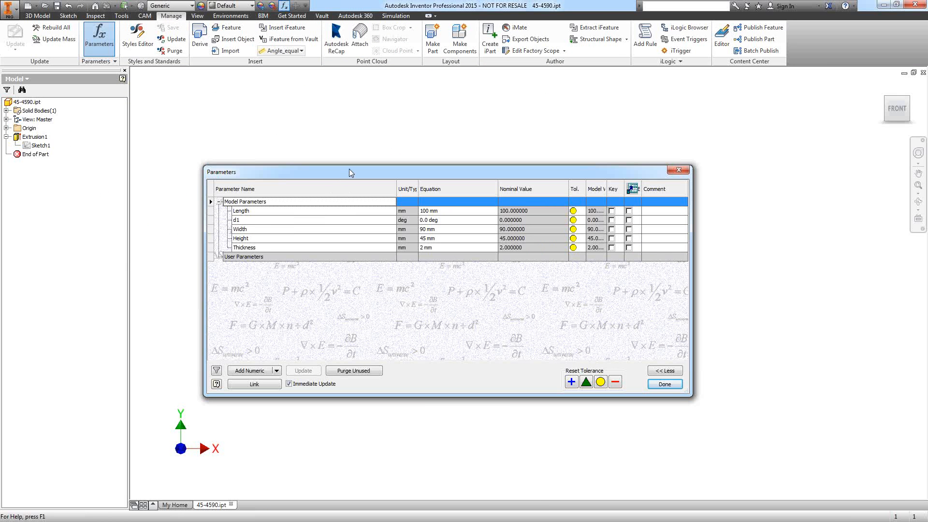
pyautogui.moveTo(351, 172); pyautogui.dragTo(391, 145)
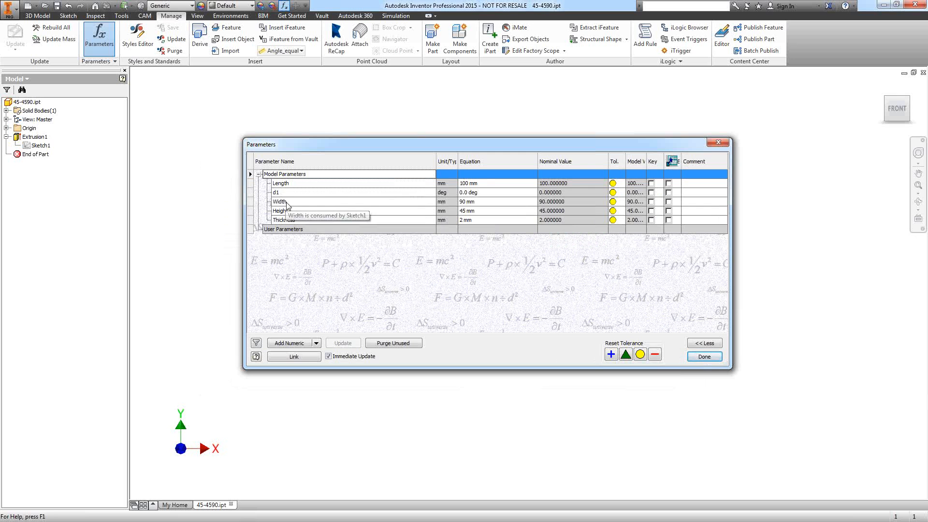
pyautogui.click(703, 356)
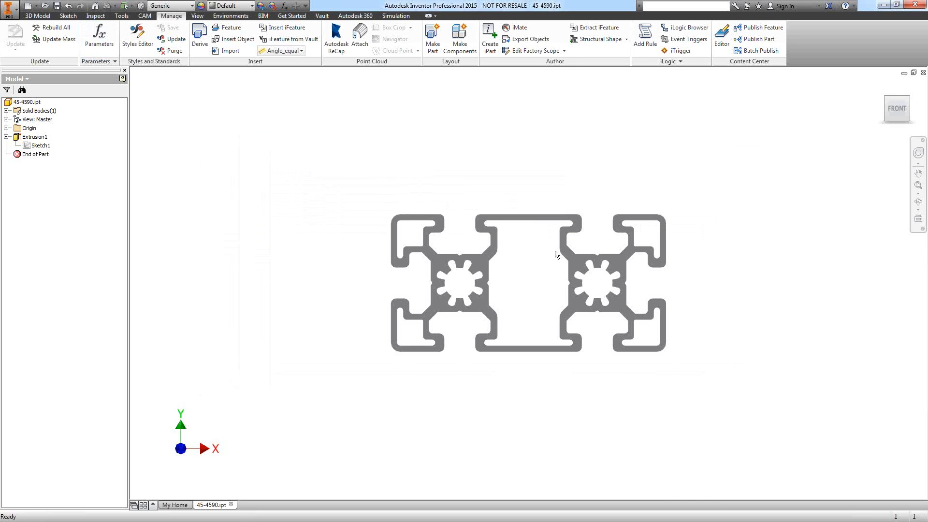
# Create an iPart from the profile and make its Length column a custom parameter column.
pyautogui.keyDown('shift'); pyautogui.moveTo(554, 251); pyautogui.dragTo(384, 236, button='middle'); pyautogui.keyUp('shift')
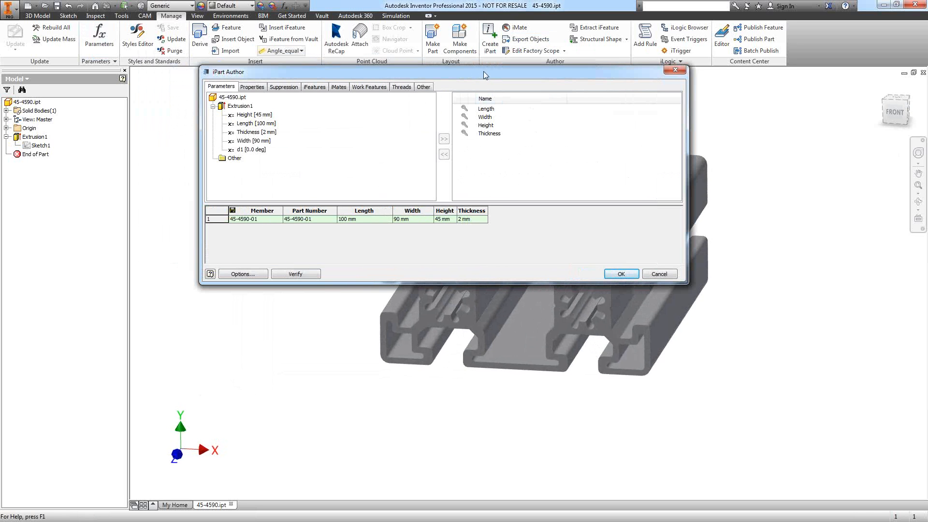
pyautogui.moveTo(484, 71); pyautogui.dragTo(522, 105)
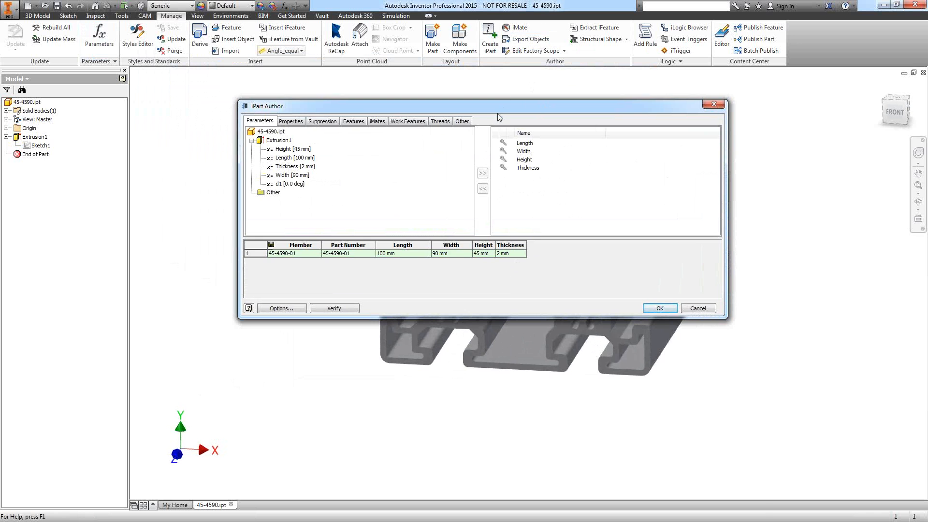
pyautogui.moveTo(495, 109)
pyautogui.mouseDown()
pyautogui.moveTo(528, 356)
pyautogui.moveTo(515, 123)
pyautogui.moveTo(502, 115)
pyautogui.mouseUp()
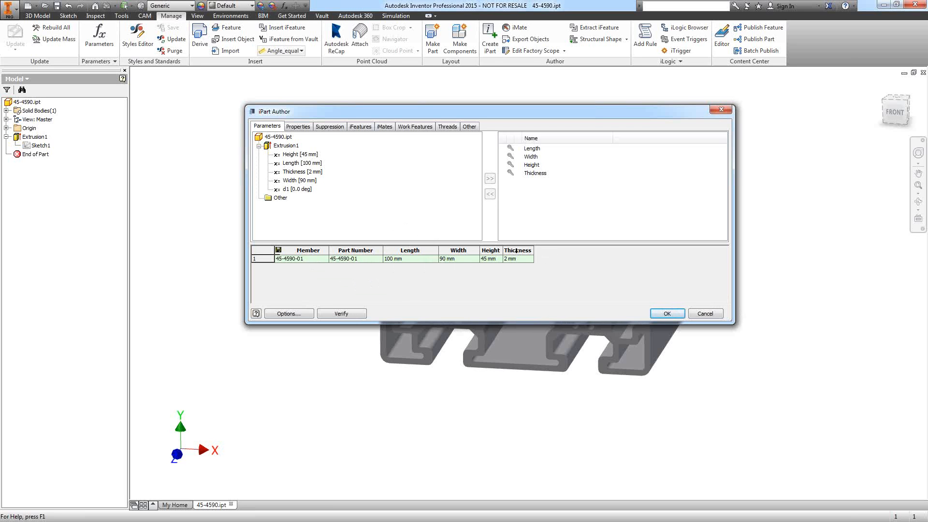
pyautogui.rightClick(411, 251)
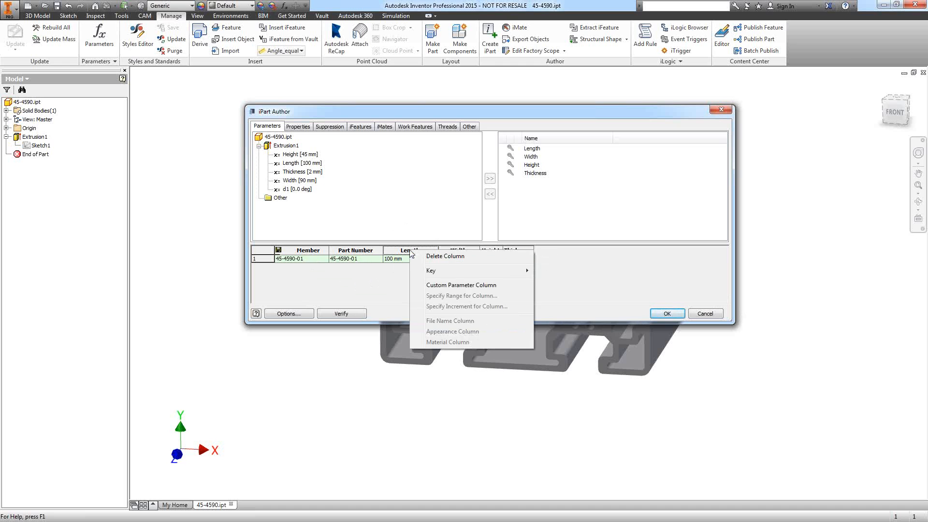
pyautogui.click(450, 285)
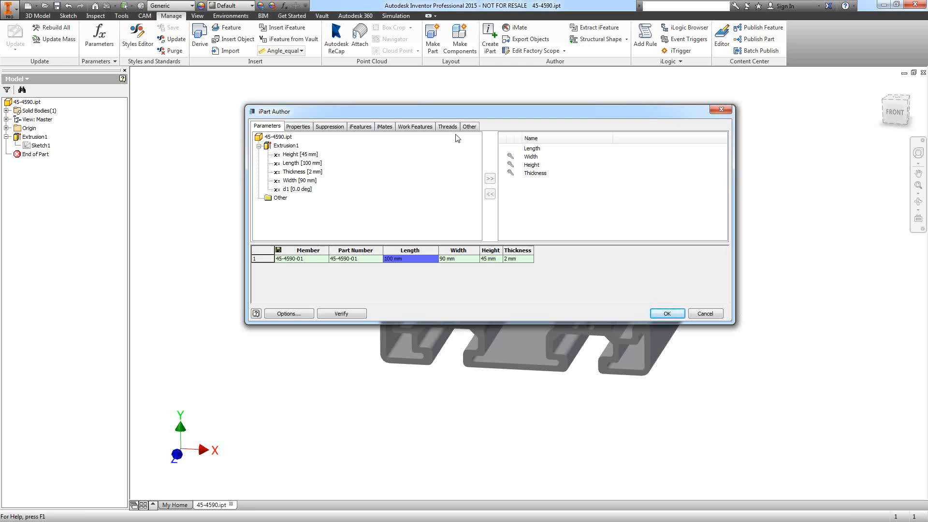
# Set Width as key 1 and Height as key 2 of the iPart.
pyautogui.moveTo(468, 111); pyautogui.dragTo(485, 114)
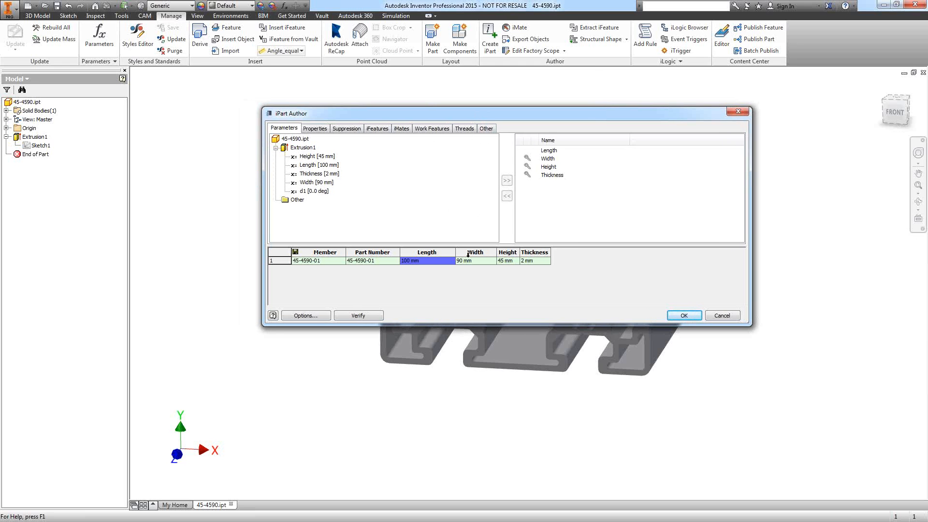
pyautogui.click(528, 159)
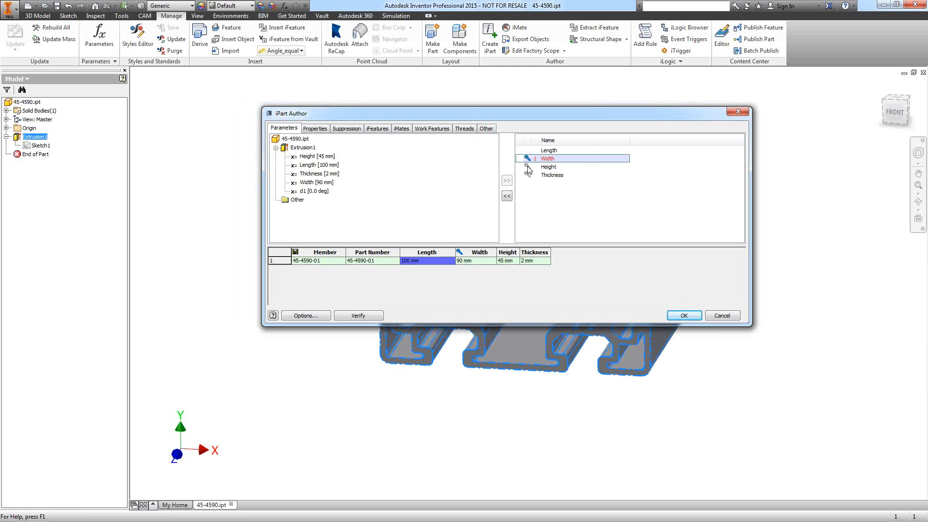
pyautogui.click(527, 168)
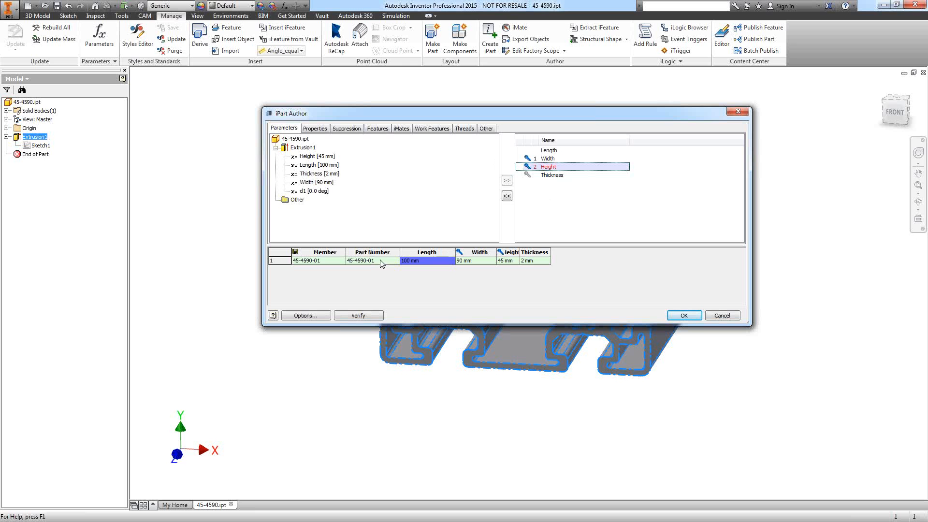
# Add the Stock Number and Description project properties as columns of the iPart table.
pyautogui.click(317, 129)
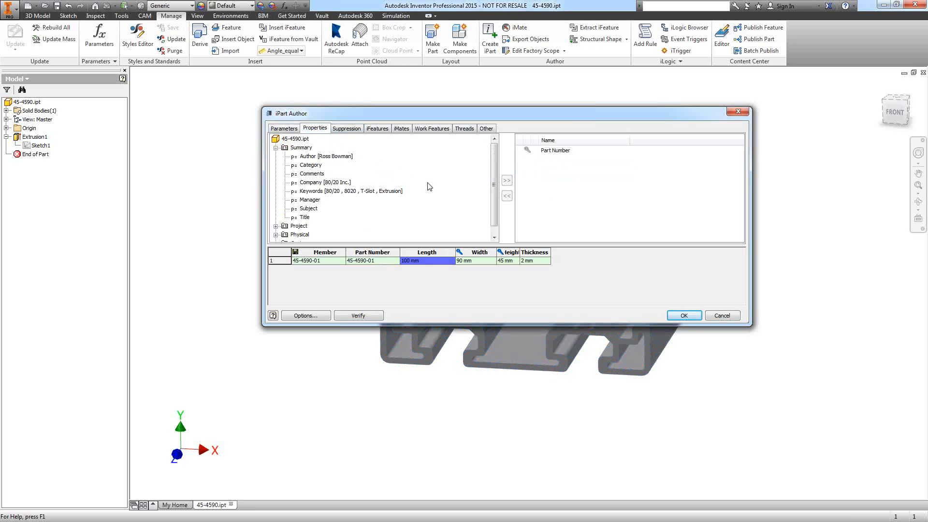
pyautogui.scroll(-1, 494, 163)
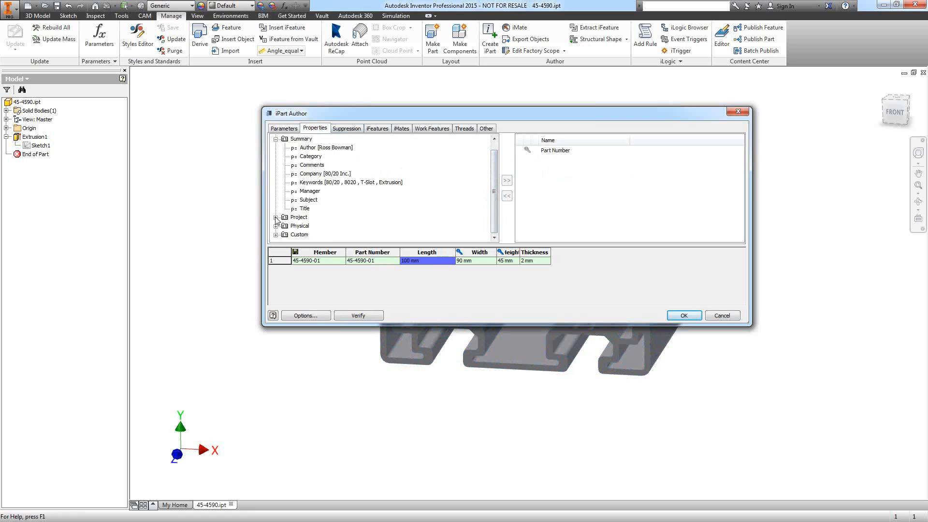
pyautogui.click(276, 217)
pyautogui.click(316, 209)
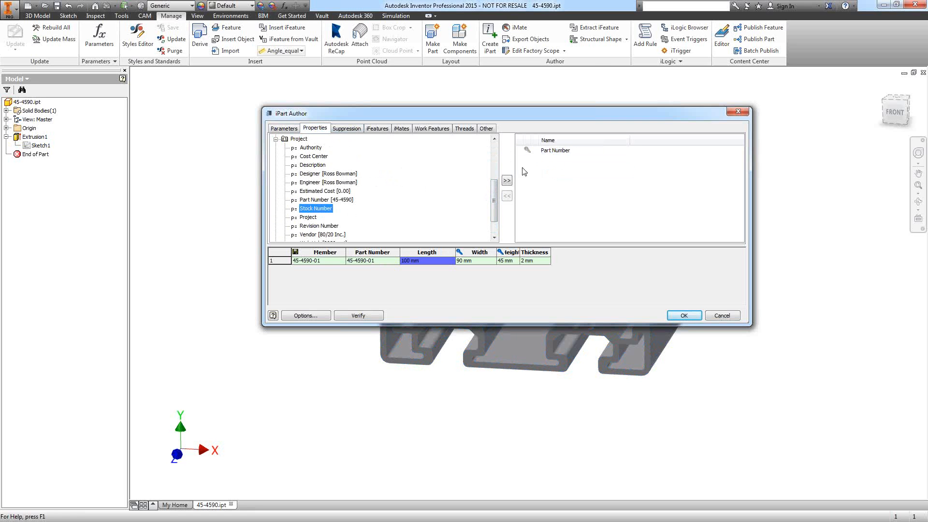
pyautogui.click(507, 180)
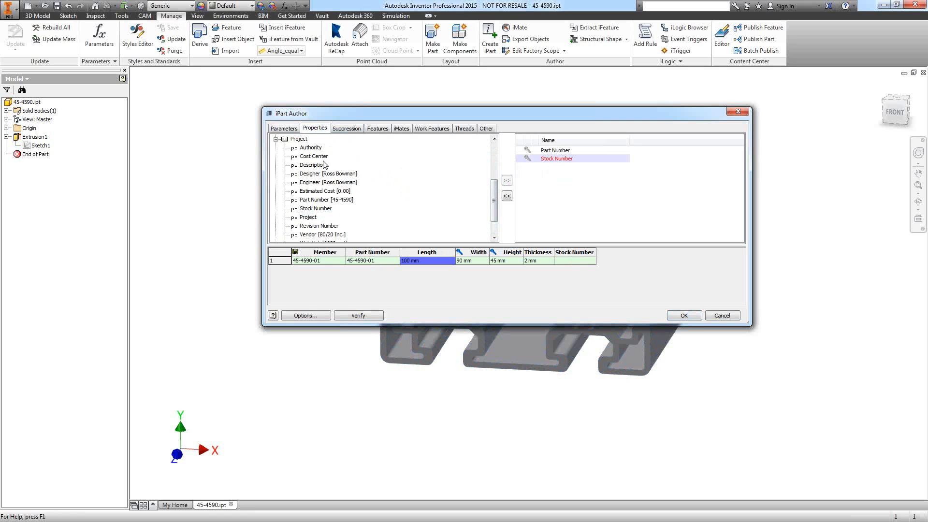
pyautogui.click(319, 200)
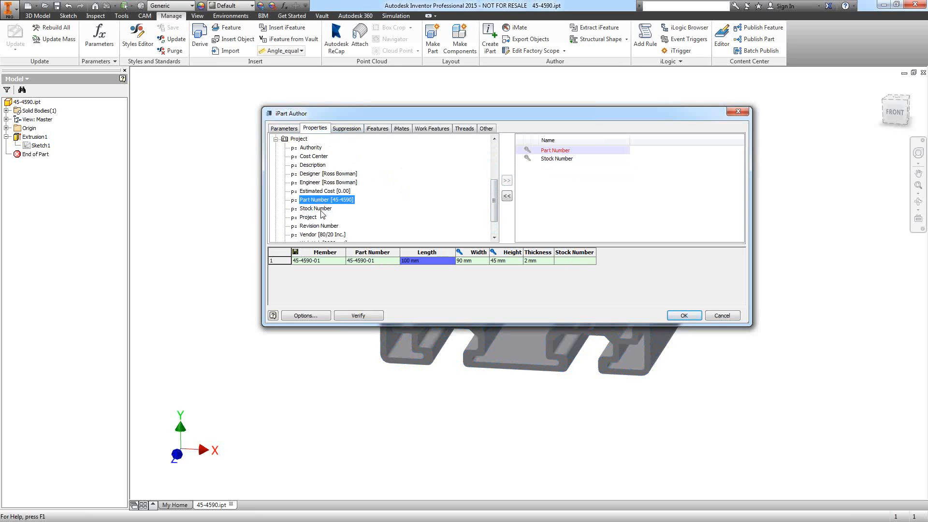
pyautogui.click(571, 261)
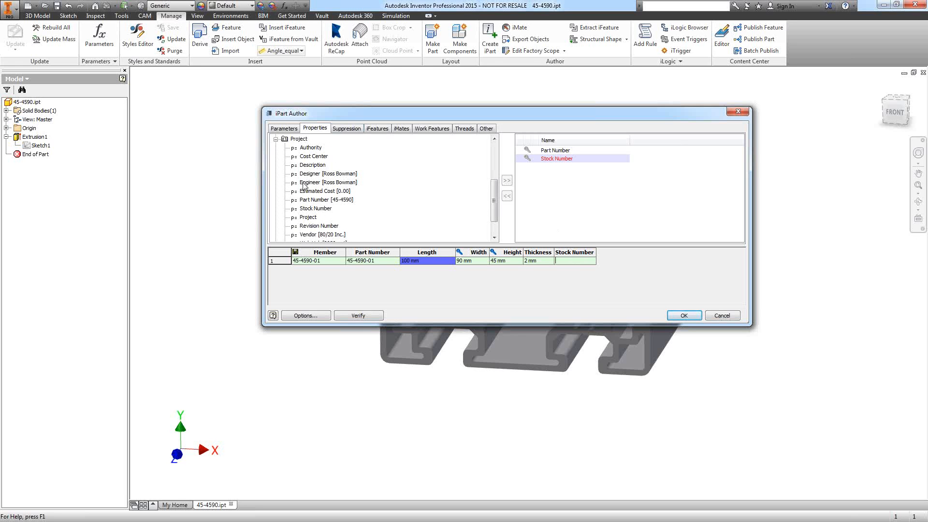
pyautogui.click(312, 165)
pyautogui.click(506, 181)
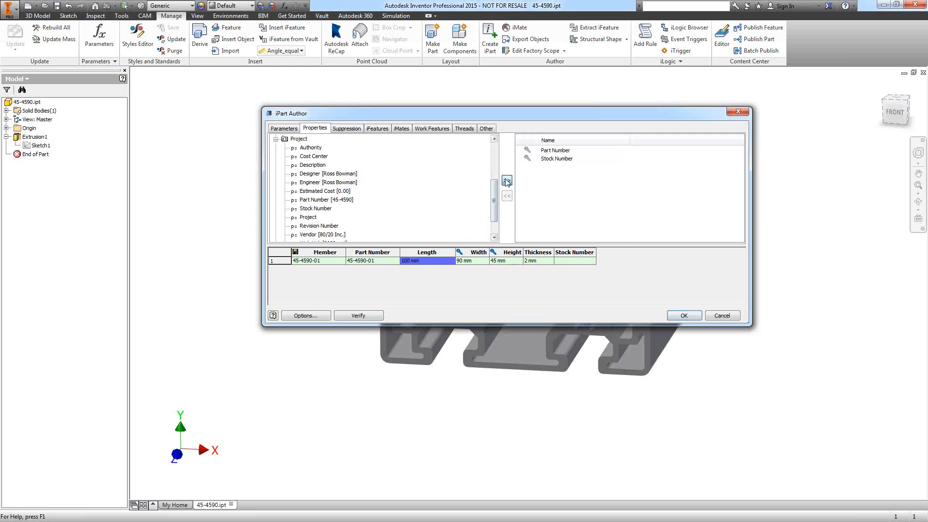
# Enter the description "4590 Series 8020 Extruded Aluminum" and stock number 8020-4590 for the iPart member, and finish authoring the iPart.
pyautogui.click(613, 262)
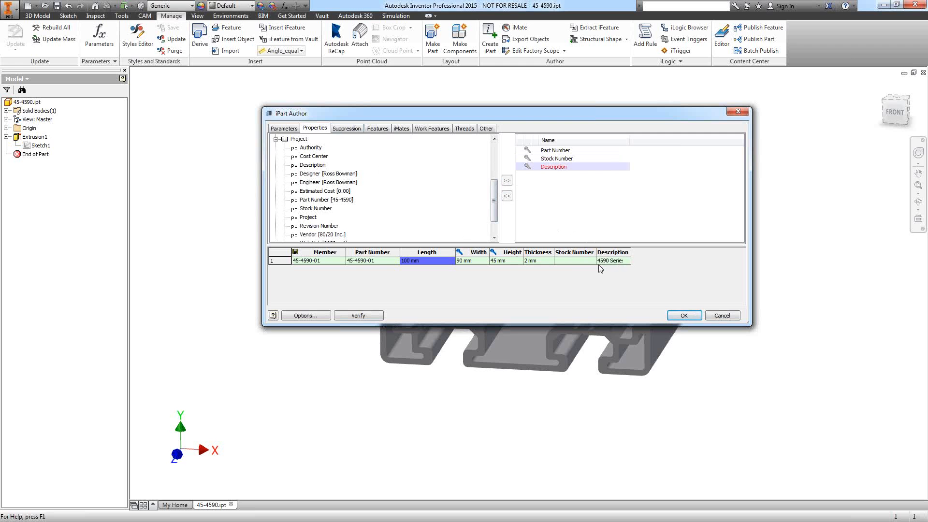
pyautogui.write('4590 Series 8020')
pyautogui.write(' Extruded Alu')
pyautogui.write('minum')
pyautogui.click(574, 262)
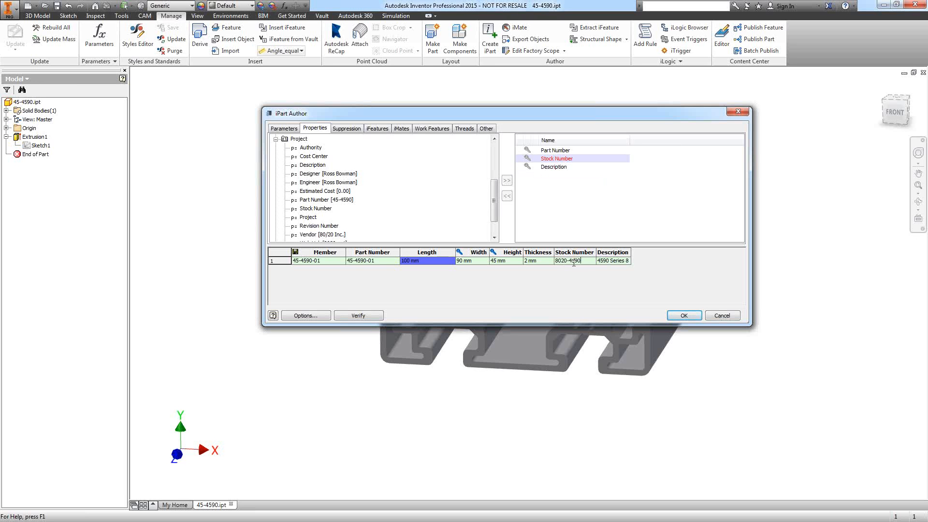
pyautogui.click(684, 315)
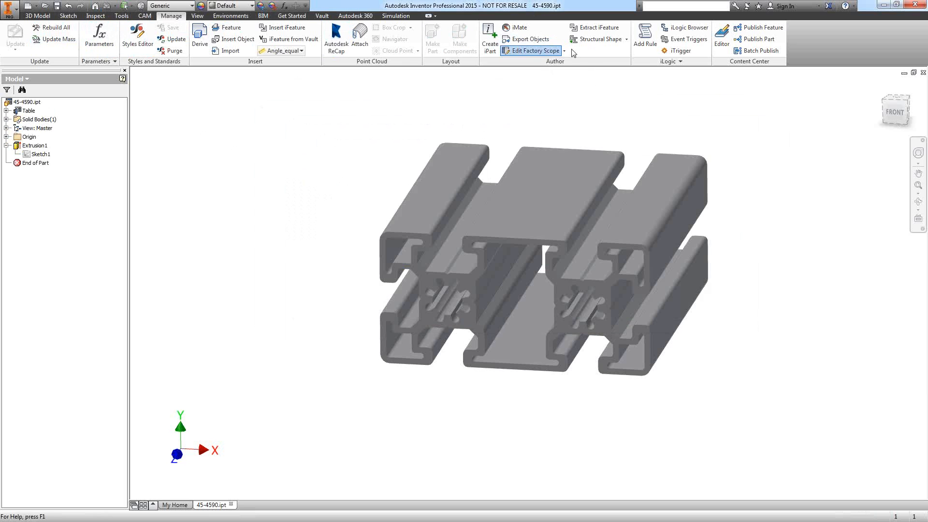
pyautogui.click(627, 40)
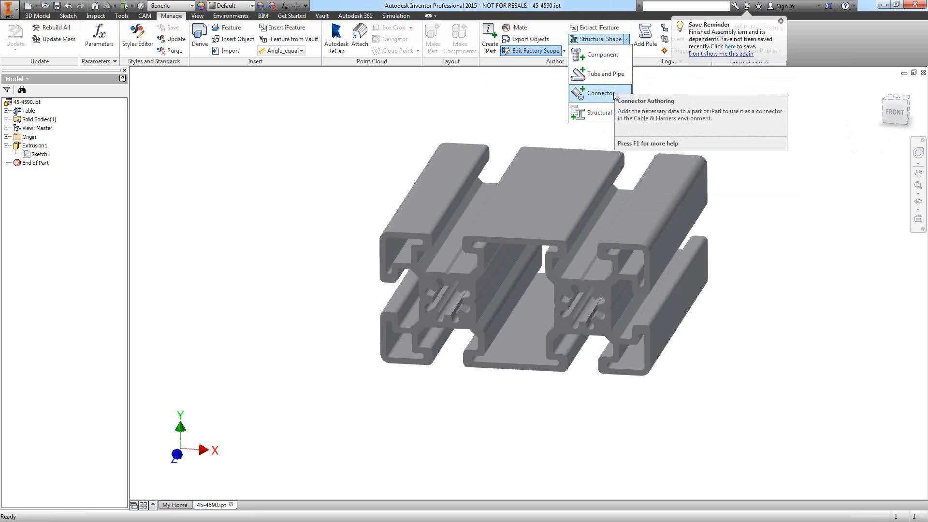
pyautogui.click(590, 114)
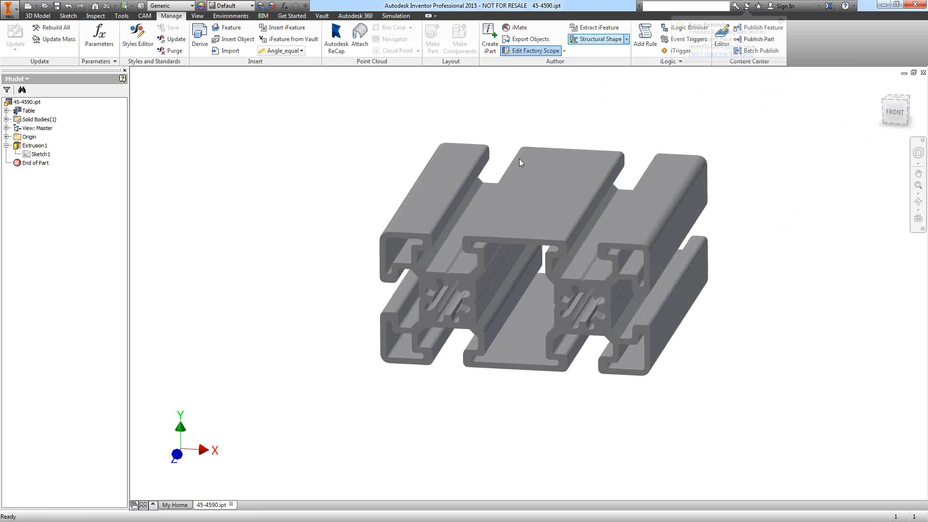
pyautogui.moveTo(631, 103); pyautogui.dragTo(621, 105)
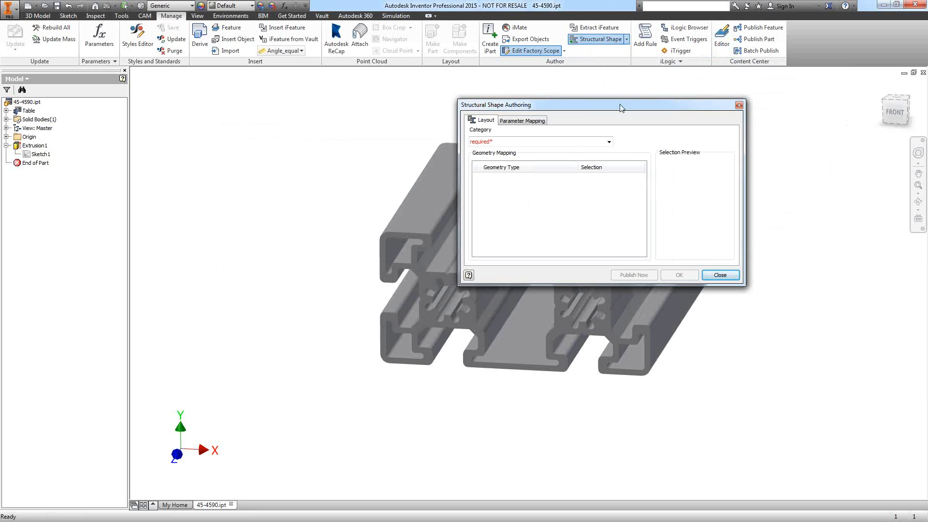
pyautogui.click(609, 142)
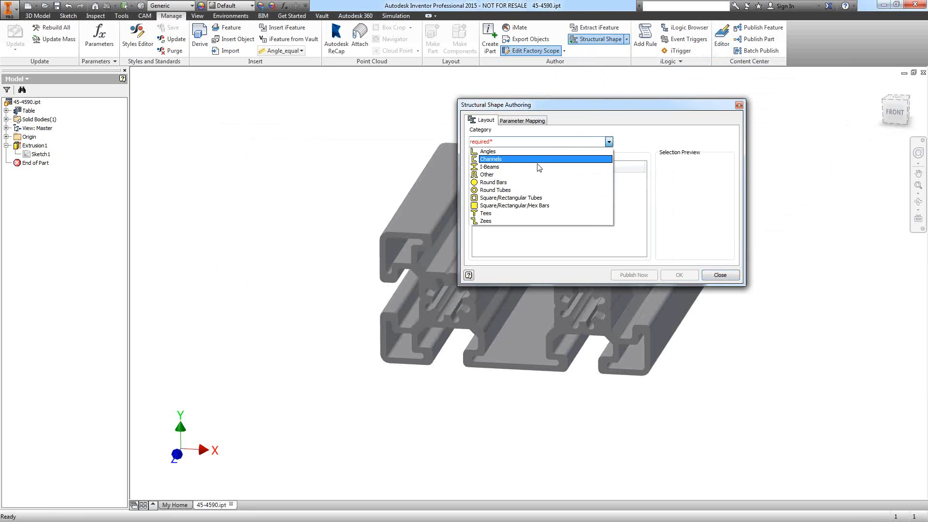
pyautogui.click(489, 175)
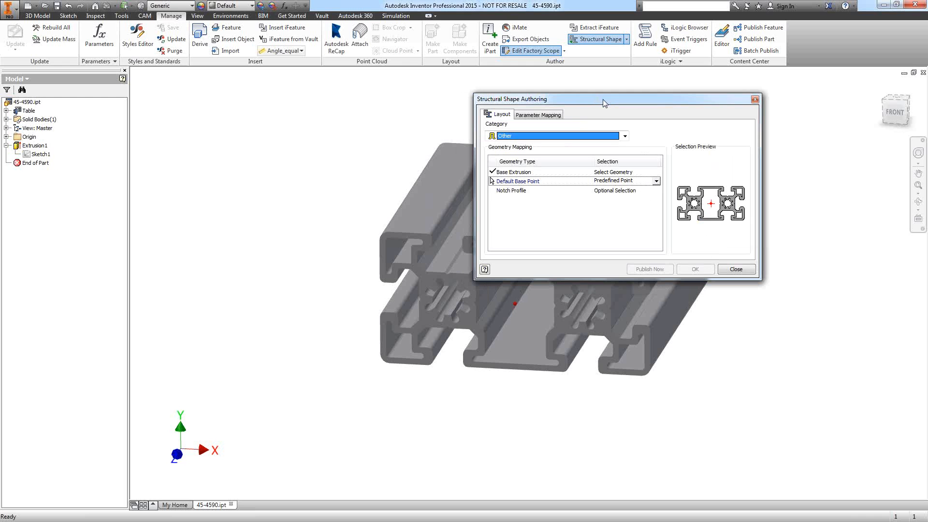
pyautogui.moveTo(603, 100); pyautogui.dragTo(622, 96)
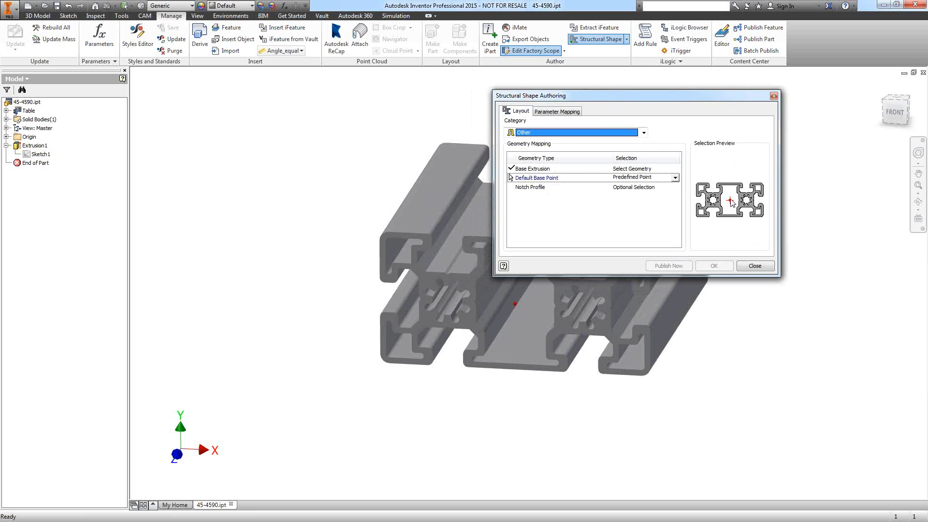
pyautogui.click(529, 192)
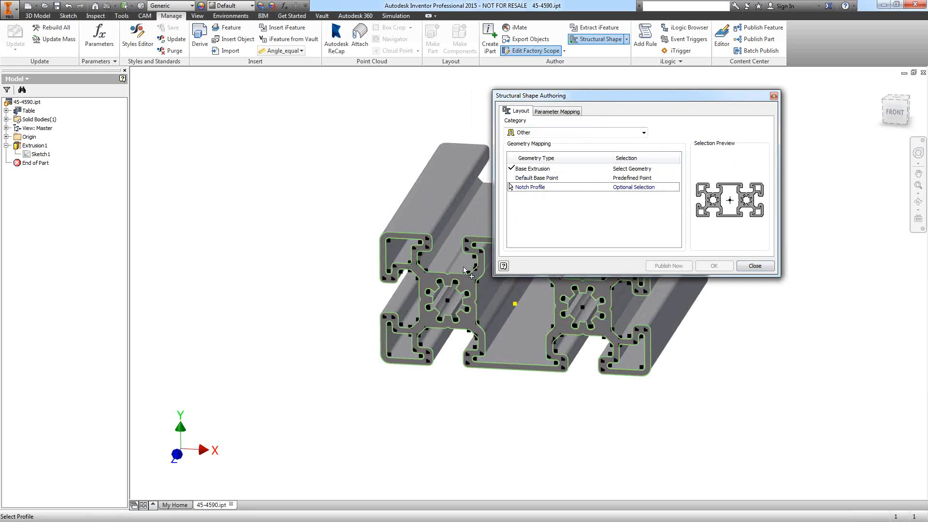
pyautogui.click(755, 266)
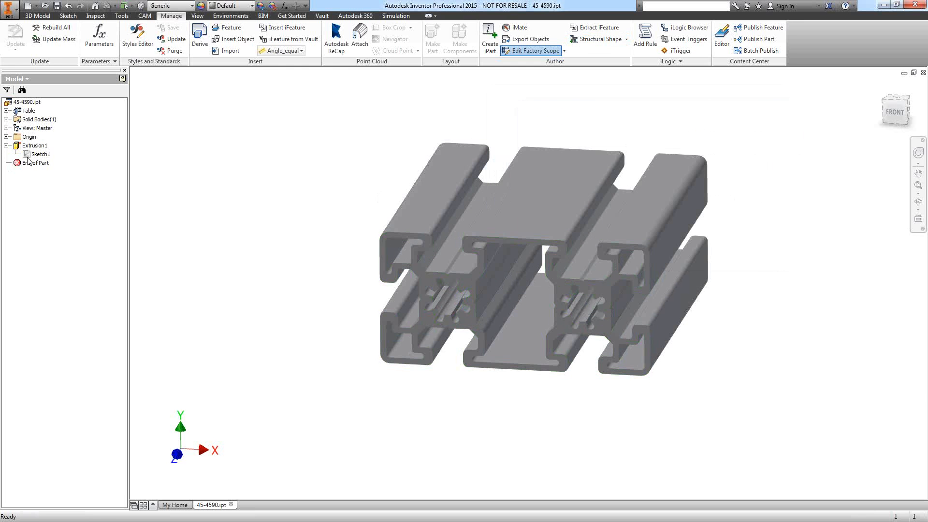
# Edit the extrusion's sketch and draw a two-point center rectangle of about 101.5 x 49.4 mm around the profile, centered on its midpoint.
pyautogui.doubleClick(28, 156)
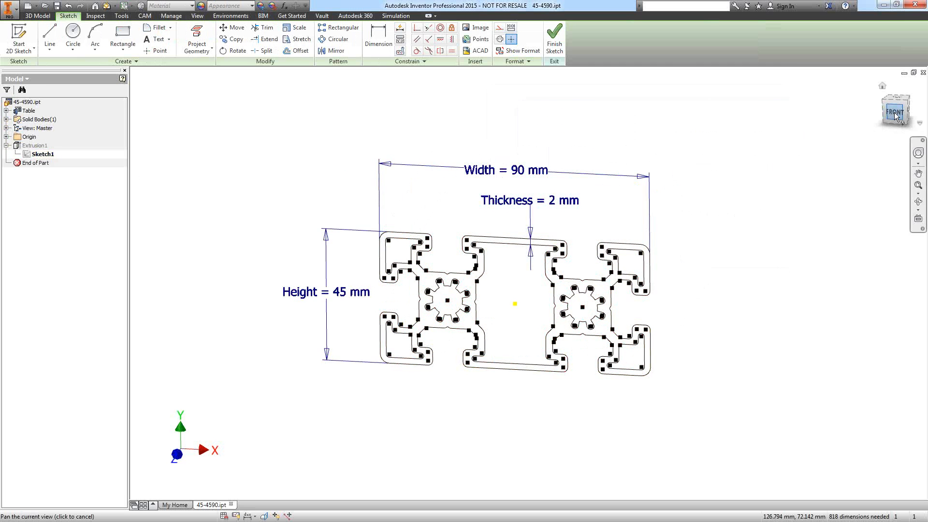
pyautogui.click(122, 50)
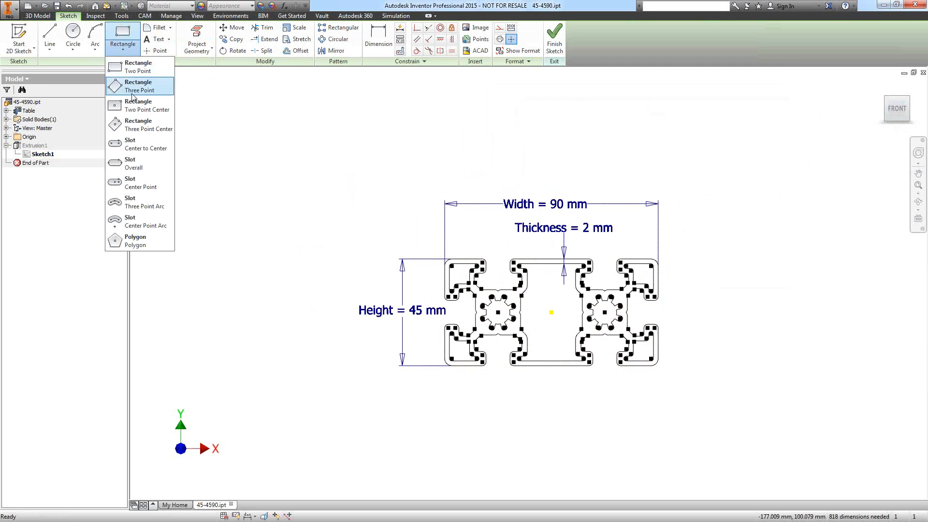
pyautogui.click(133, 105)
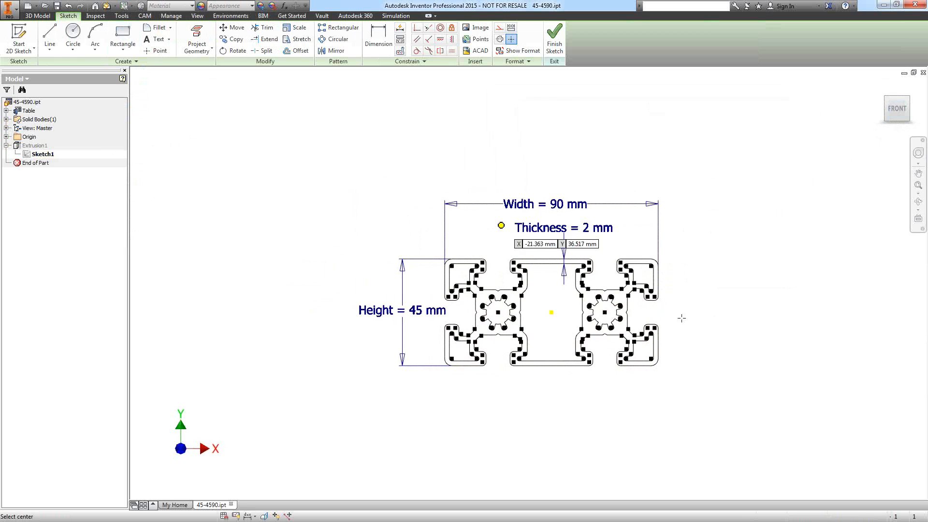
pyautogui.click(552, 311)
pyautogui.click(673, 253)
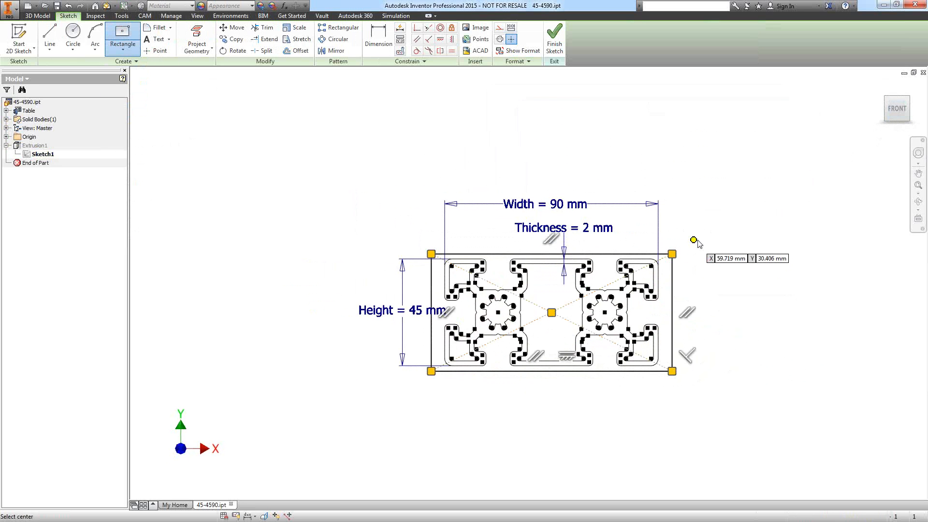
pyautogui.rightClick(693, 240)
pyautogui.click(725, 240)
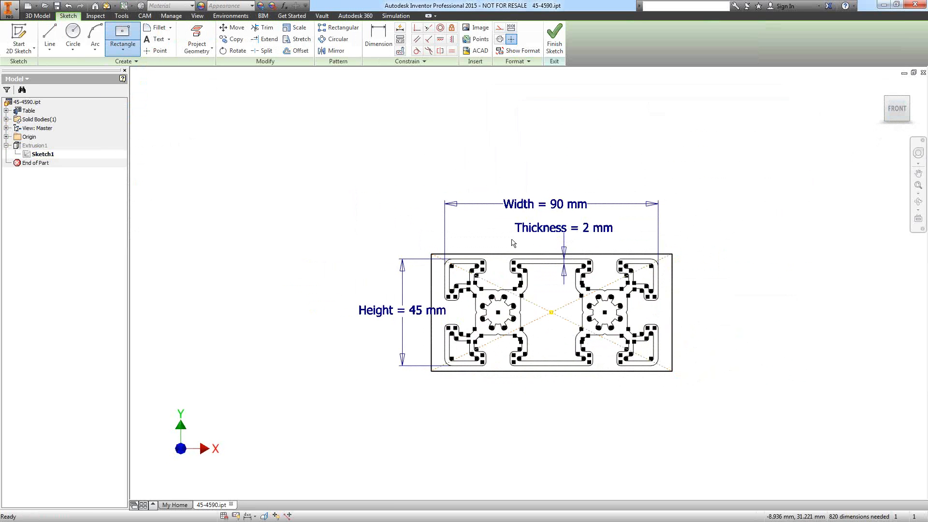
# Dimension the enclosing rectangle's horizontal edge as Width + 1 mm, linked to the profile's Width dimension.
pyautogui.scroll(-3, 511, 239)
pyautogui.moveTo(511, 240); pyautogui.dragTo(432, 201, button='middle')
pyautogui.press('d')
pyautogui.click(373, 229)
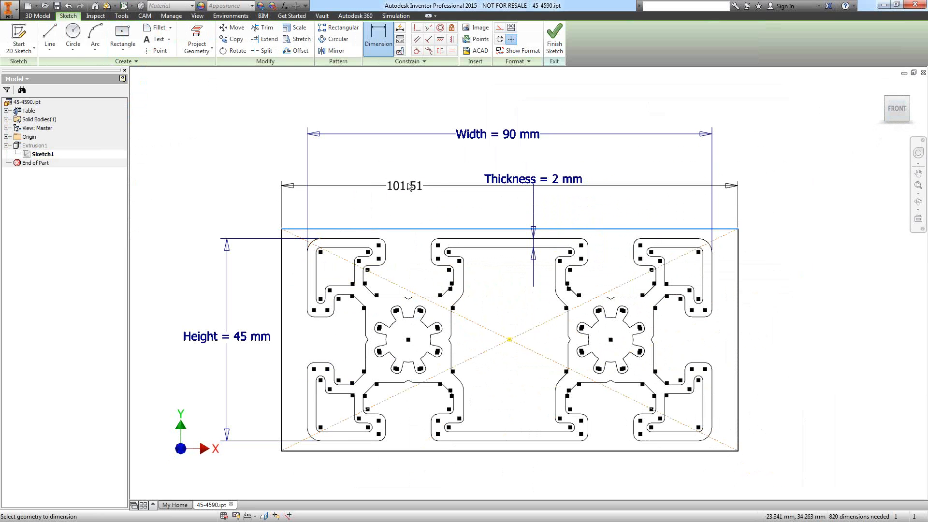
pyautogui.click(429, 163)
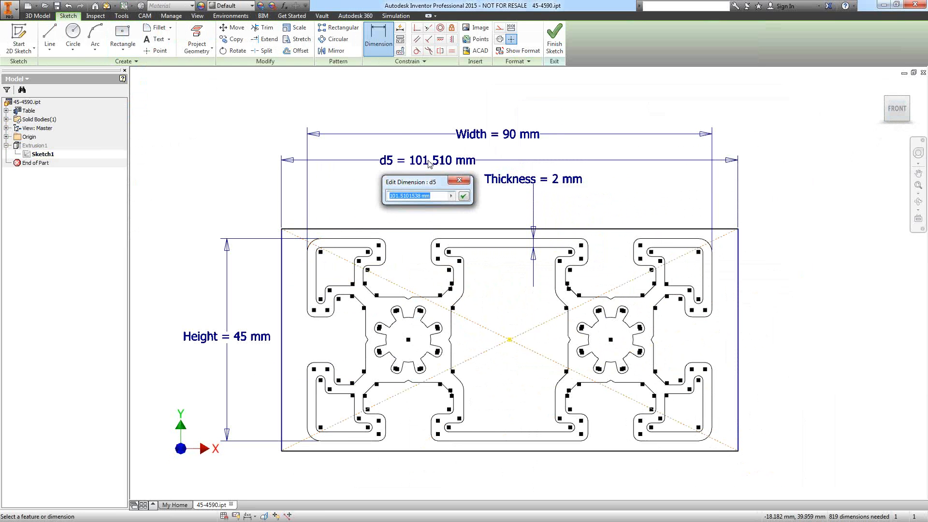
pyautogui.click(468, 139)
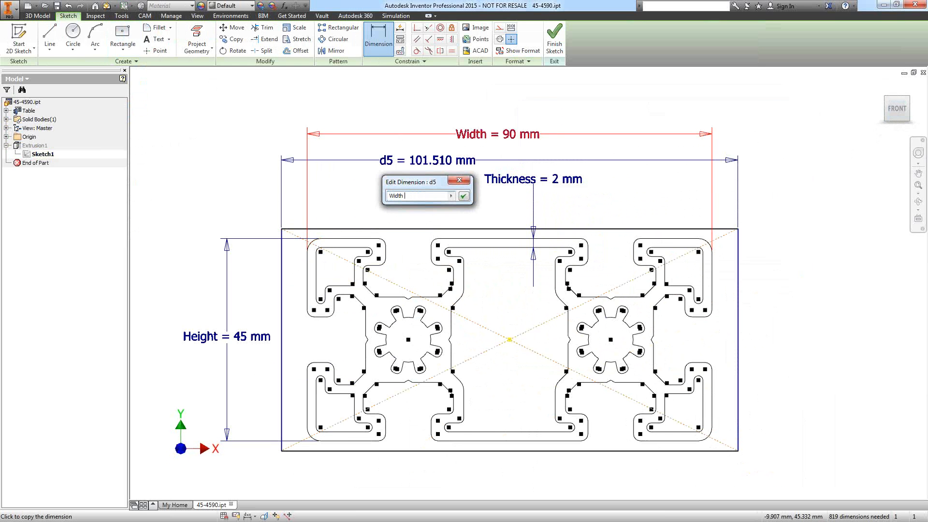
pyautogui.write('+ 1')
pyautogui.press('Return')
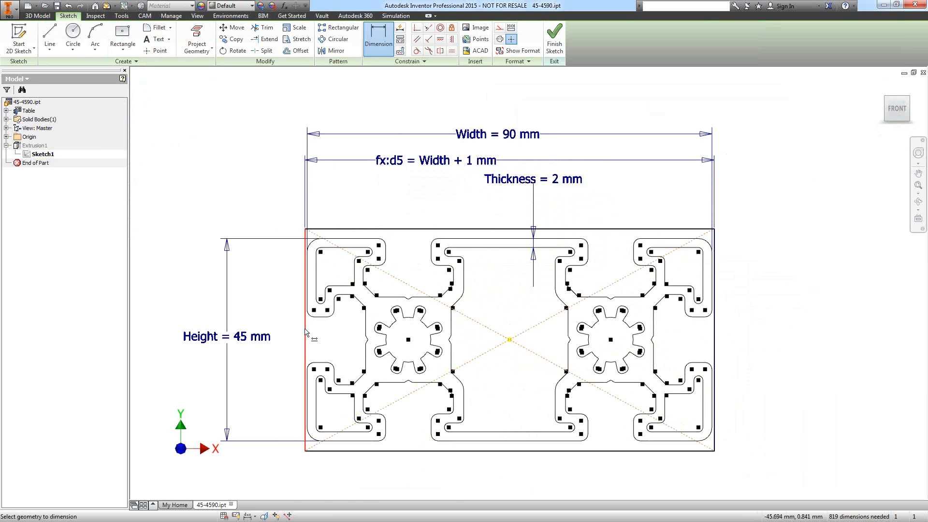
# Dimension the enclosing rectangle's vertical edge as Height + 1 mm, linked to the profile's Height dimension.
pyautogui.click(305, 261)
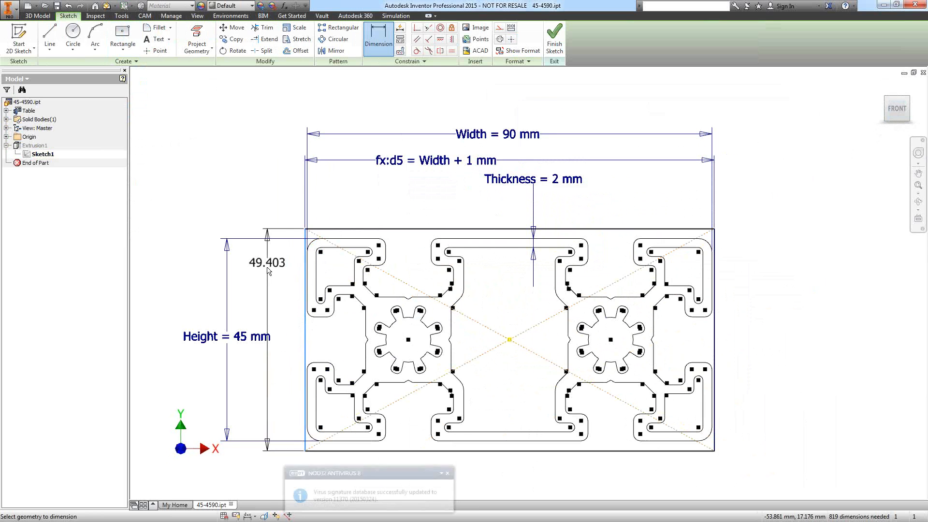
pyautogui.click(267, 271)
pyautogui.click(217, 337)
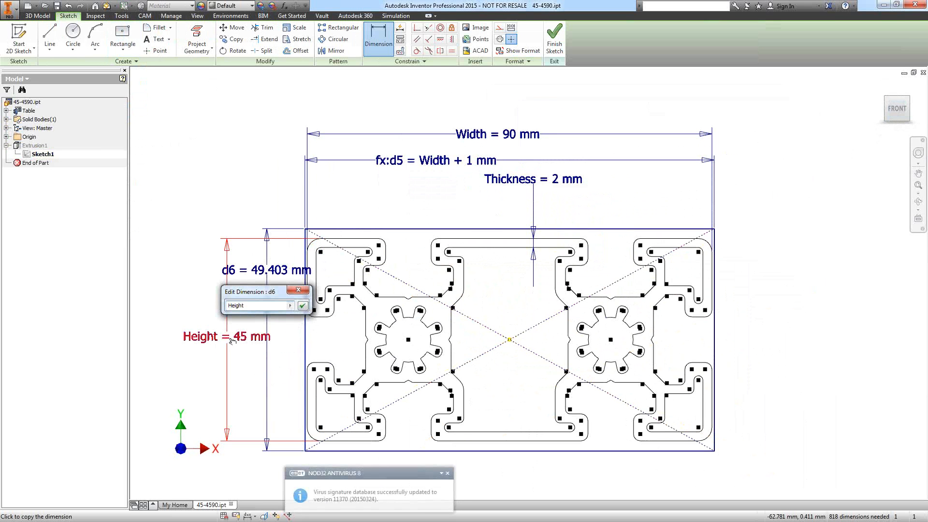
pyautogui.write('+1')
pyautogui.press('Return')
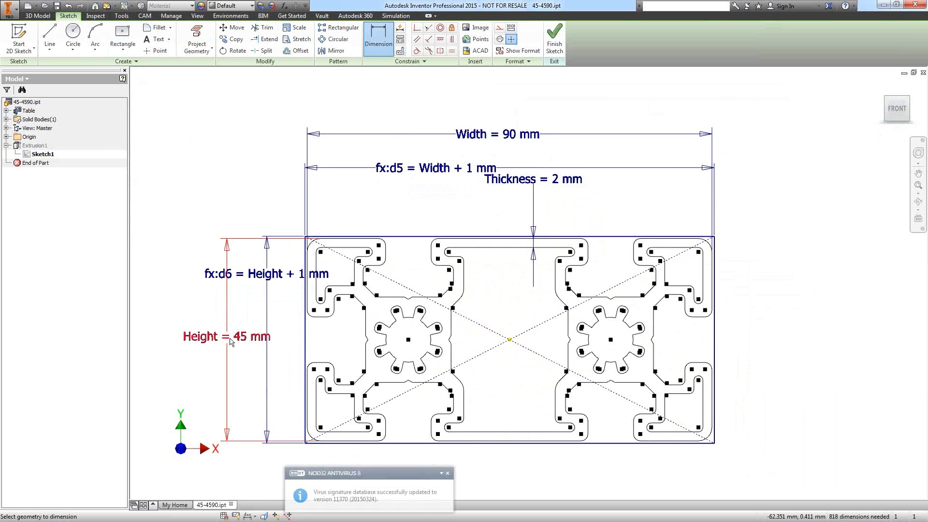
# Round all four corners of the enclosing rectangle with 2 mm sketch fillets.
pyautogui.click(157, 28)
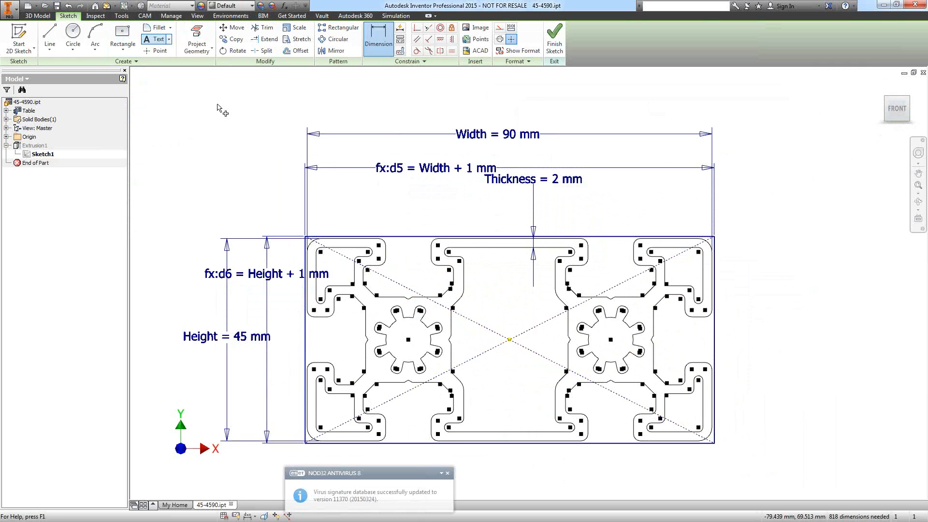
pyautogui.click(313, 237)
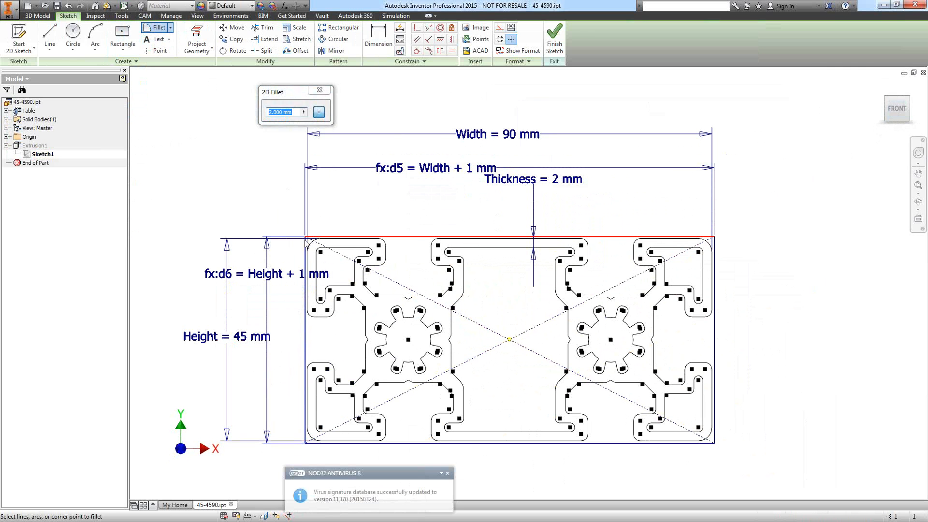
pyautogui.click(305, 253)
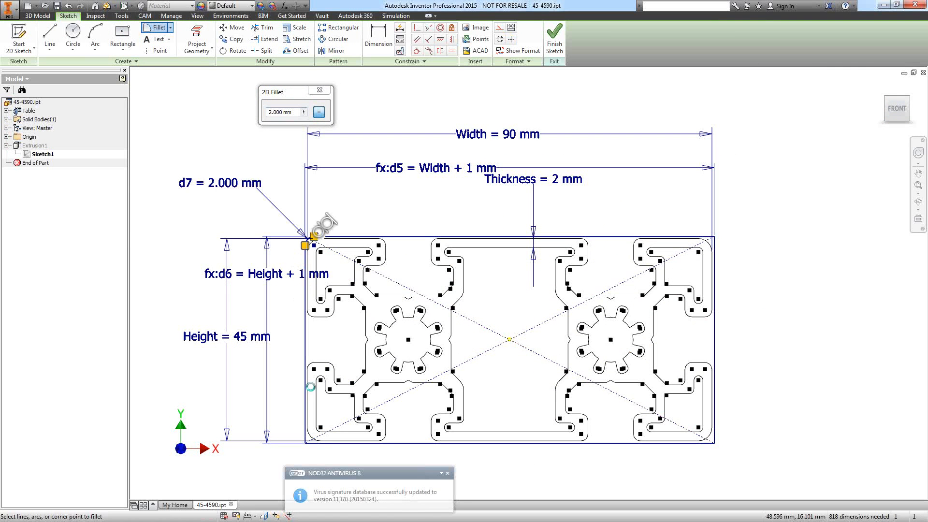
pyautogui.click(305, 446)
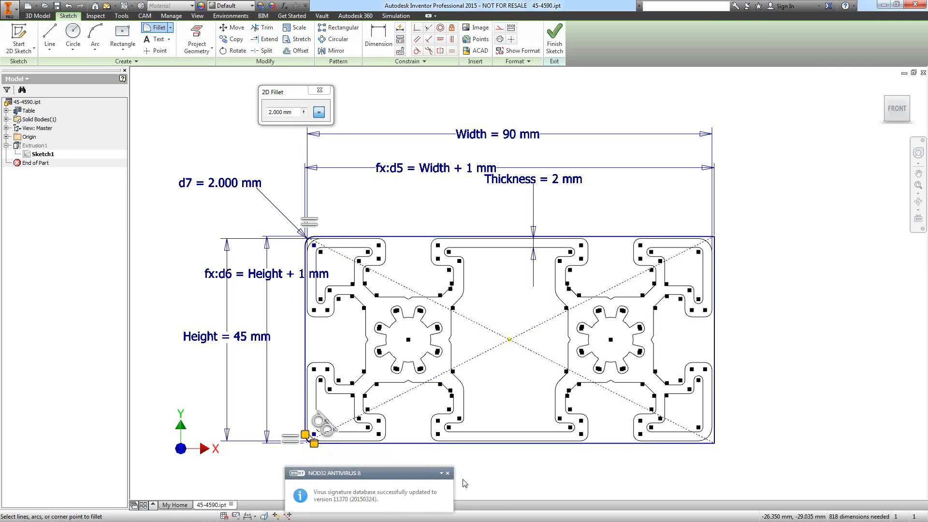
pyautogui.click(718, 440)
pyautogui.click(716, 429)
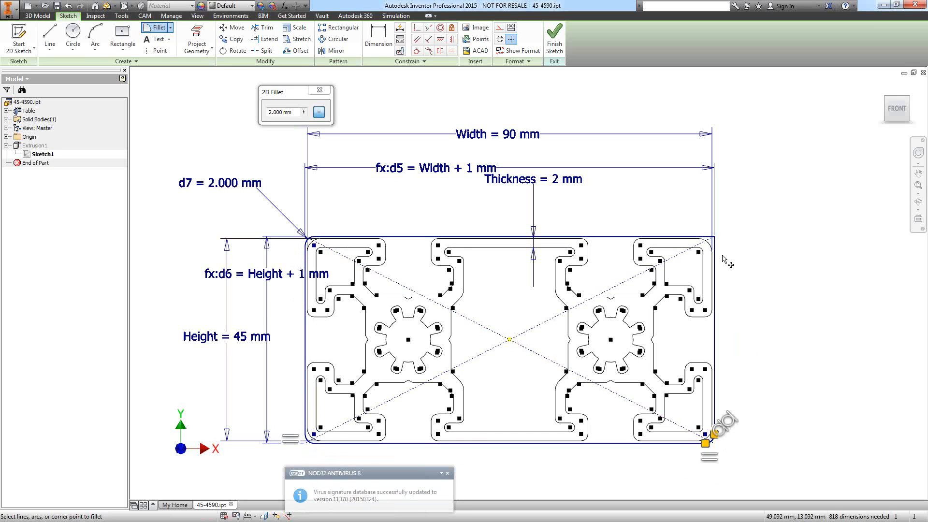
pyautogui.click(718, 246)
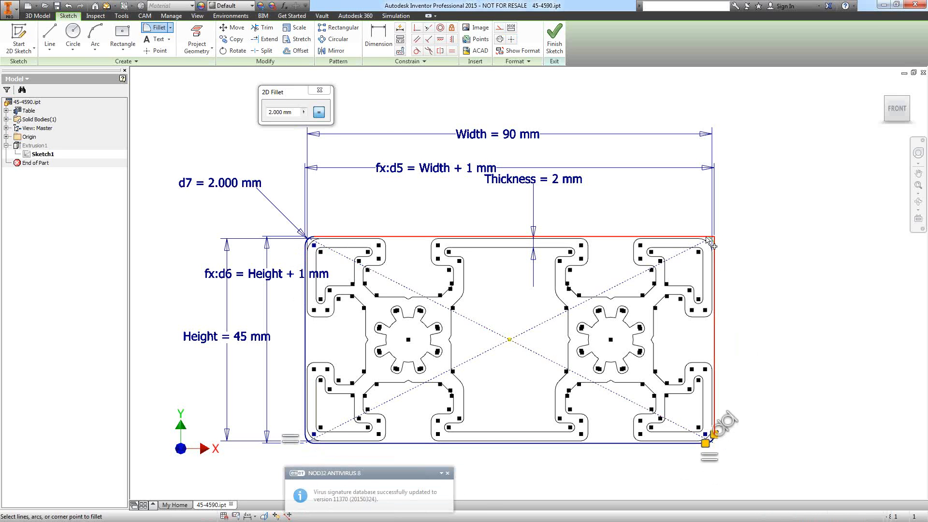
pyautogui.click(710, 238)
pyautogui.rightClick(401, 104)
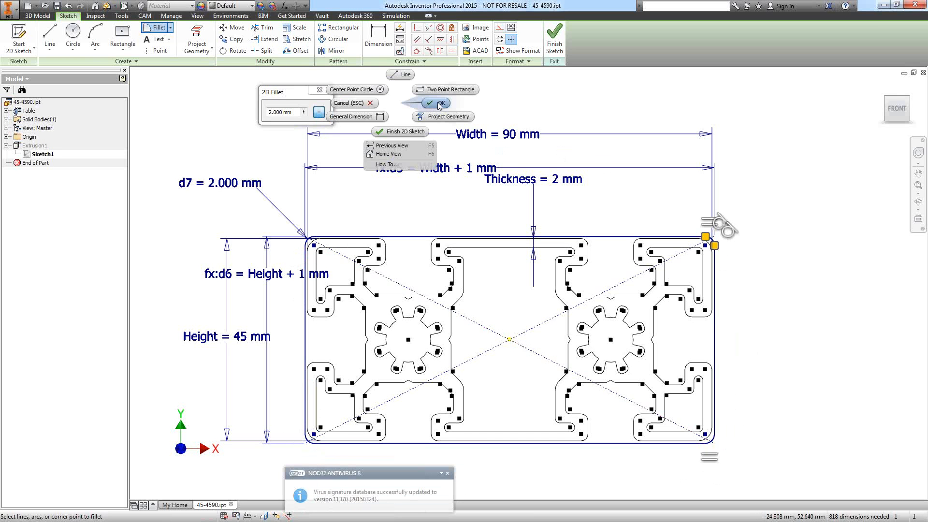
pyautogui.click(436, 104)
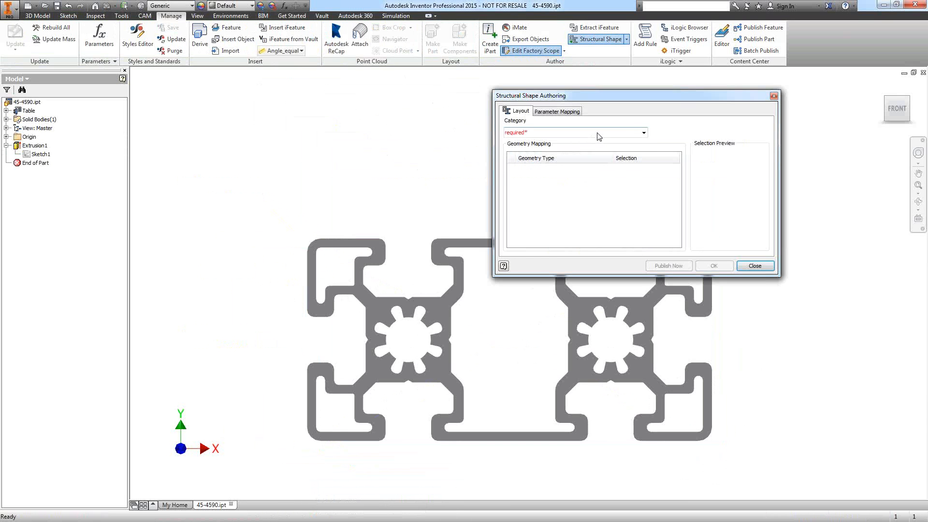
# Set the structural shape category to Other and select every region within the enclosing rounded rectangle, including the profile section, as the notch profile.
pyautogui.click(599, 133)
pyautogui.click(522, 161)
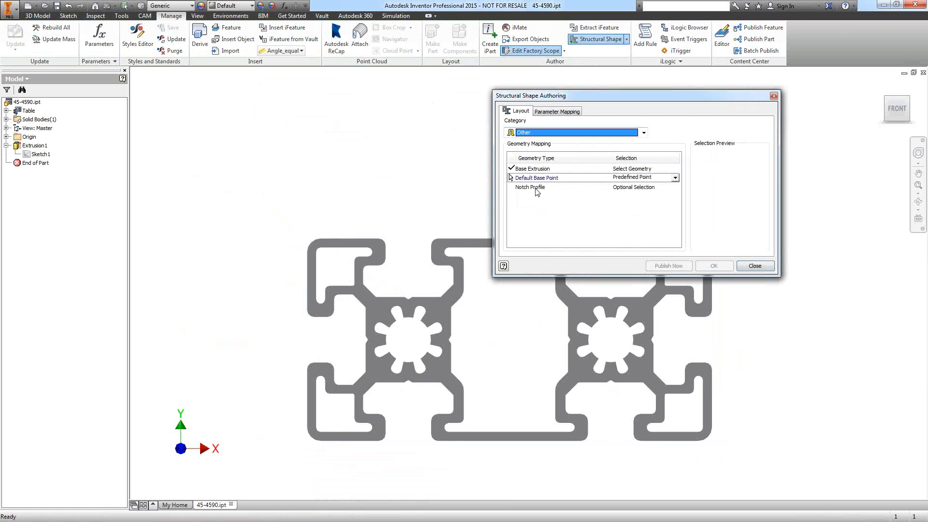
pyautogui.click(541, 189)
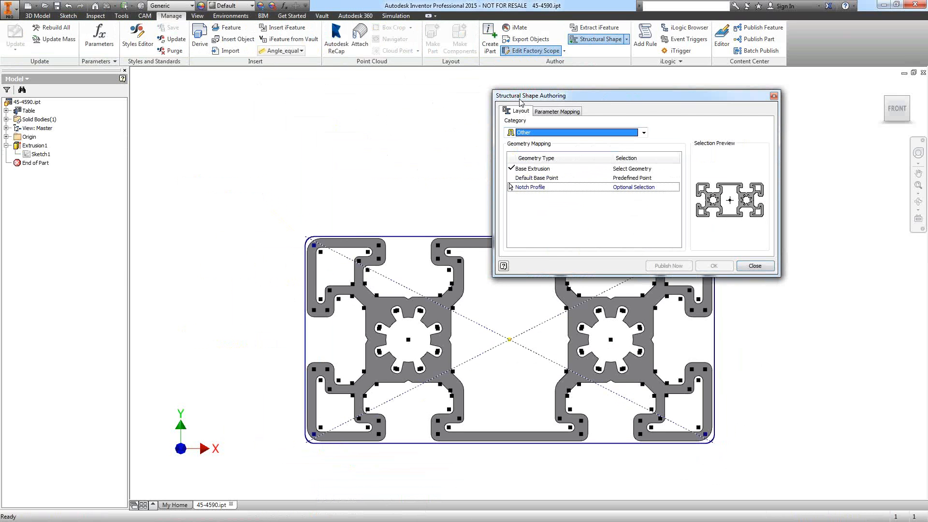
pyautogui.moveTo(520, 100); pyautogui.dragTo(211, 71)
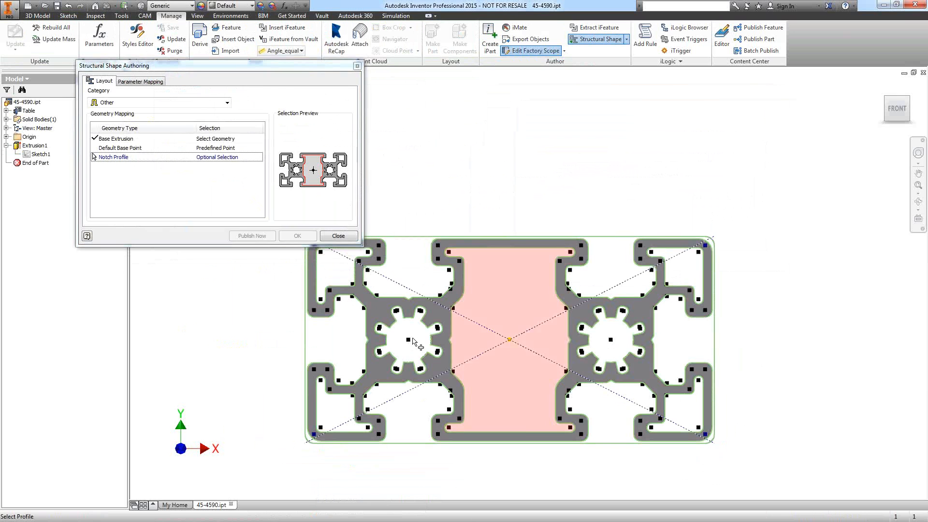
pyautogui.click(483, 338)
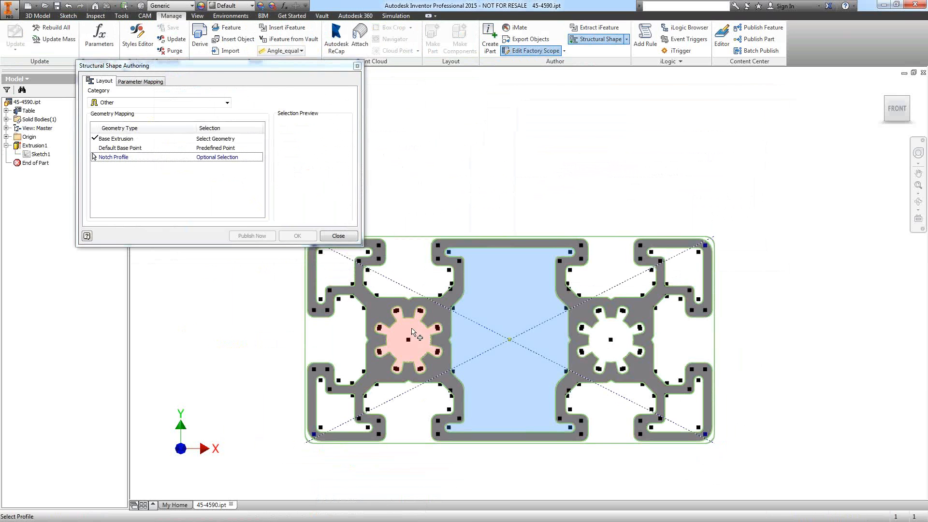
pyautogui.click(614, 332)
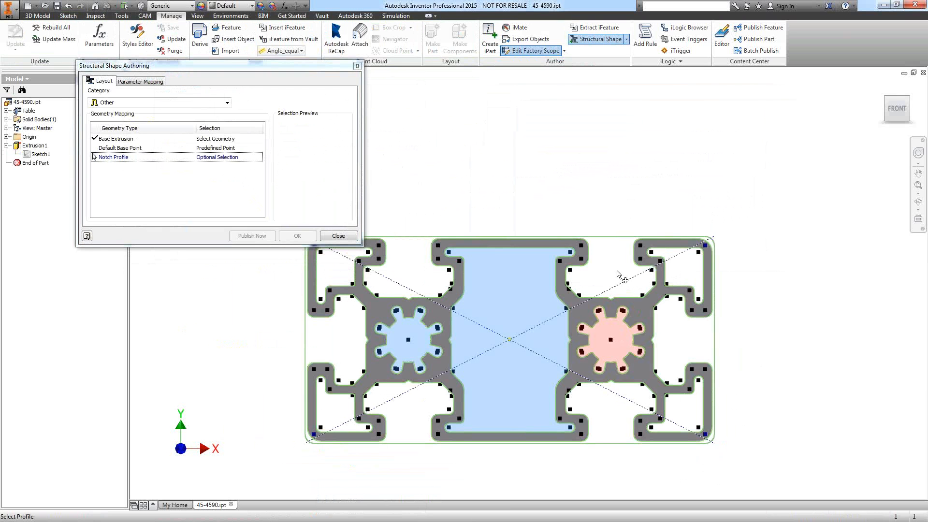
pyautogui.click(686, 278)
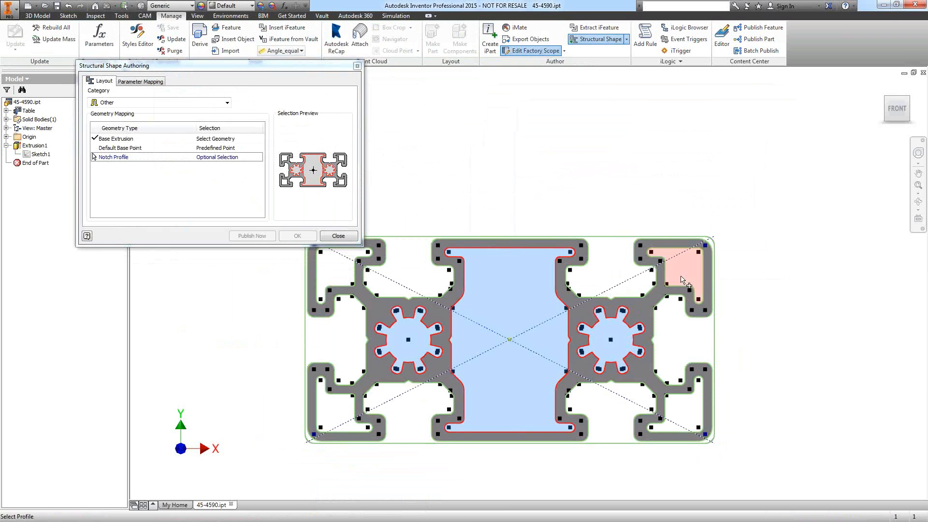
pyautogui.click(674, 415)
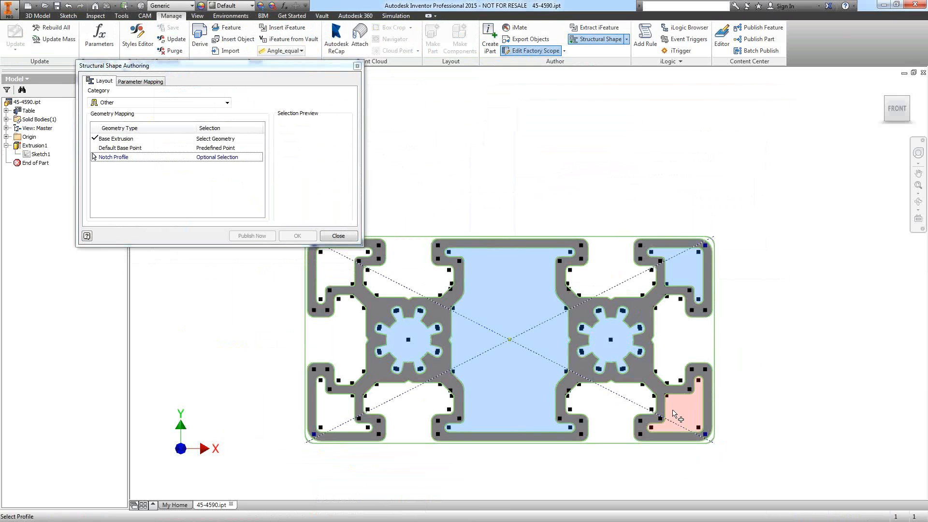
pyautogui.click(343, 410)
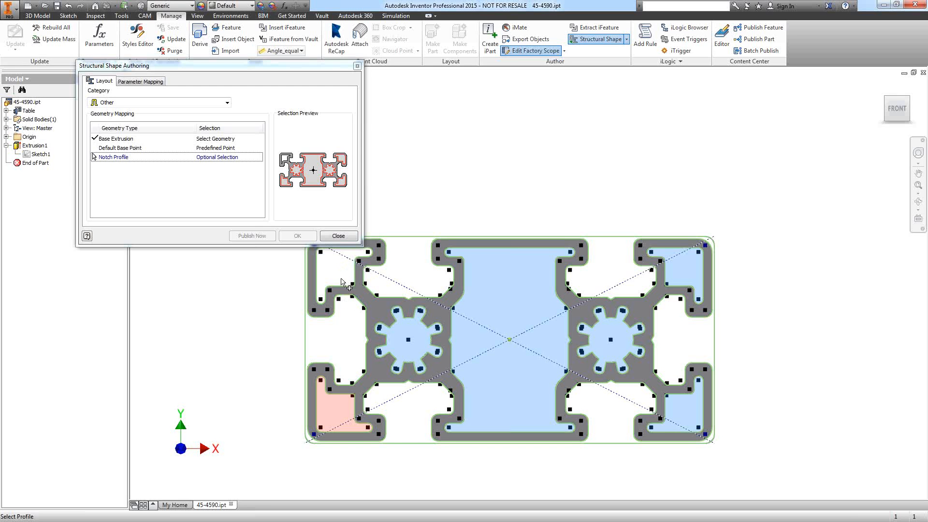
pyautogui.click(341, 283)
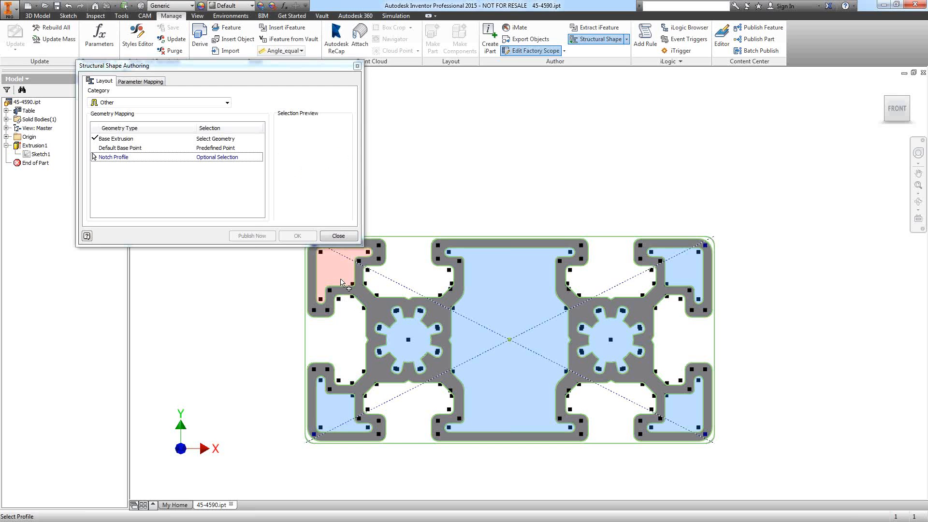
pyautogui.click(400, 277)
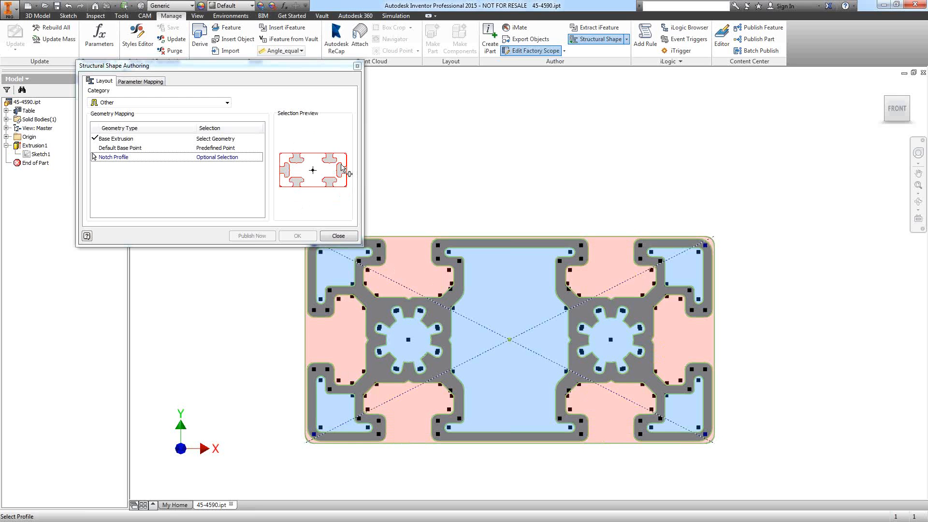
pyautogui.click(445, 307)
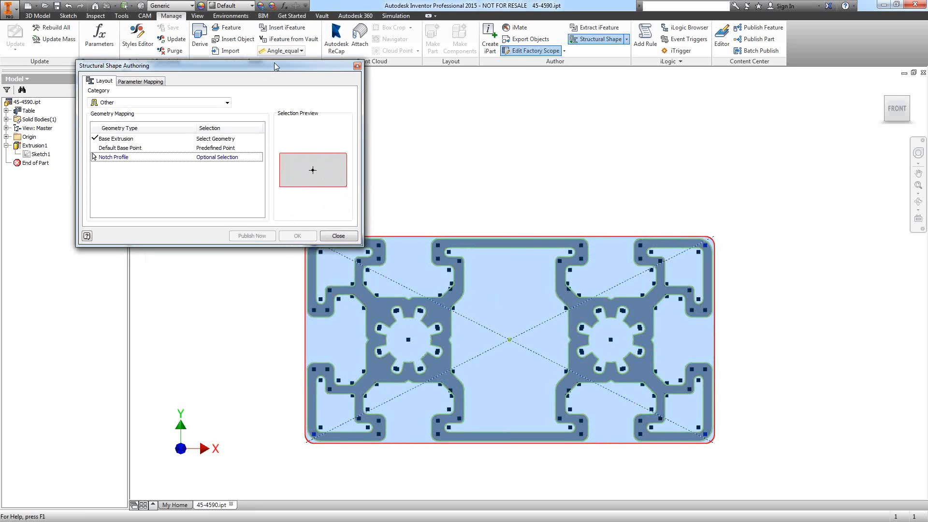
# Map the structural shape's Base Length parameter to the Length table column.
pyautogui.moveTo(303, 68); pyautogui.dragTo(413, 56)
pyautogui.click(283, 74)
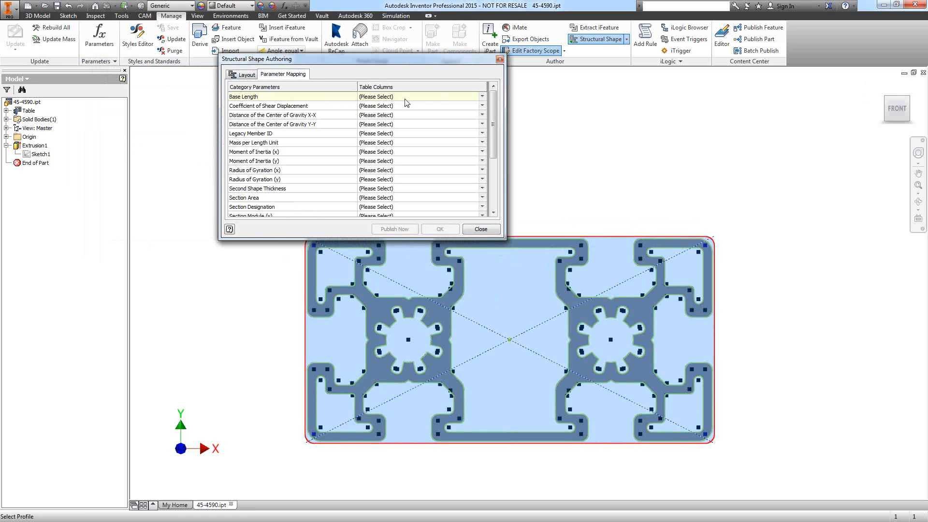
pyautogui.click(483, 97)
pyautogui.click(483, 97)
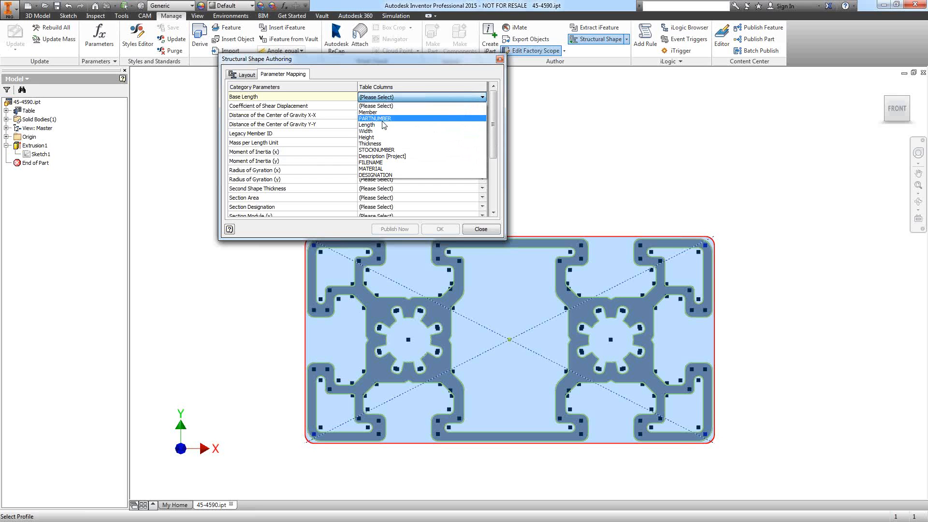
pyautogui.click(376, 125)
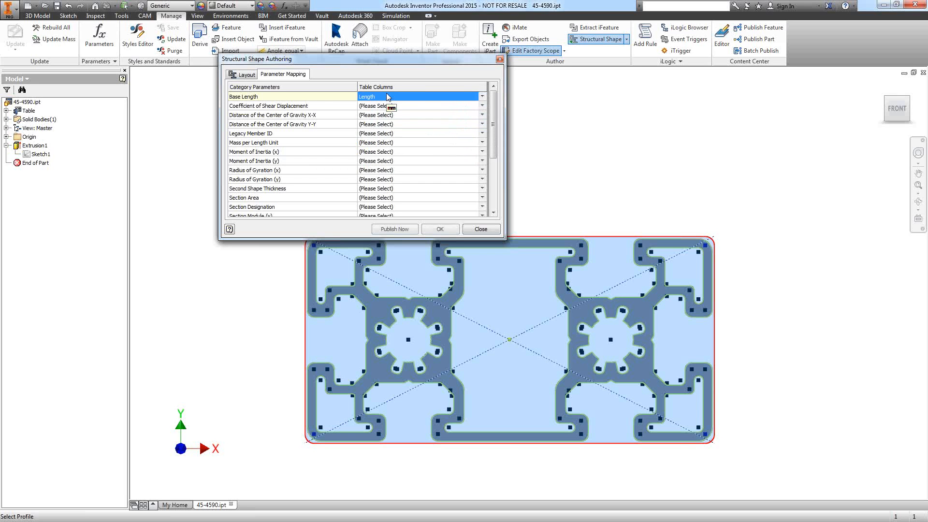
# Map the Shape Height, Shape Thickness and Shape Width parameters to the Height, Thickness and Width table columns.
pyautogui.moveTo(494, 115); pyautogui.dragTo(494, 157)
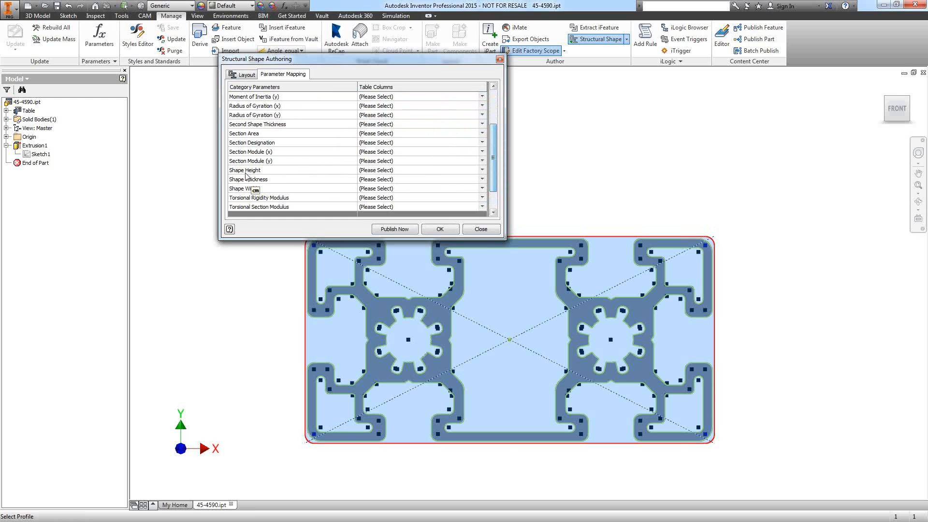
pyautogui.click(482, 171)
pyautogui.click(483, 170)
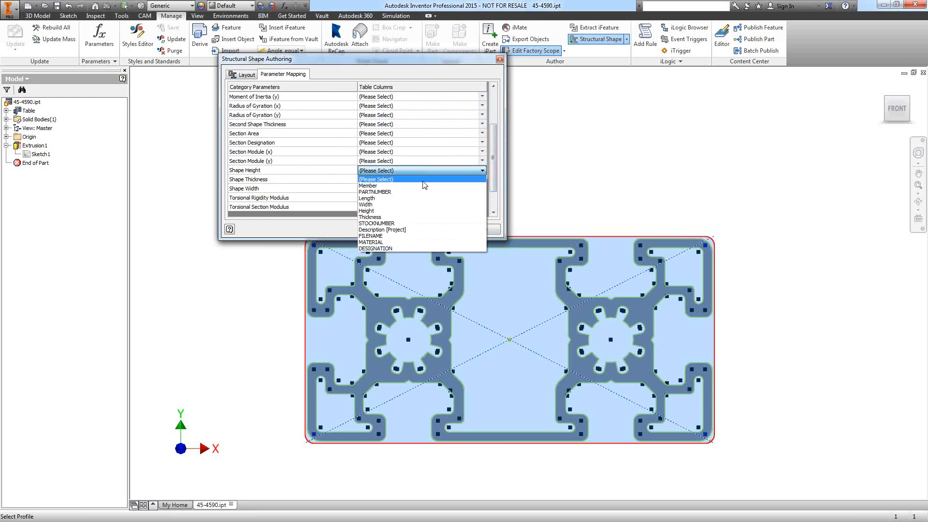
pyautogui.click(378, 211)
pyautogui.click(482, 180)
pyautogui.click(482, 179)
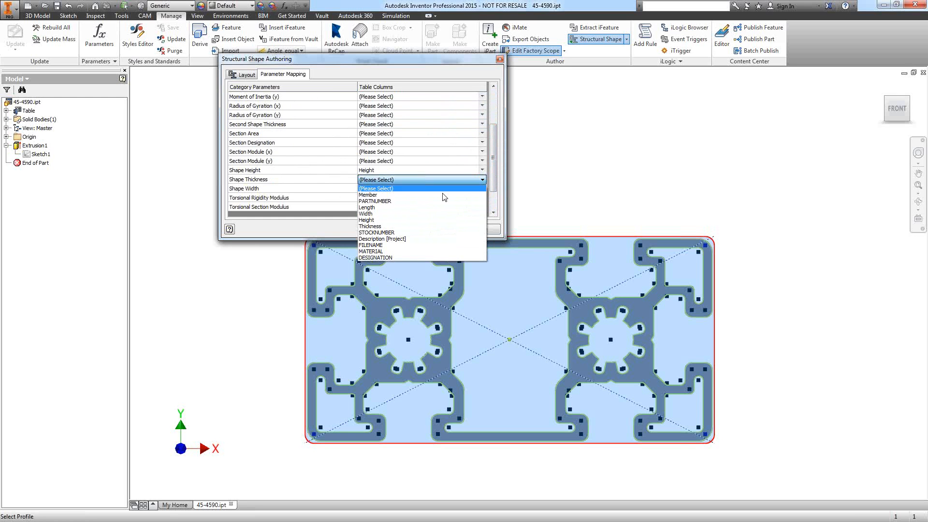
pyautogui.click(377, 227)
pyautogui.click(482, 188)
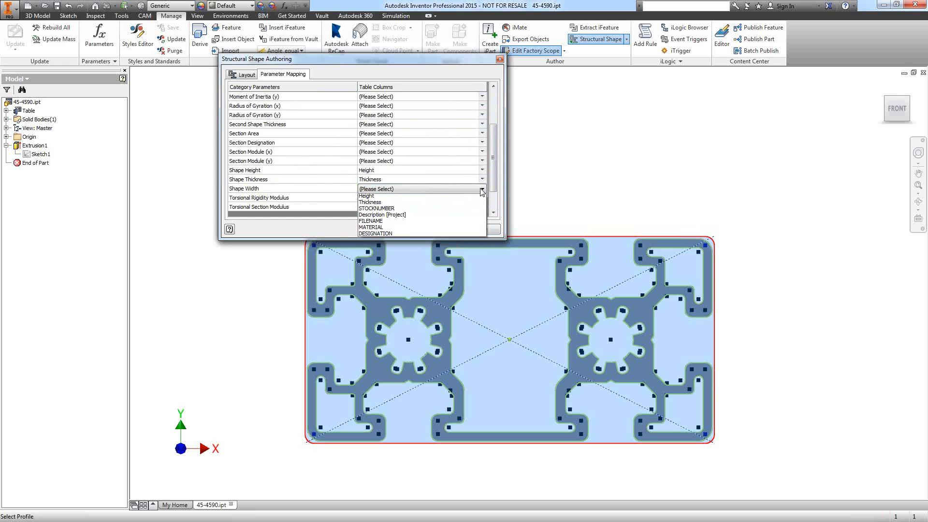
pyautogui.click(482, 188)
pyautogui.click(389, 218)
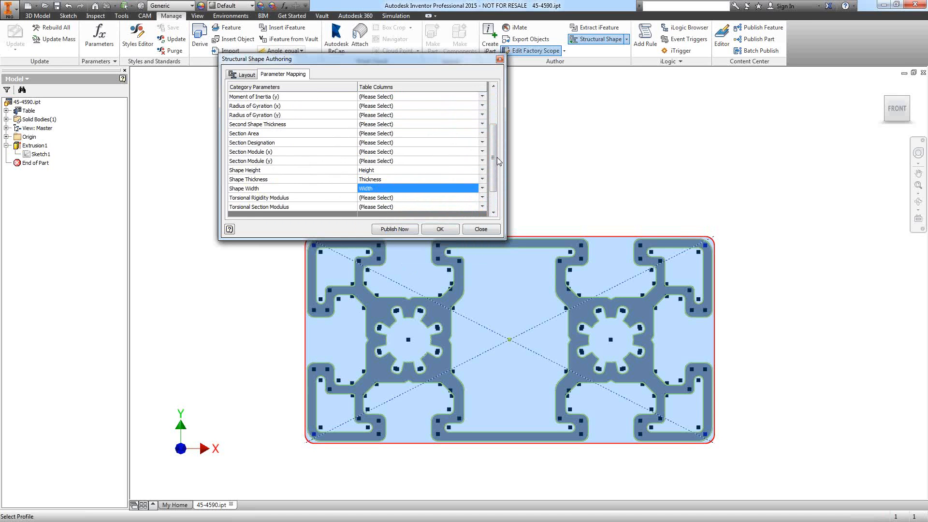
# Apply the structural shape authoring to the part without publishing it, and acknowledge the modification notice.
pyautogui.moveTo(495, 155); pyautogui.dragTo(498, 122)
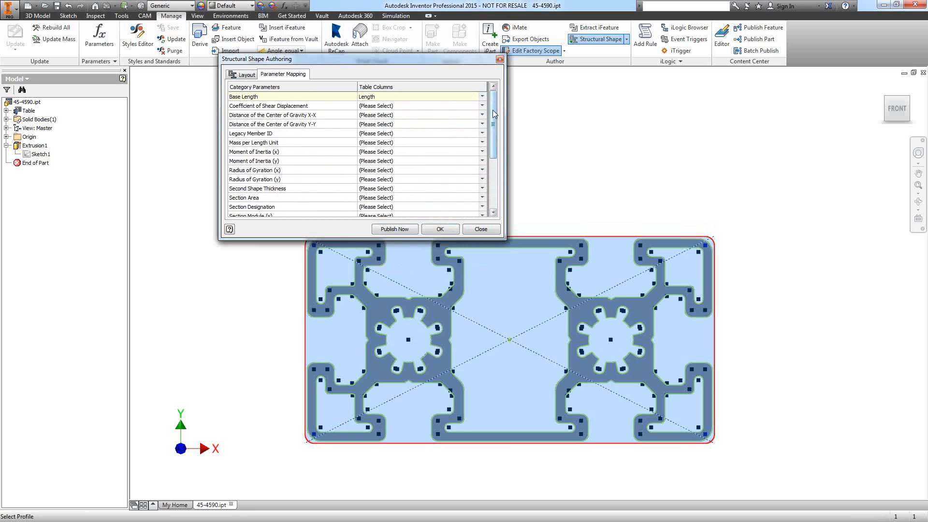
pyautogui.moveTo(493, 114); pyautogui.dragTo(360, 141)
pyautogui.click(440, 230)
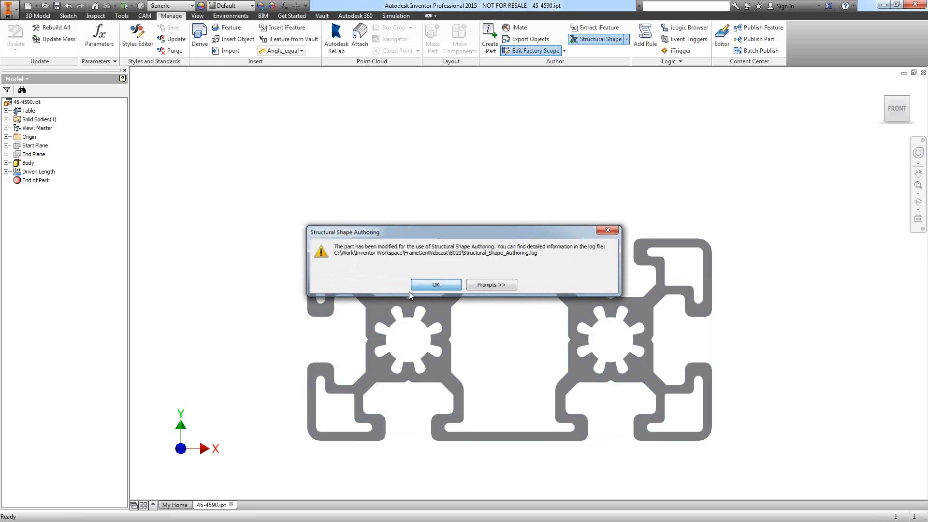
pyautogui.click(436, 284)
# Save the authored part, accepting the migration of its data format to the current release.
pyautogui.moveTo(358, 137); pyautogui.dragTo(337, 106, button='middle')
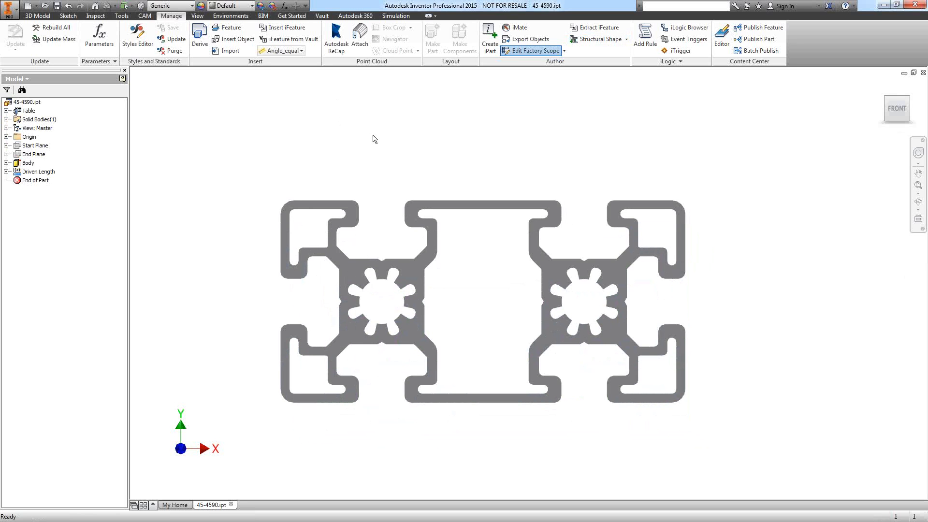
pyautogui.click(57, 6)
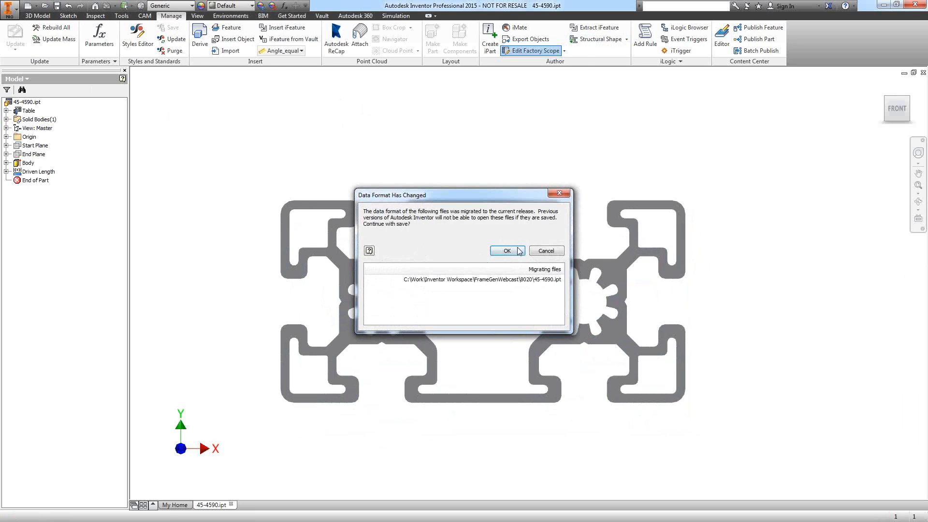
pyautogui.click(507, 251)
# Check in 45-4590.ipt to the vault with the comment "4590 With Authoring", keeping the file checked out.
pyautogui.click(16, 78)
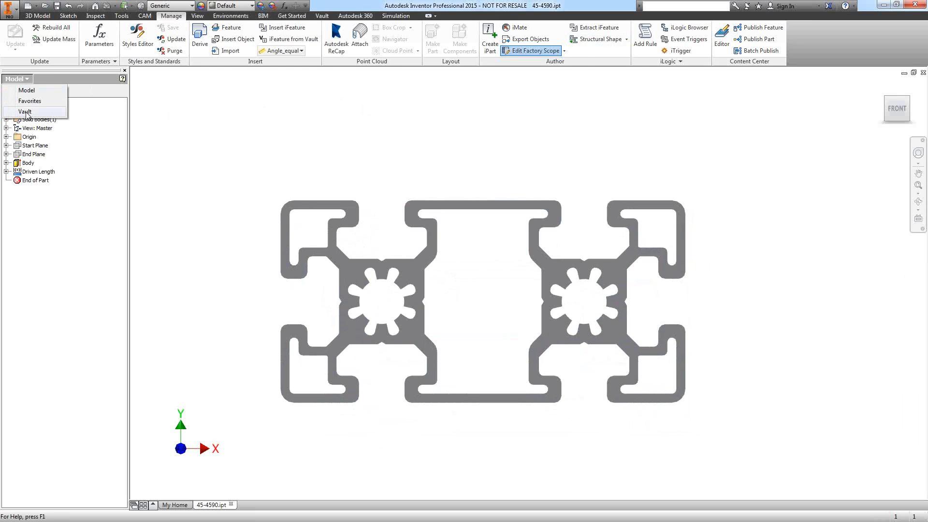
pyautogui.click(25, 112)
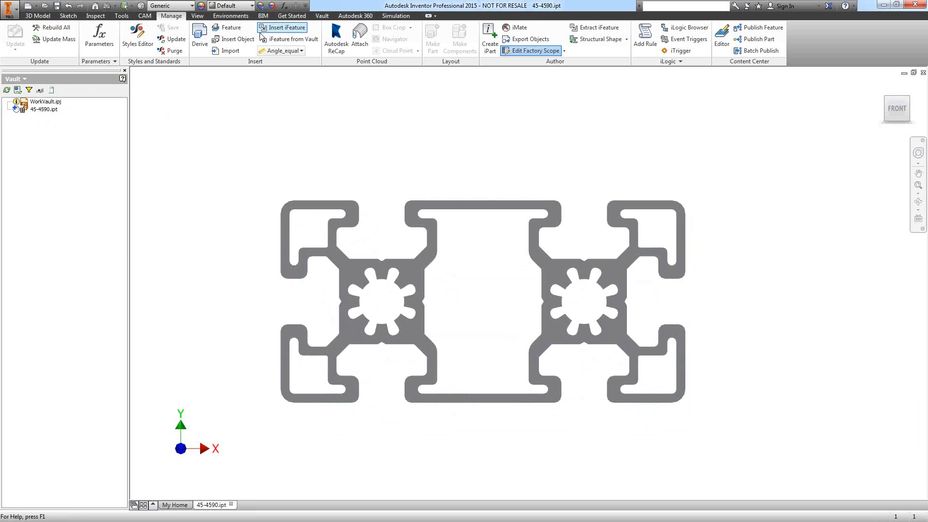
pyautogui.rightClick(44, 108)
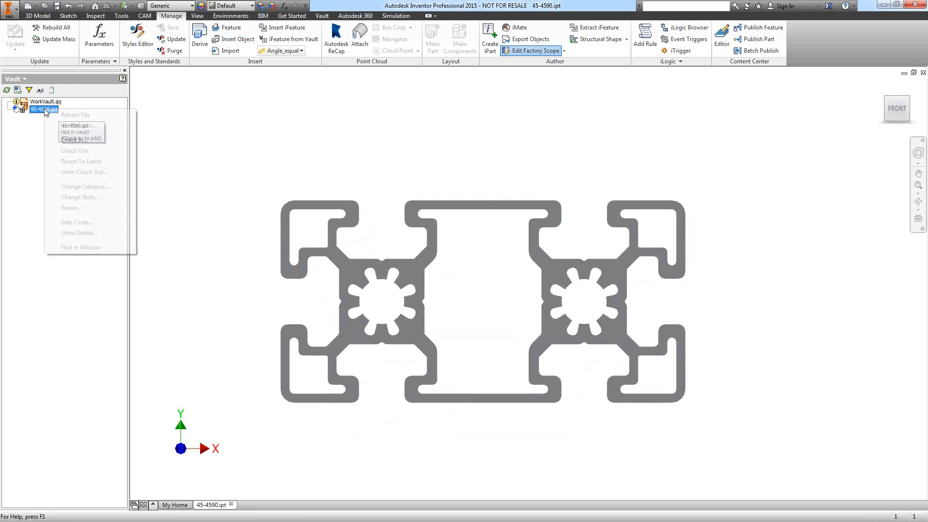
pyautogui.click(74, 140)
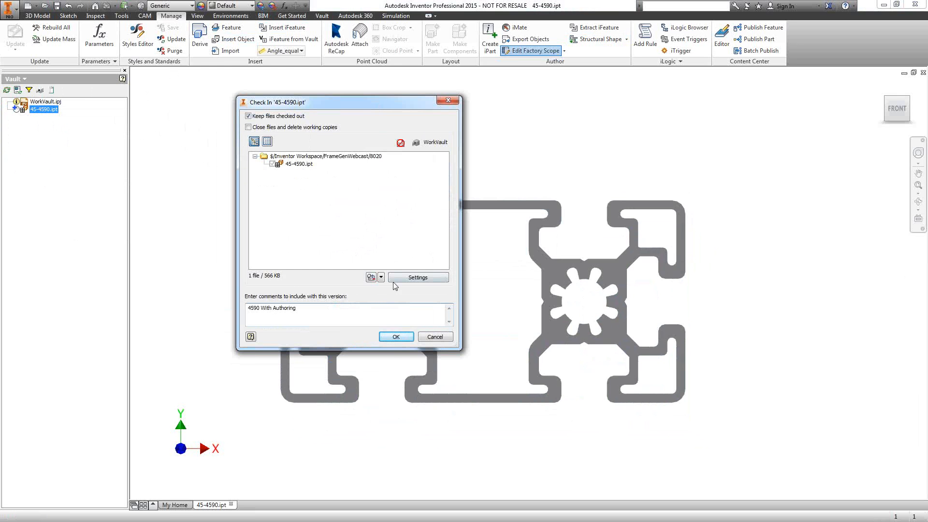
pyautogui.click(401, 337)
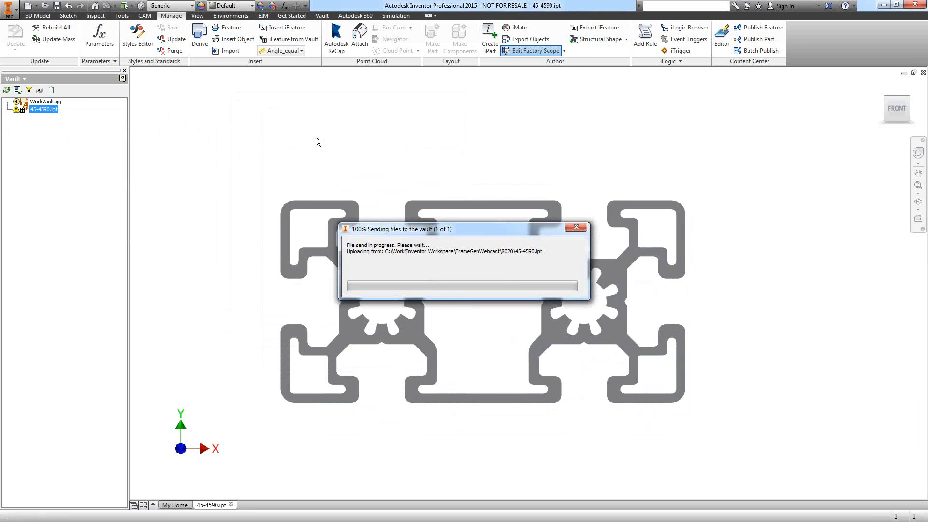
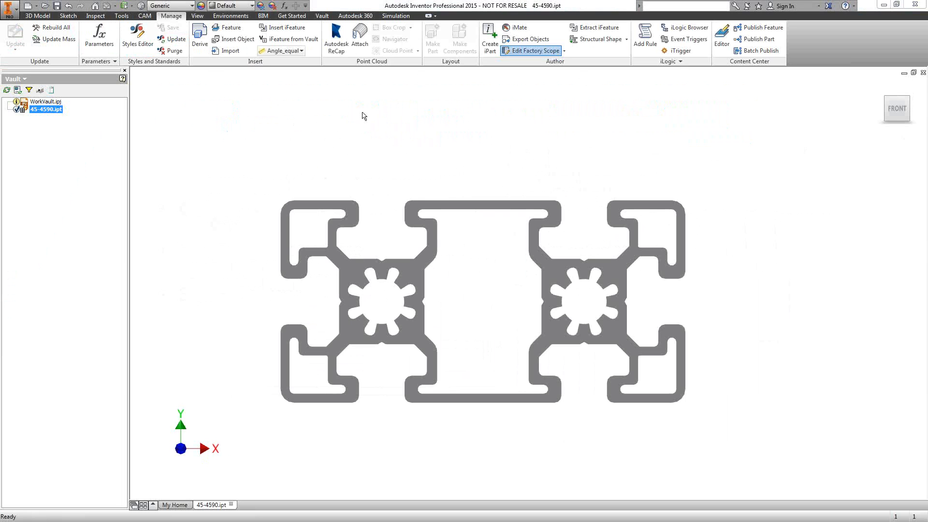
# Examine the Content Center access options and library location in the application options.
pyautogui.click(122, 16)
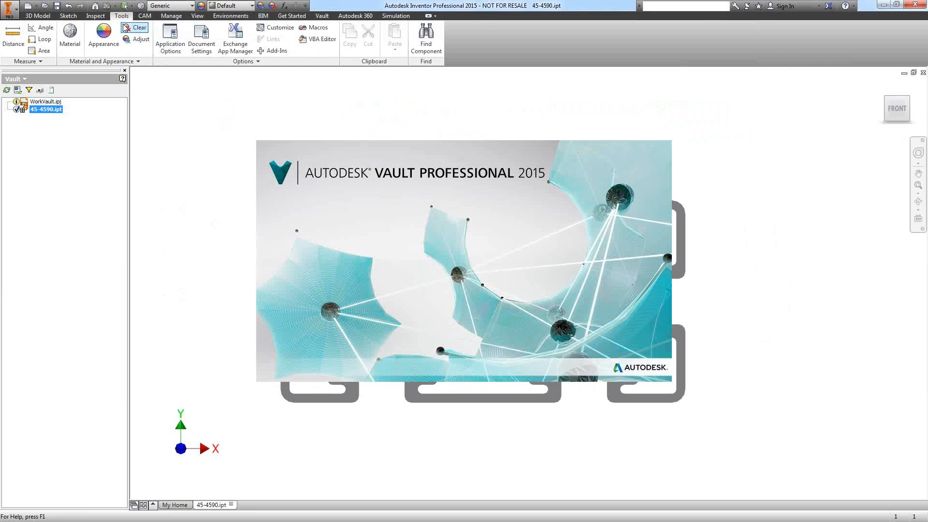
pyautogui.click(171, 39)
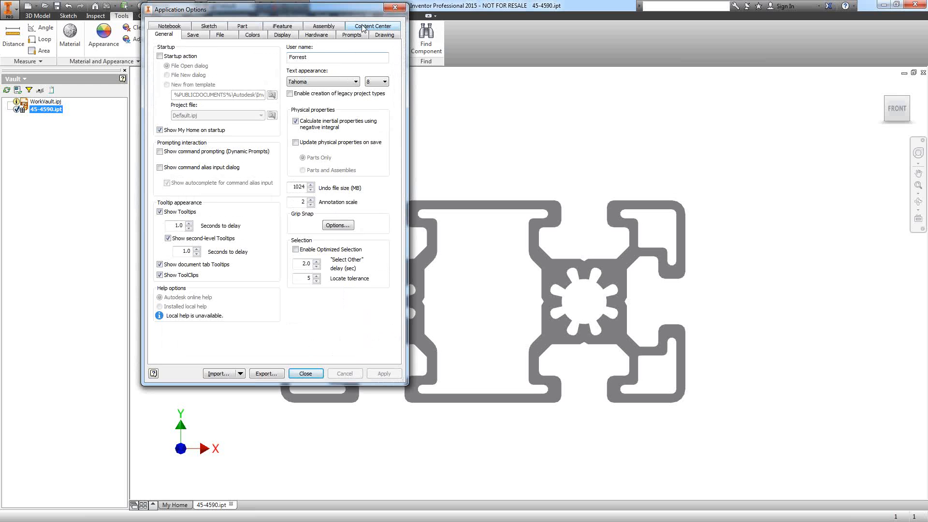
pyautogui.click(362, 28)
pyautogui.moveTo(350, 16); pyautogui.dragTo(485, 43)
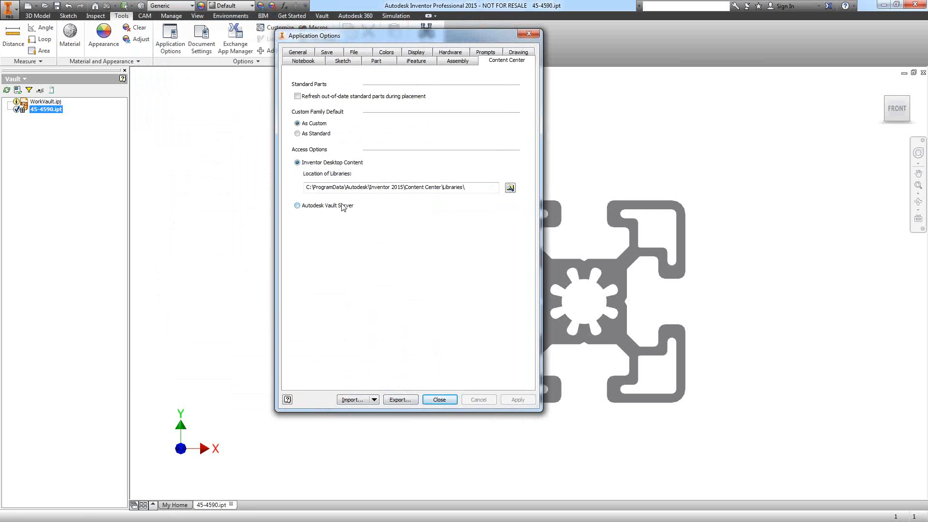
pyautogui.click(438, 400)
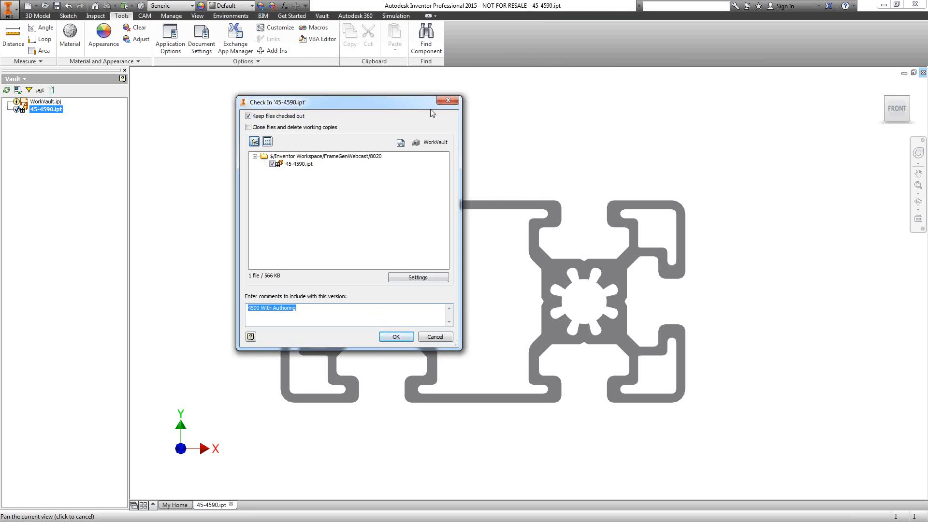
# Close the 45-4590 part without checking it in again, and bring up the list of projects.
pyautogui.click(433, 337)
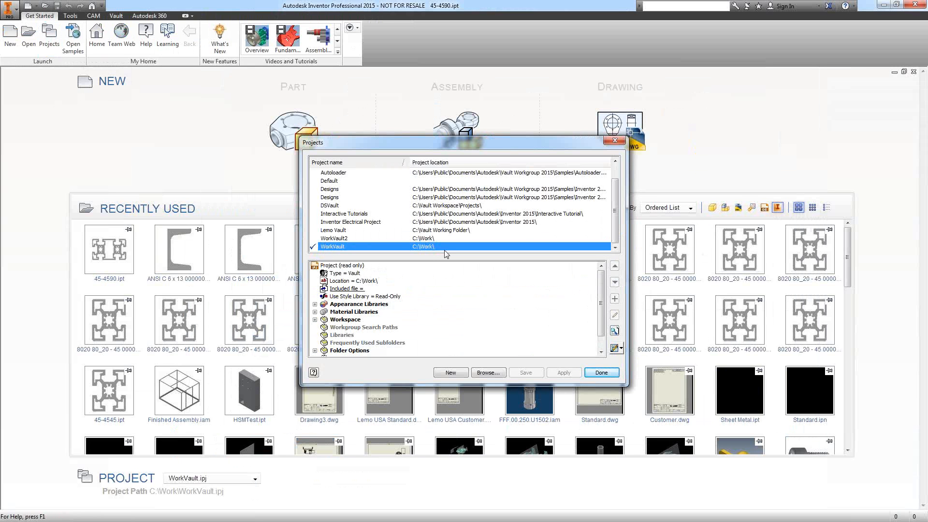
pyautogui.moveTo(475, 134); pyautogui.dragTo(460, 112)
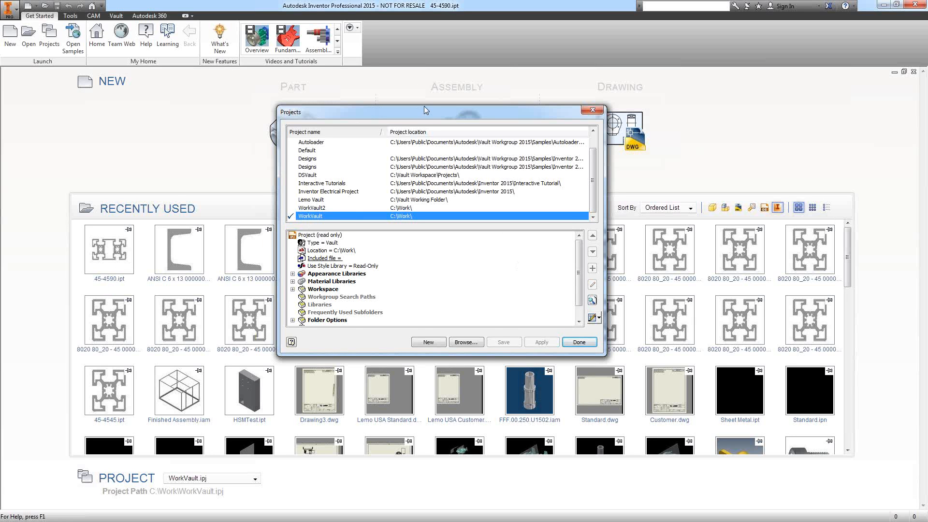
pyautogui.moveTo(424, 110); pyautogui.dragTo(419, 91)
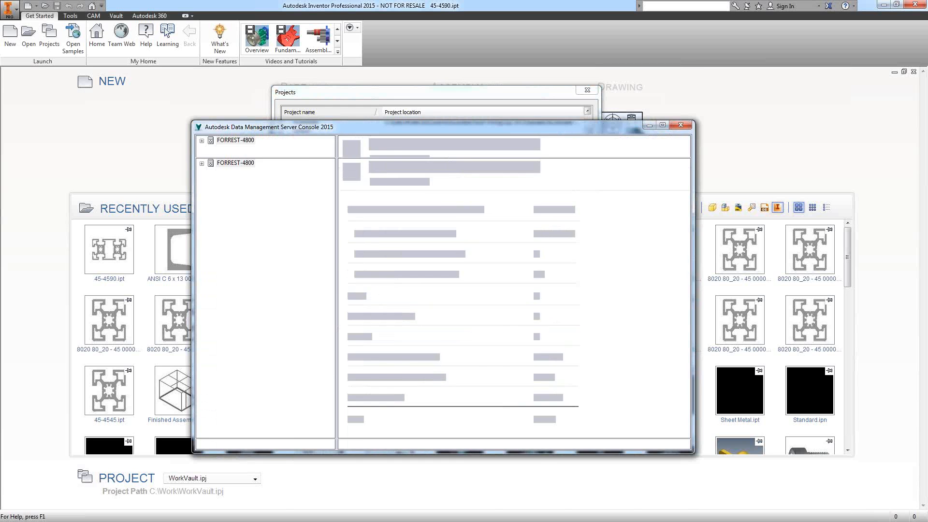
# Put the server console away, switch to Vault Professional and try to check out WorkVault.ipj from the root of Project Explorer.
pyautogui.click(652, 123)
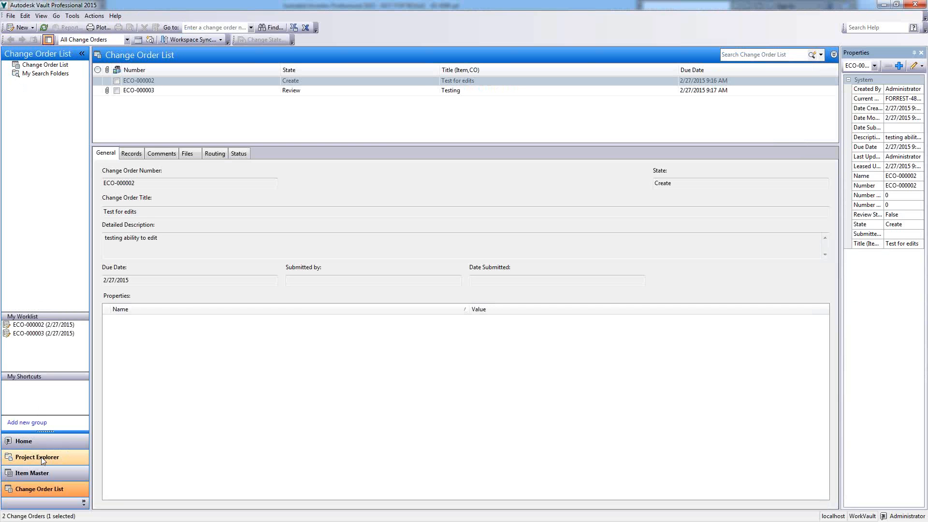
pyautogui.click(43, 457)
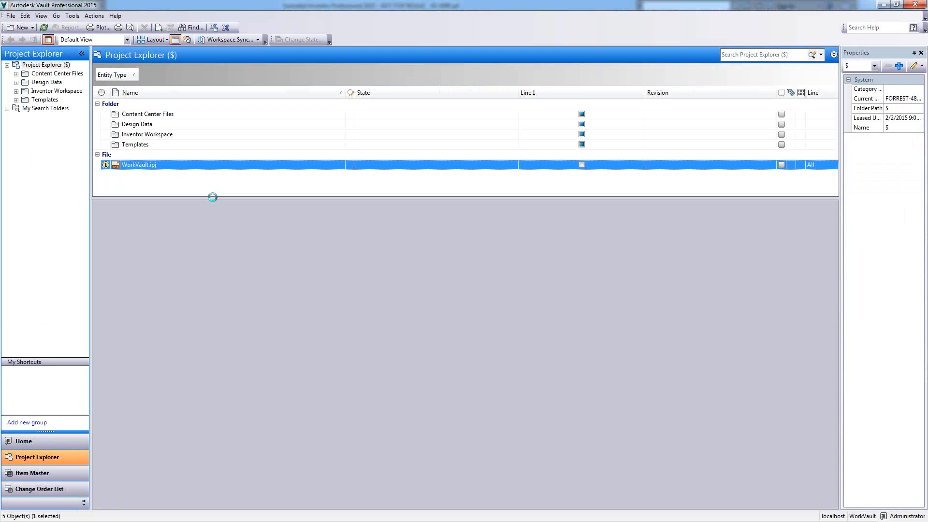
pyautogui.rightClick(139, 165)
pyautogui.click(184, 240)
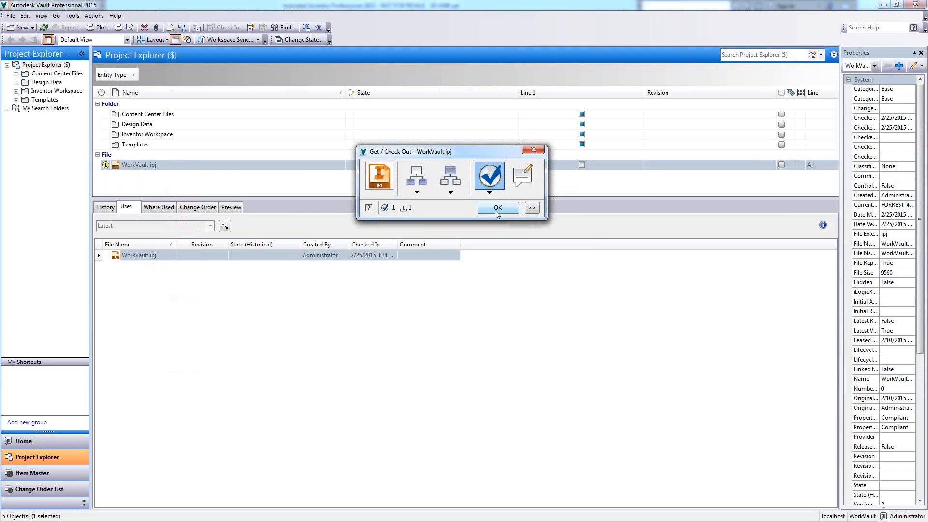
pyautogui.click(496, 208)
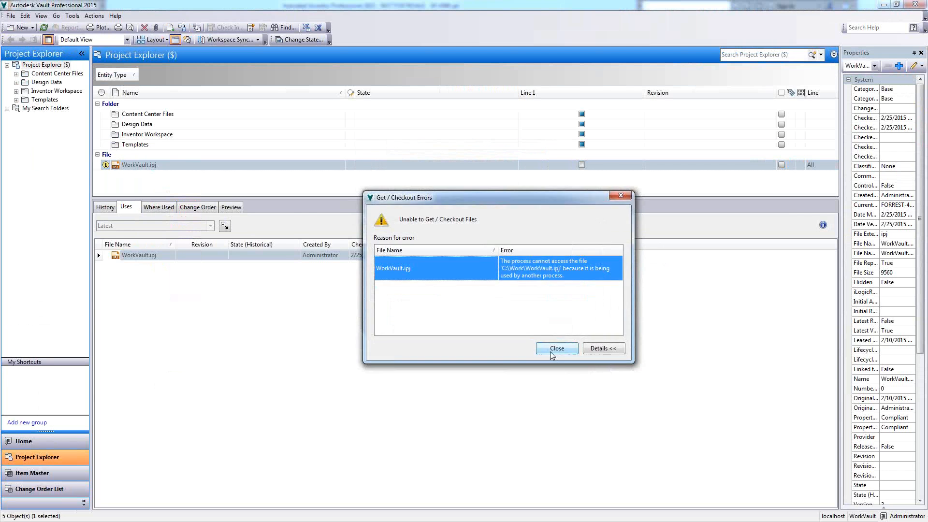
pyautogui.click(551, 353)
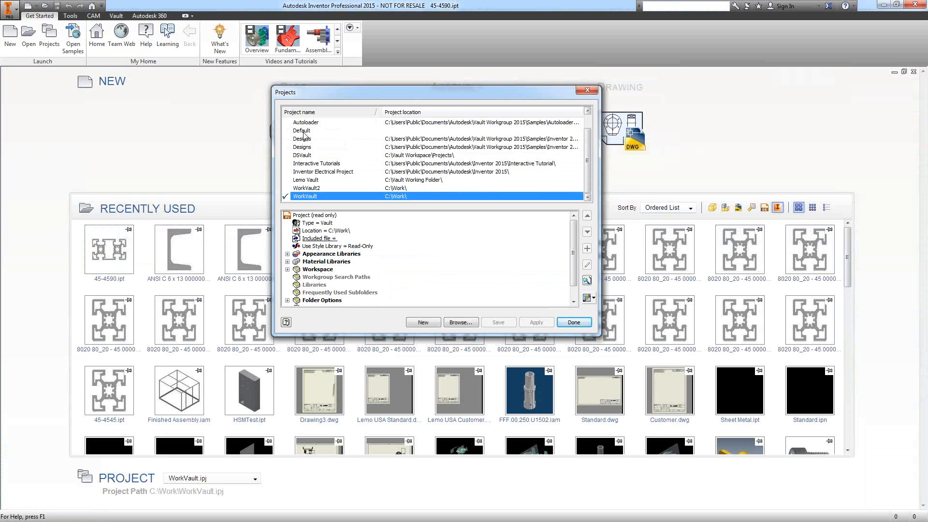
# Make Default the active project in Inventor, and retry the checkout of WorkVault.ipj in Vault Professional.
pyautogui.doubleClick(301, 131)
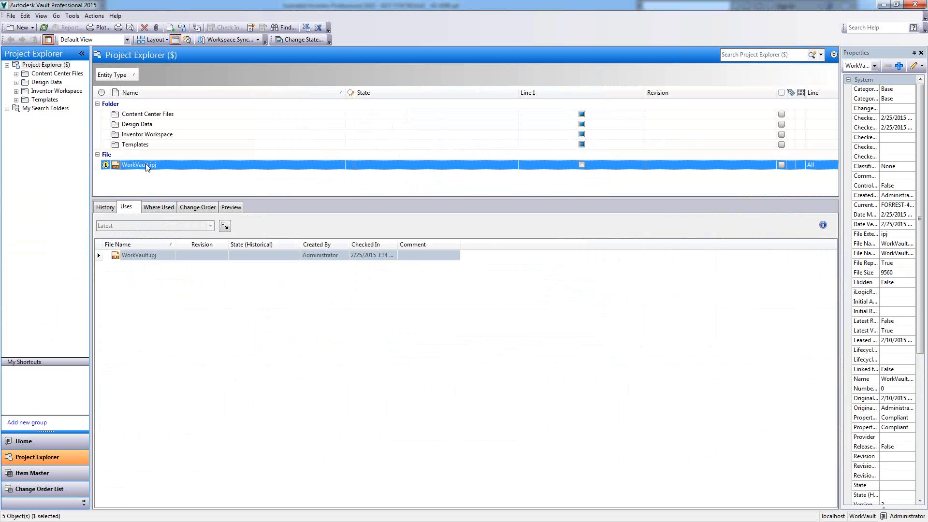
pyautogui.rightClick(146, 165)
pyautogui.click(179, 236)
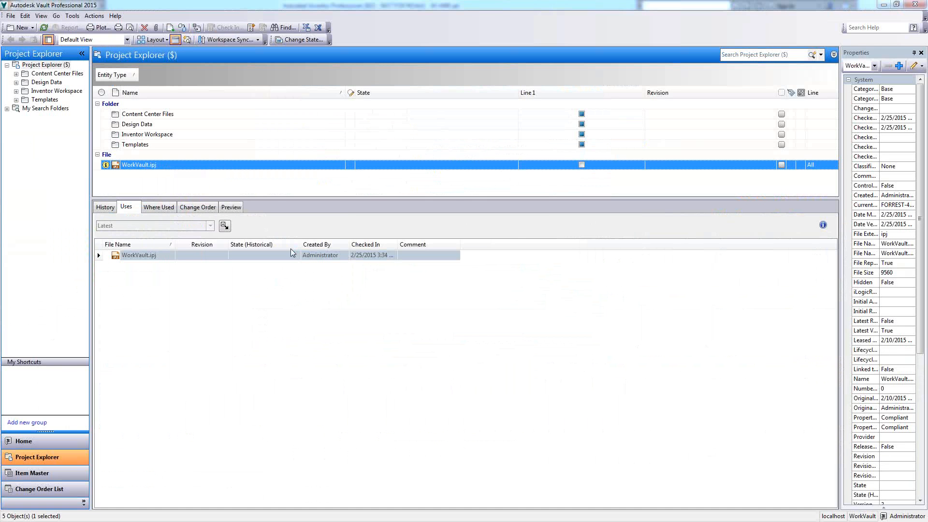
pyautogui.click(489, 175)
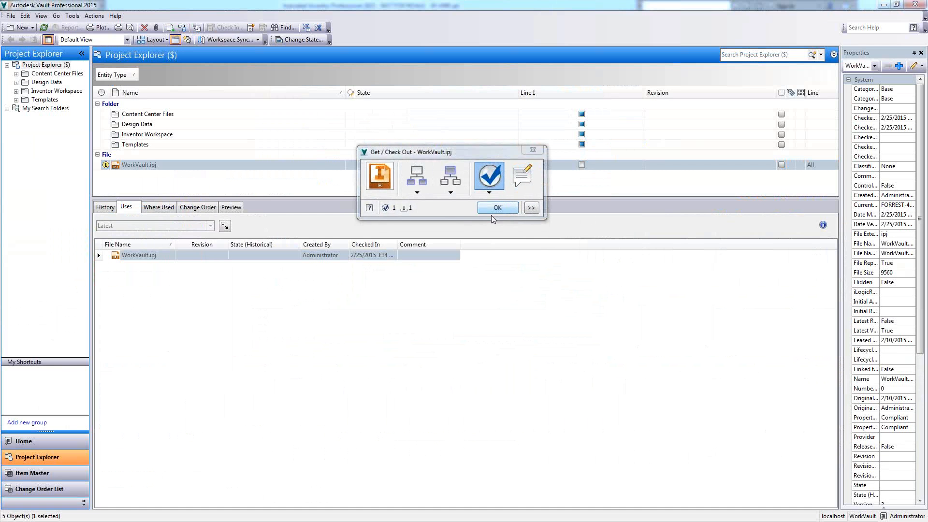
pyautogui.click(498, 207)
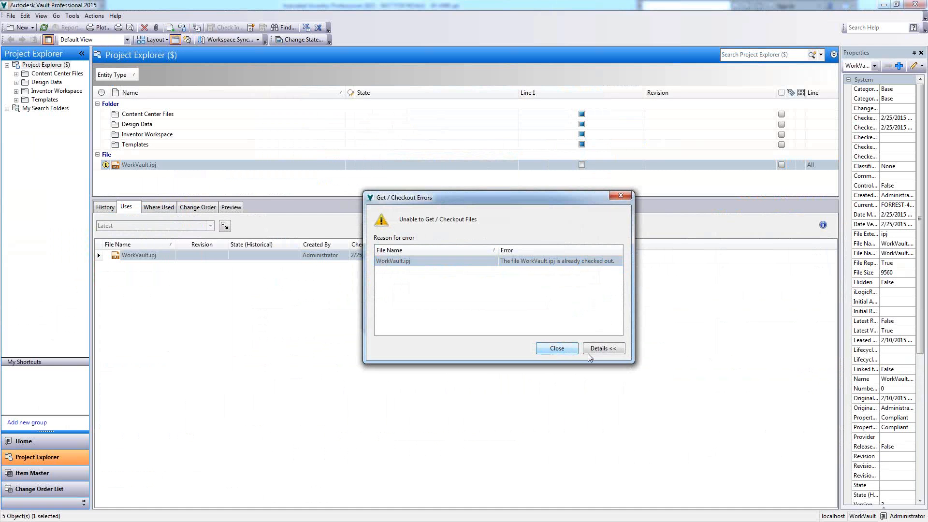
pyautogui.click(556, 348)
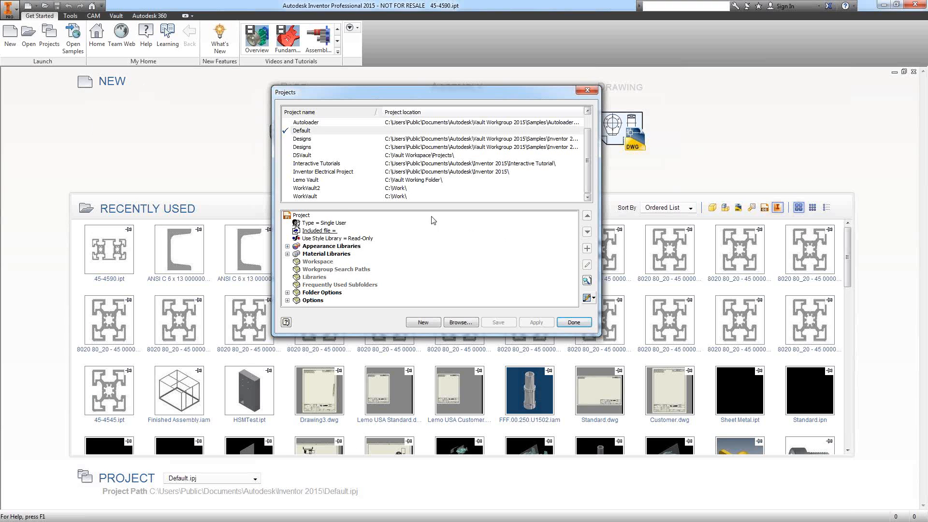
# Make WorkVault the active project in Inventor again and go through its Content Center library configuration.
pyautogui.doubleClick(311, 197)
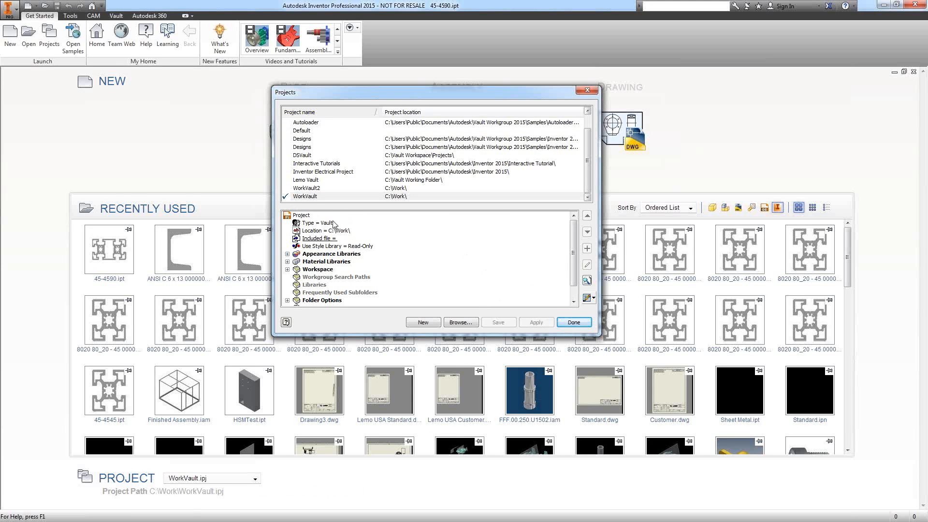
pyautogui.click(589, 301)
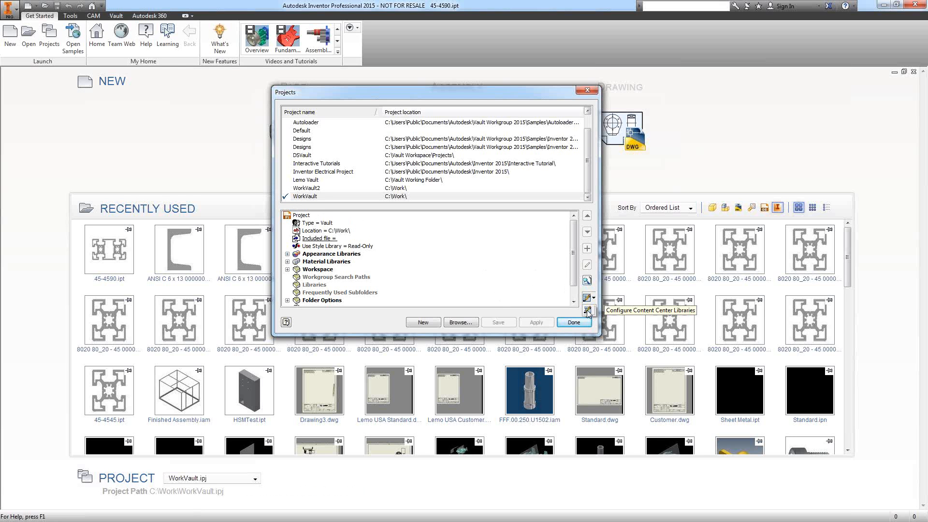
pyautogui.click(588, 313)
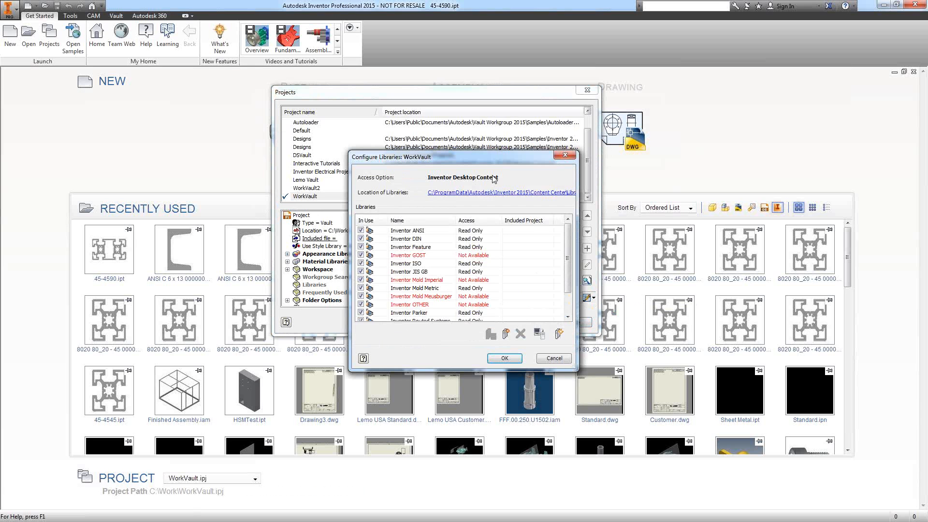
pyautogui.moveTo(451, 161); pyautogui.dragTo(424, 149)
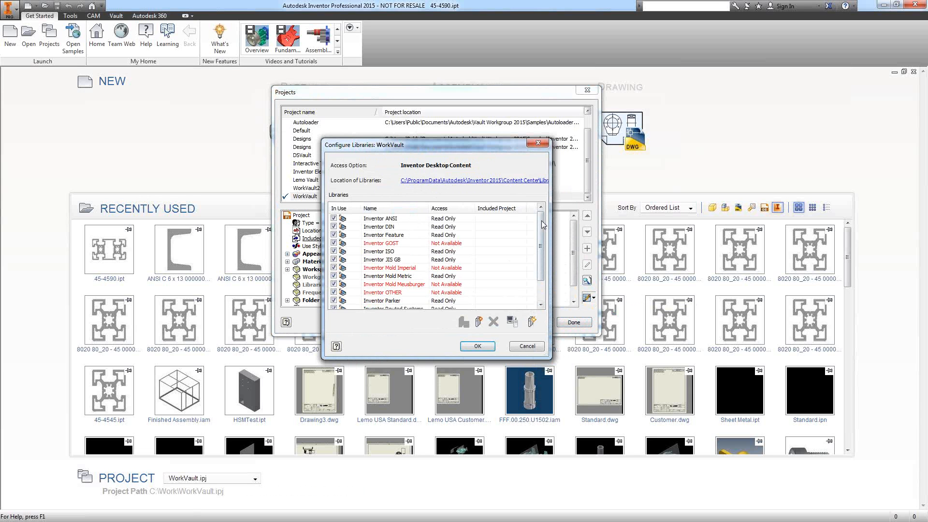
pyautogui.moveTo(544, 230); pyautogui.dragTo(543, 255)
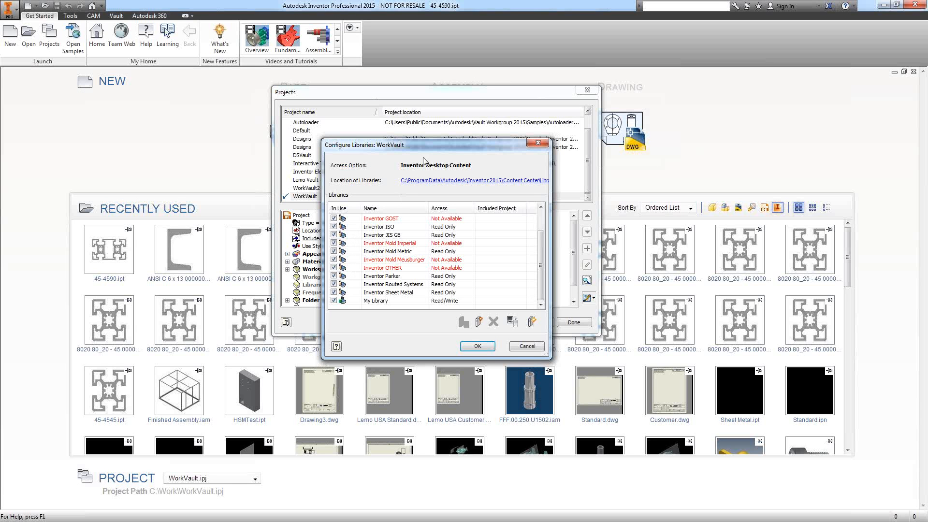
pyautogui.moveTo(439, 144); pyautogui.dragTo(449, 139)
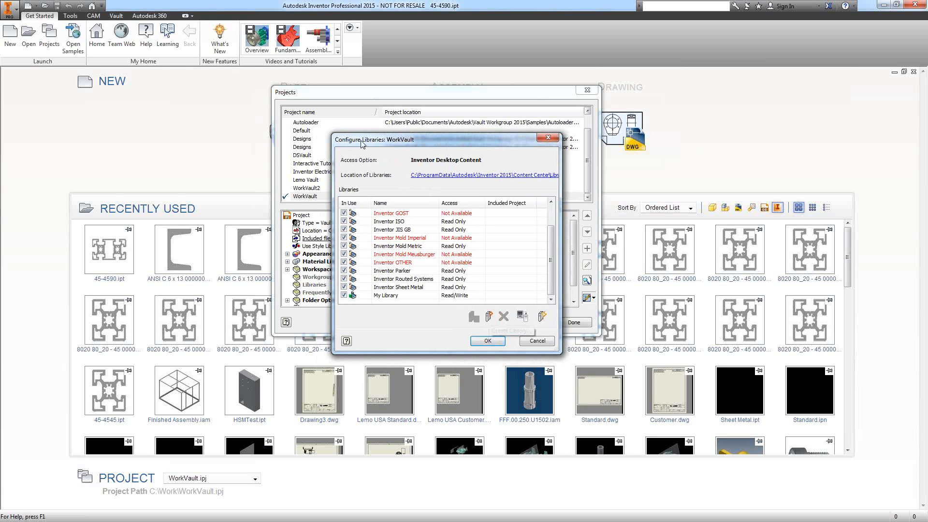
# Create a Content Center library named My Custom Library, and close the library configuration and the project list.
pyautogui.click(490, 318)
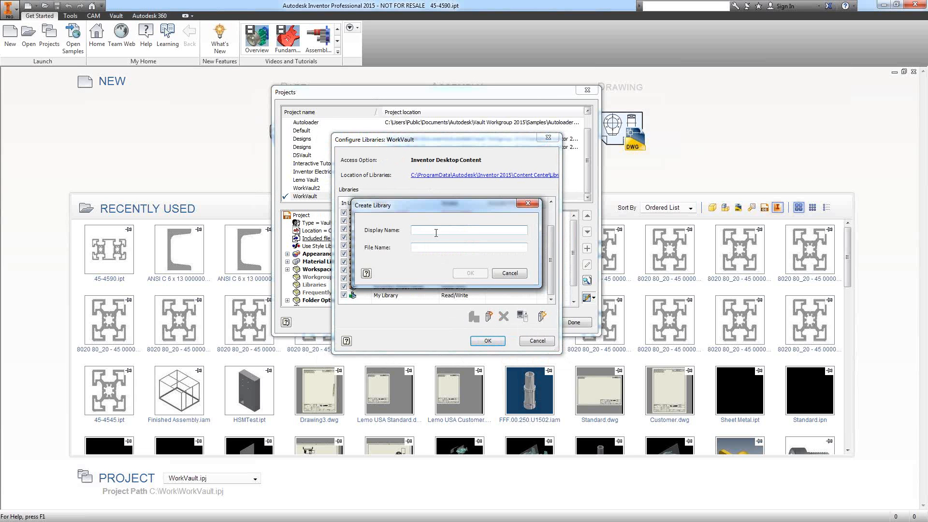
pyautogui.write('My Custom Library')
pyautogui.click(469, 273)
pyautogui.moveTo(551, 248); pyautogui.dragTo(552, 272)
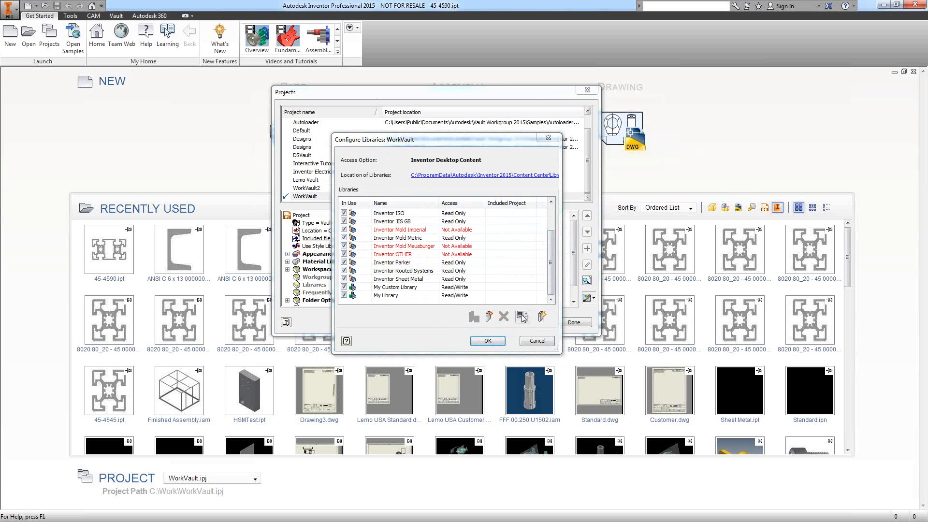
pyautogui.click(548, 140)
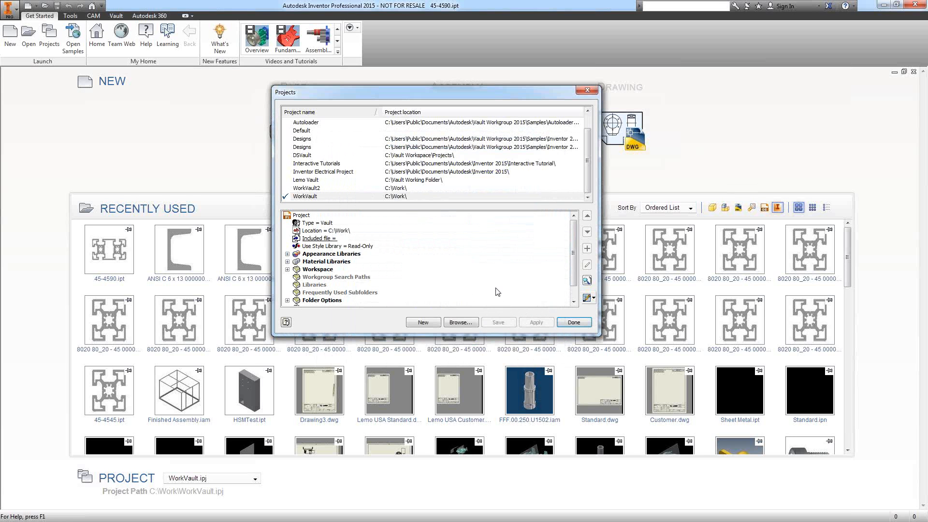
pyautogui.click(562, 320)
# Set the Content Center access option to Autodesk Vault Server in the application options.
pyautogui.click(70, 16)
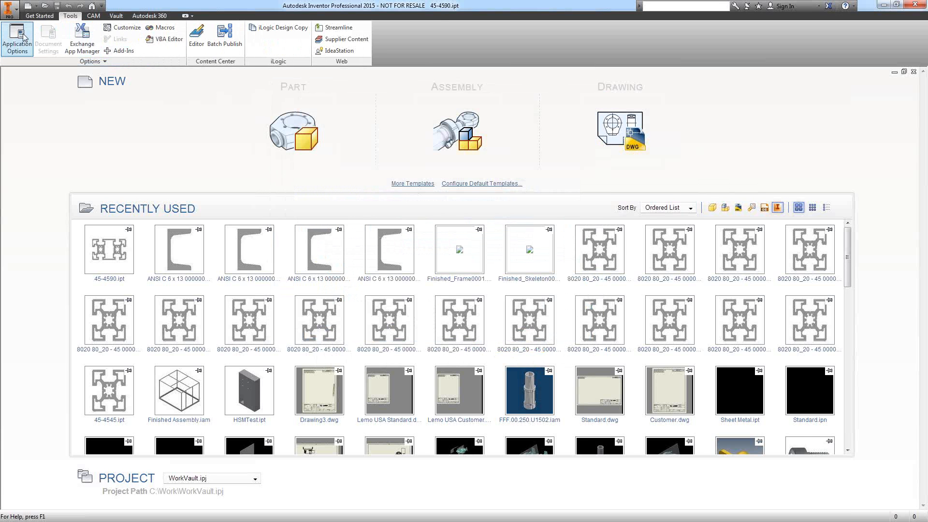
pyautogui.click(17, 38)
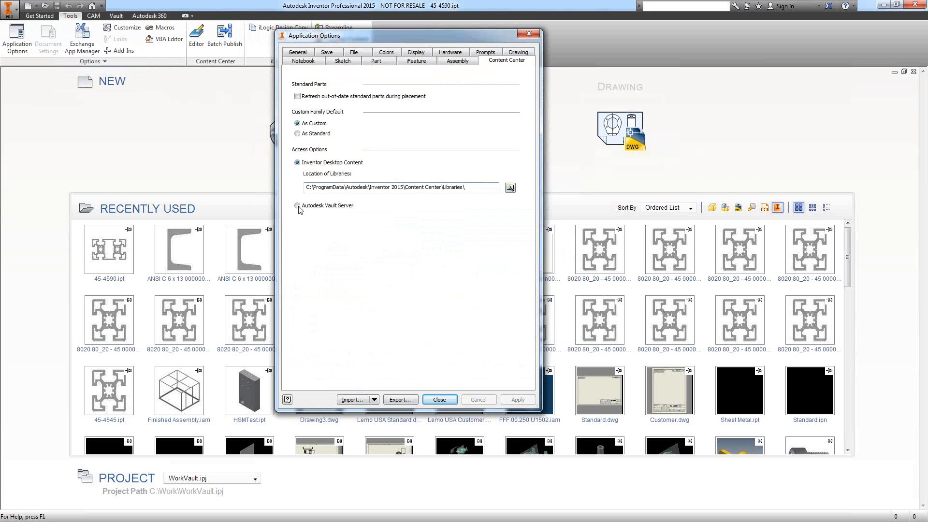
pyautogui.click(298, 205)
pyautogui.click(383, 242)
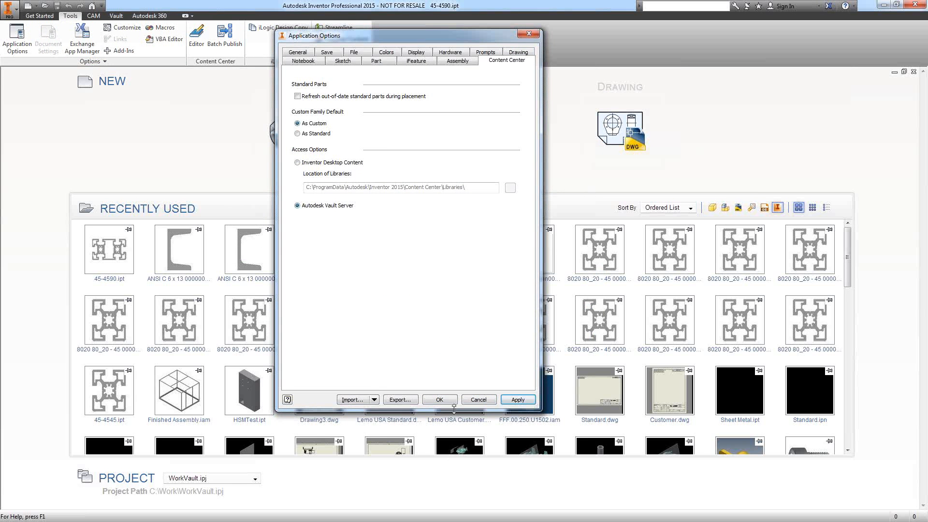
pyautogui.click(439, 399)
# Review the Content Center libraries configured for the WorkVault project under the vault server, and leave the configuration unchanged.
pyautogui.click(39, 16)
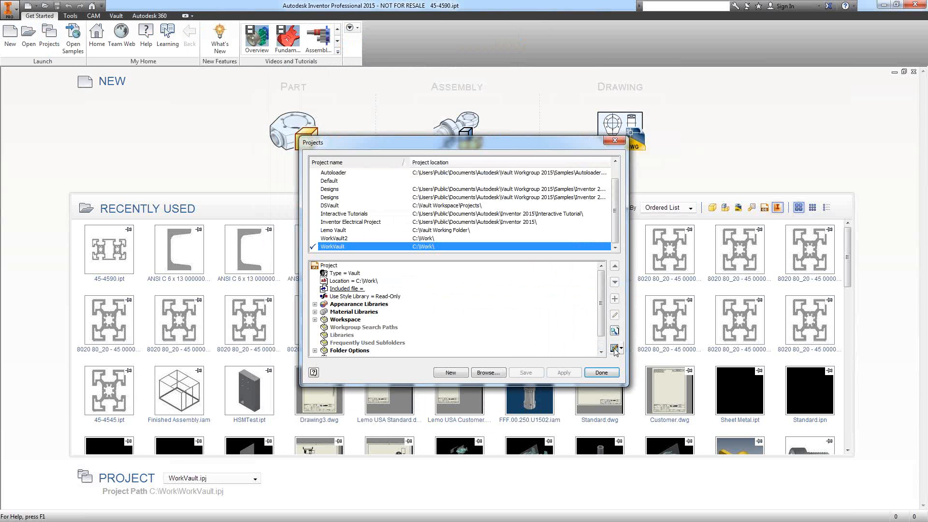
pyautogui.click(615, 348)
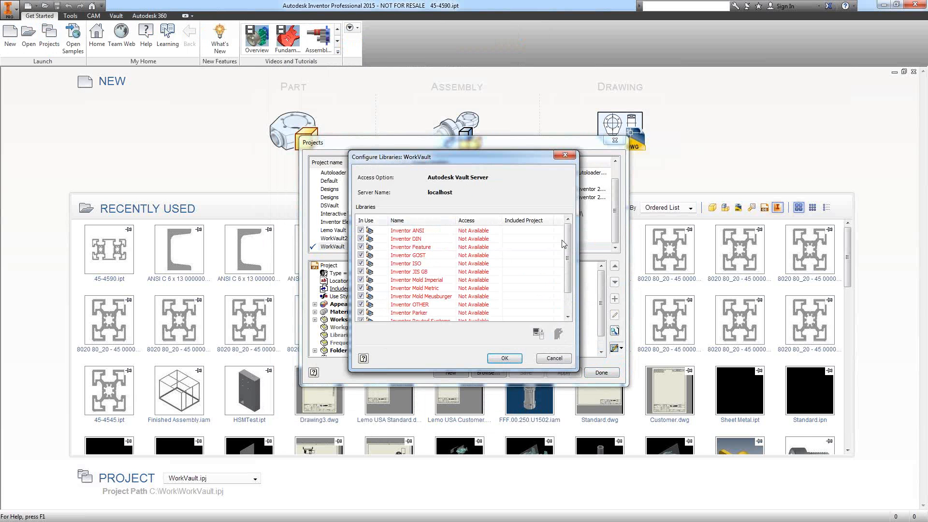
pyautogui.moveTo(568, 261); pyautogui.dragTo(566, 211)
pyautogui.moveTo(462, 155); pyautogui.dragTo(450, 144)
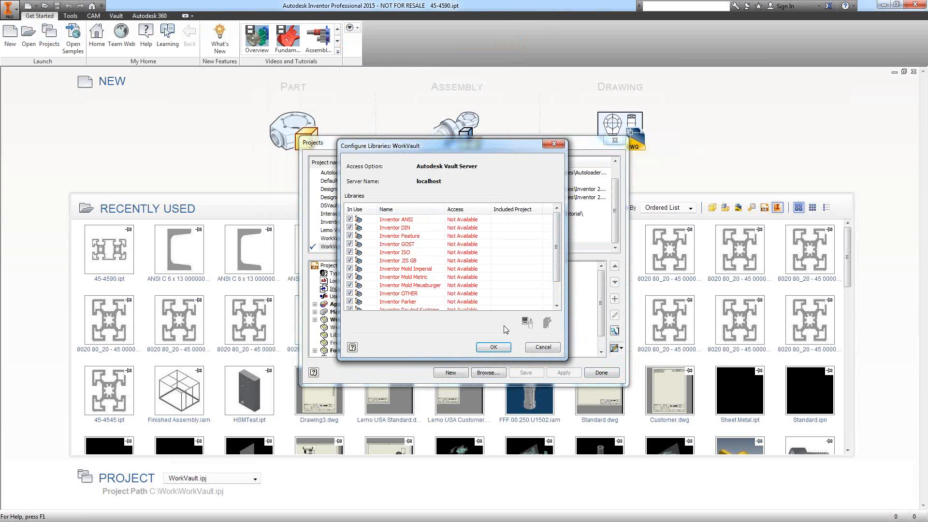
pyautogui.click(542, 347)
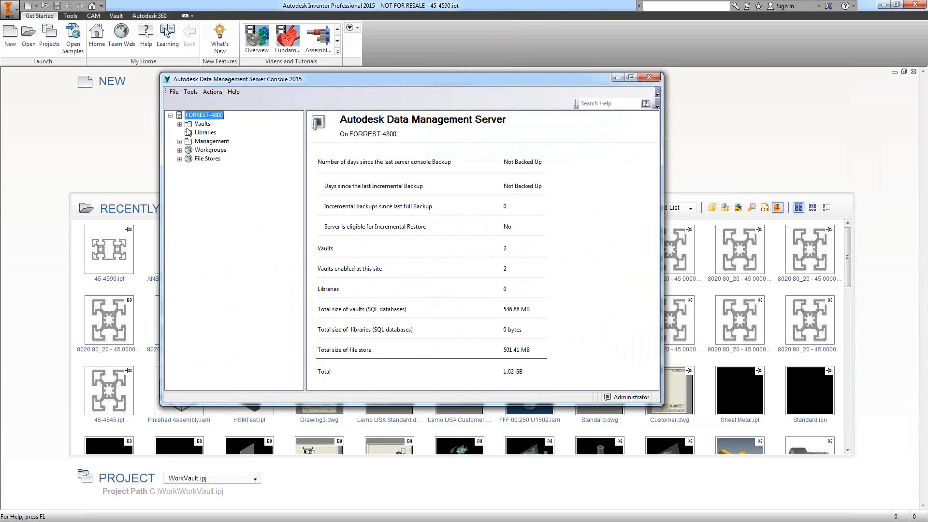
pyautogui.rightClick(205, 133)
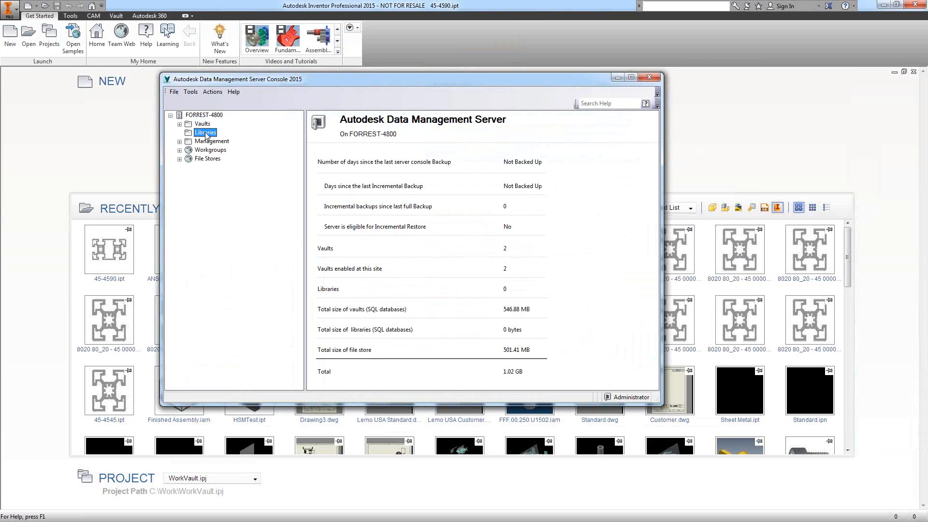
pyautogui.click(232, 139)
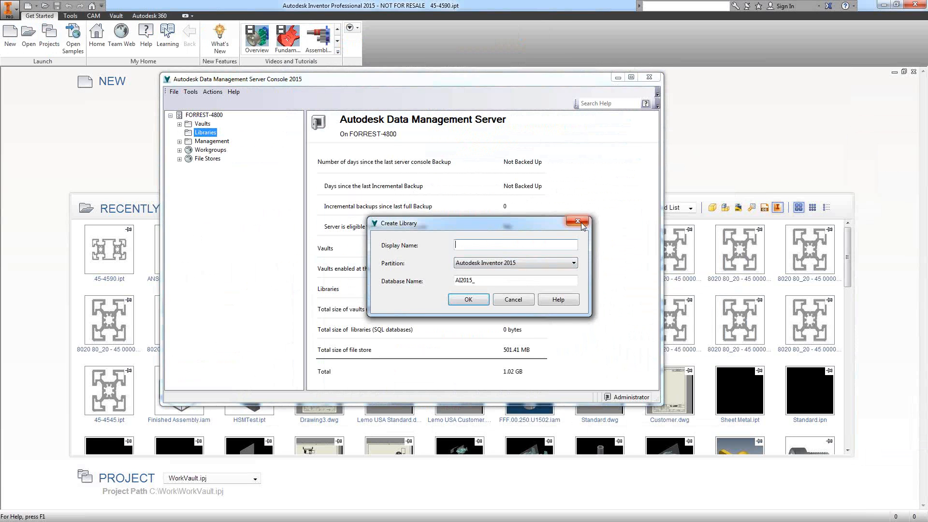
pyautogui.click(586, 218)
# In the Data Management Server Console, create a library named Custom Vault Library, and close the console.
pyautogui.click(201, 133)
pyautogui.rightClick(201, 134)
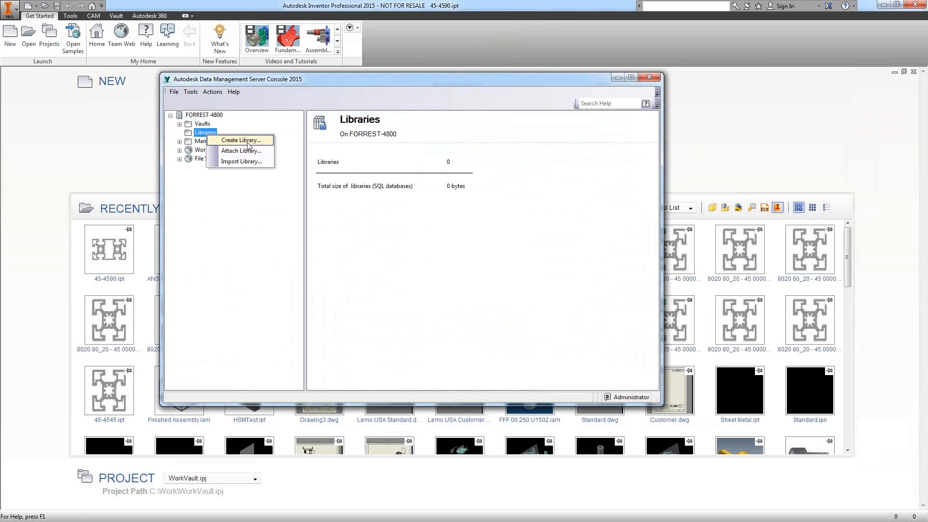
pyautogui.click(351, 194)
pyautogui.write('Cuat')
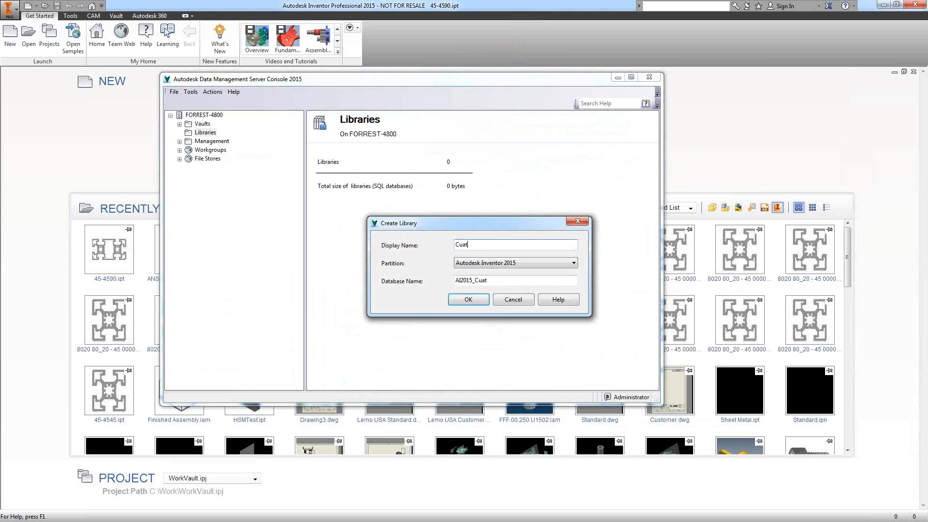
pyautogui.press('BackSpace')
pyautogui.write('stom Vault Library')
pyautogui.click(456, 301)
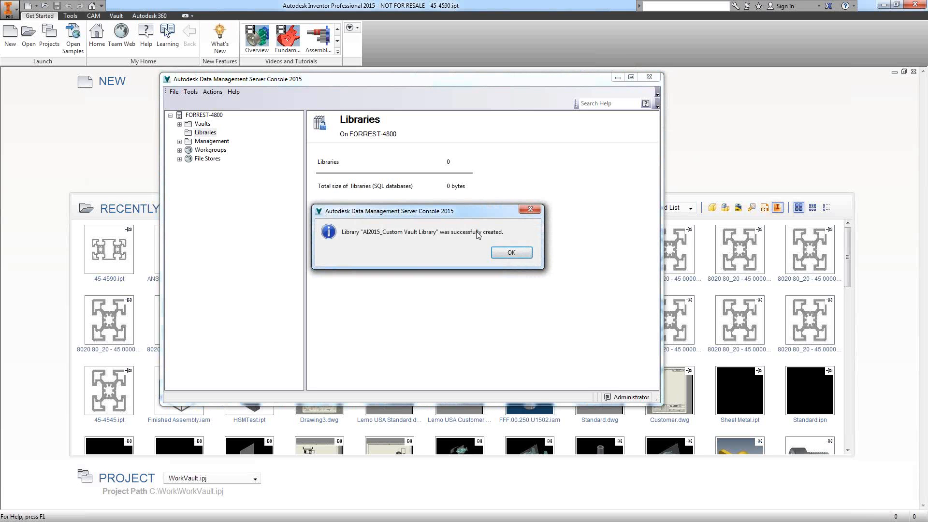
pyautogui.click(511, 253)
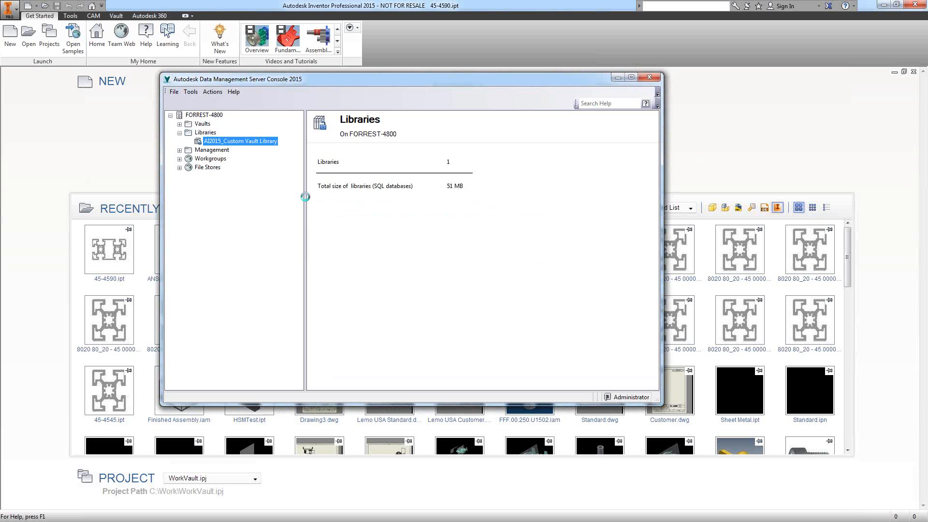
pyautogui.click(657, 78)
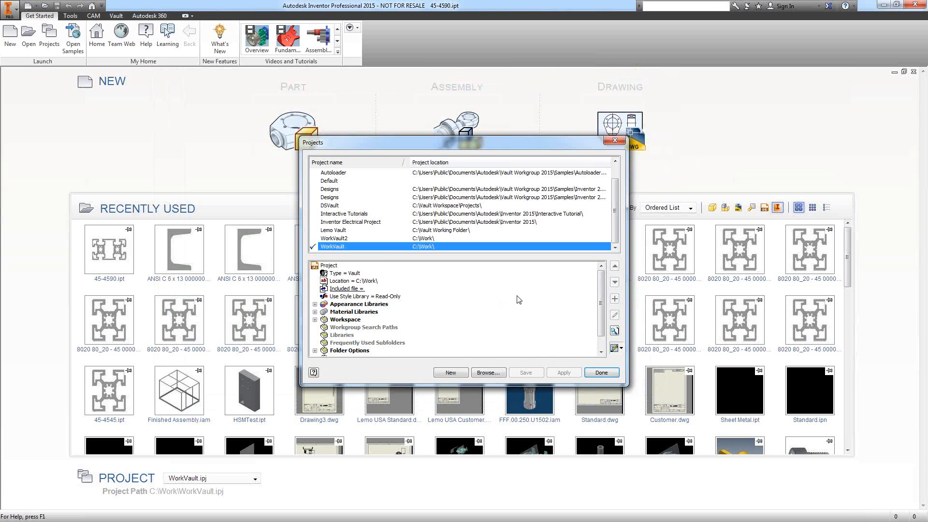
# Check the WorkVault library configuration in Inventor for Custom Vault Library, and close the configuration and the project list.
pyautogui.click(614, 348)
pyautogui.moveTo(568, 247); pyautogui.dragTo(568, 284)
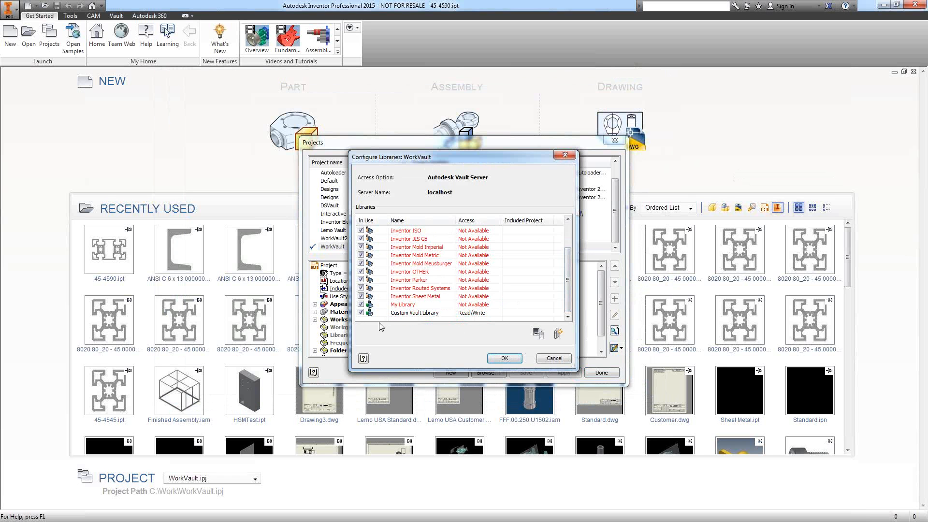
pyautogui.click(553, 359)
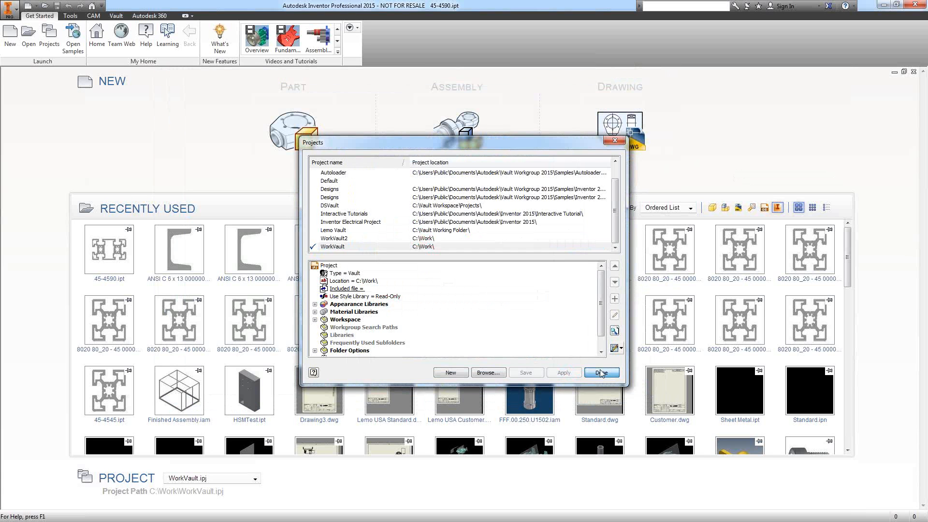
pyautogui.click(601, 373)
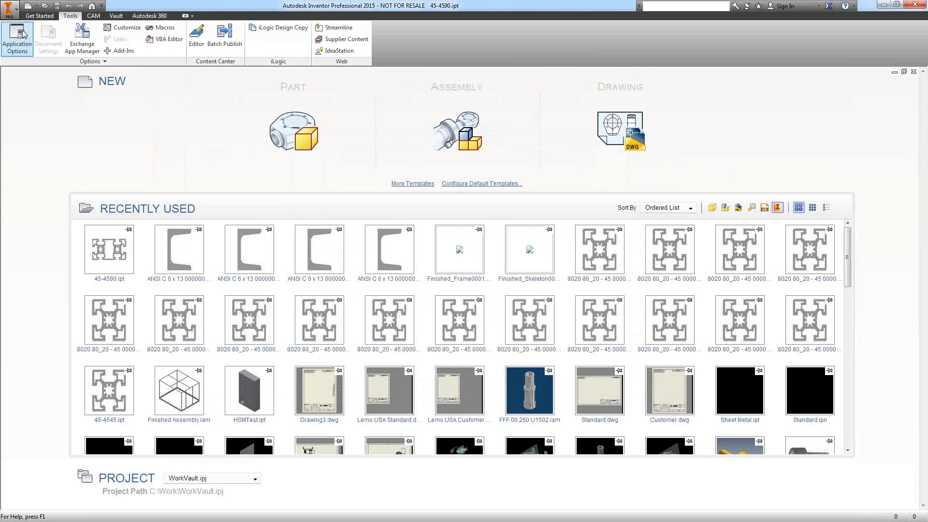
# Set the Content Center access option back to Inventor Desktop Content.
pyautogui.click(22, 35)
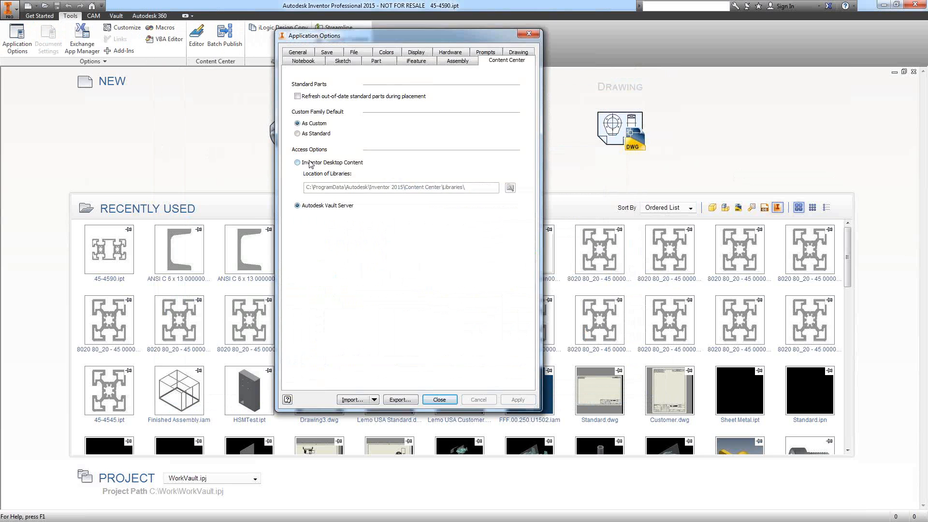
pyautogui.click(297, 162)
pyautogui.click(381, 244)
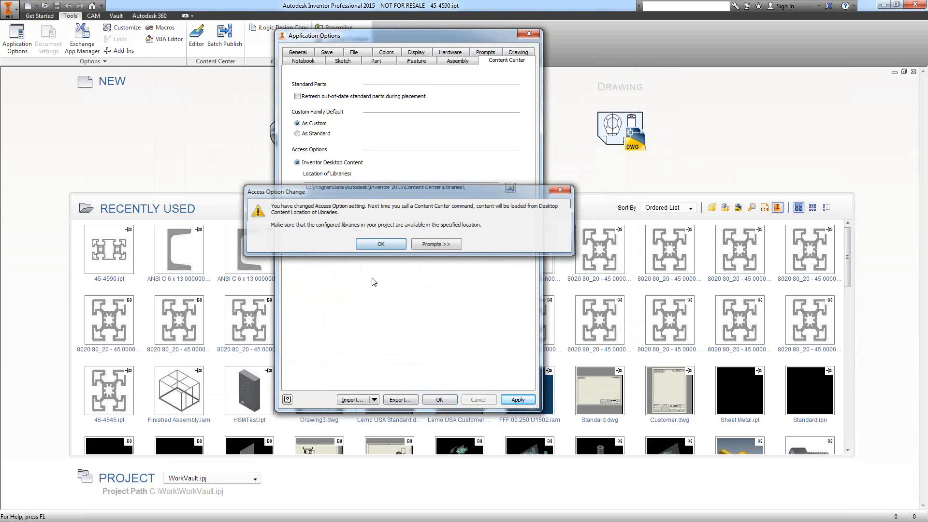
pyautogui.click(439, 400)
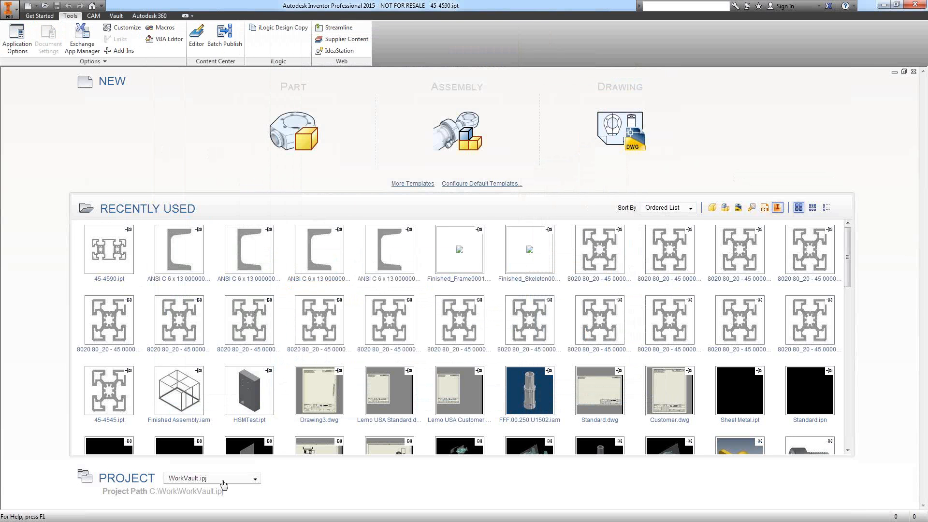
# Switch the active project to Lemo Vault and back to WorkVault.
pyautogui.click(224, 484)
pyautogui.click(207, 228)
pyautogui.click(223, 479)
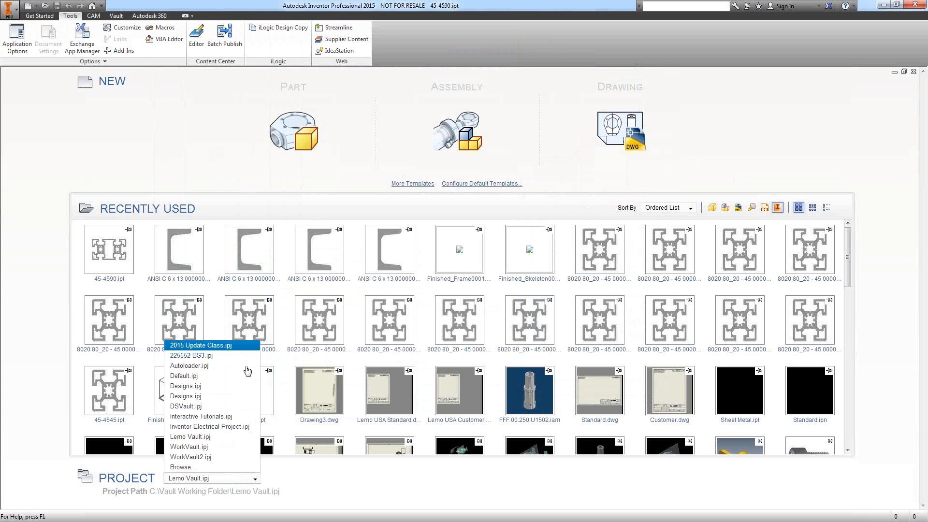
pyautogui.click(204, 447)
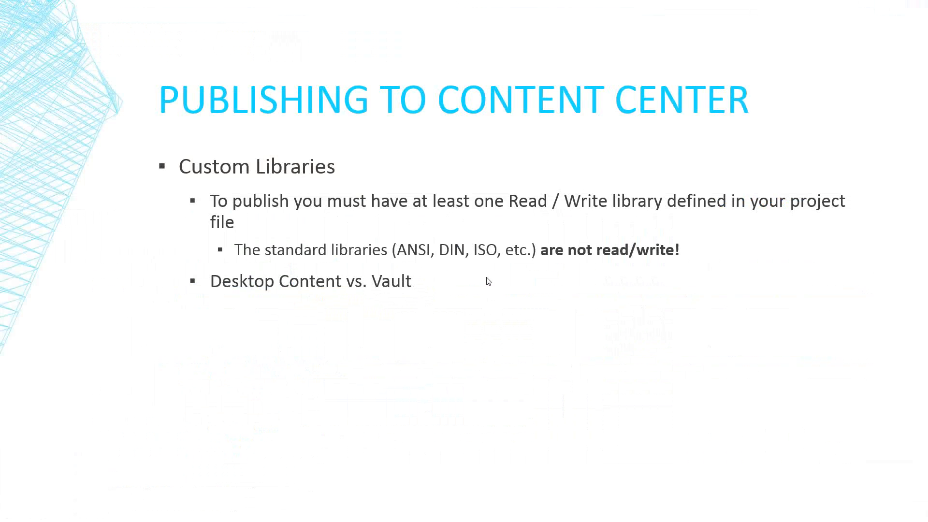
pyautogui.click(488, 282)
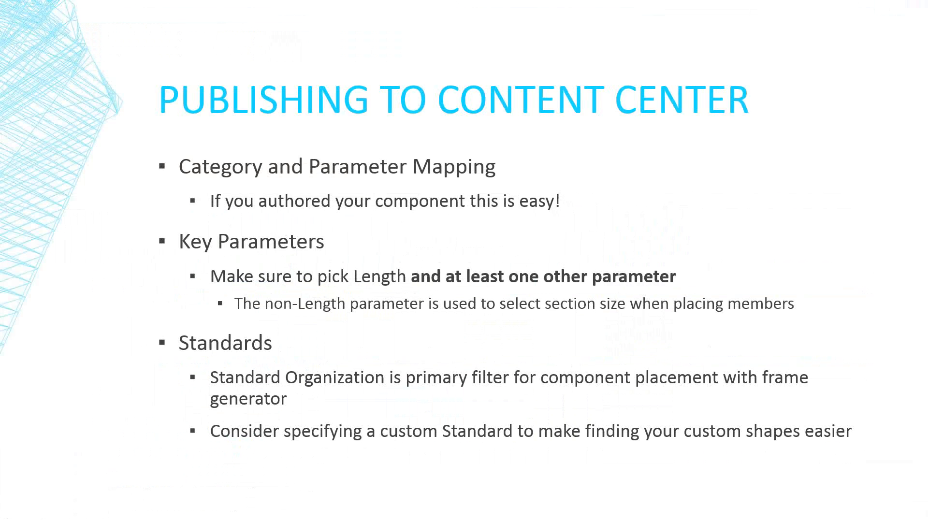
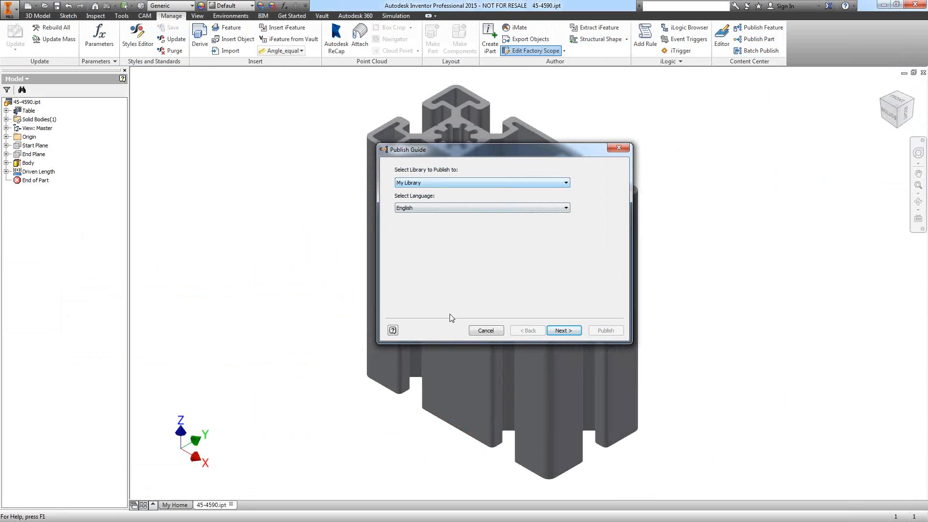
# Publish the part to My Library in English under the Structural Shapes category Other, keeping Base Length mapped to Length.
pyautogui.click(560, 333)
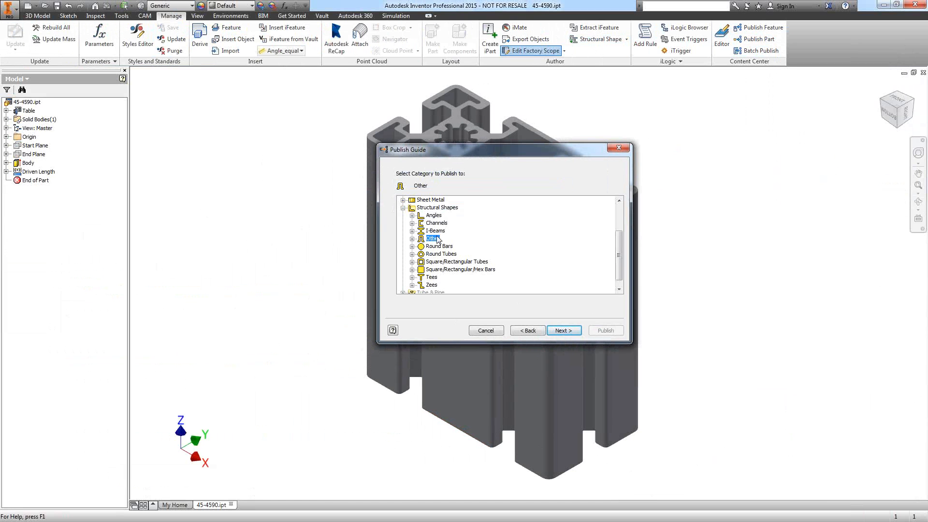
pyautogui.click(557, 337)
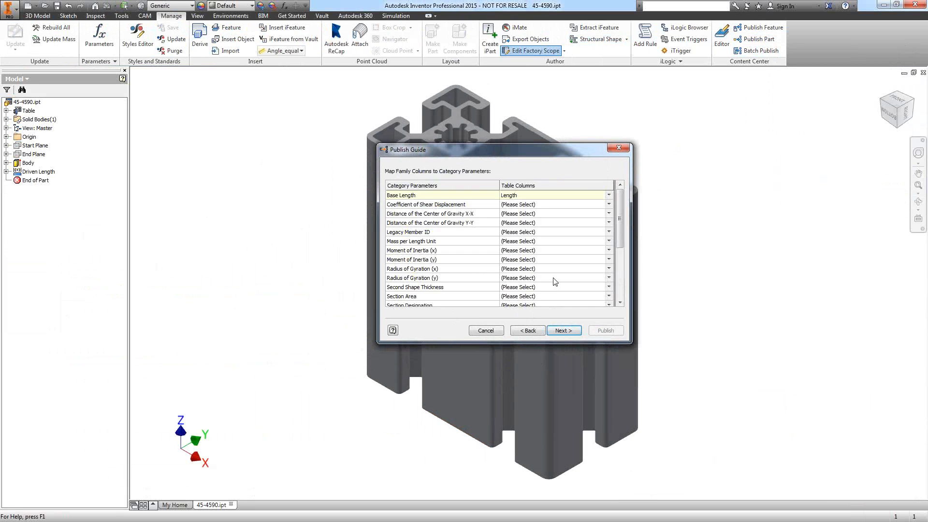
pyautogui.moveTo(622, 198)
pyautogui.mouseDown()
pyautogui.moveTo(635, 244)
pyautogui.moveTo(592, 228)
pyautogui.moveTo(620, 228)
pyautogui.moveTo(618, 194)
pyautogui.mouseUp()
pyautogui.click(557, 331)
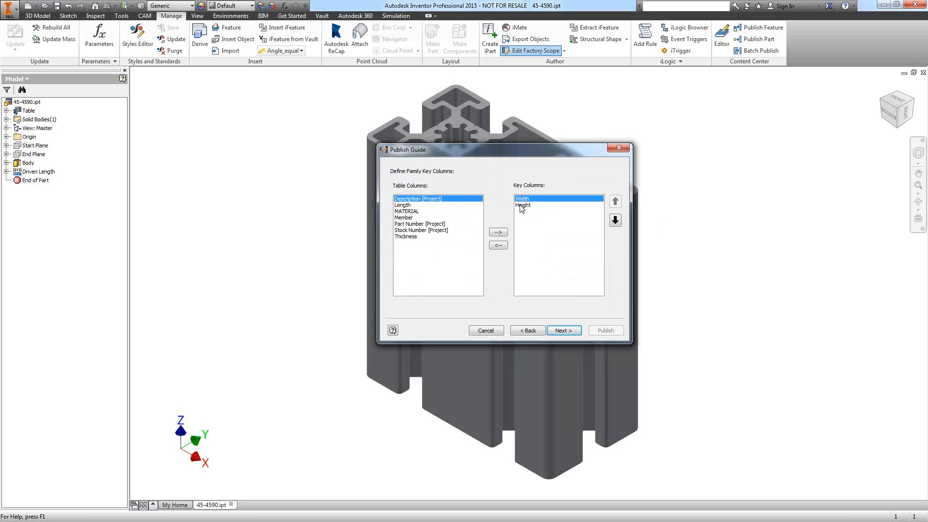
# Add Length to the family key columns, order them Width, Length, Height, and continue to the family properties.
pyautogui.click(403, 205)
pyautogui.click(498, 233)
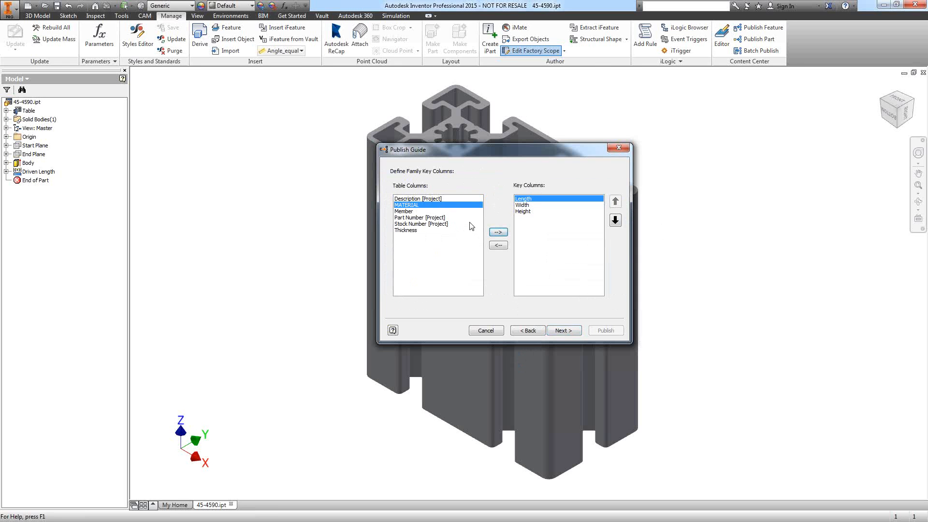
pyautogui.click(534, 206)
pyautogui.click(615, 202)
pyautogui.click(565, 331)
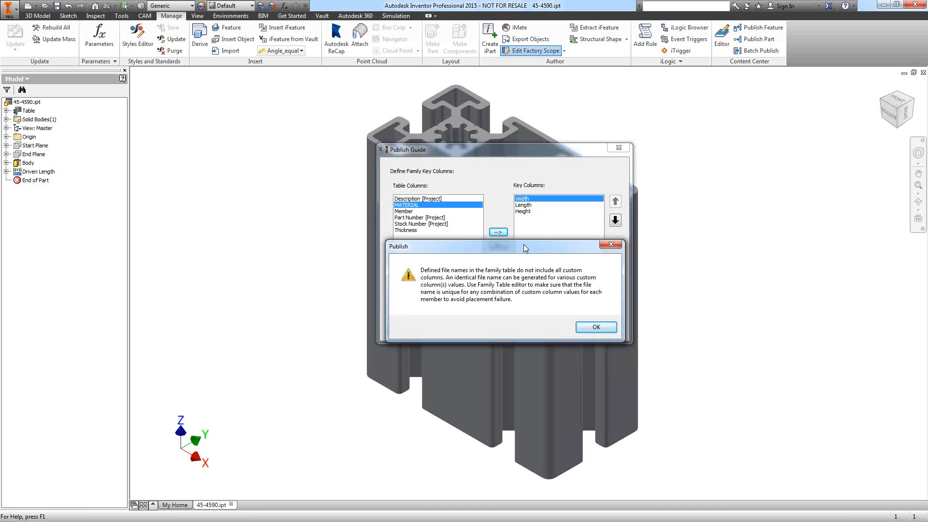
pyautogui.click(596, 328)
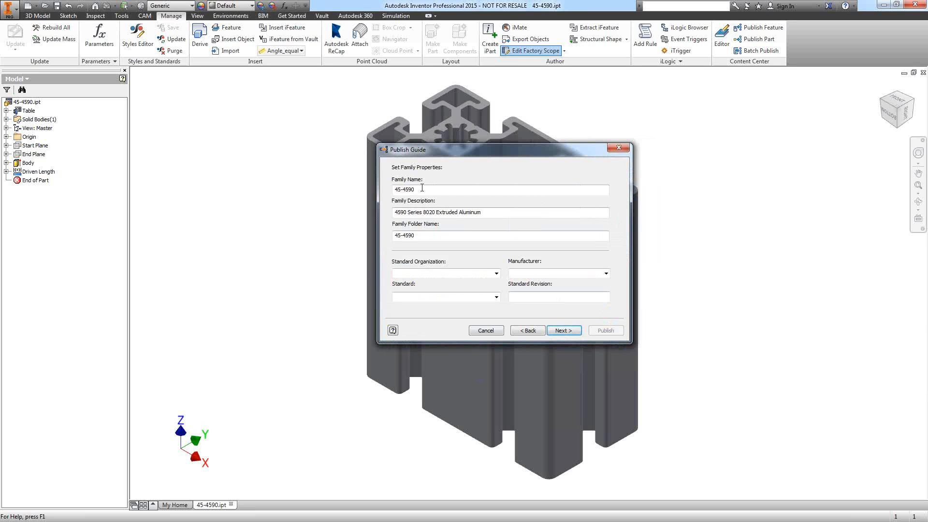
pyautogui.click(422, 188)
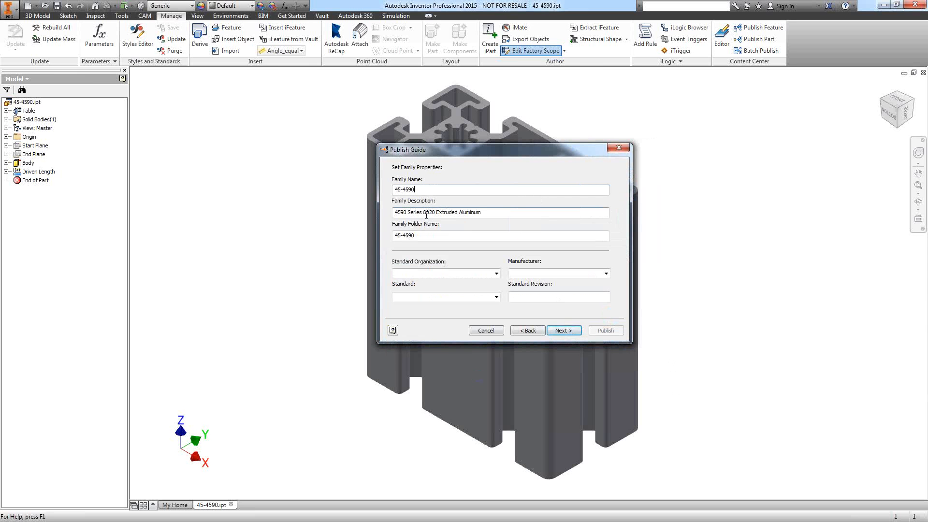
pyautogui.moveTo(512, 148); pyautogui.dragTo(551, 129)
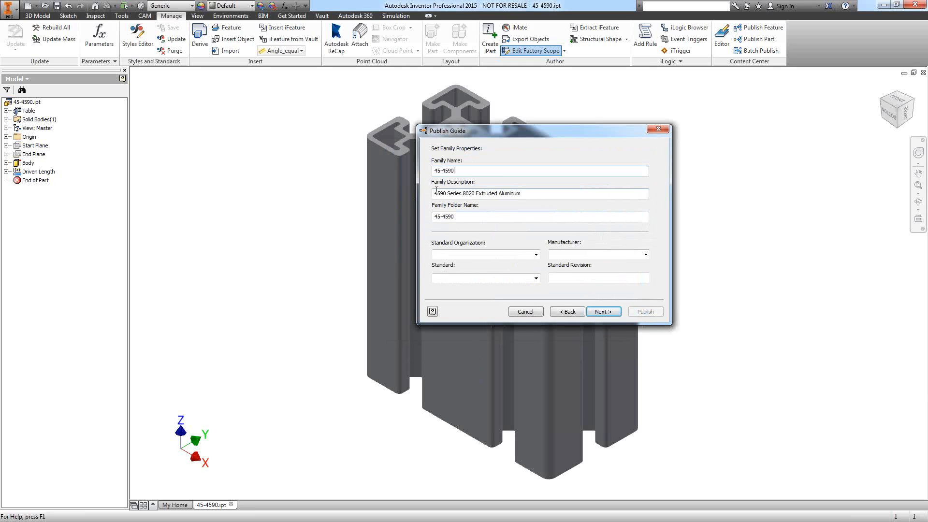
pyautogui.click(526, 193)
pyautogui.click(536, 255)
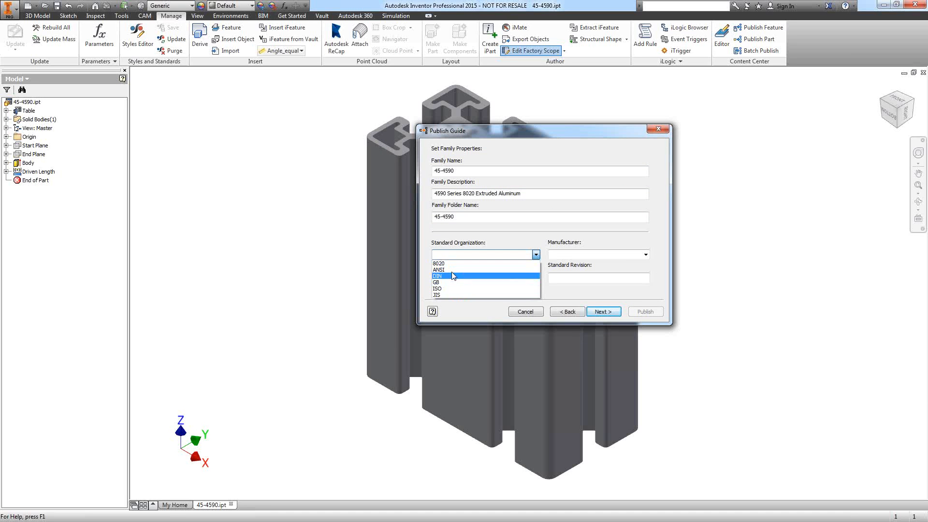
pyautogui.click(451, 255)
pyautogui.write('8')
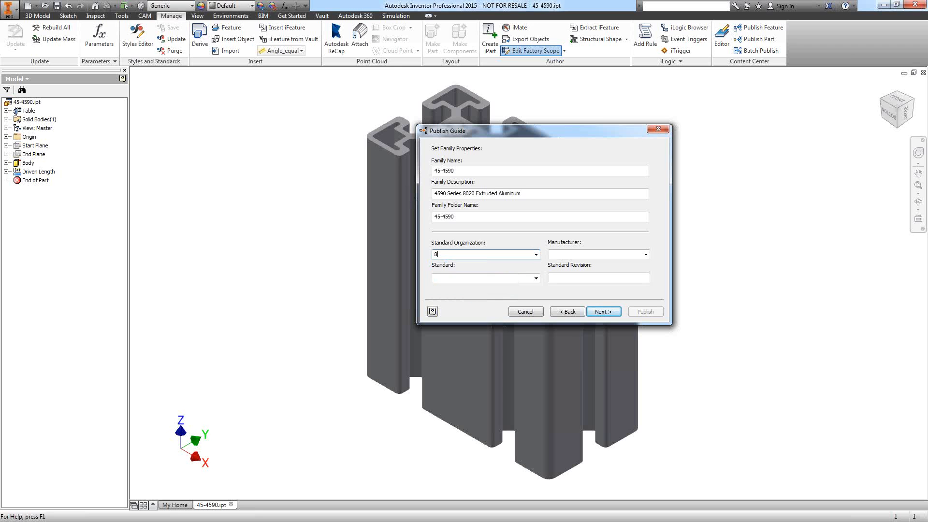
pyautogui.write('820Custom')
pyautogui.moveTo(471, 258); pyautogui.dragTo(402, 248)
pyautogui.press('Delete')
# Set the family's Standard Organization and Manufacturer to 8020 and its Standard to 45 Series.
pyautogui.click(536, 255)
pyautogui.click(513, 264)
pyautogui.click(563, 252)
pyautogui.write('8020')
pyautogui.click(481, 281)
pyautogui.write('45 Series')
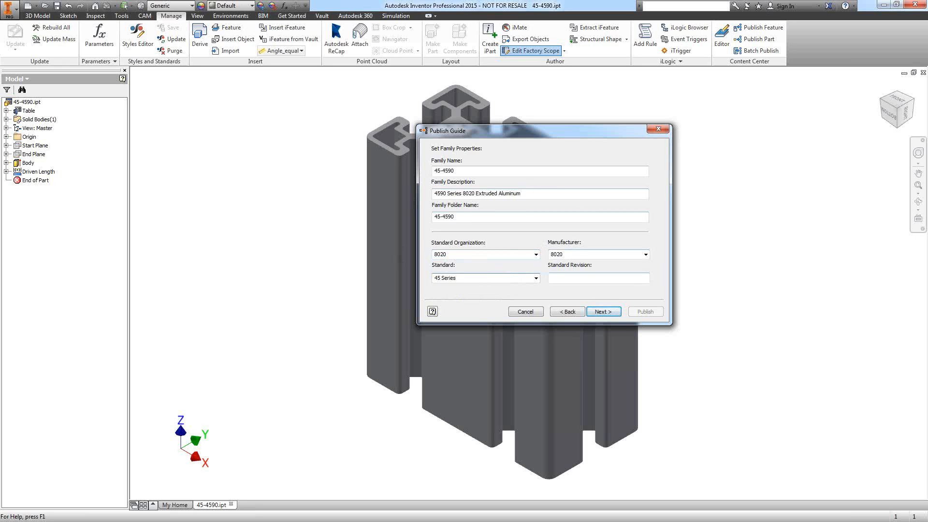
# Keep the default thumbnail image for the 45-4590 family and publish it to the library.
pyautogui.click(602, 311)
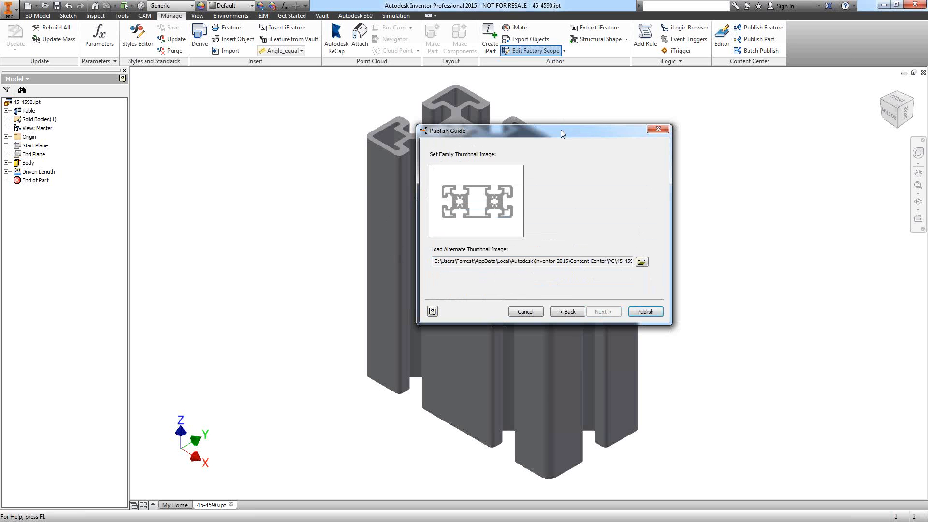
pyautogui.moveTo(561, 129); pyautogui.dragTo(586, 121)
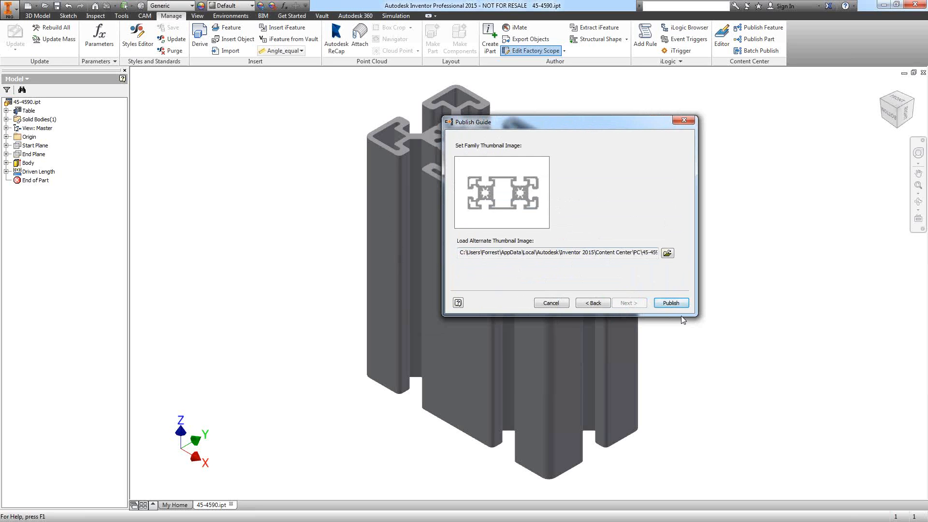
pyautogui.click(670, 303)
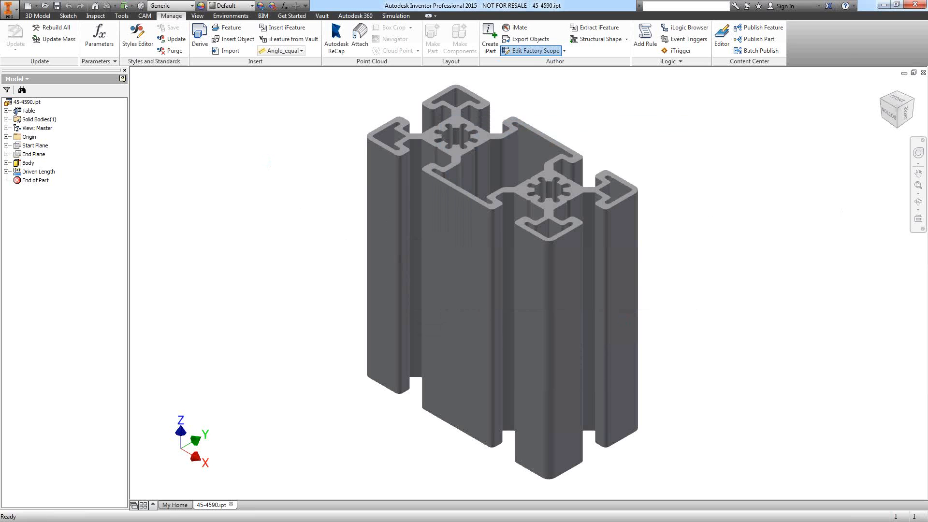
pyautogui.moveTo(655, 132); pyautogui.dragTo(656, 137, button='middle')
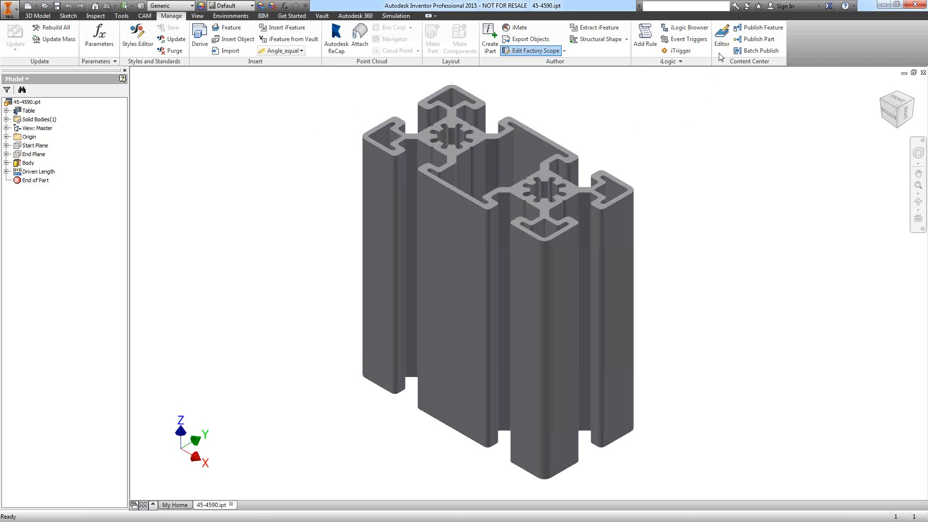
# Start publishing the part again to examine how category parameters map to table columns for Structural Shapes Other, and cancel without publishing.
pyautogui.click(752, 41)
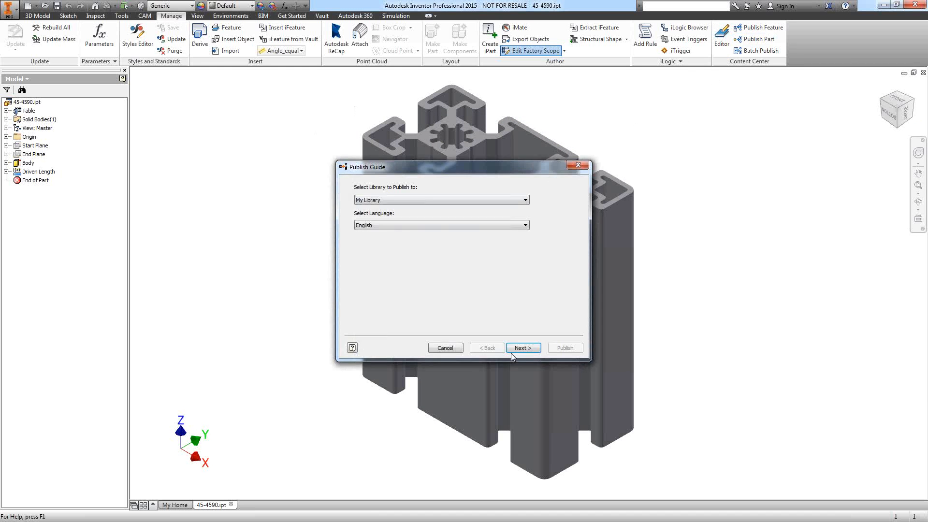
pyautogui.click(530, 348)
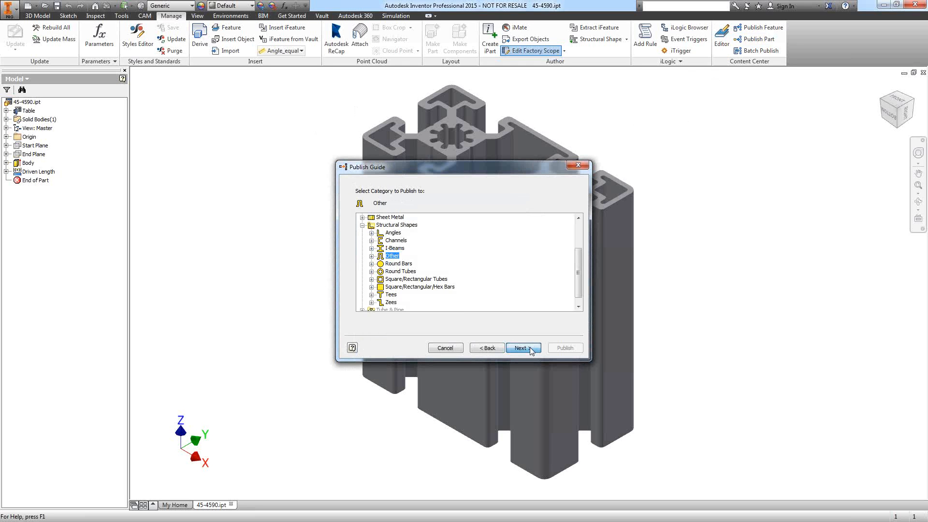
pyautogui.click(530, 348)
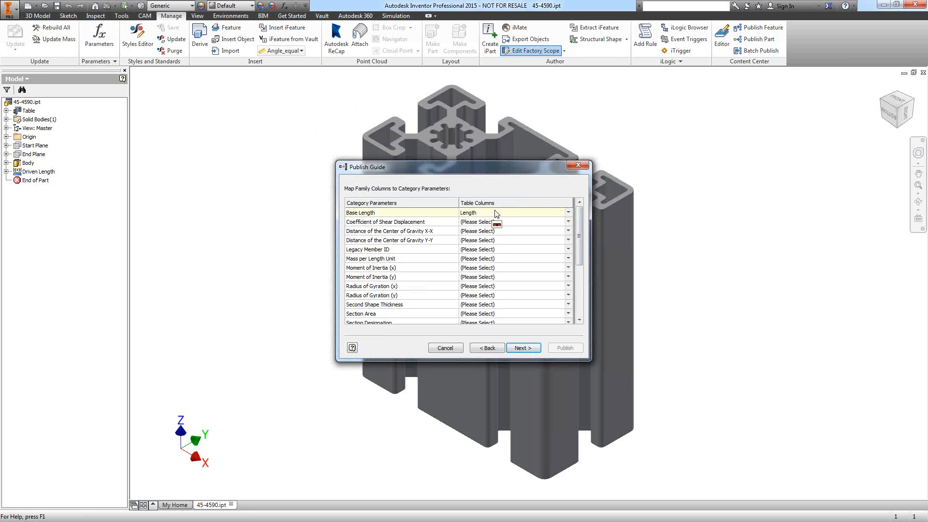
pyautogui.moveTo(577, 213); pyautogui.dragTo(581, 266)
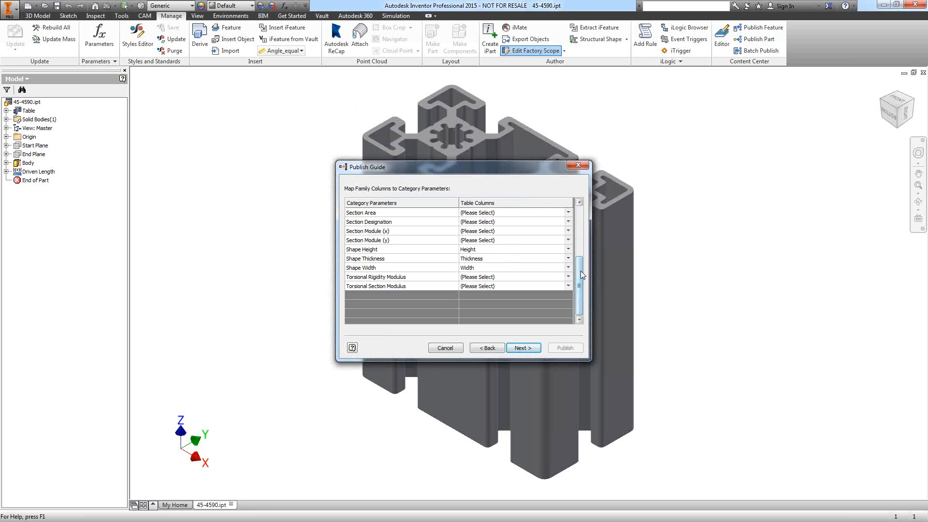
pyautogui.moveTo(581, 270); pyautogui.dragTo(592, 216)
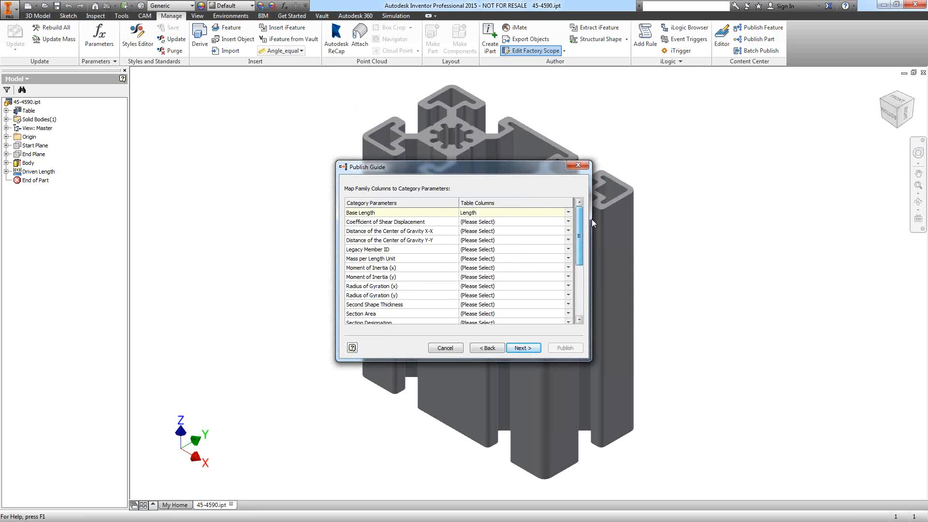
pyautogui.moveTo(592, 219)
pyautogui.mouseDown()
pyautogui.moveTo(578, 260)
pyautogui.moveTo(579, 232)
pyautogui.mouseUp()
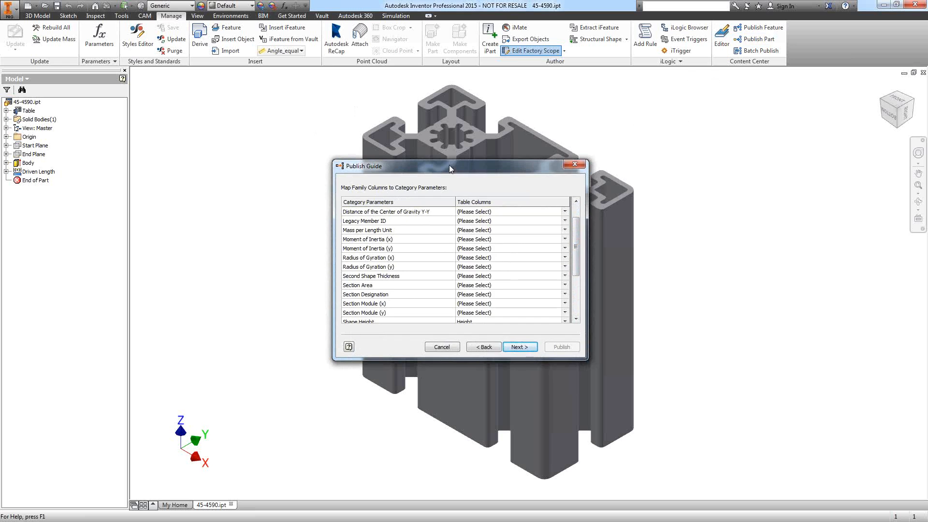
pyautogui.moveTo(448, 164); pyautogui.dragTo(212, 149)
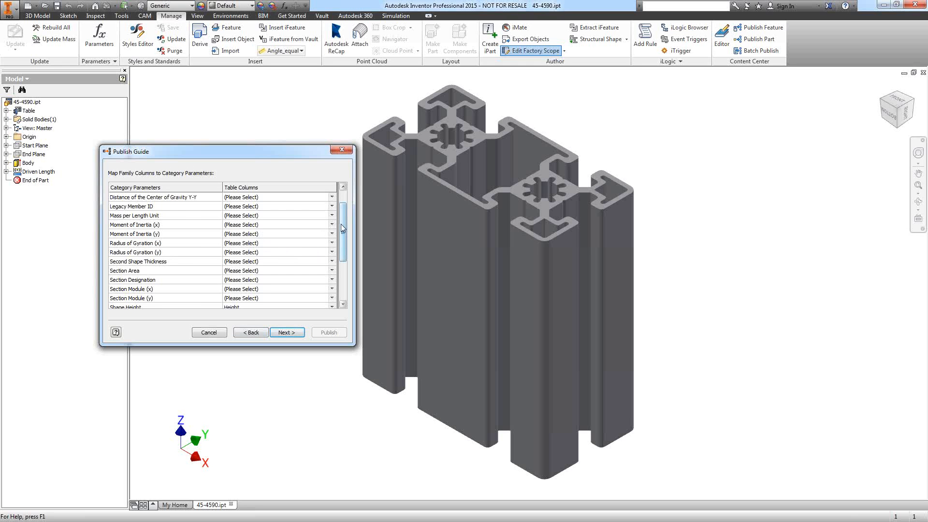
pyautogui.moveTo(342, 224); pyautogui.dragTo(347, 190)
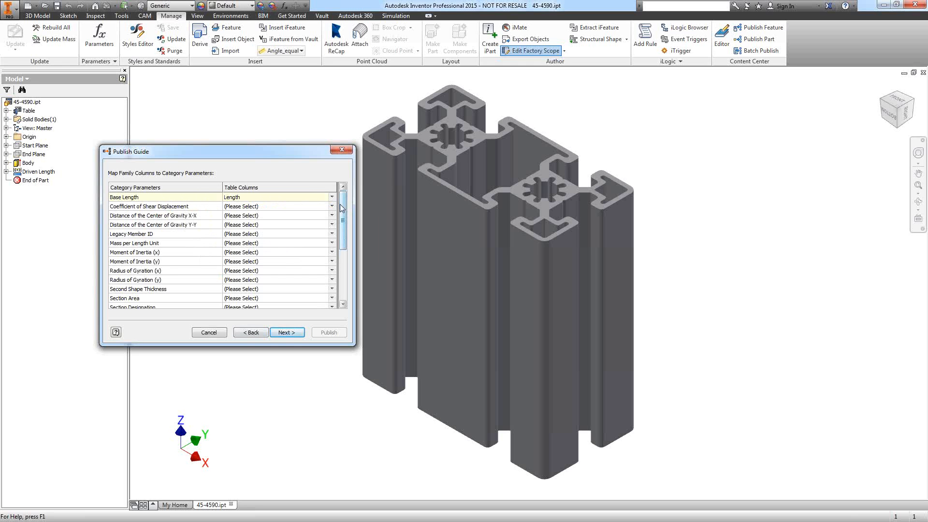
pyautogui.scroll(-4, 341, 204)
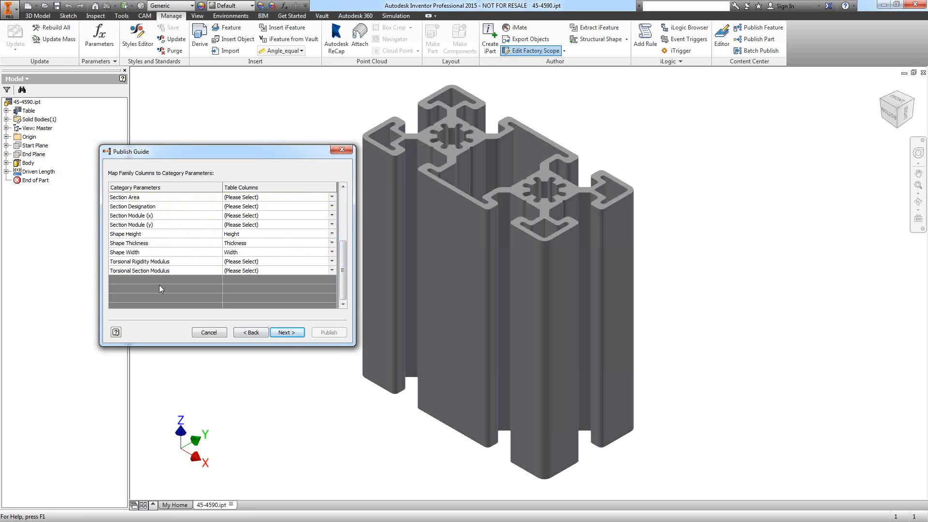
pyautogui.click(208, 333)
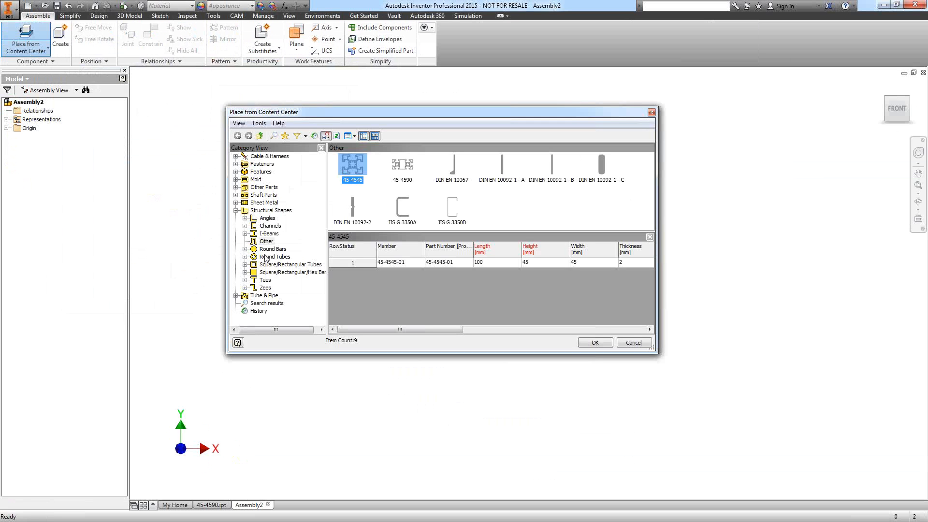
# Choose the 45-4590 profile from the Content Center category Structural Shapes Other as a custom part with a length of 500 mm.
pyautogui.click(273, 243)
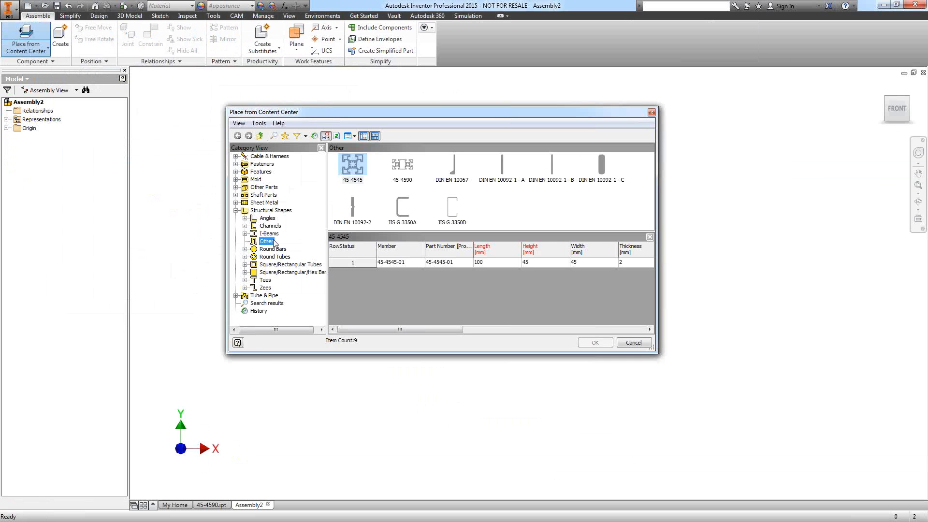
pyautogui.click(397, 169)
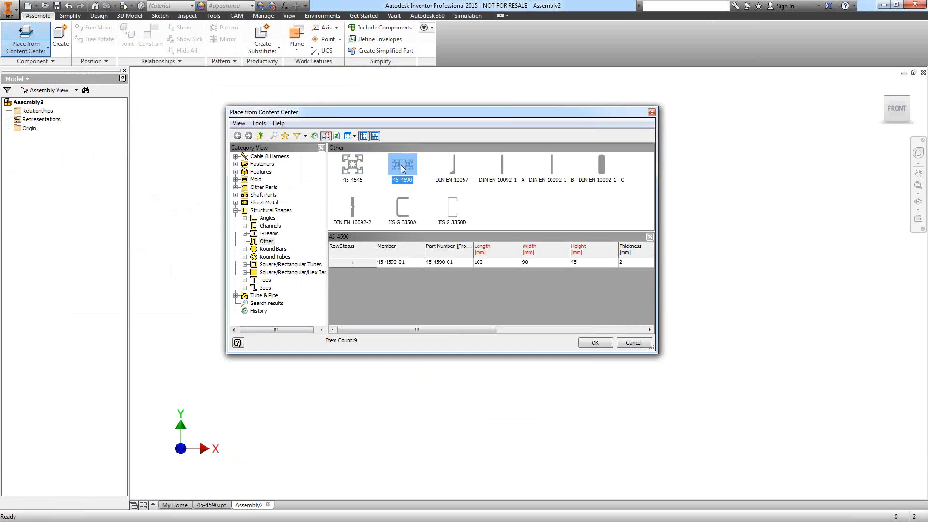
pyautogui.doubleClick(401, 165)
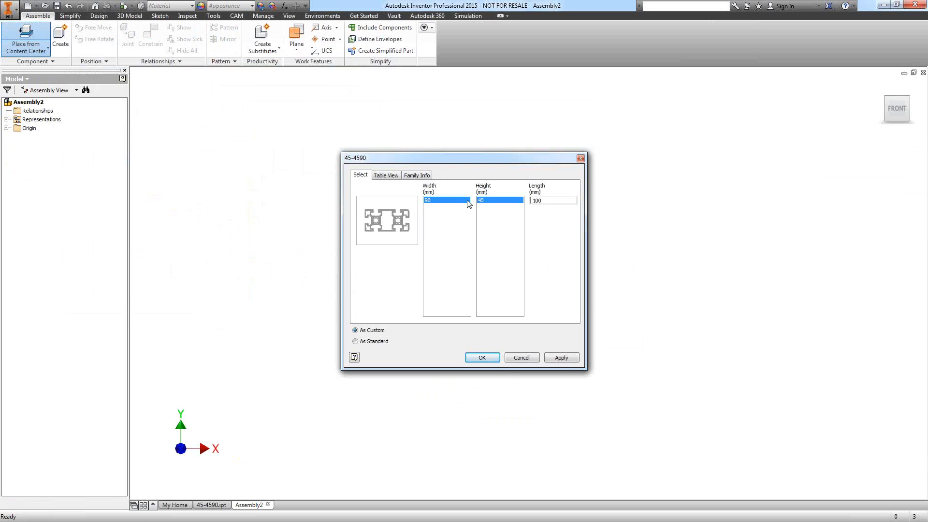
pyautogui.click(575, 201)
pyautogui.moveTo(575, 200); pyautogui.dragTo(532, 201)
pyautogui.write('500')
pyautogui.click(483, 358)
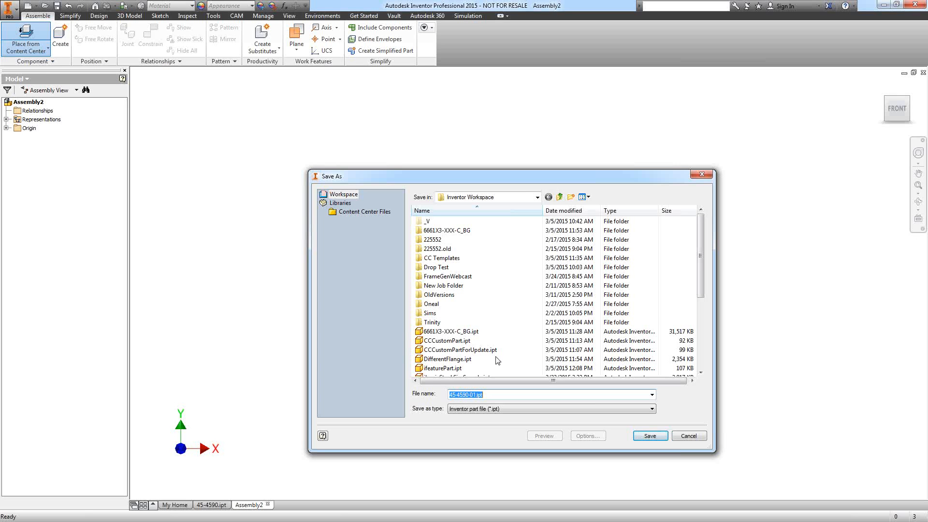
# Save the custom profile as 45-4590-01 x 500 and place one instance of it in the assembly.
pyautogui.click(475, 395)
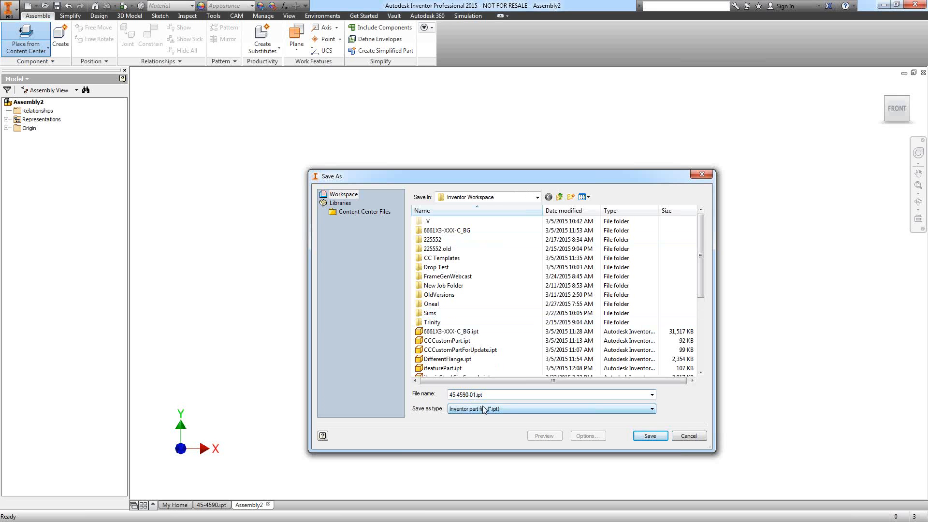
pyautogui.write('x 500')
pyautogui.click(651, 435)
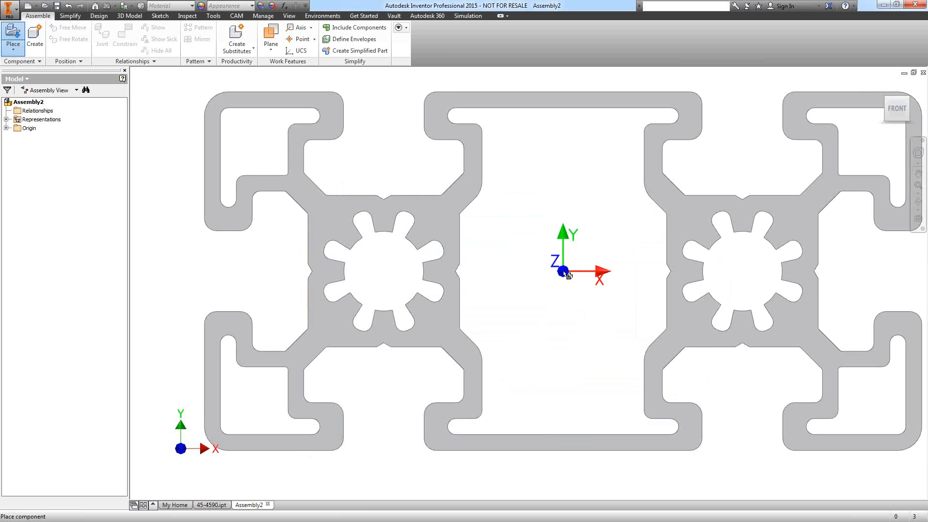
pyautogui.keyDown('shift'); pyautogui.moveTo(563, 272); pyautogui.dragTo(542, 269, button='middle'); pyautogui.keyUp('shift')
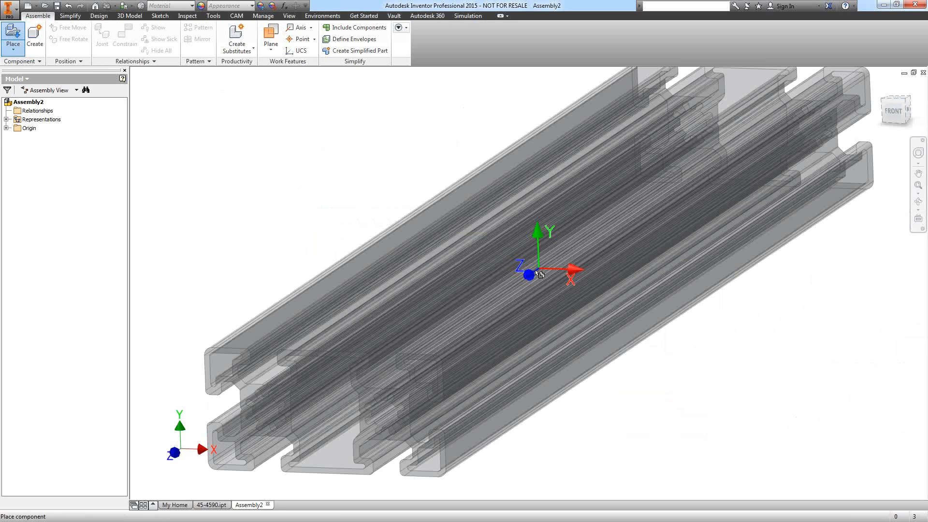
pyautogui.click(540, 274)
pyautogui.rightClick(382, 181)
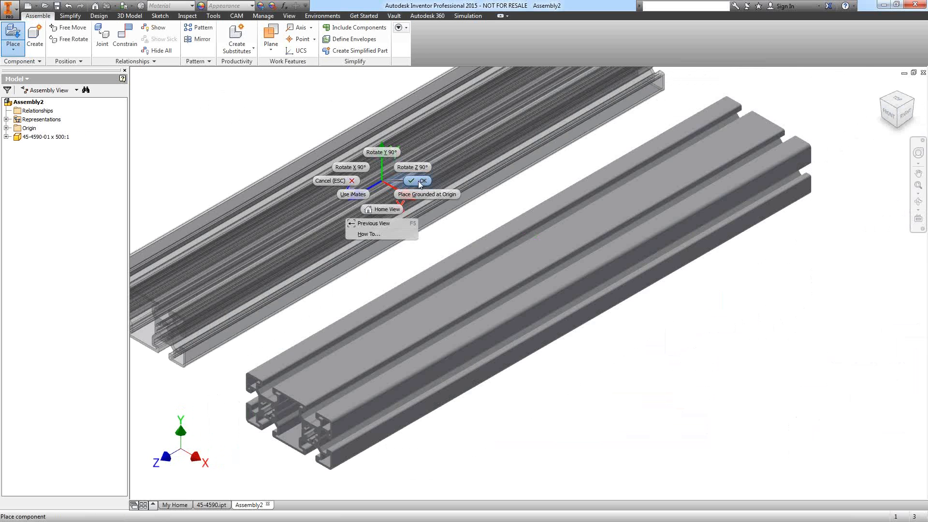
pyautogui.click(419, 181)
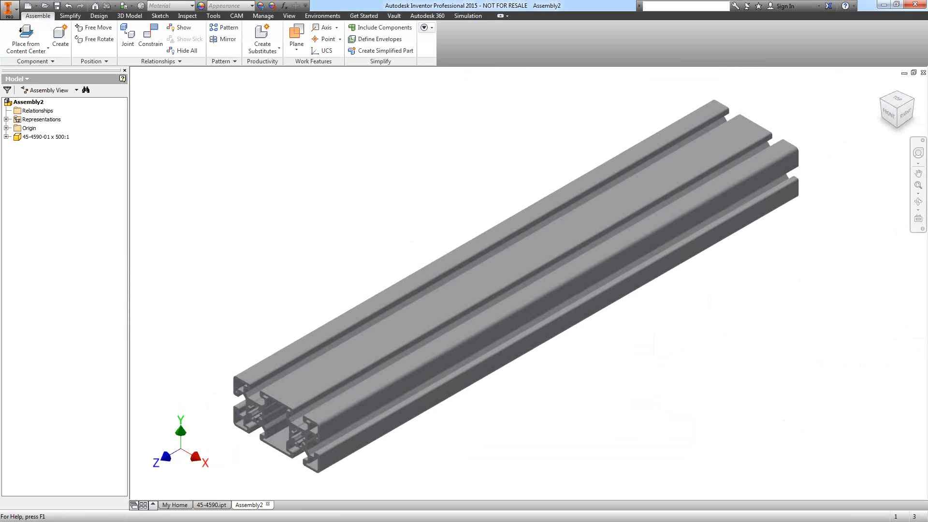
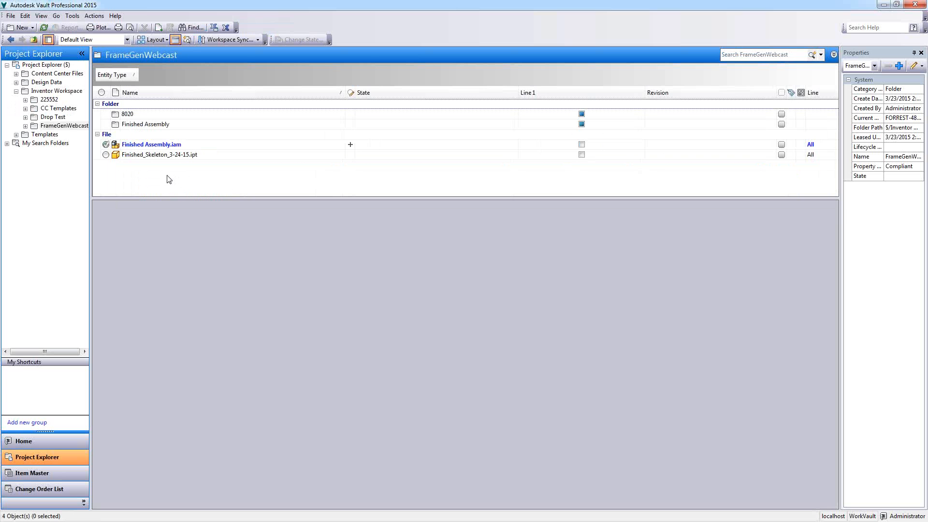
# In Autodesk Vault, undo the check-out of Finished Assembly.iam in the FrameGenWebcast folder without replacing or deleting working copies.
pyautogui.rightClick(134, 145)
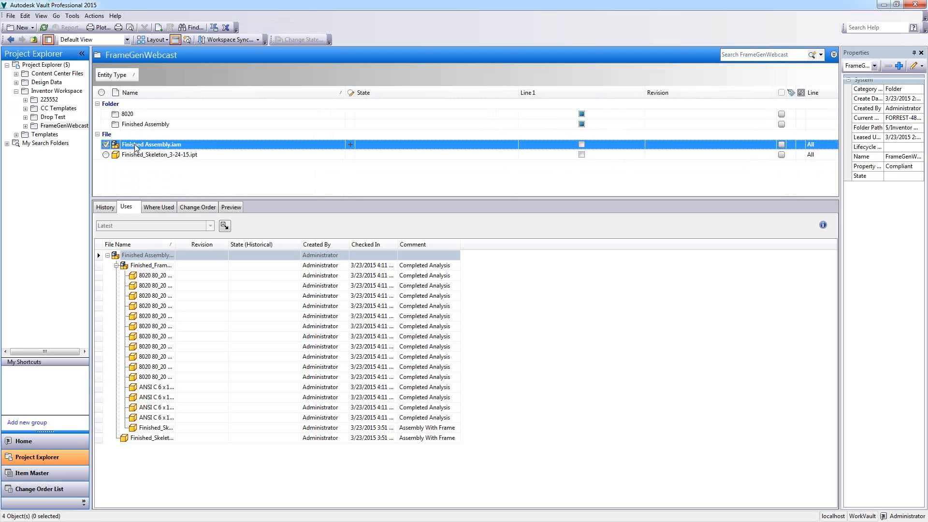
pyautogui.click(180, 228)
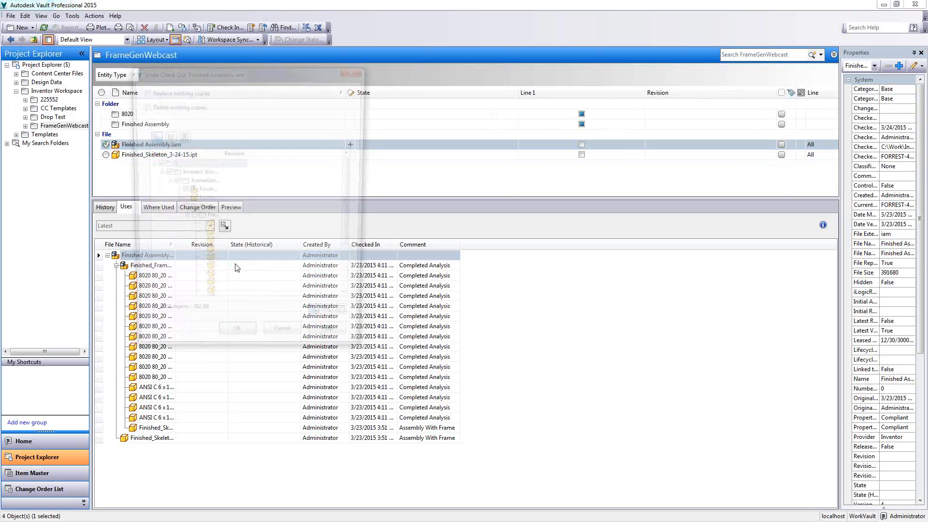
pyautogui.click(236, 345)
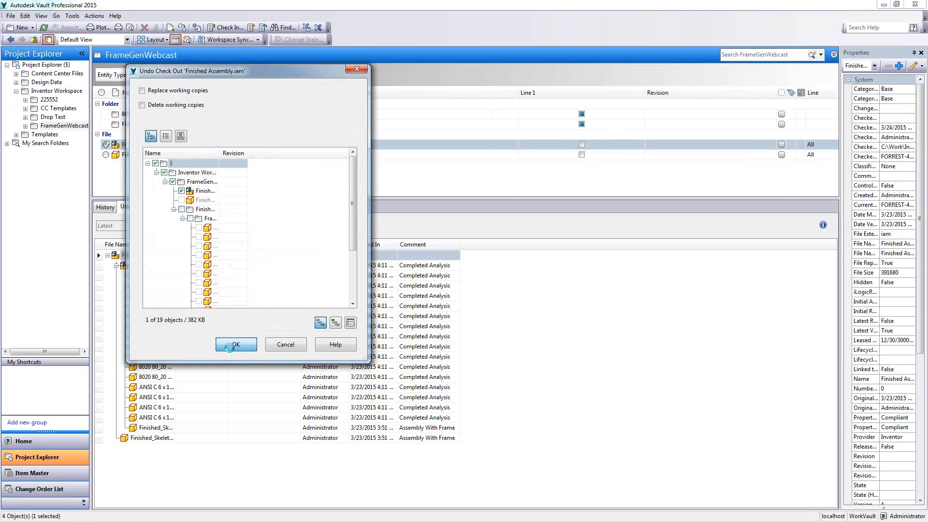
# Show all versions in the history of Finished Assembly.iam and get the oldest one without checking it out, replacing the modified local file.
pyautogui.click(104, 207)
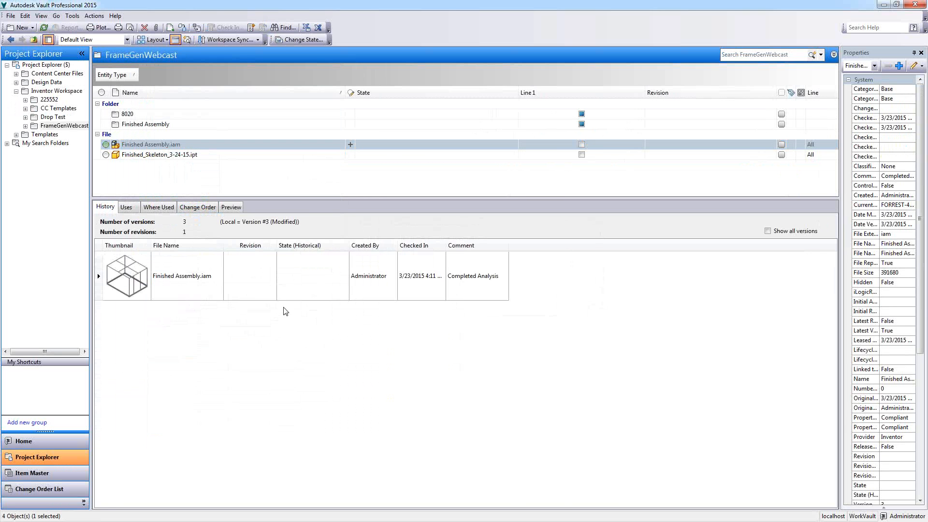
pyautogui.click(196, 275)
pyautogui.click(769, 231)
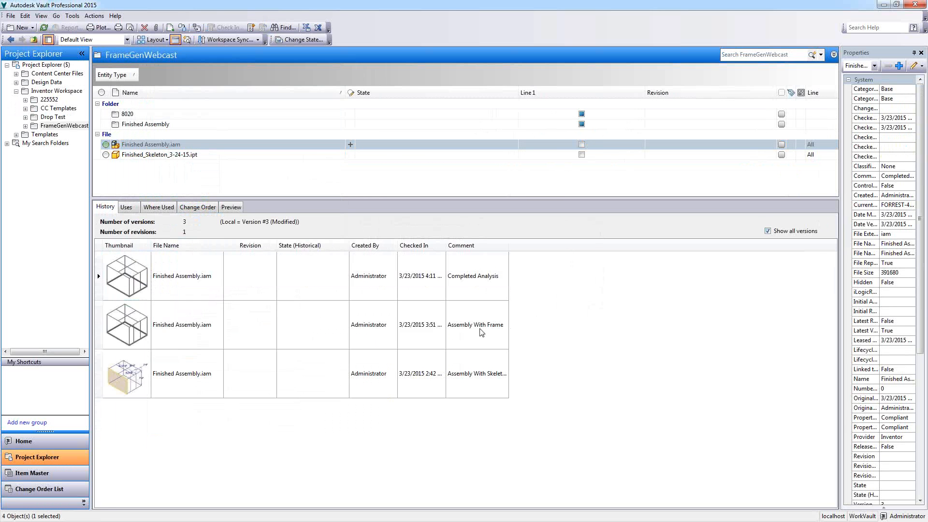
pyautogui.rightClick(259, 370)
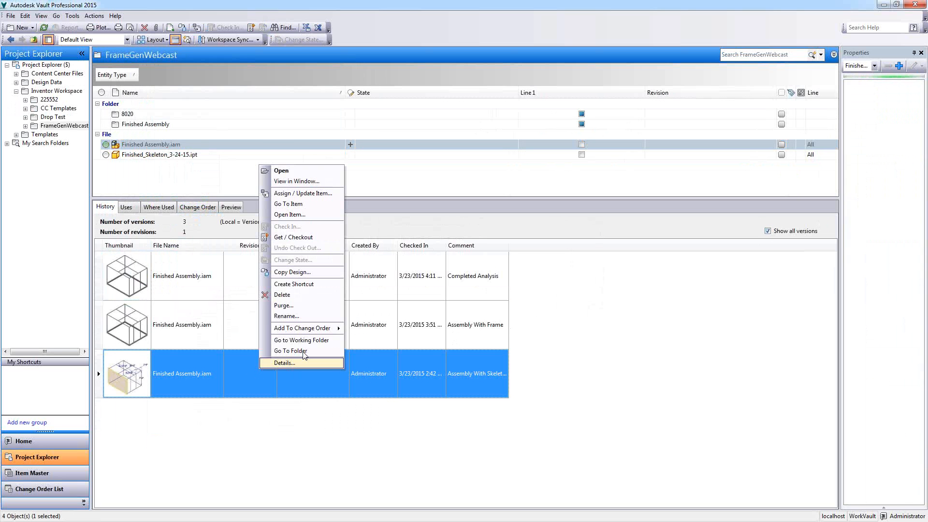
pyautogui.click(307, 238)
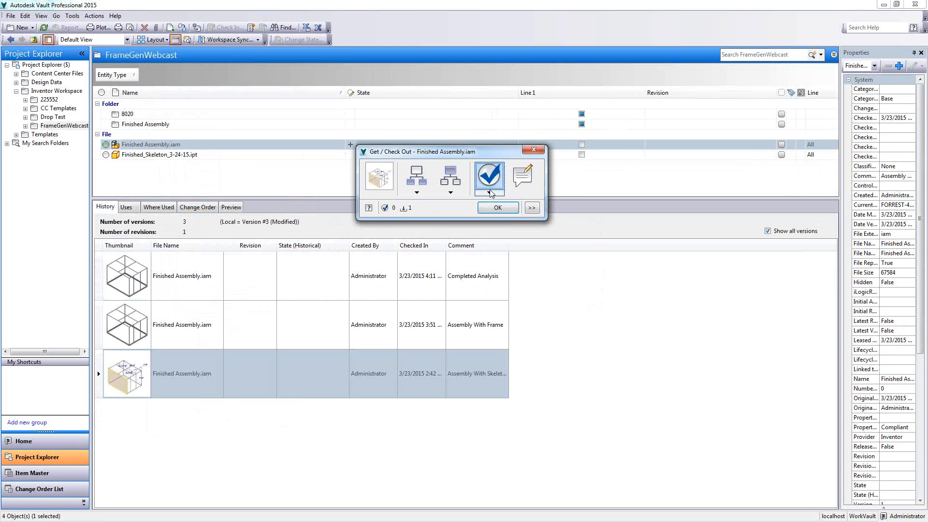
pyautogui.click(496, 207)
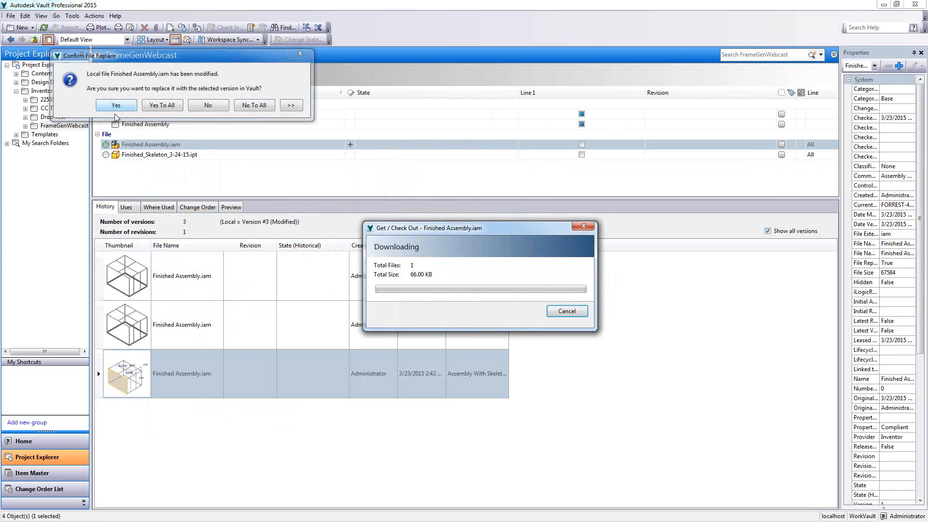
pyautogui.click(108, 107)
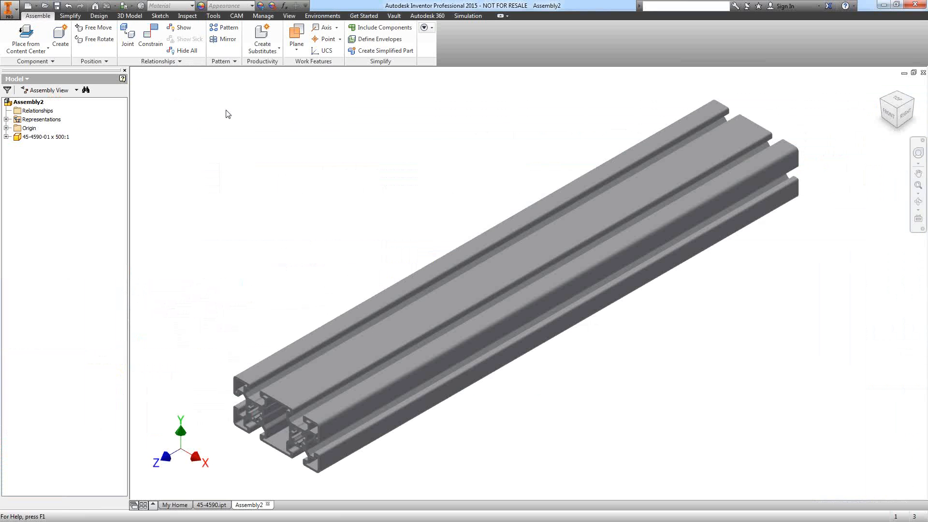
# Open Finished Assembly.iam from the FrameGenWebcast folder and clear any sketch selection in the skeleton.
pyautogui.doubleClick(442, 277)
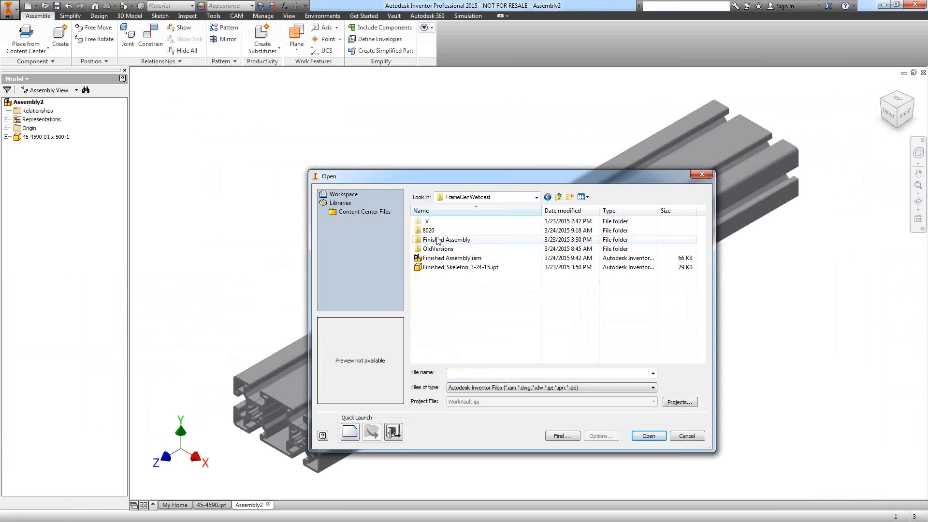
pyautogui.click(442, 260)
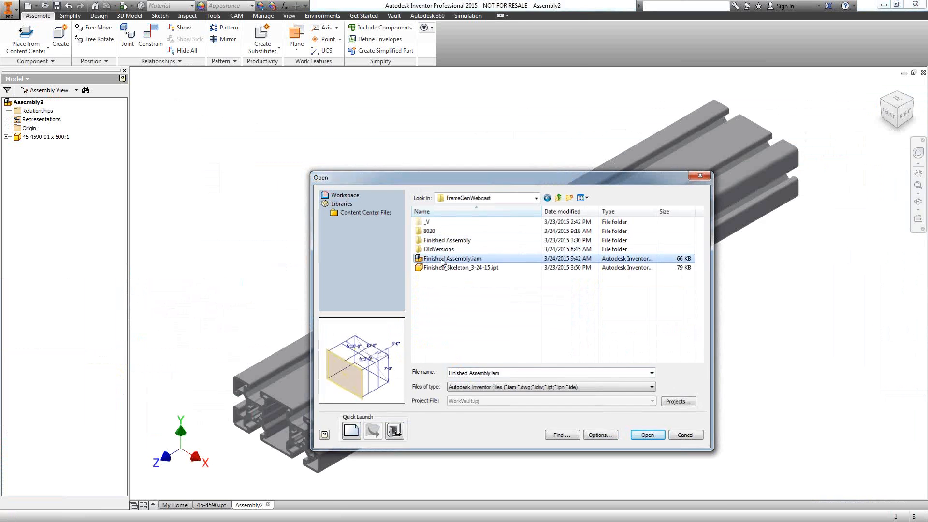
pyautogui.doubleClick(442, 259)
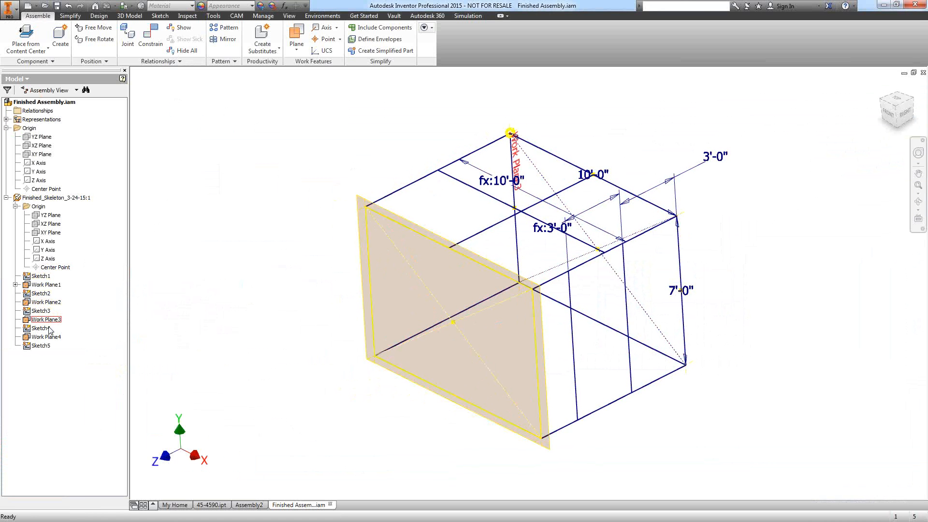
pyautogui.click(304, 136)
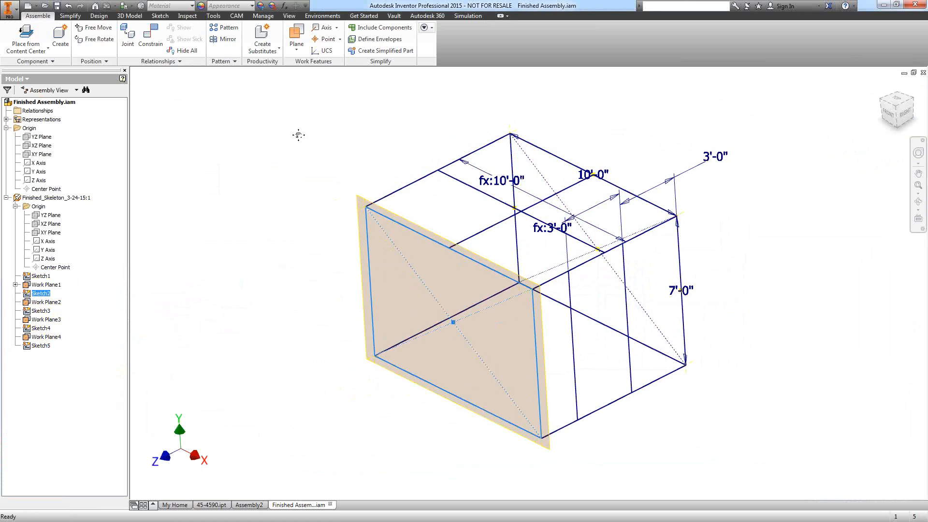
pyautogui.moveTo(299, 135); pyautogui.dragTo(290, 139, button='middle')
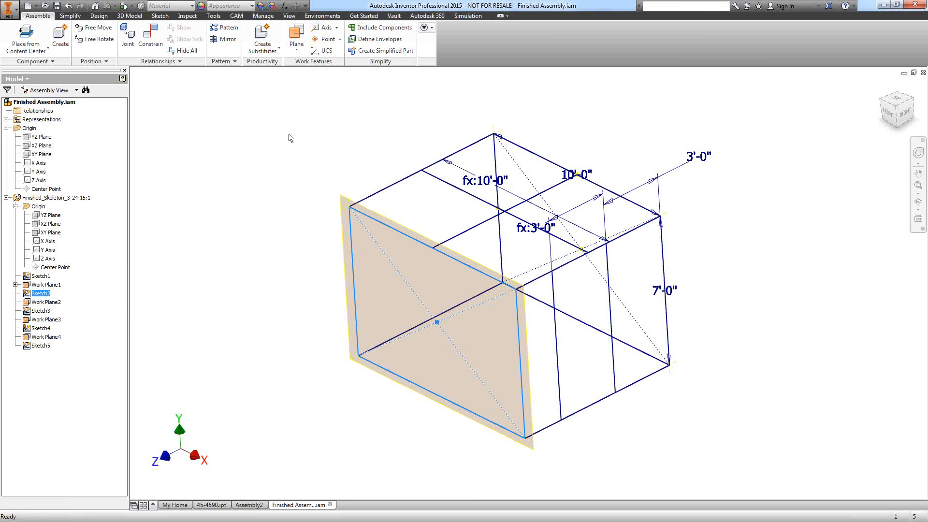
pyautogui.click(236, 128)
# Start Insert Frame and choose the 8020 standard's family 45-4590 - 4590 Series 8020 Extruded Aluminum in size 90 x45.
pyautogui.click(99, 16)
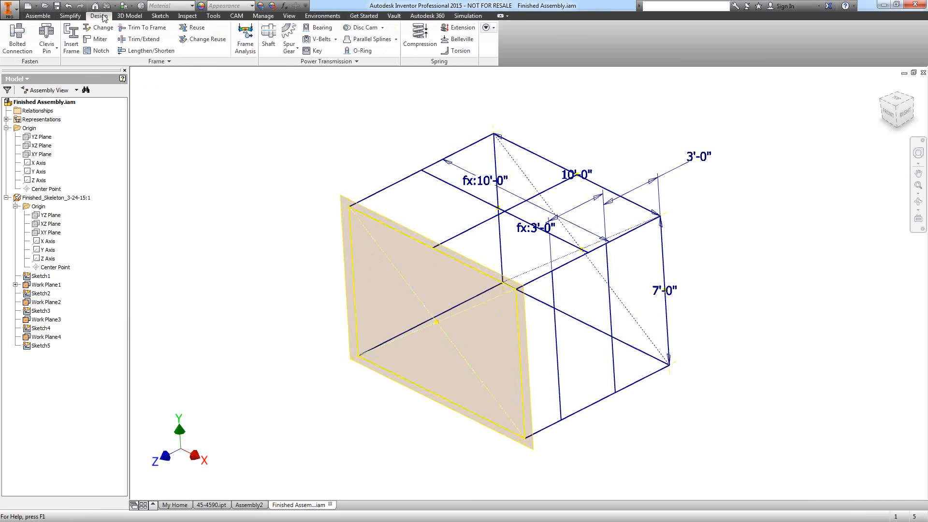
pyautogui.click(71, 38)
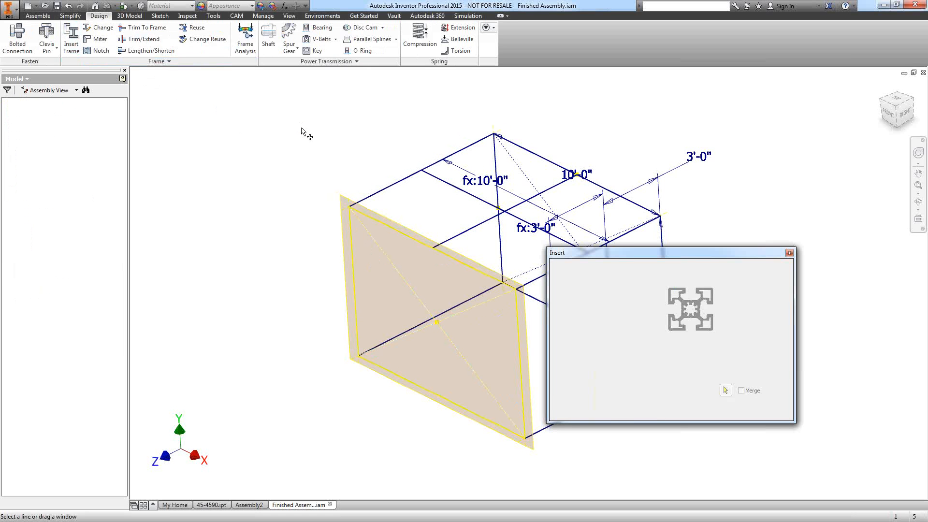
pyautogui.moveTo(608, 254); pyautogui.dragTo(162, 50)
pyautogui.click(160, 107)
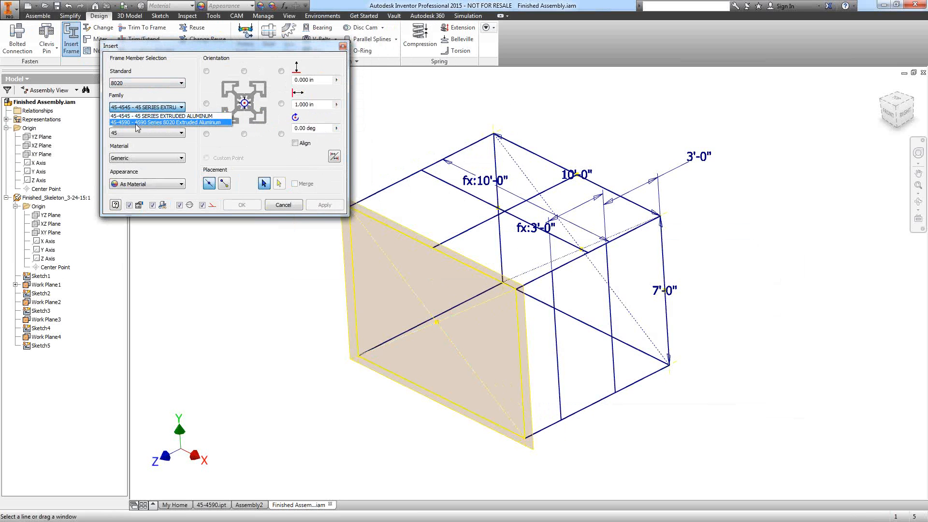
pyautogui.click(135, 123)
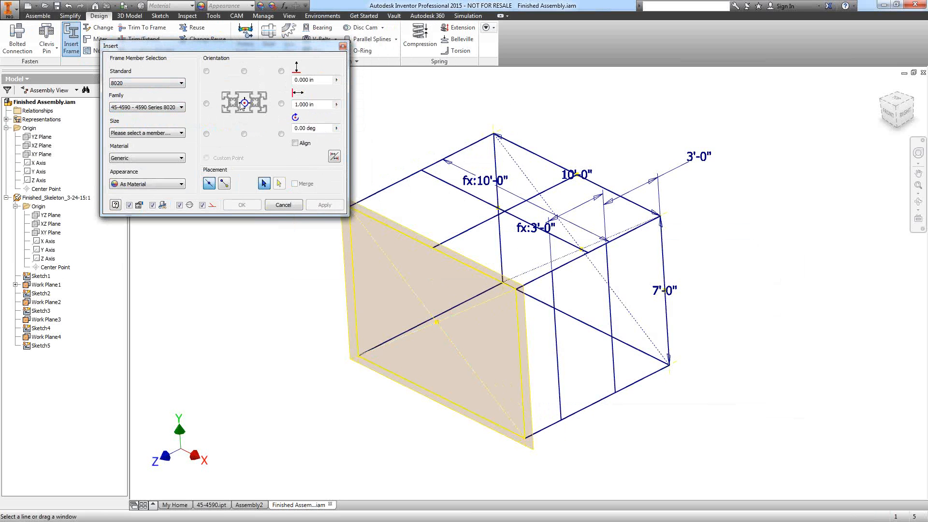
pyautogui.click(145, 133)
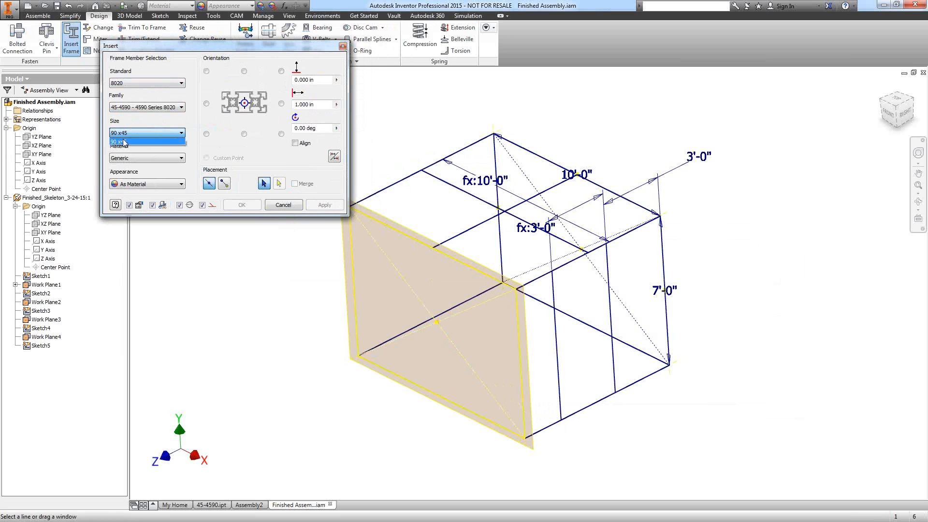
# Examine the sizes offered for the 45-4590 and 45-4545 frame member families of the 8020 standard.
pyautogui.click(125, 141)
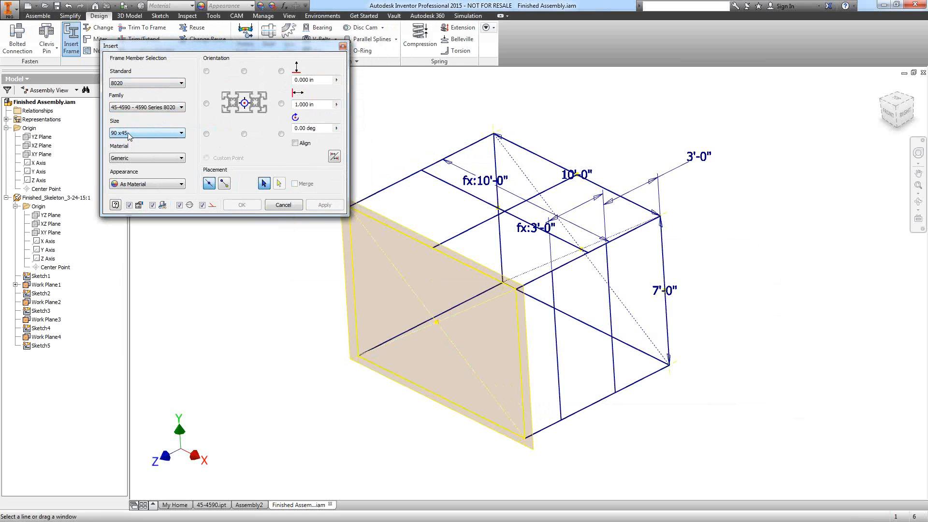
pyautogui.click(128, 135)
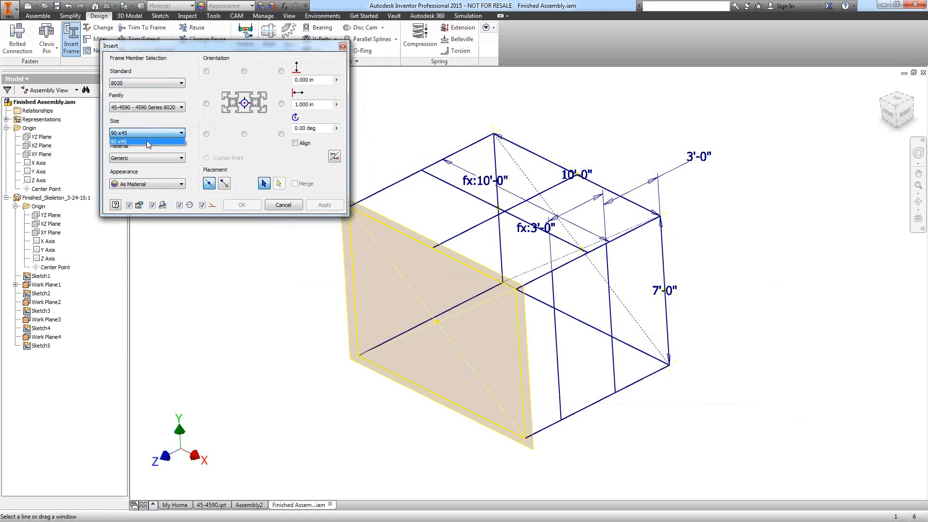
pyautogui.click(135, 132)
pyautogui.click(137, 110)
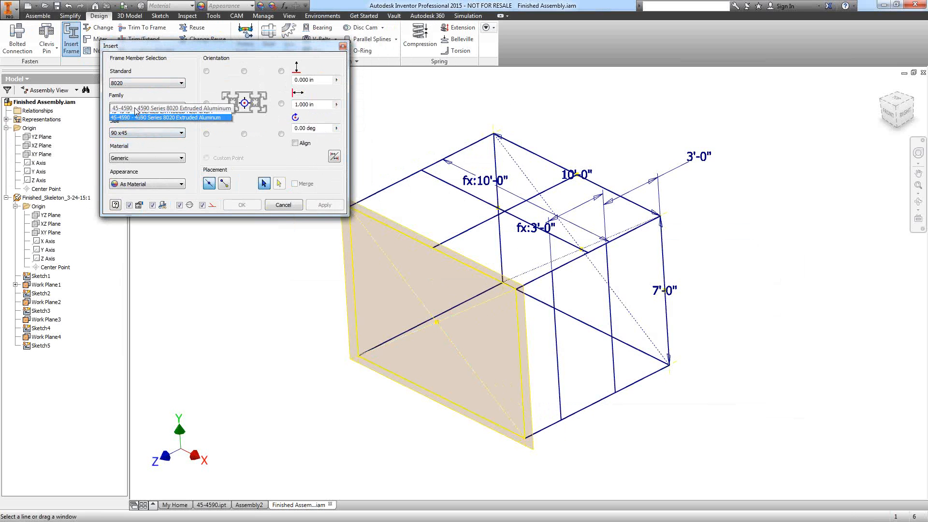
pyautogui.click(127, 116)
pyautogui.click(131, 134)
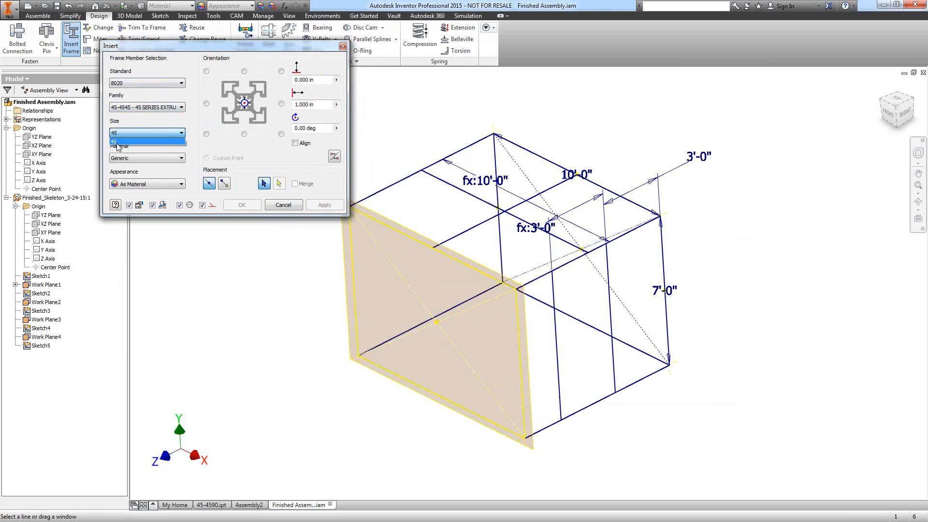
pyautogui.click(130, 113)
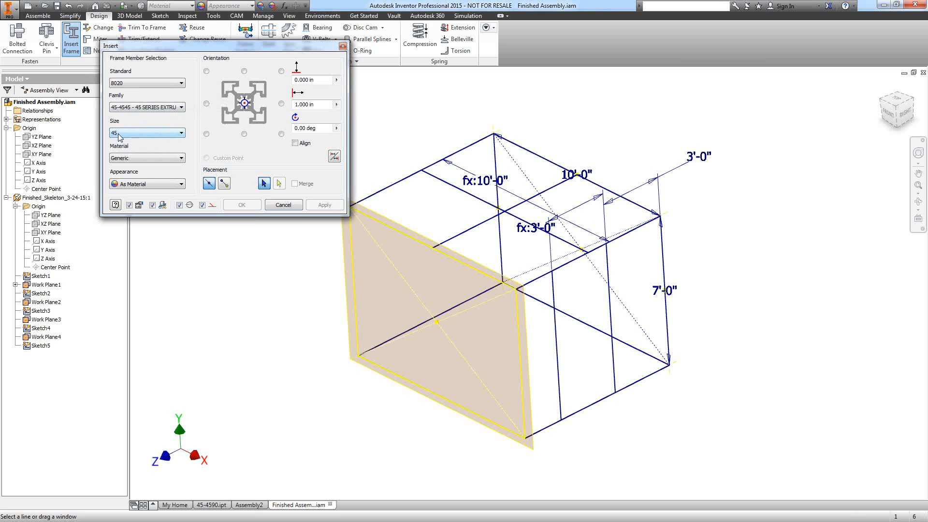
pyautogui.click(127, 134)
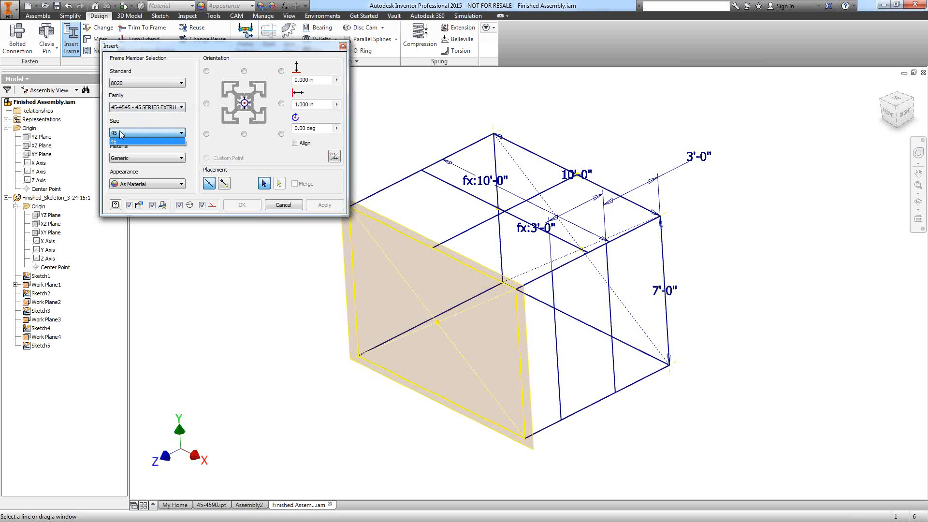
pyautogui.click(118, 133)
# Choose the 45-4590 extruded aluminum family with size 90 x45, and pick the skeleton's right-hand and adjoining rear base lines.
pyautogui.click(123, 108)
pyautogui.click(126, 122)
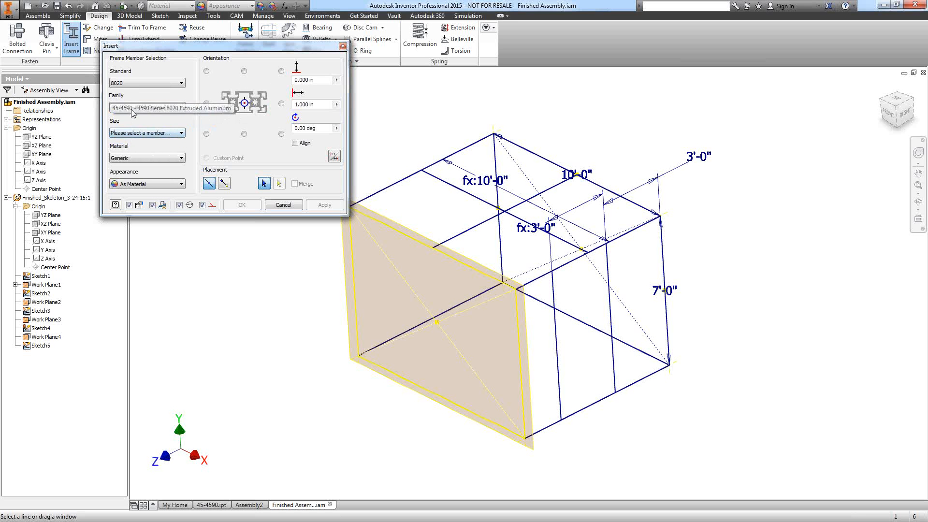
pyautogui.click(602, 398)
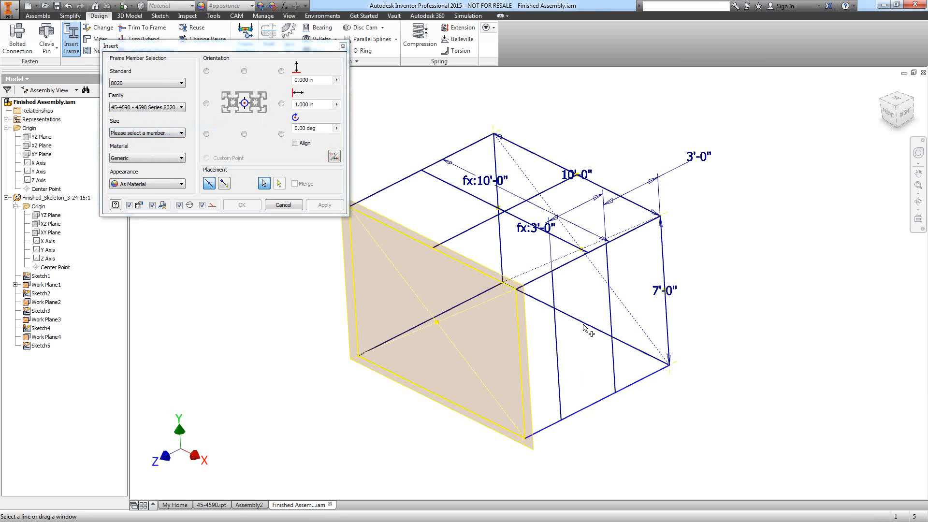
pyautogui.click(582, 322)
pyautogui.click(145, 132)
pyautogui.click(128, 142)
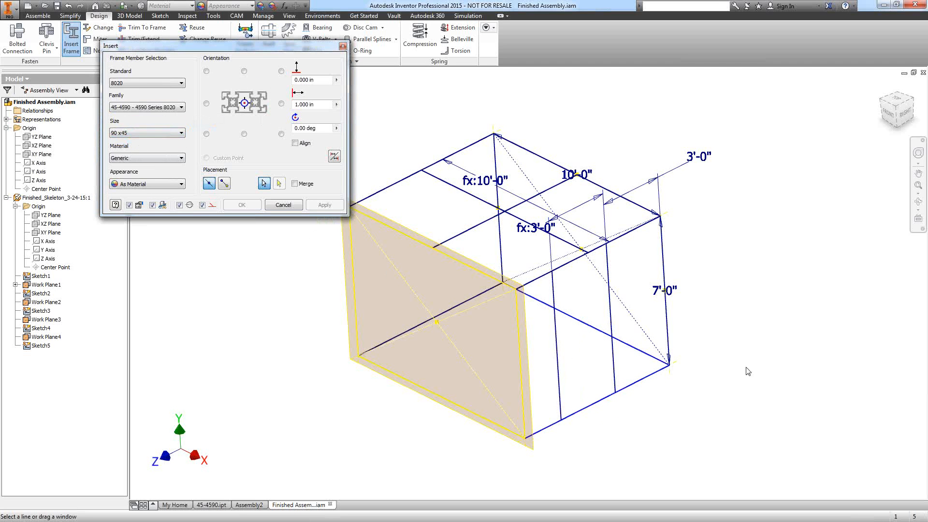
# Add the two remaining base lines to complete the rectangle of frame members and accept the insertion.
pyautogui.click(225, 144)
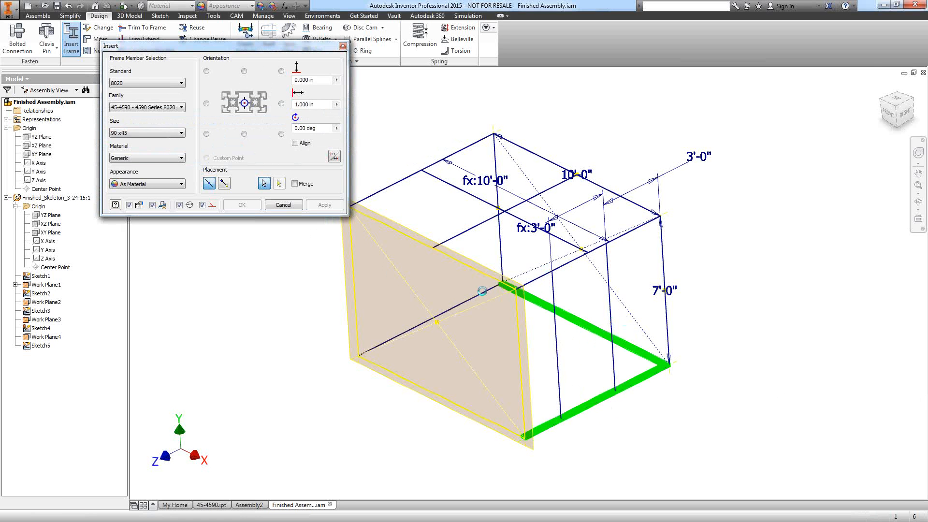
pyautogui.scroll(5, 485, 294)
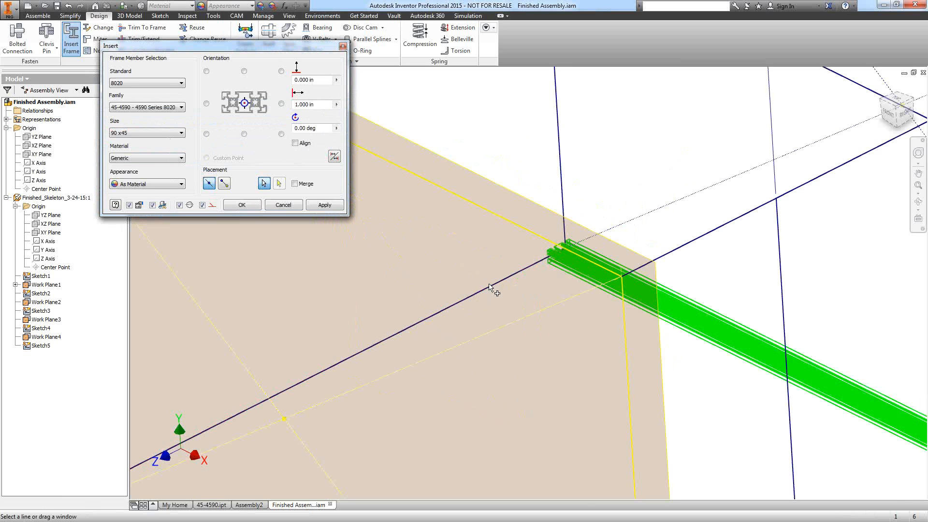
pyautogui.click(479, 296)
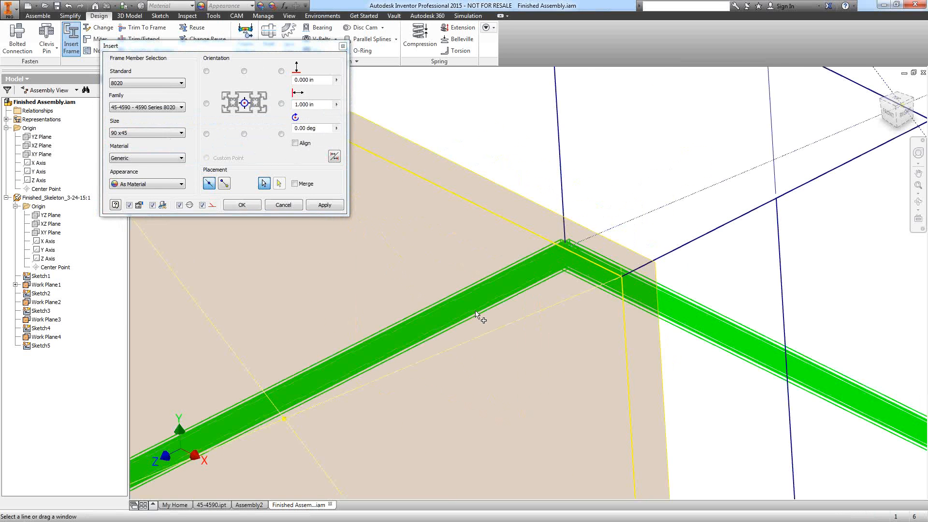
pyautogui.scroll(-5, 394, 319)
pyautogui.scroll(8, 394, 319)
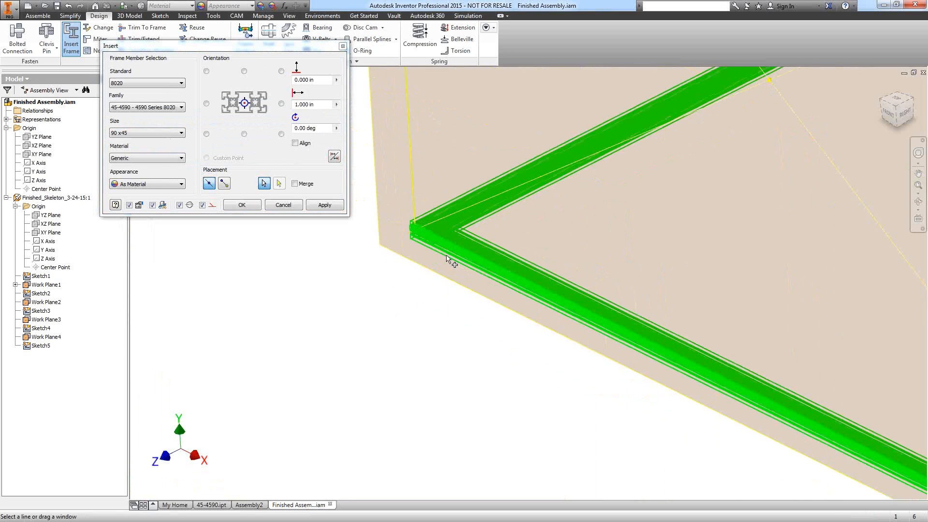
pyautogui.scroll(-5, 411, 251)
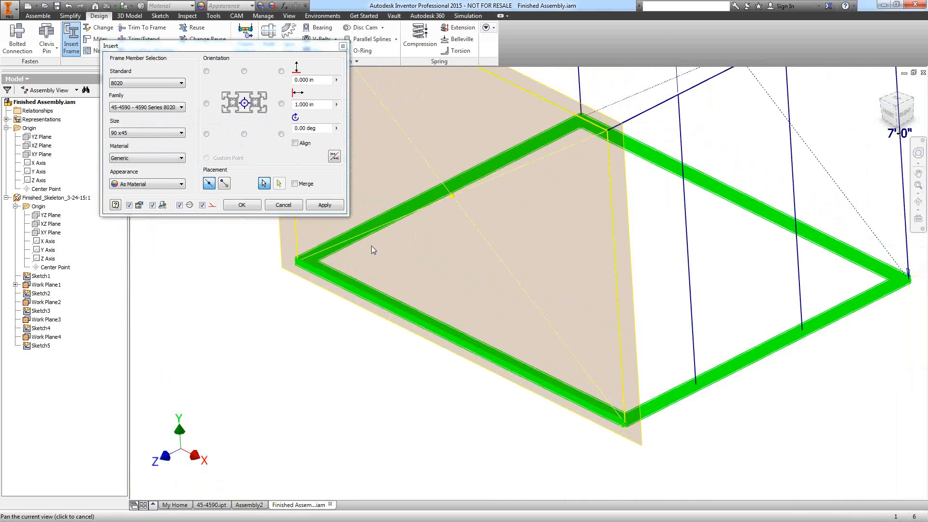
pyautogui.click(242, 205)
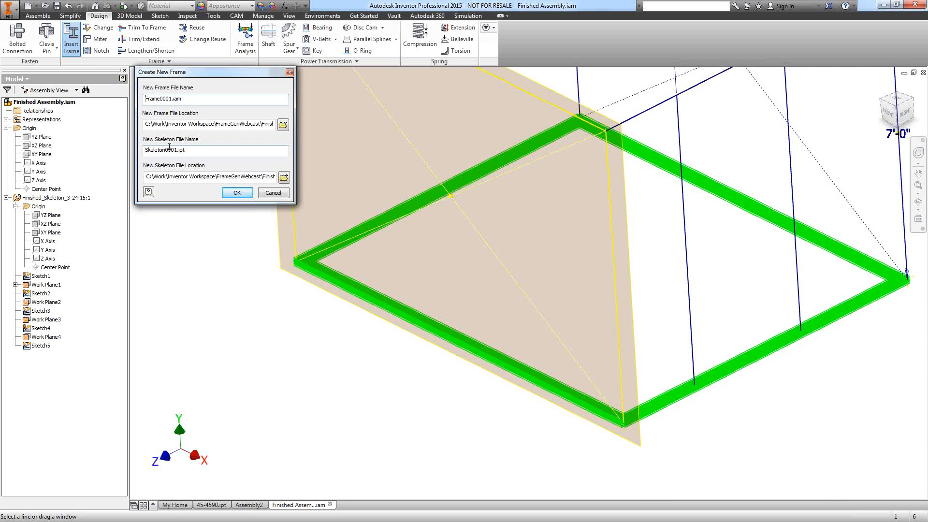
# Name the new frame file NewFrame0001.iam and the new skeleton file NewSkeleton0001.ipt.
pyautogui.write('New')
pyautogui.click(145, 151)
pyautogui.write('New')
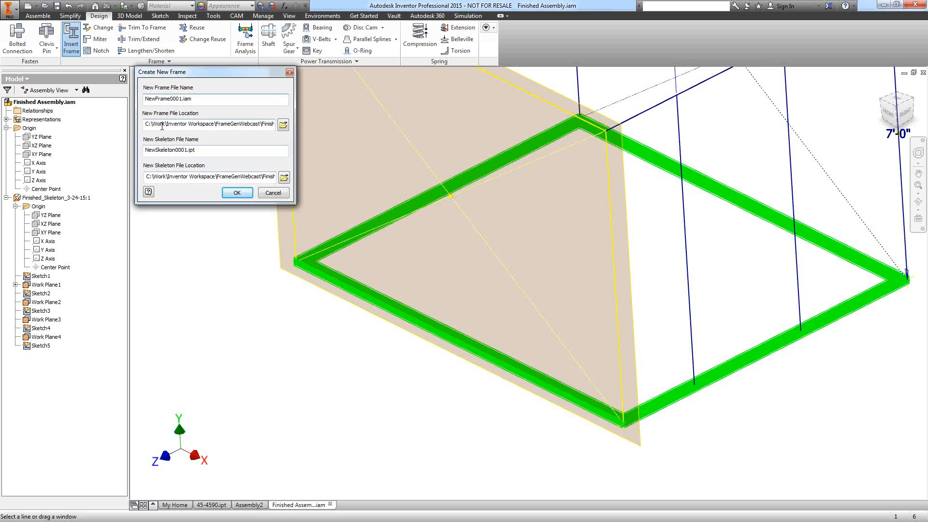
pyautogui.click(236, 193)
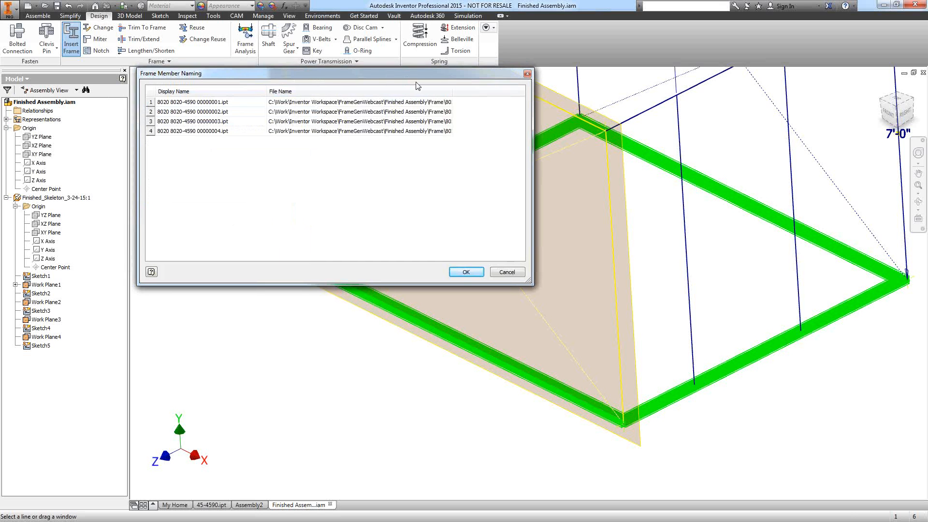
# Review the frame member display names and full file paths, highlighting individual members to match them to the model.
pyautogui.moveTo(418, 86); pyautogui.dragTo(556, 119)
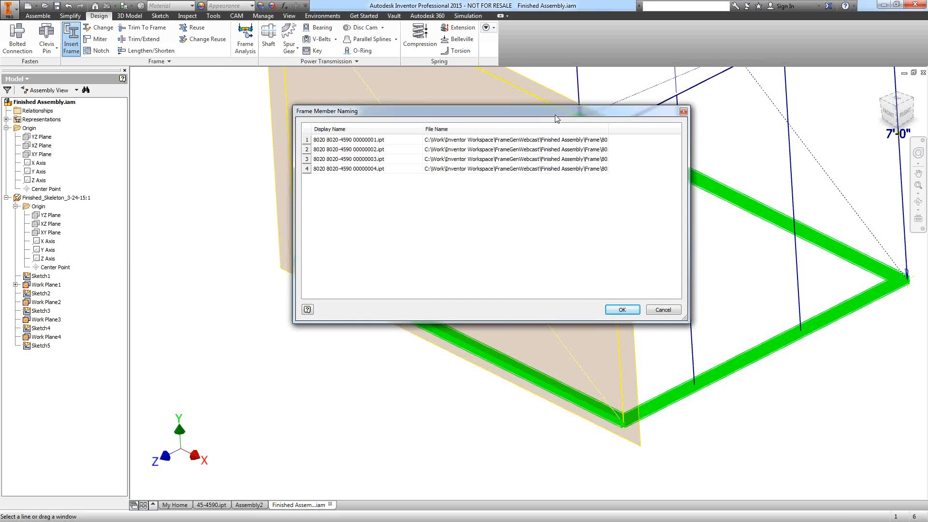
pyautogui.moveTo(608, 129); pyautogui.dragTo(698, 133)
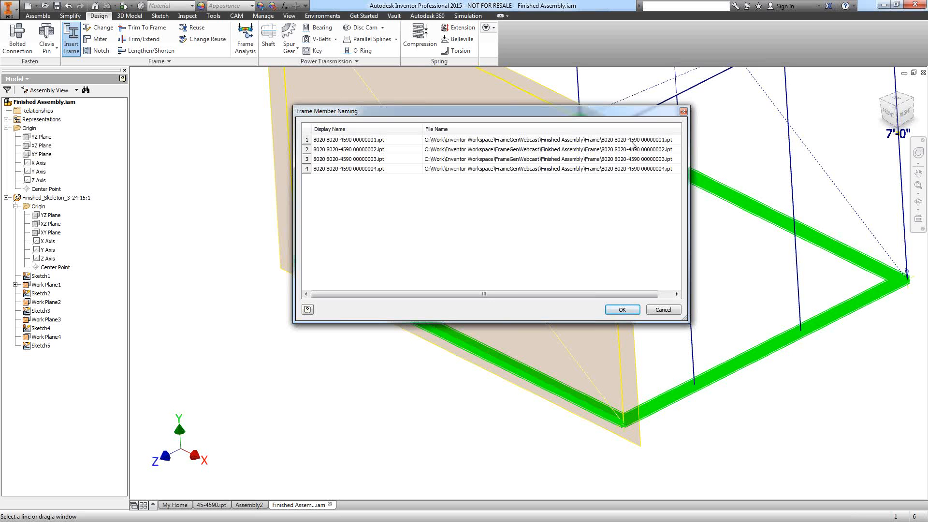
pyautogui.moveTo(525, 110); pyautogui.dragTo(517, 92)
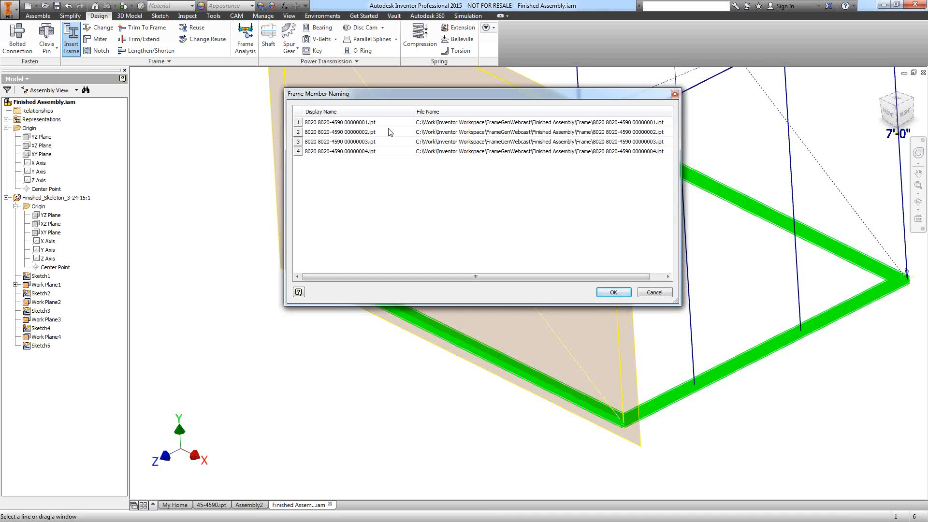
pyautogui.moveTo(495, 95); pyautogui.dragTo(486, 92)
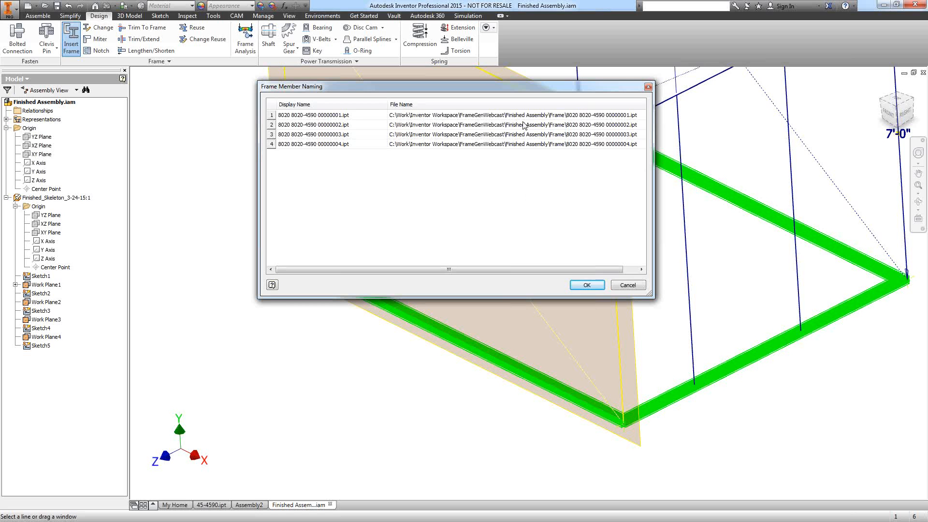
pyautogui.click(568, 116)
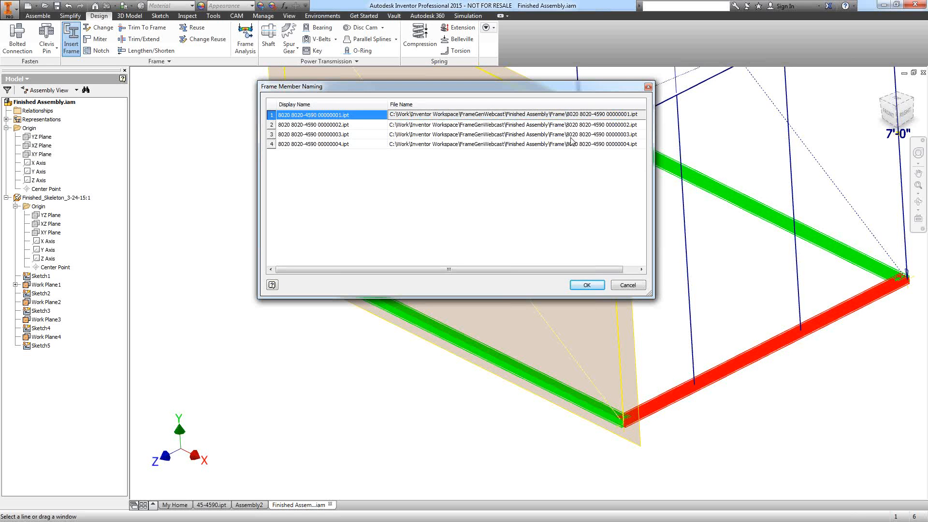
pyautogui.moveTo(652, 296); pyautogui.dragTo(651, 315)
pyautogui.click(510, 127)
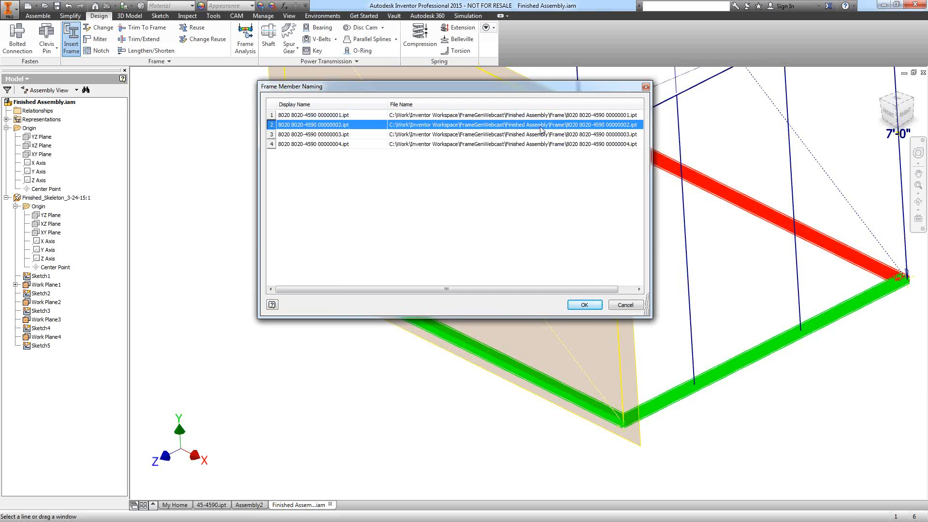
pyautogui.click(537, 144)
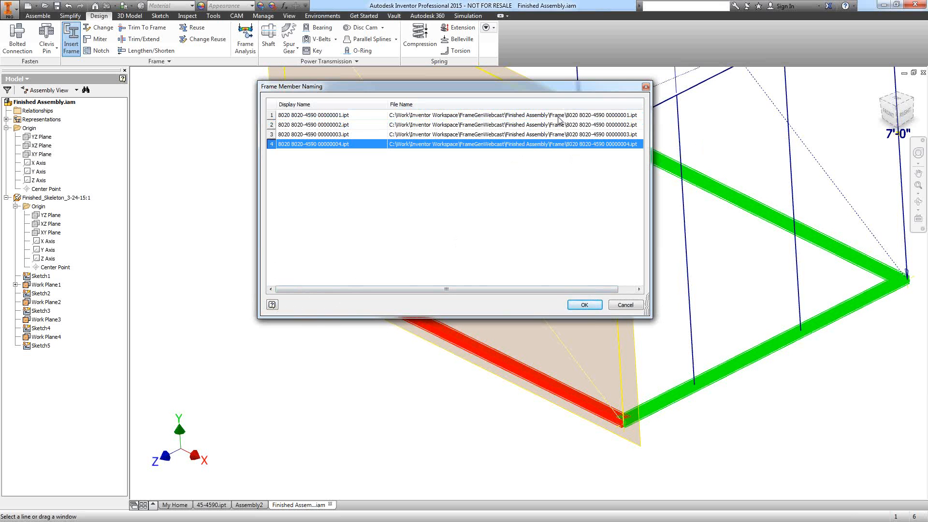
# Accept the default frame member names and dismiss the Vault messages to generate the base frame.
pyautogui.click(585, 305)
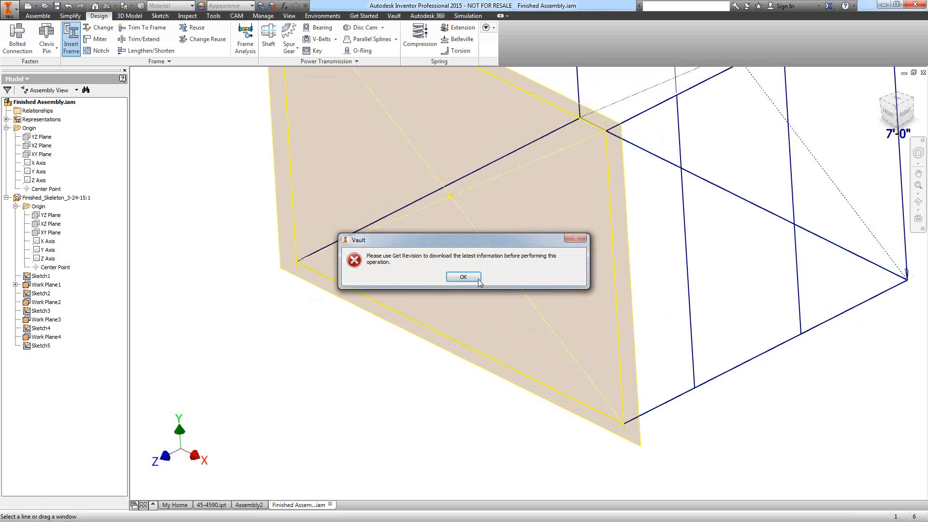
pyautogui.click(479, 282)
pyautogui.click(463, 278)
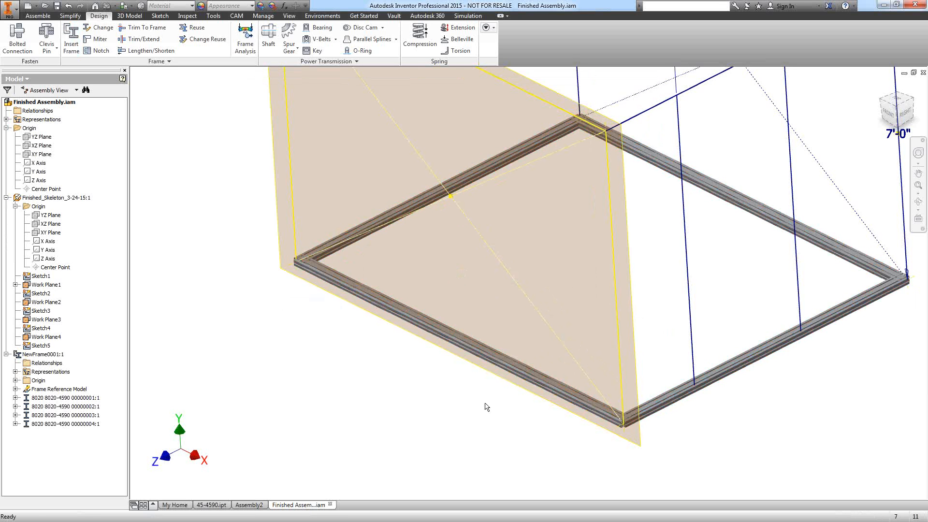
# Show the Vault browser and try a Vault operation on Finished Assembly.iam.
pyautogui.moveTo(554, 358); pyautogui.dragTo(554, 359, button='middle')
pyautogui.scroll(5, 553, 359)
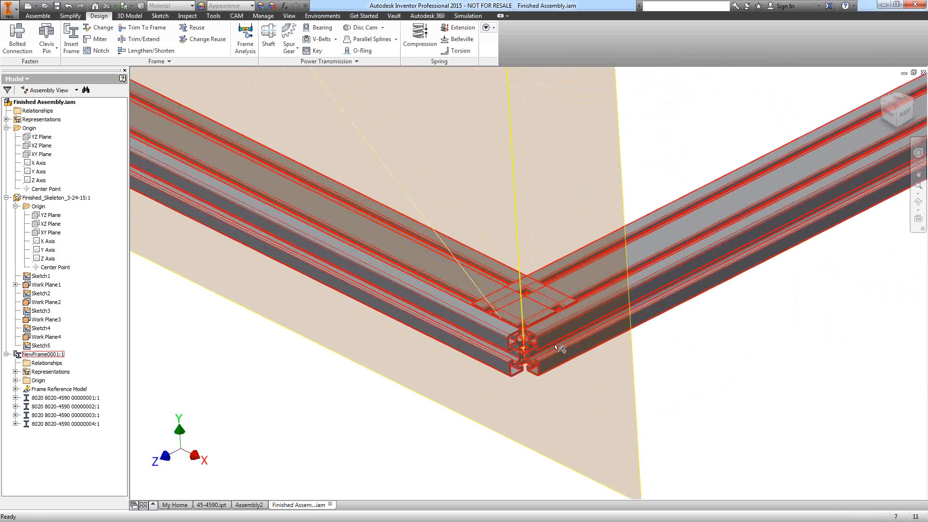
pyautogui.moveTo(425, 201); pyautogui.dragTo(525, 258, button='middle')
pyautogui.click(14, 79)
pyautogui.click(13, 121)
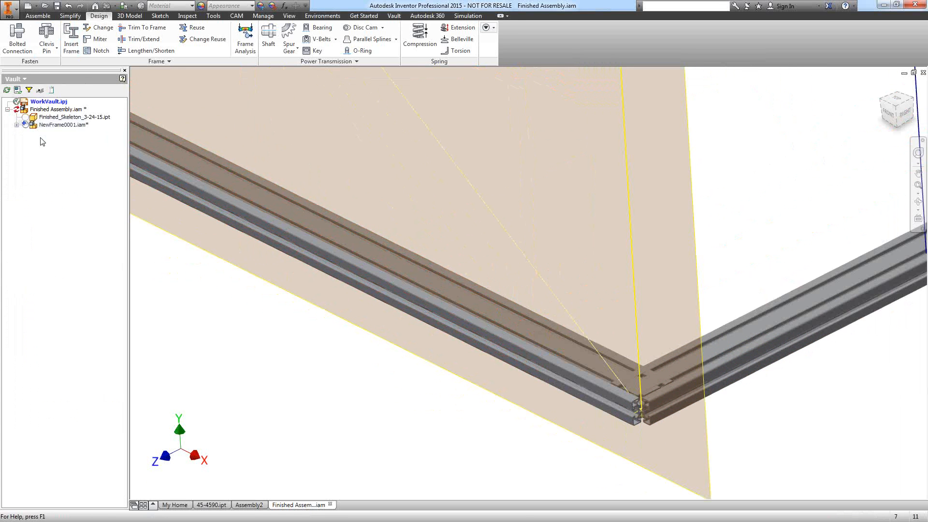
pyautogui.rightClick(42, 110)
pyautogui.click(73, 153)
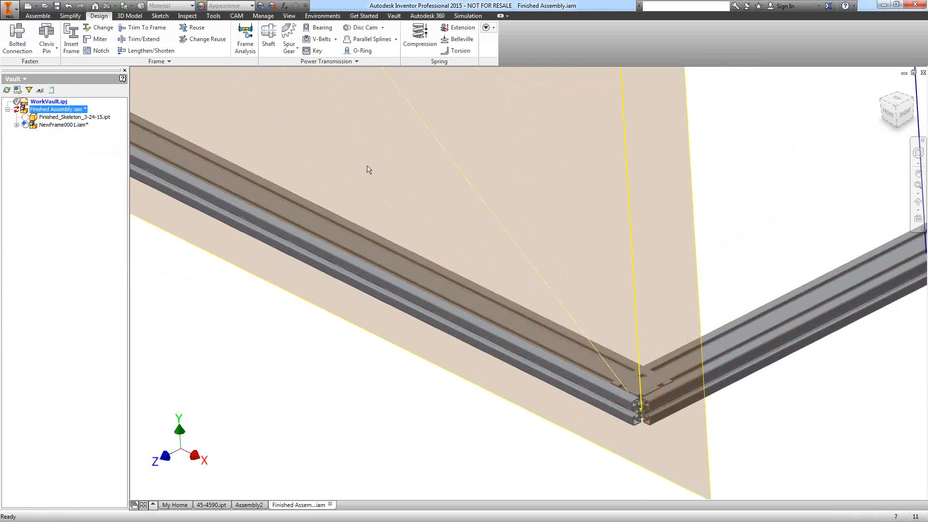
# Miter the two extruded members meeting at the base frame's front corner with a 0.000 in gap.
pyautogui.scroll(-2, 369, 172)
pyautogui.scroll(-1, 368, 172)
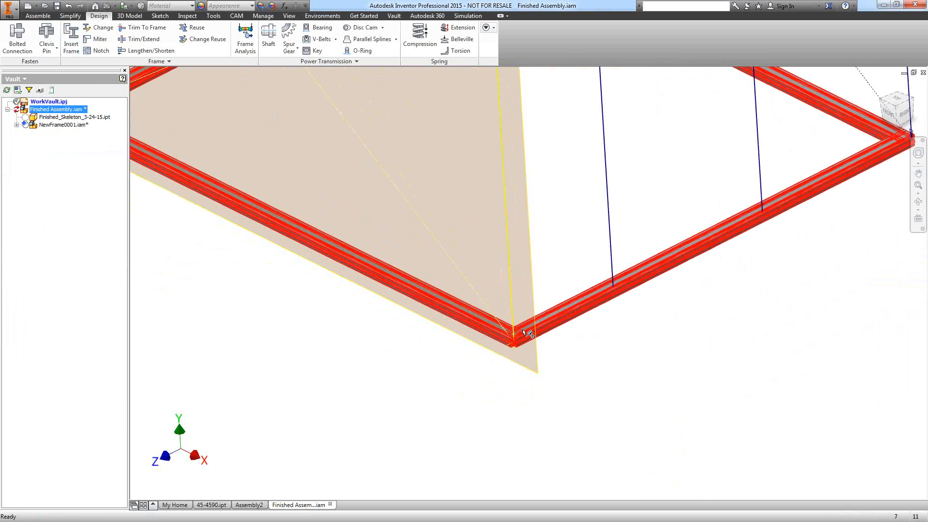
pyautogui.scroll(2, 313, 198)
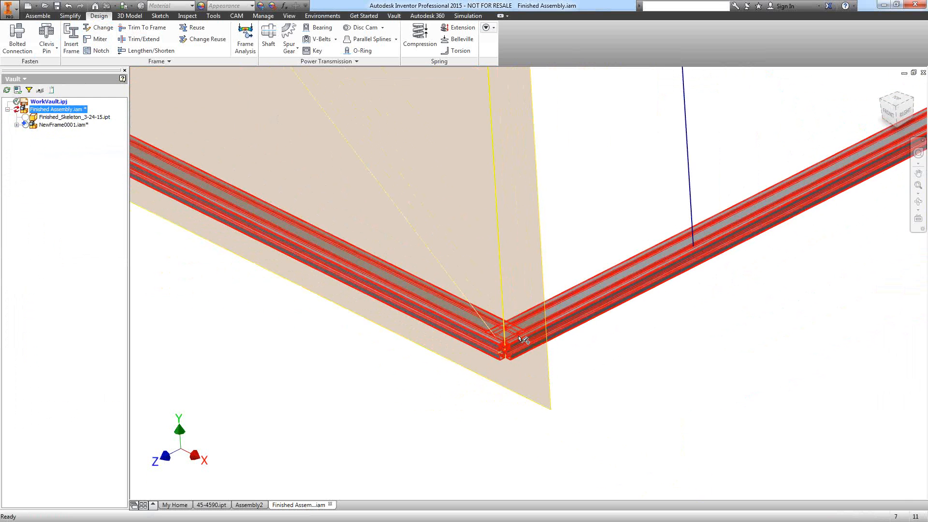
pyautogui.scroll(3, 524, 340)
pyautogui.scroll(-3, 462, 335)
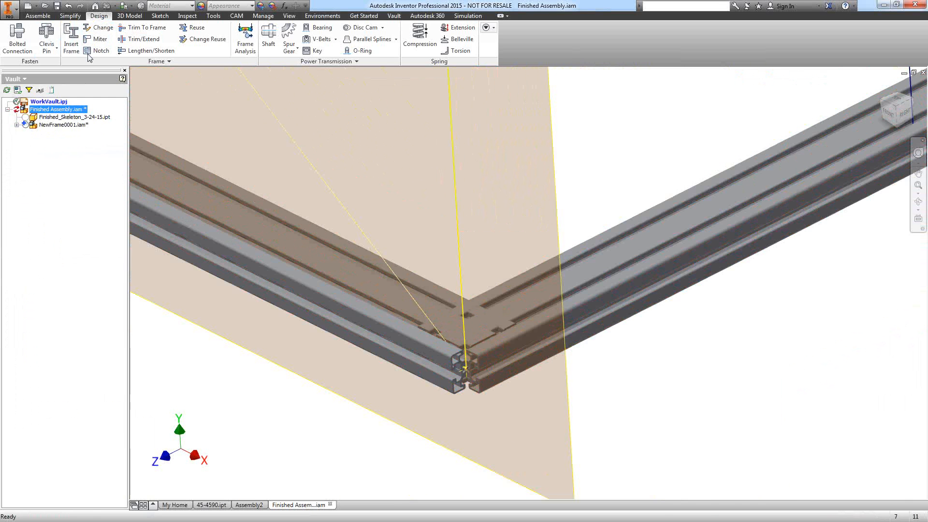
pyautogui.click(97, 39)
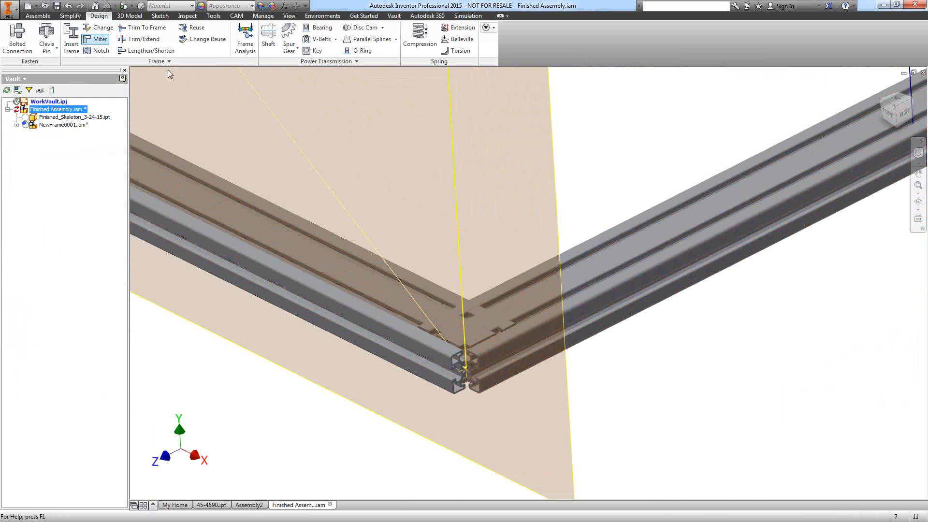
pyautogui.click(399, 306)
pyautogui.click(526, 341)
pyautogui.click(295, 189)
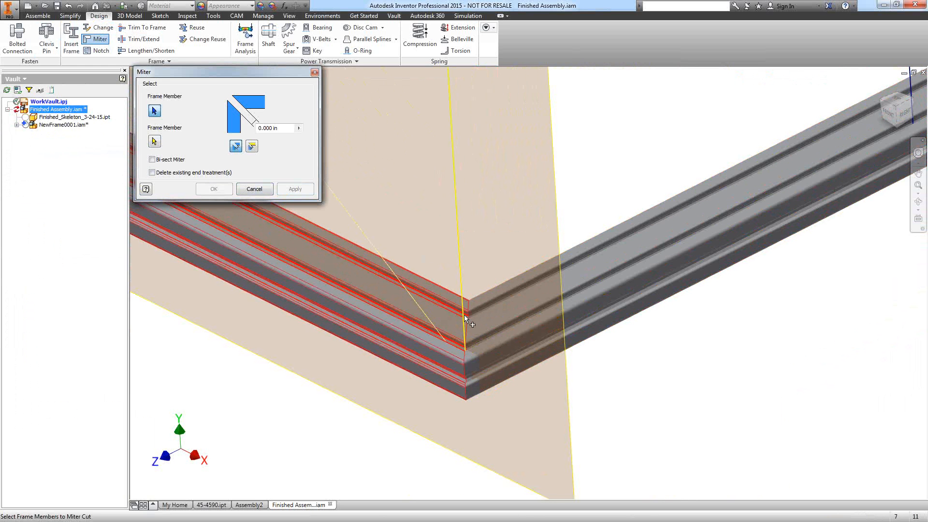
pyautogui.click(254, 189)
pyautogui.scroll(-9, 323, 205)
pyautogui.moveTo(454, 227); pyautogui.dragTo(830, 395, button='middle')
pyautogui.scroll(-2, 830, 395)
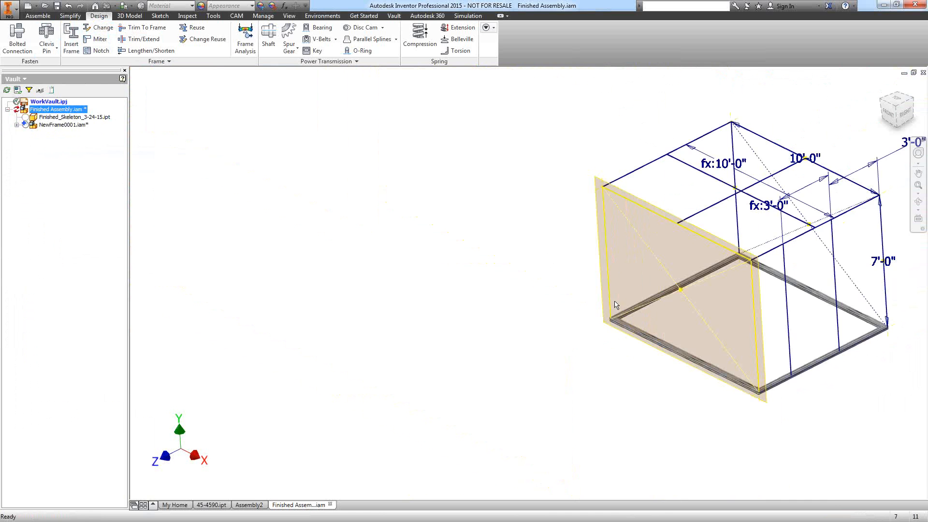
# Examine the mitered corners of the base frame up close and from further away.
pyautogui.scroll(3, 615, 304)
pyautogui.scroll(3, 474, 228)
pyautogui.scroll(2, 326, 176)
pyautogui.scroll(2, 332, 247)
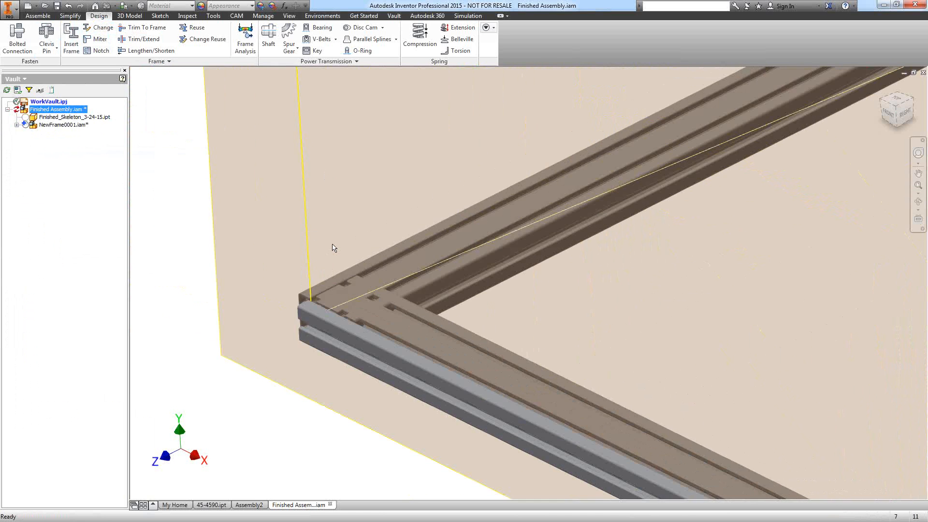
pyautogui.scroll(-5, 333, 247)
pyautogui.scroll(2, 605, 227)
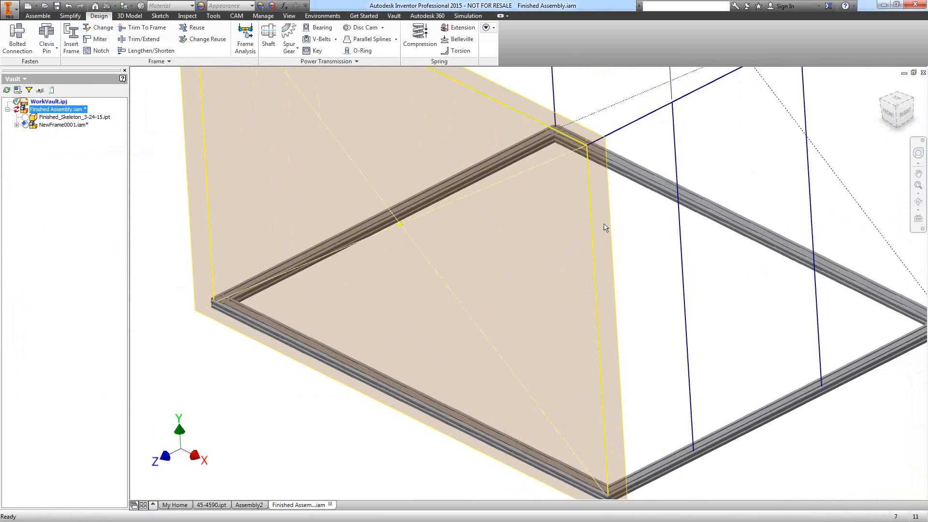
pyautogui.scroll(-3, 605, 227)
pyautogui.scroll(3, 415, 129)
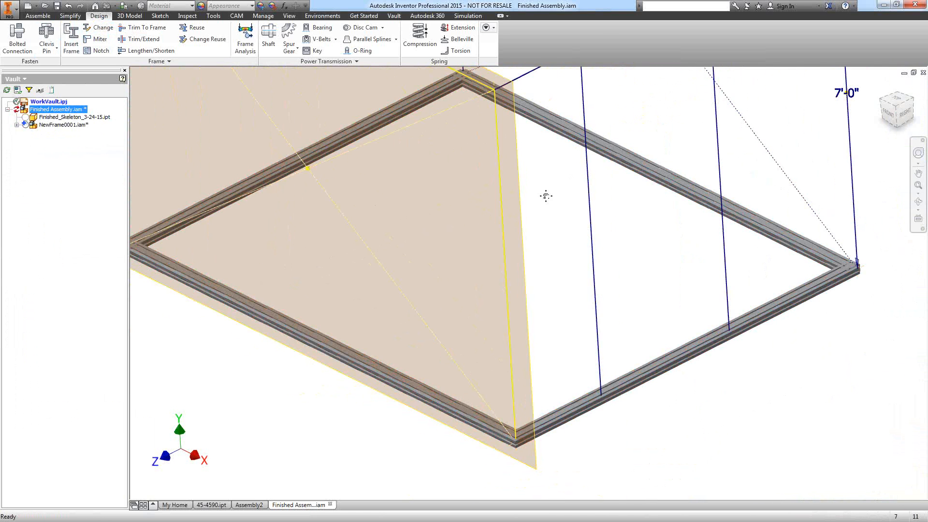
pyautogui.moveTo(545, 195); pyautogui.dragTo(639, 210, button='middle')
pyautogui.click(15, 79)
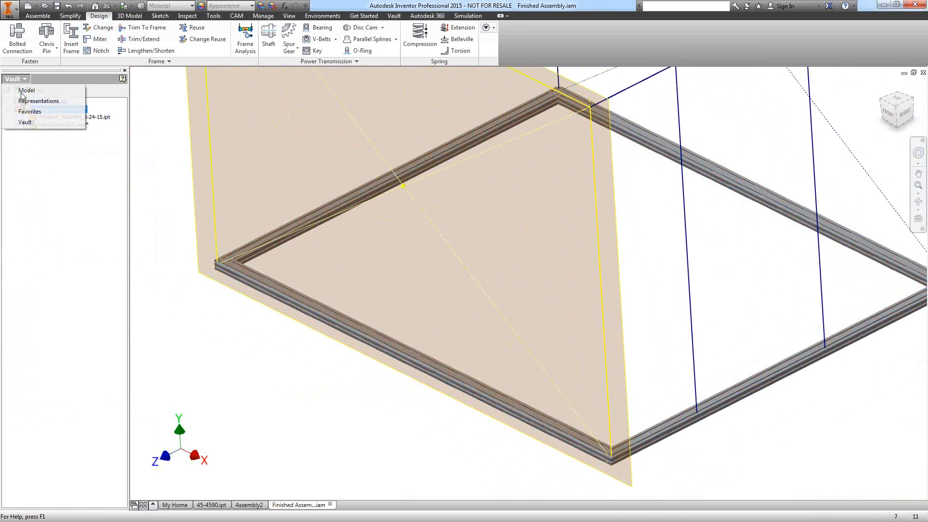
pyautogui.click(26, 92)
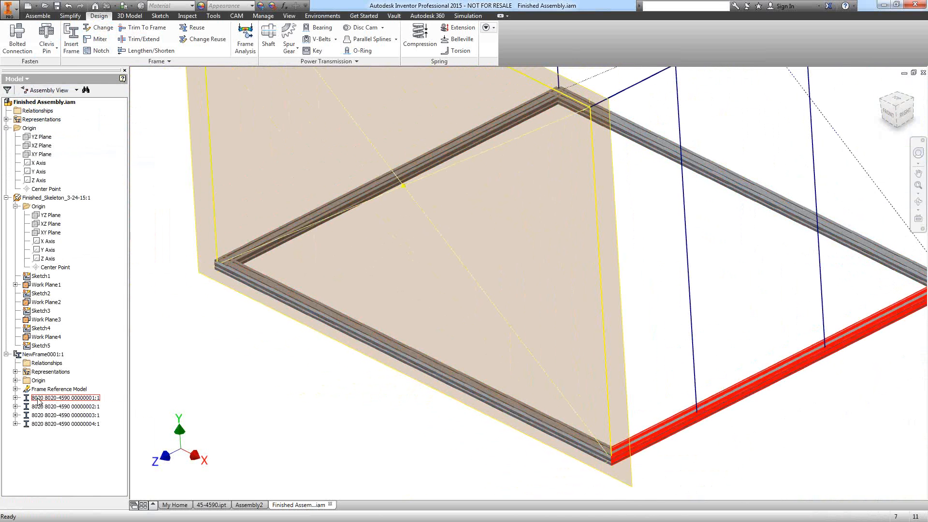
pyautogui.rightClick(42, 417)
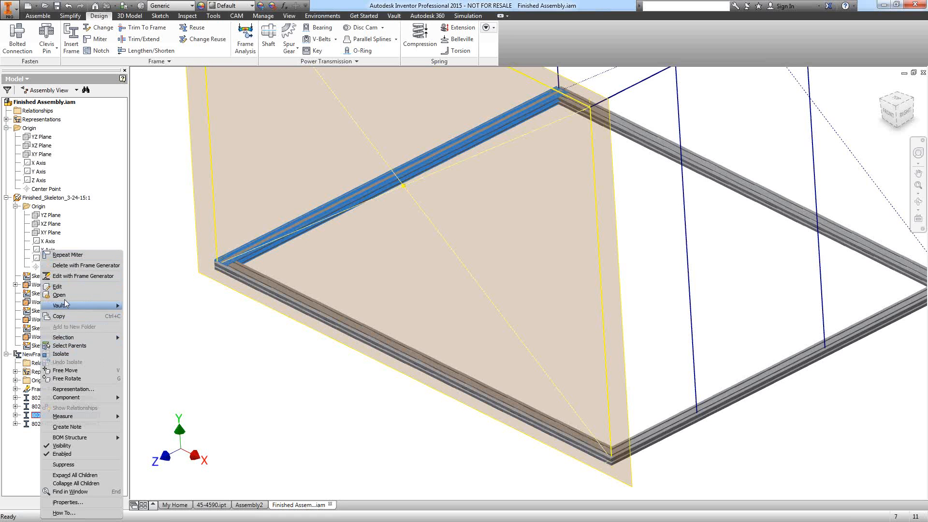
pyautogui.click(66, 266)
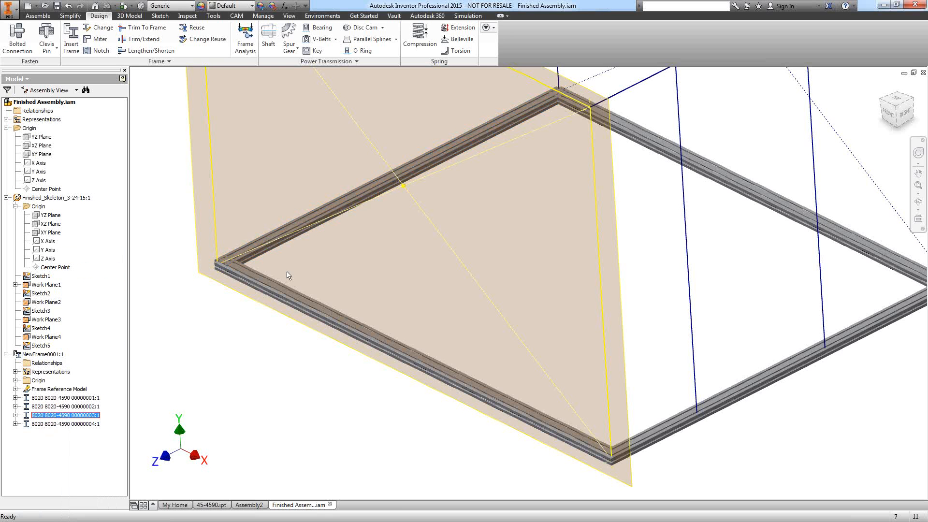
# Reuse the right-side 8020-4590 base member on the opposite base line of the skeleton, where no member remains.
pyautogui.click(193, 28)
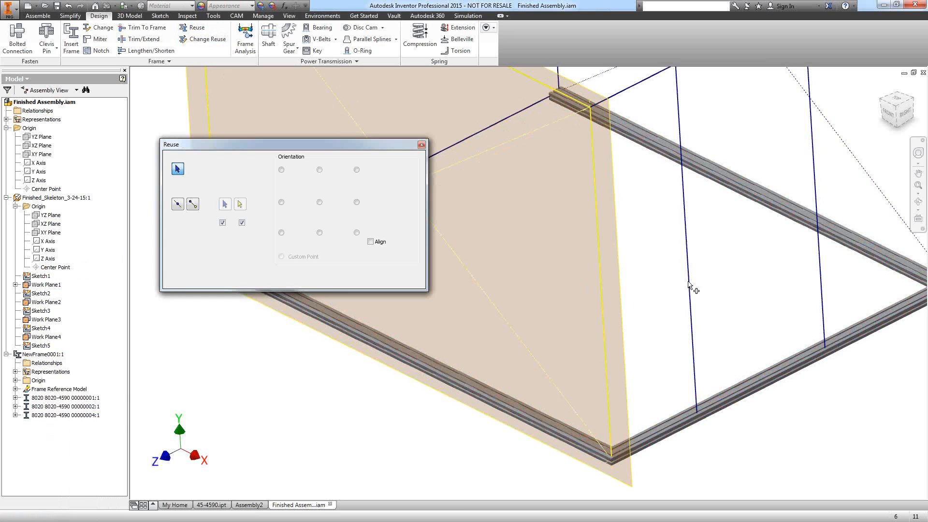
pyautogui.click(748, 385)
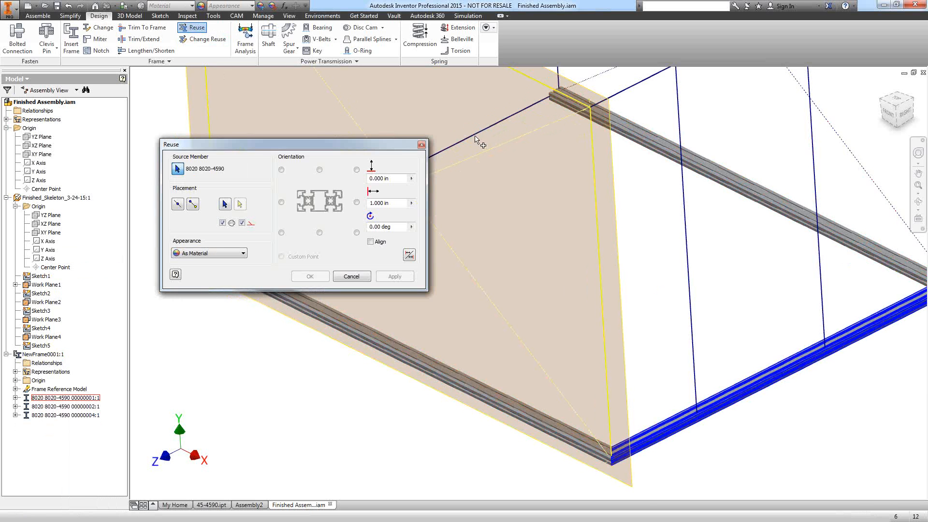
pyautogui.click(477, 141)
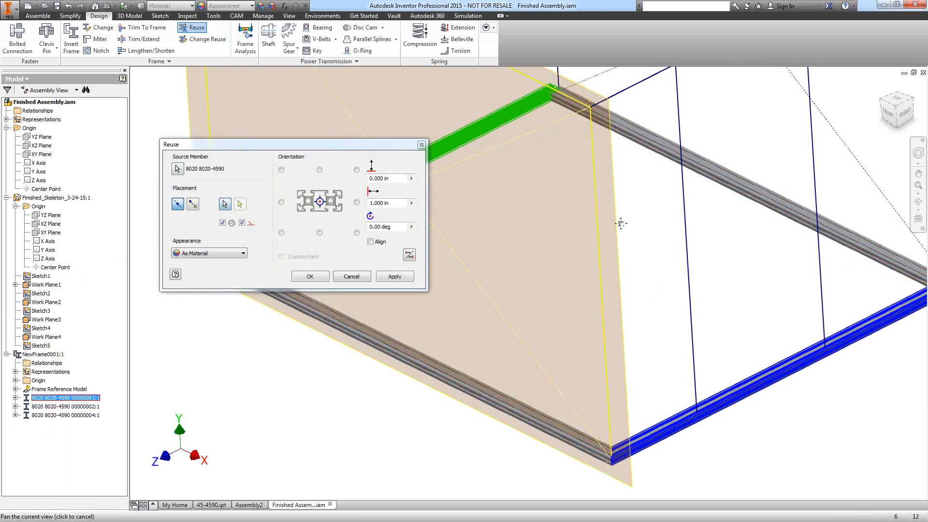
pyautogui.moveTo(621, 223); pyautogui.dragTo(774, 230, button='middle')
pyautogui.click(312, 276)
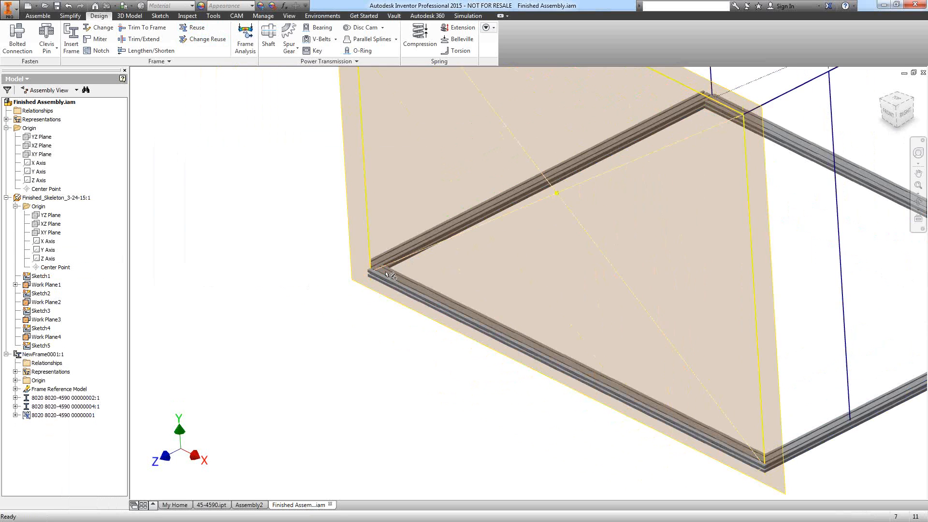
# Inspect how the reused member meets its neighbours at the base frame's corners.
pyautogui.scroll(2, 392, 275)
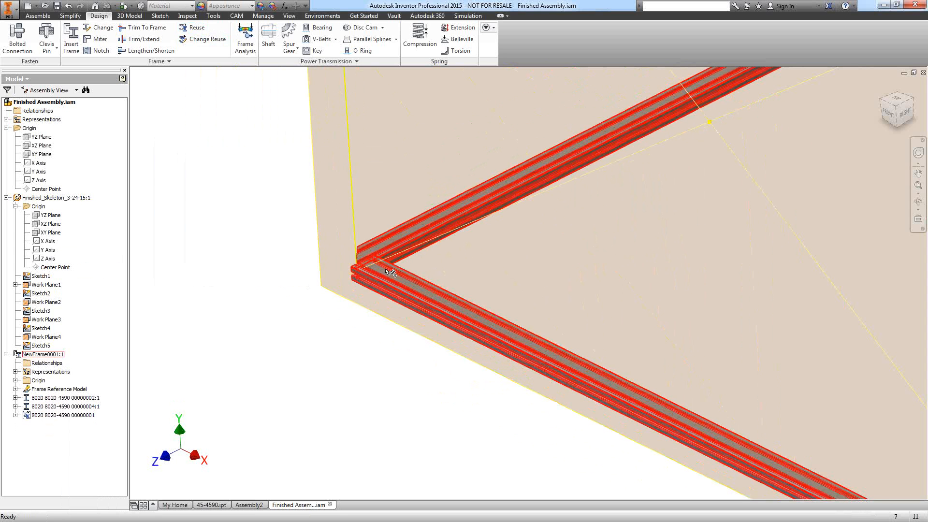
pyautogui.scroll(-5, 390, 272)
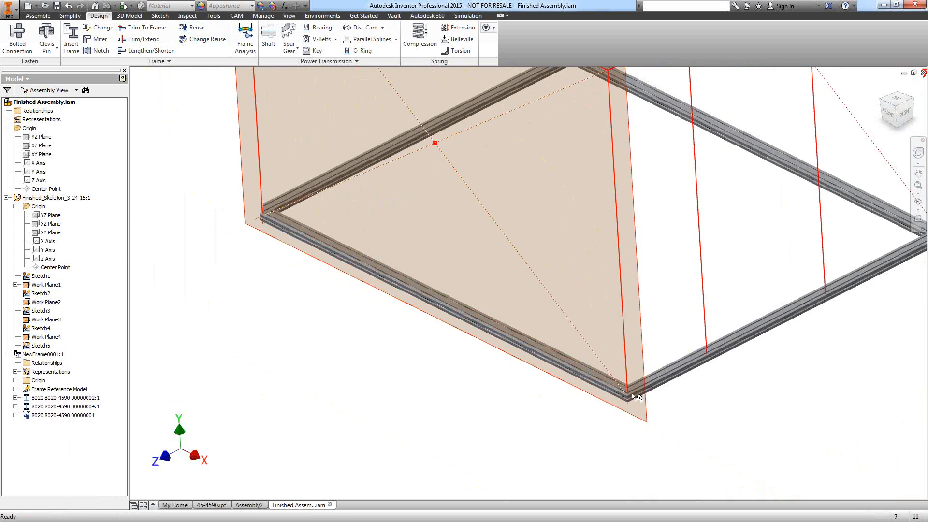
pyautogui.scroll(5, 633, 396)
pyautogui.scroll(-6, 632, 396)
pyautogui.moveTo(633, 396); pyautogui.dragTo(702, 478, button='middle')
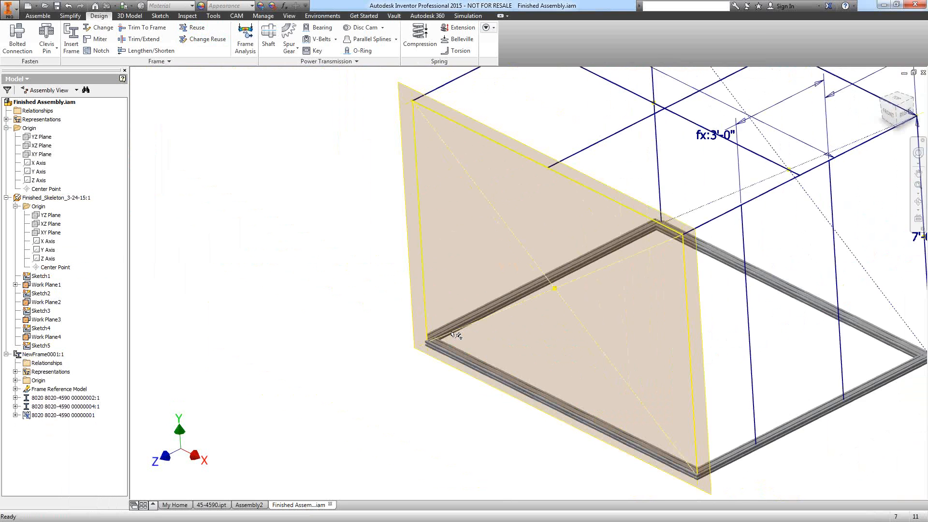
pyautogui.scroll(3, 454, 333)
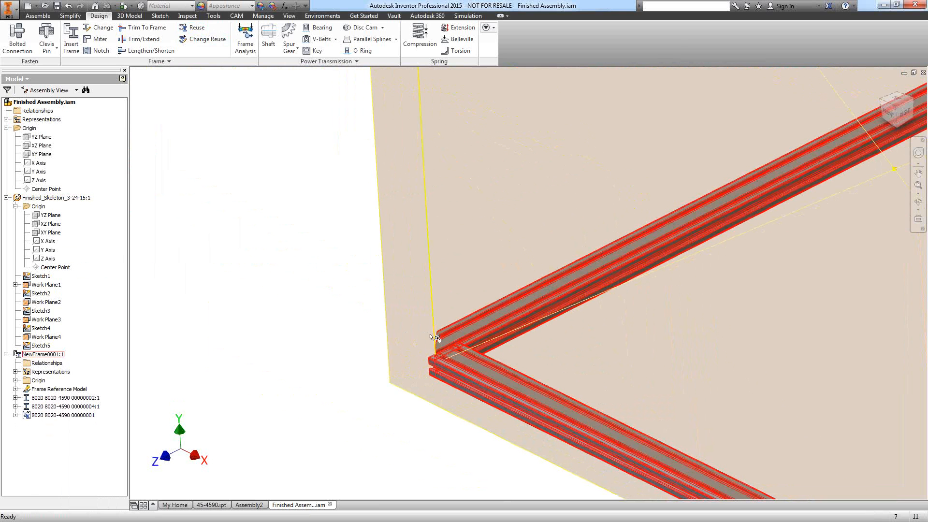
pyautogui.click(16, 415)
pyautogui.click(52, 433)
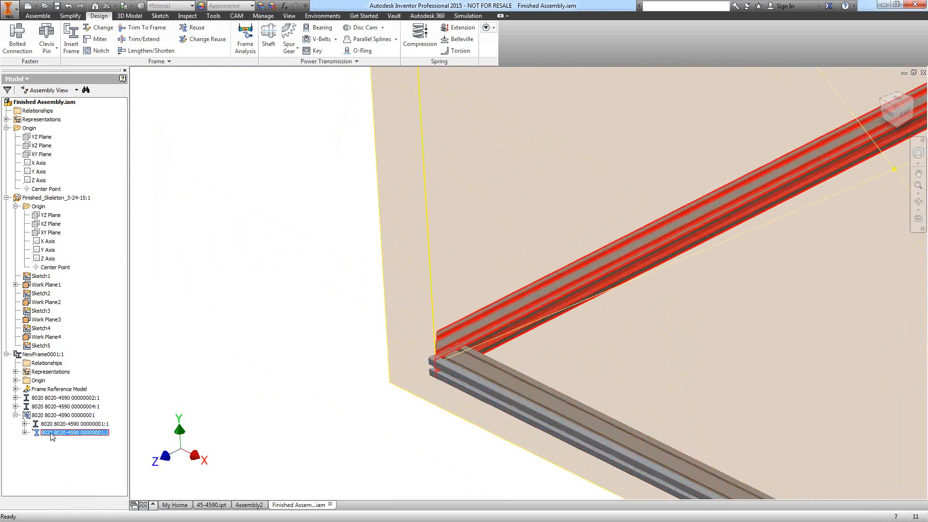
pyautogui.rightClick(52, 433)
pyautogui.click(87, 274)
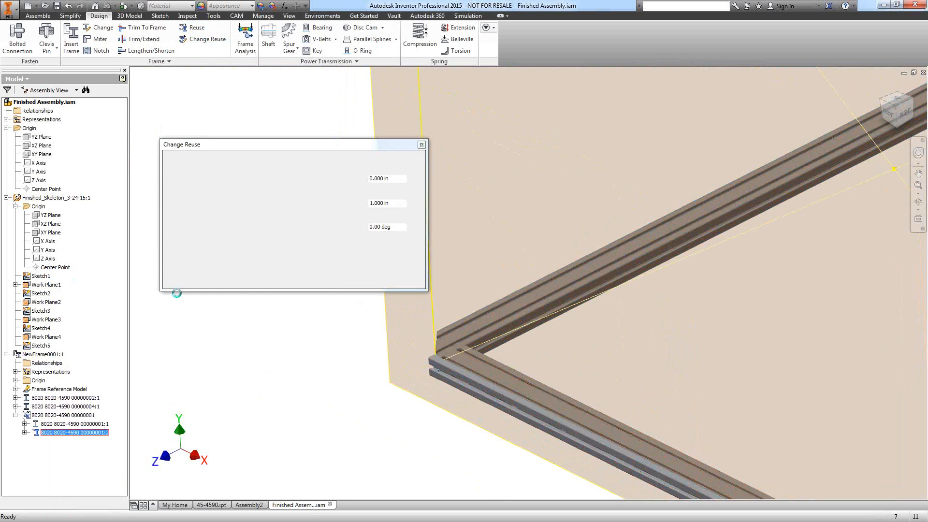
pyautogui.tripleClick(390, 226)
pyautogui.write('180')
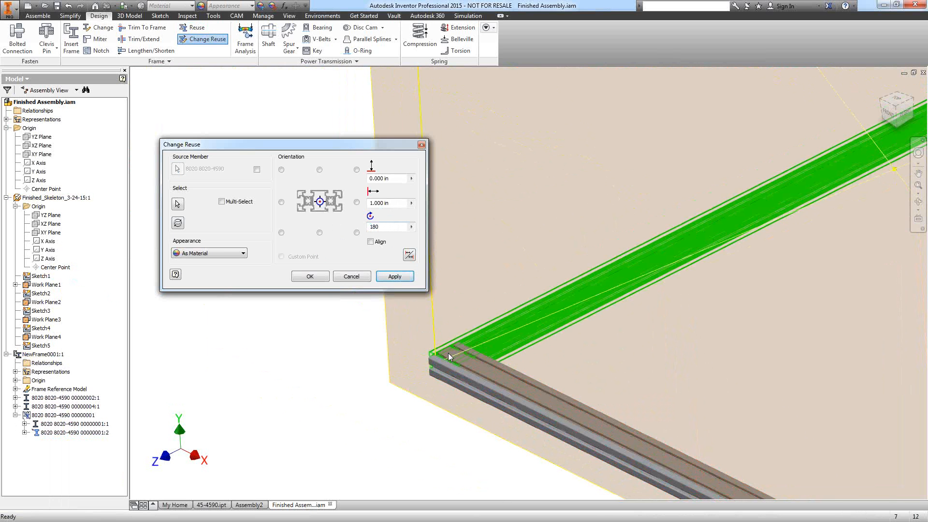
pyautogui.scroll(3, 448, 357)
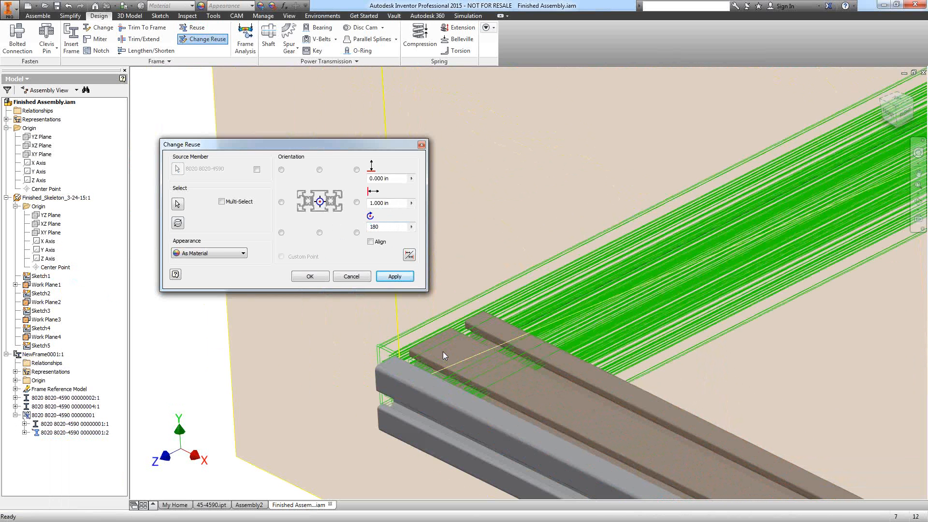
pyautogui.scroll(-5, 457, 342)
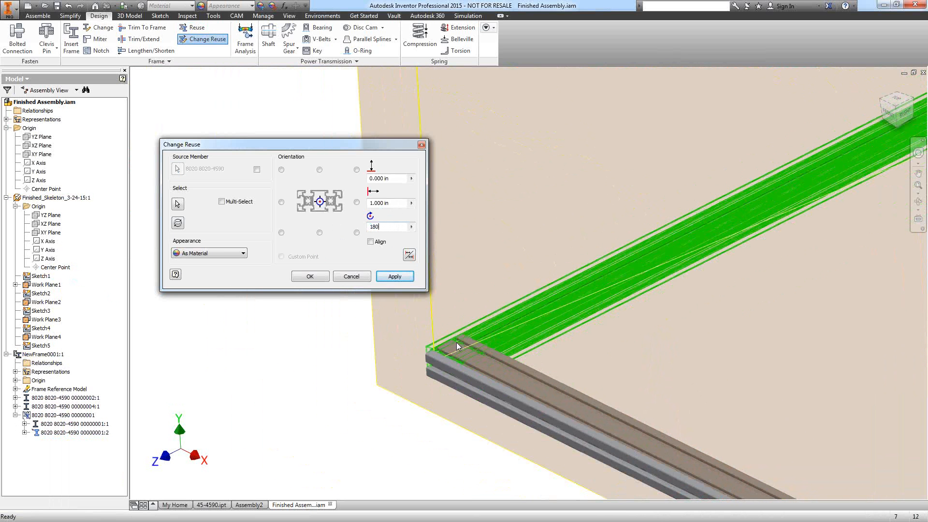
pyautogui.scroll(1, 451, 334)
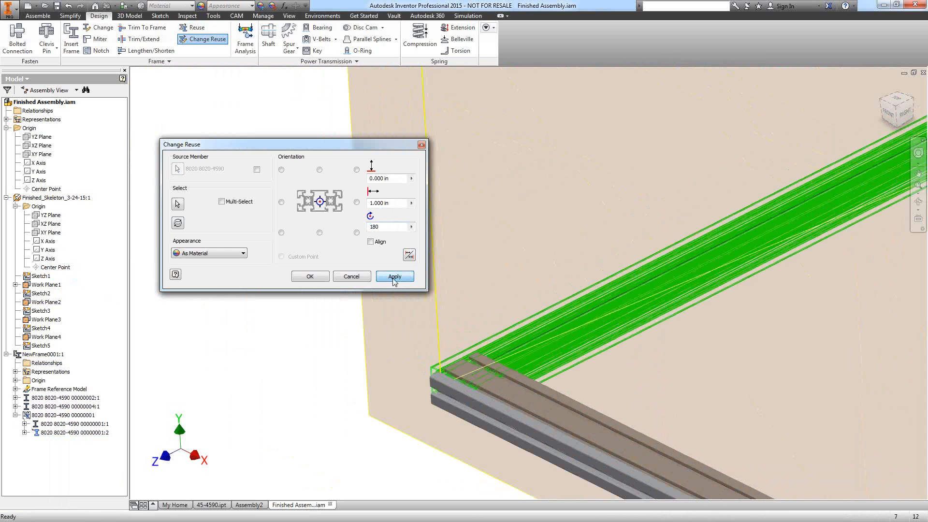
pyautogui.click(393, 277)
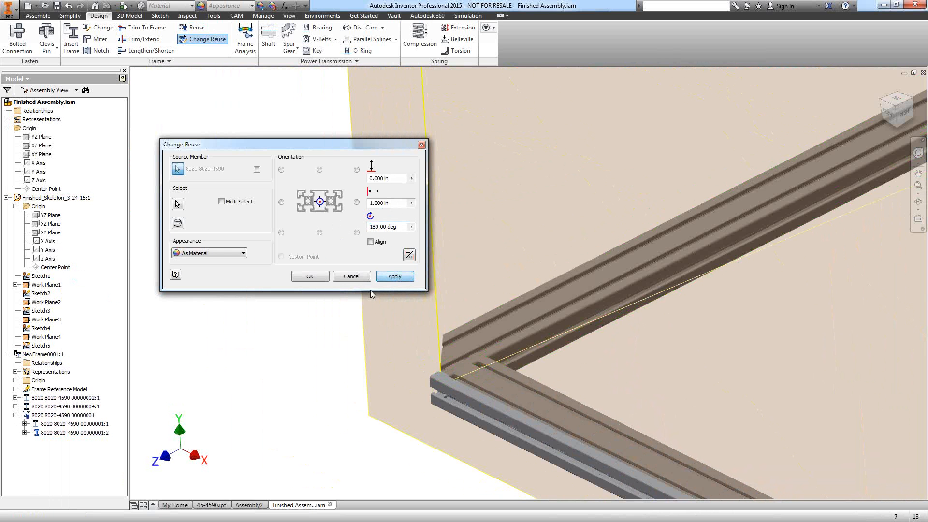
pyautogui.click(345, 282)
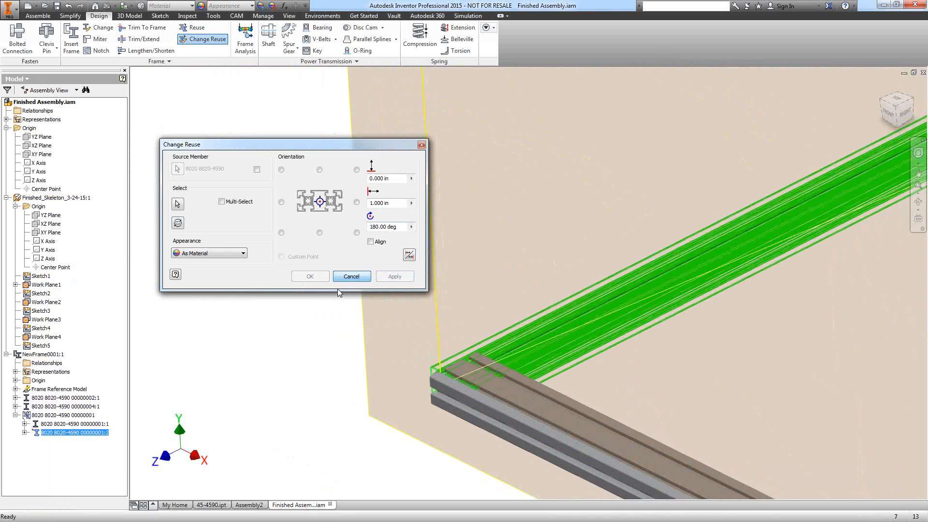
pyautogui.moveTo(227, 292); pyautogui.dragTo(73, 193, button='middle')
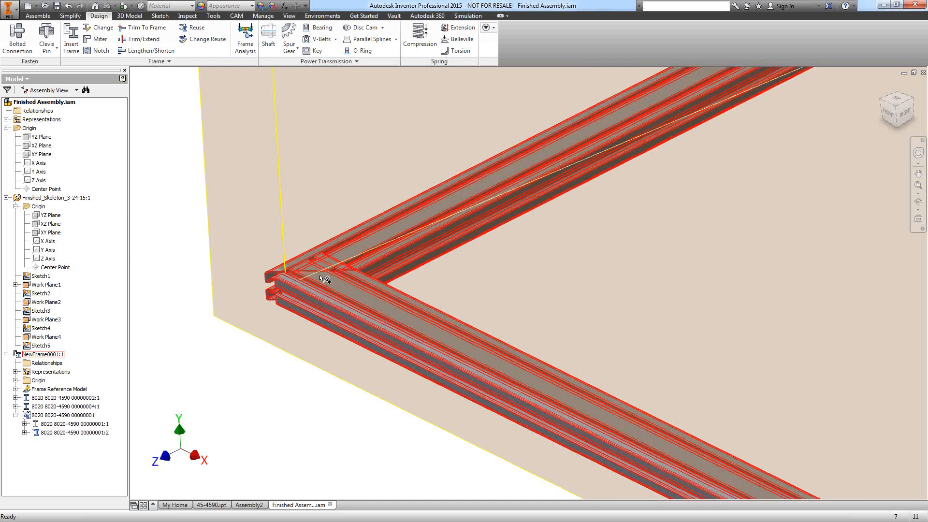
pyautogui.click(100, 39)
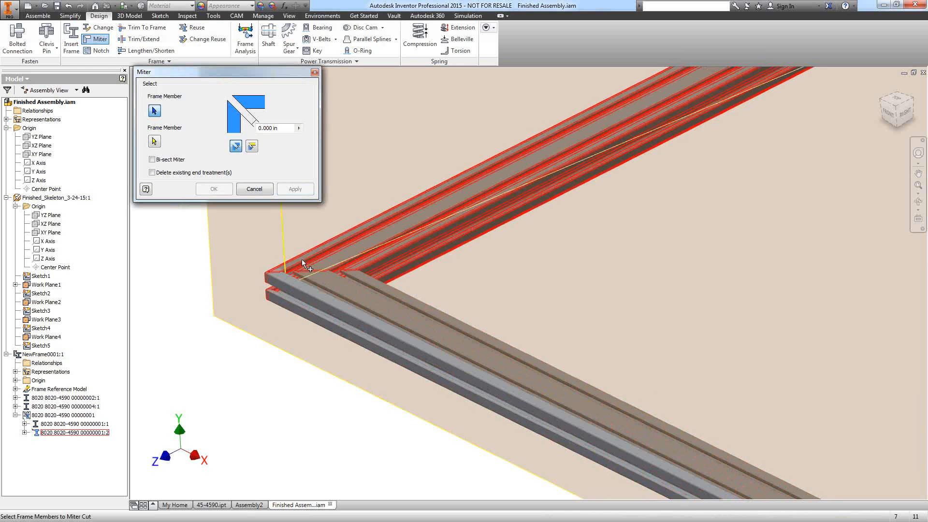
pyautogui.click(254, 189)
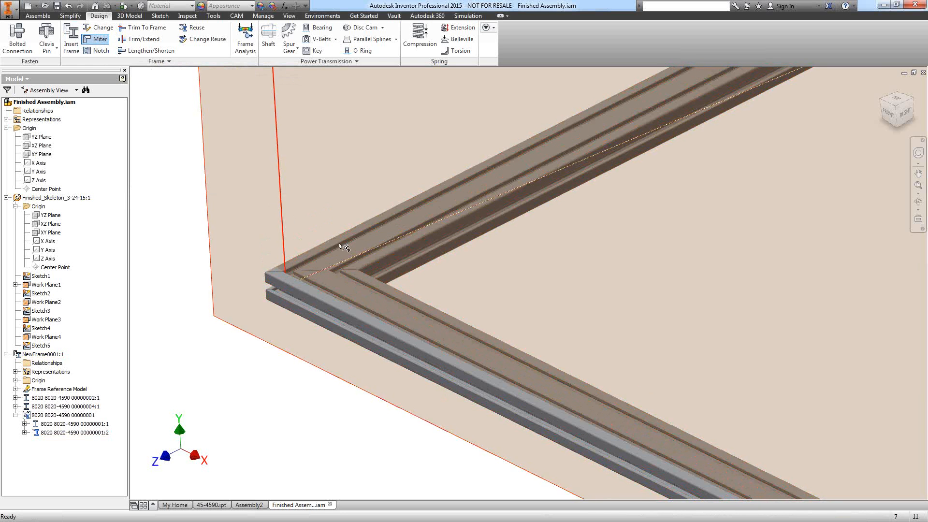
pyautogui.scroll(-5, 340, 245)
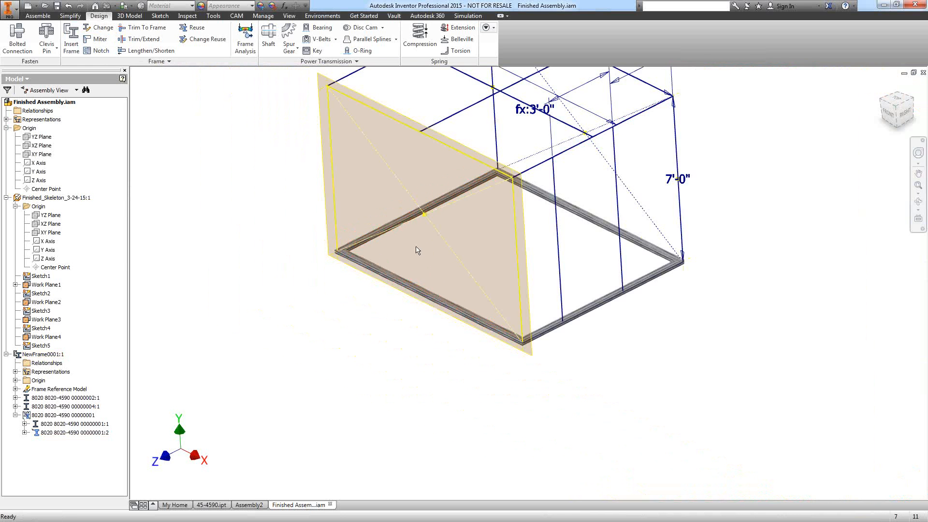
pyautogui.scroll(3, 417, 250)
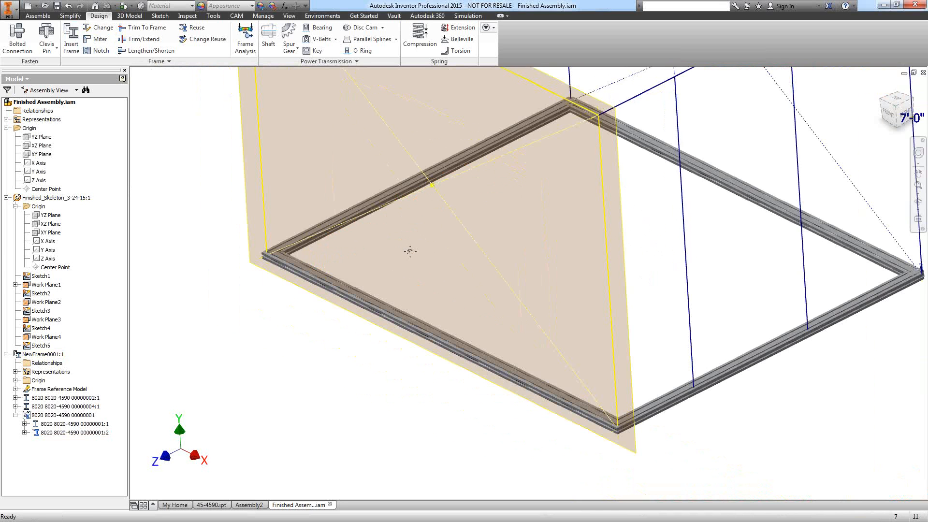
pyautogui.scroll(-5, 410, 251)
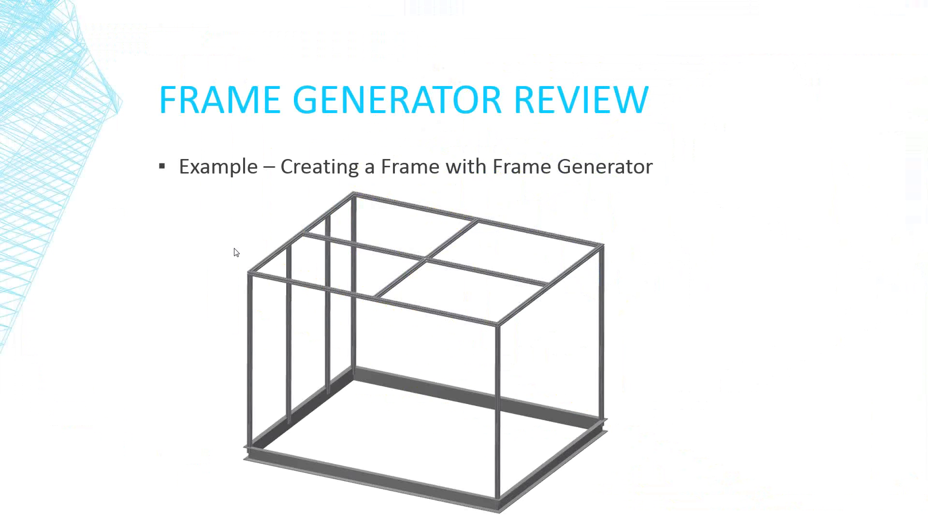
pyautogui.click(234, 249)
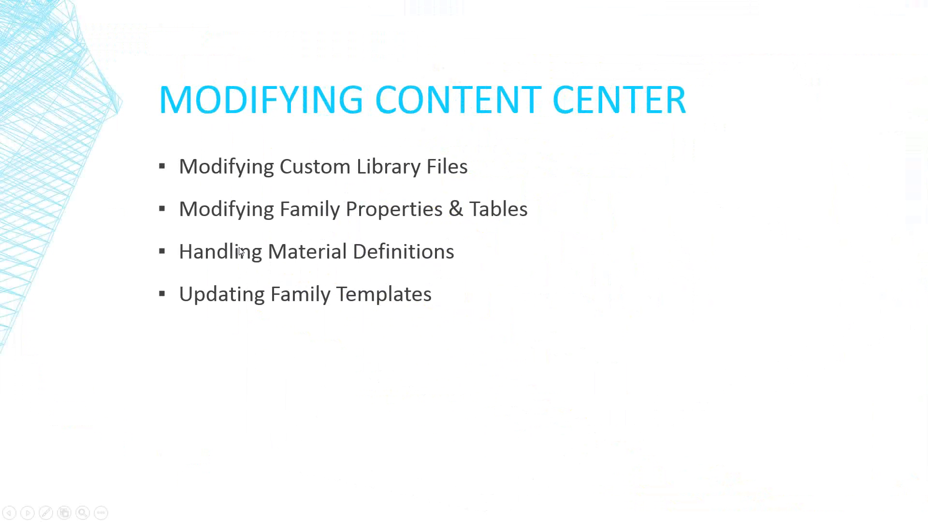
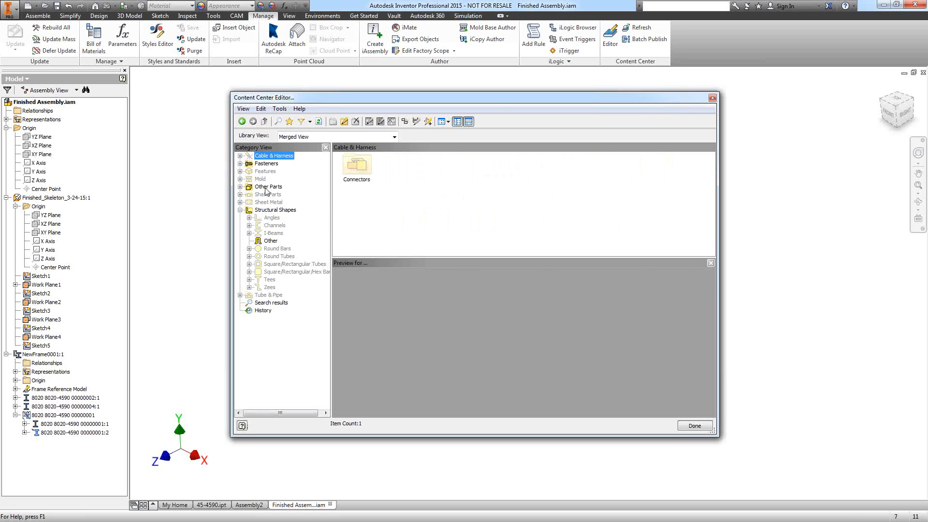
# Look through the Other Parts and Structural Shapes categories in the Content Center Editor and review the Structural Shapes category properties.
pyautogui.click(267, 187)
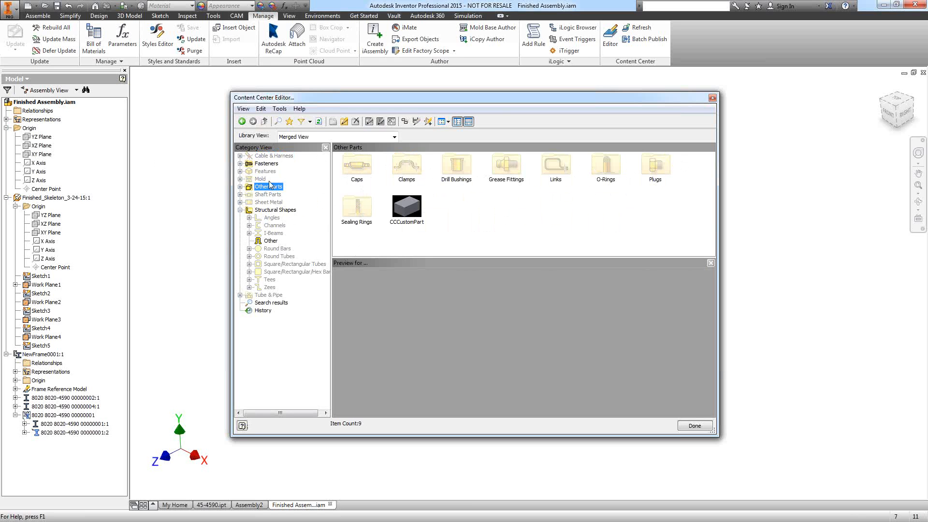
pyautogui.click(273, 211)
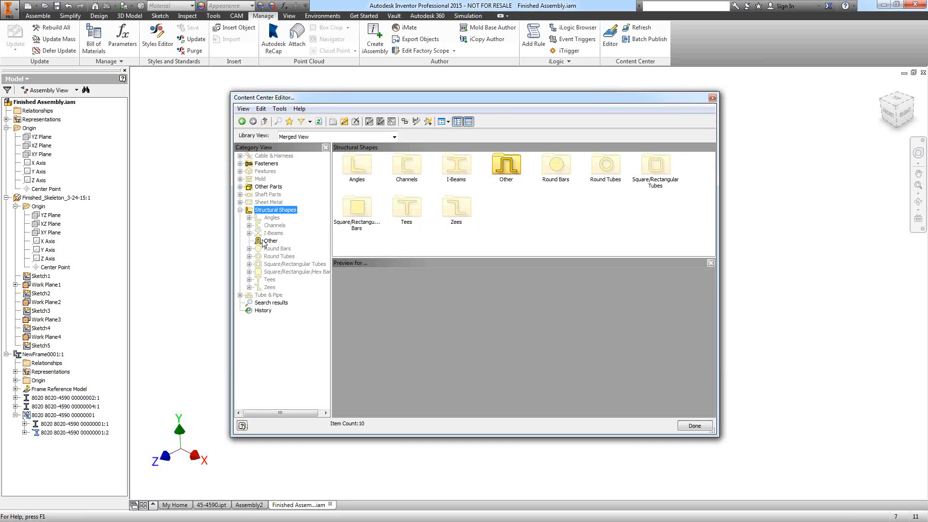
pyautogui.rightClick(267, 212)
pyautogui.click(296, 217)
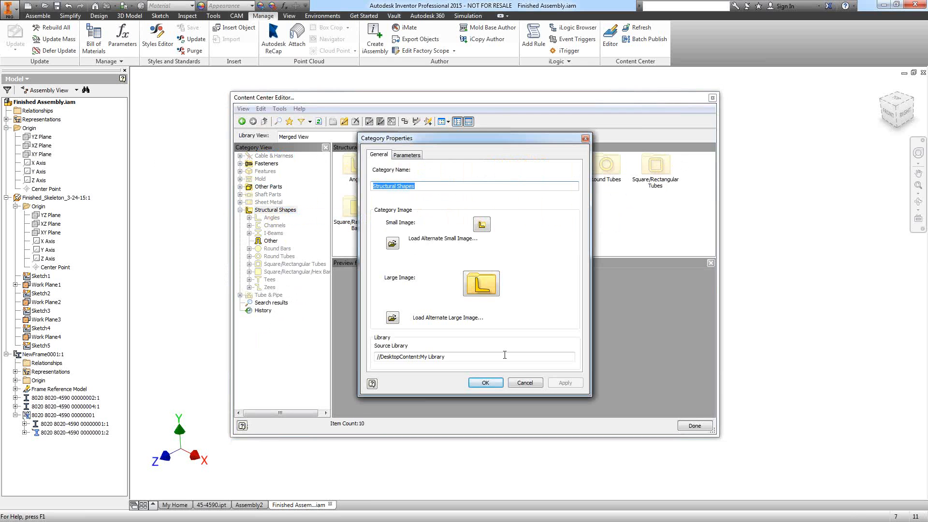
pyautogui.click(527, 383)
pyautogui.click(263, 187)
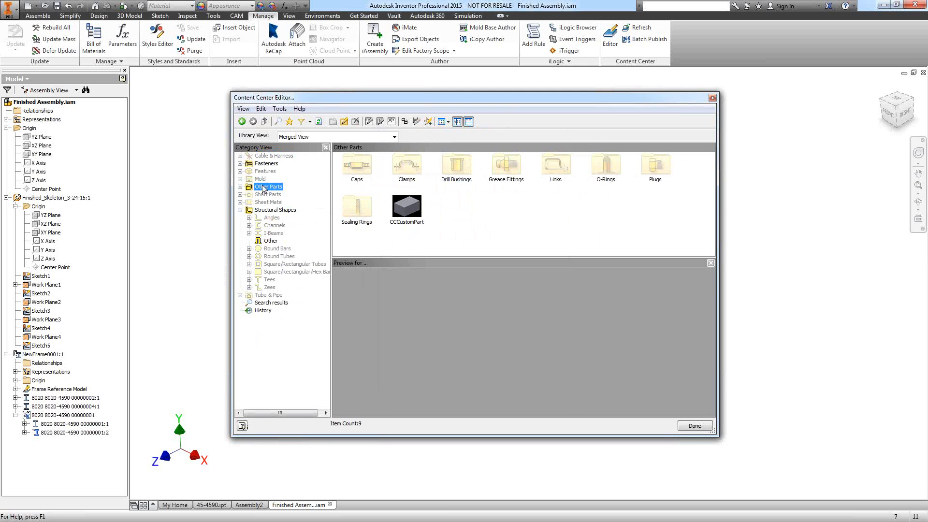
# Check the actions available for the Other Parts category in Merged View, and switch the library view to My Library.
pyautogui.rightClick(263, 186)
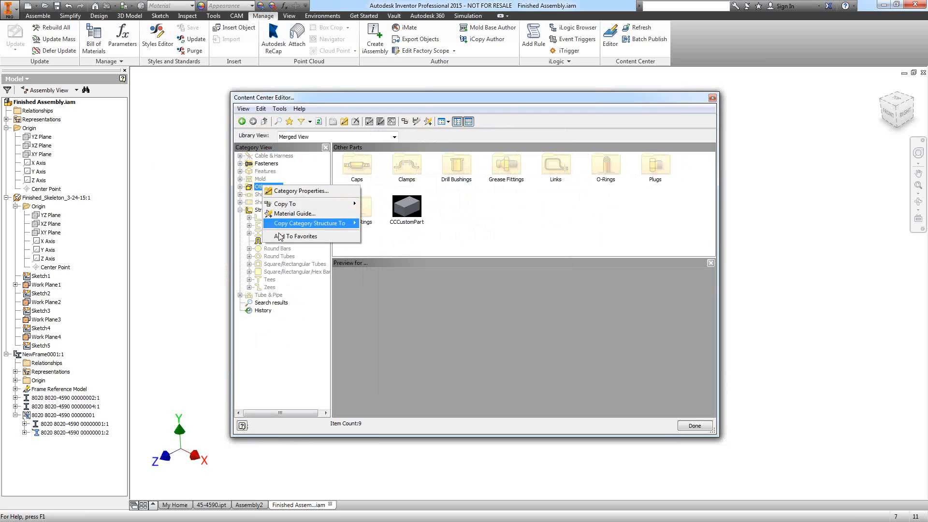
pyautogui.moveTo(298, 227)
pyautogui.click(295, 308)
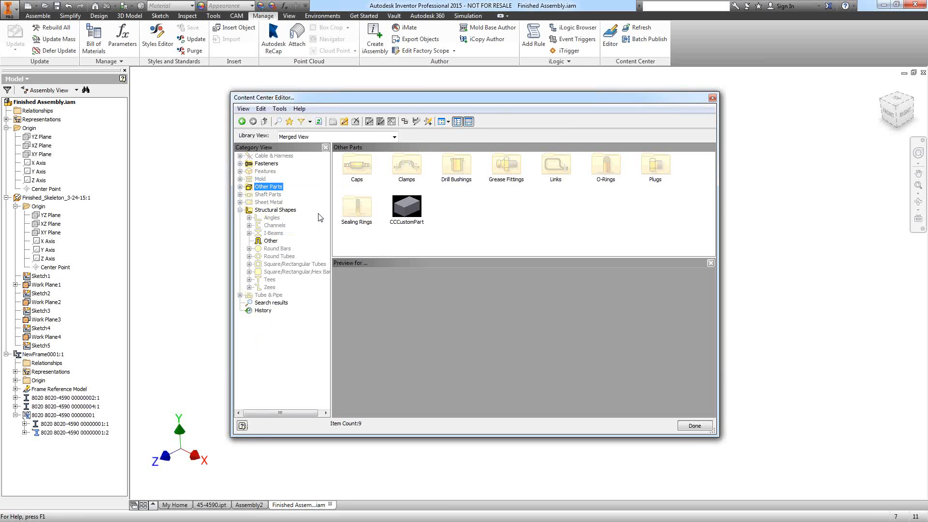
pyautogui.click(395, 138)
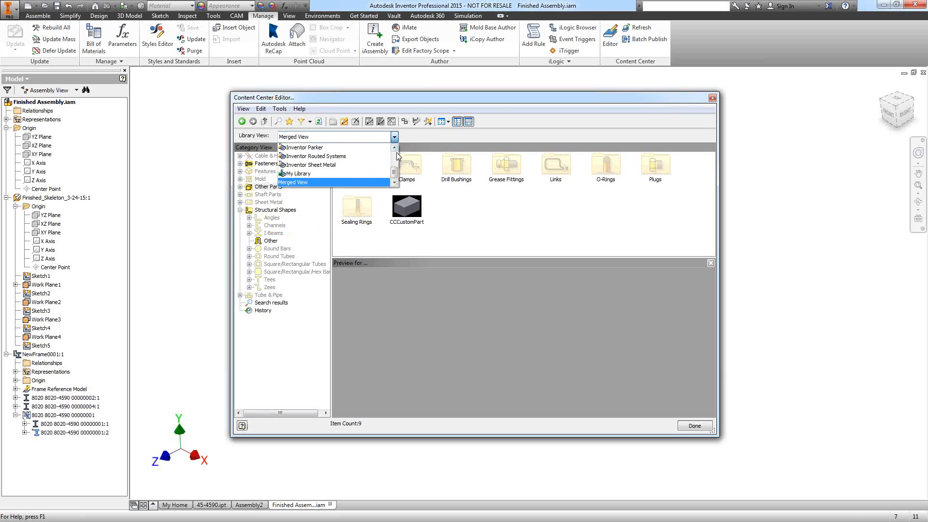
pyautogui.click(297, 173)
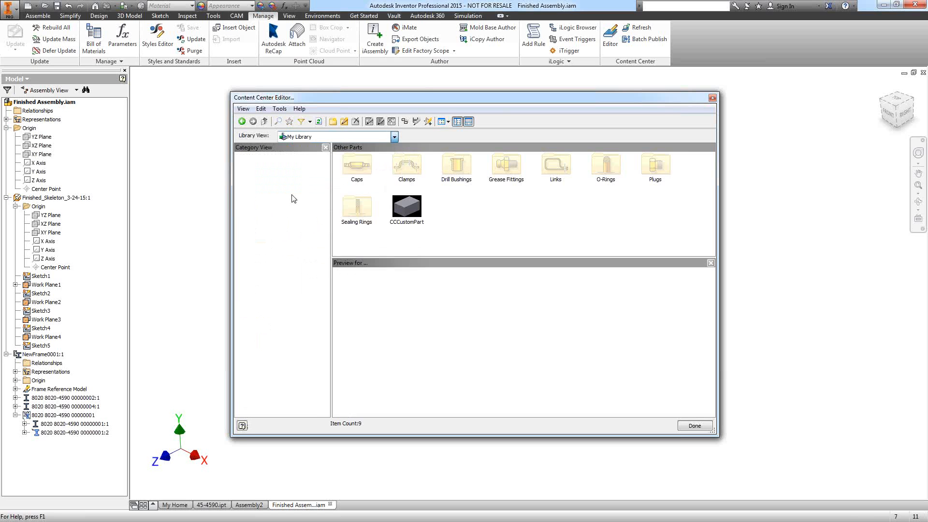
# Look through the categories of My Library and check the actions available for the Structural Shapes category.
pyautogui.click(266, 164)
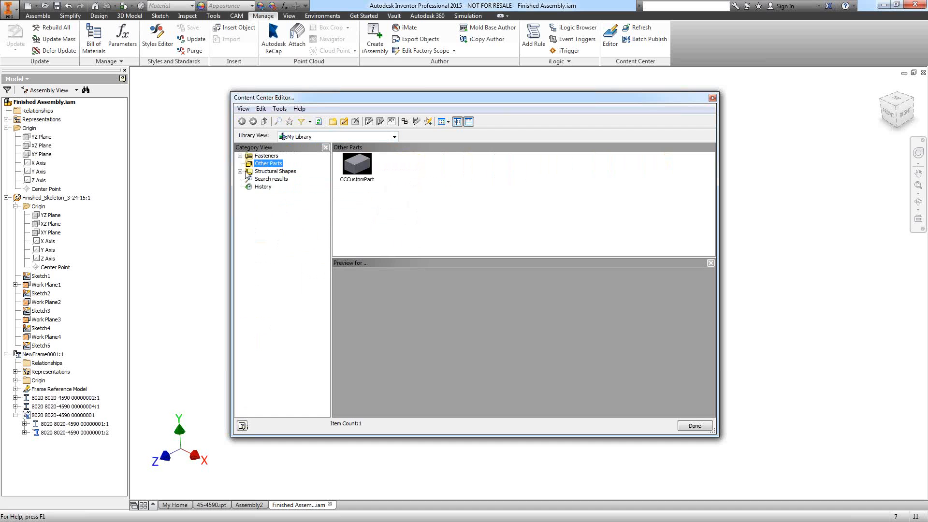
pyautogui.click(241, 171)
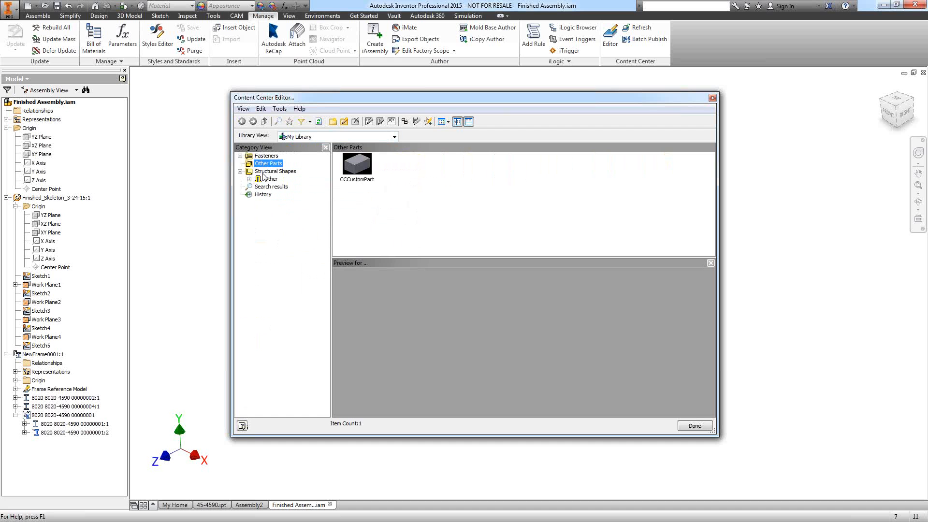
pyautogui.rightClick(273, 246)
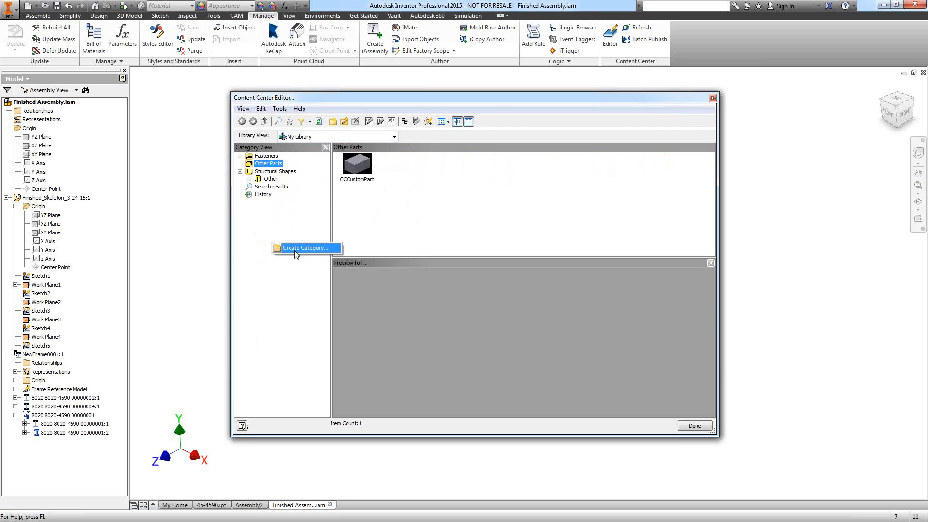
pyautogui.click(273, 171)
pyautogui.rightClick(272, 173)
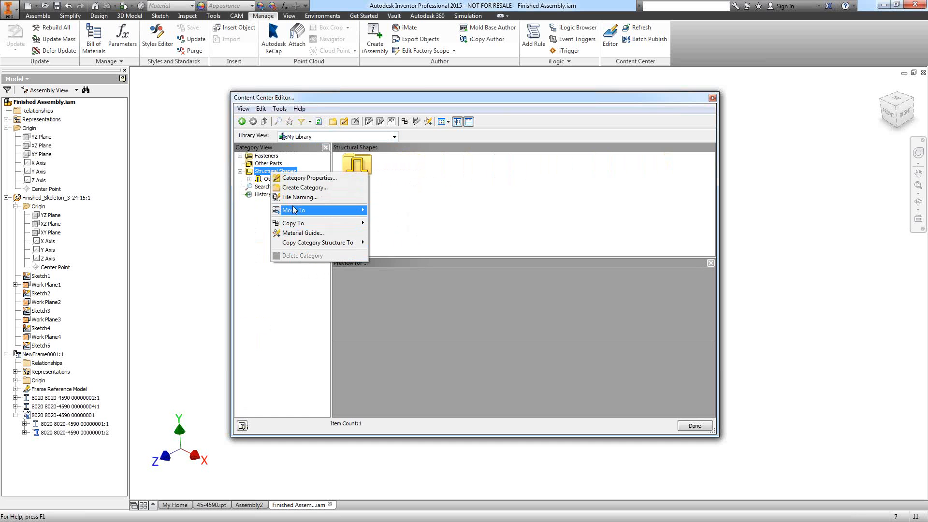
pyautogui.moveTo(294, 213)
pyautogui.click(252, 207)
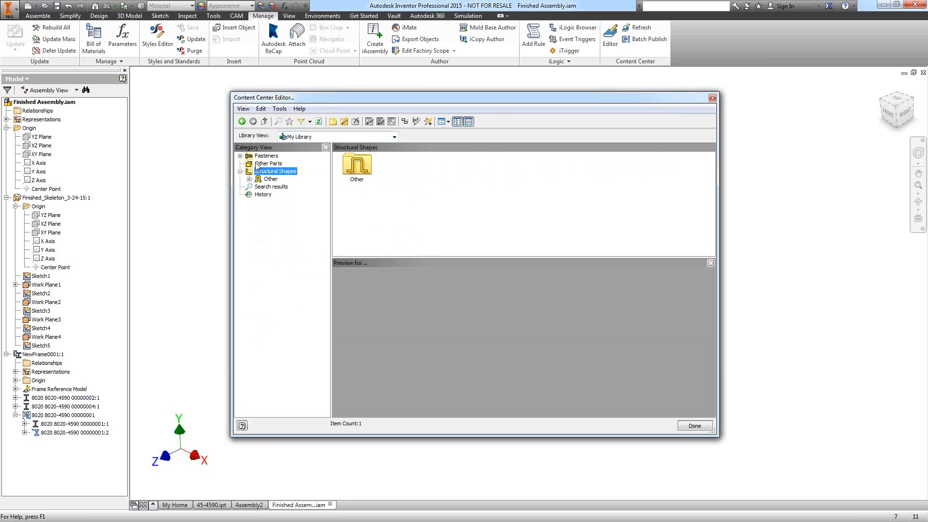
pyautogui.click(262, 163)
pyautogui.click(260, 156)
pyautogui.click(263, 186)
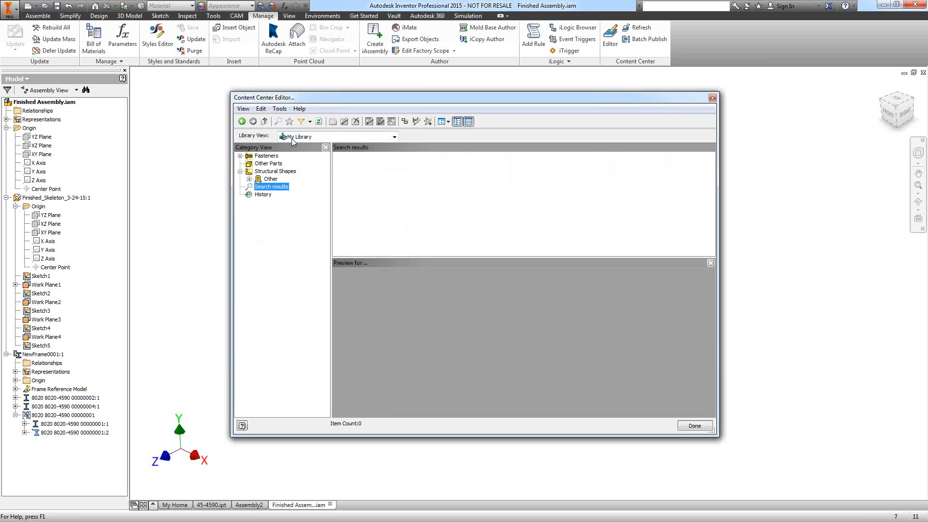
# Rename the Other Parts category in My Library as My Other Parts.
pyautogui.click(343, 138)
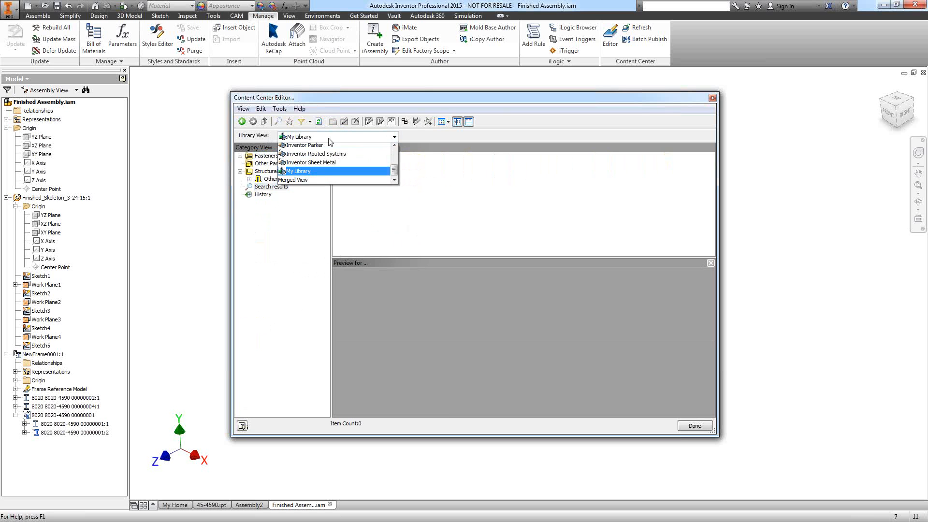
pyautogui.click(299, 178)
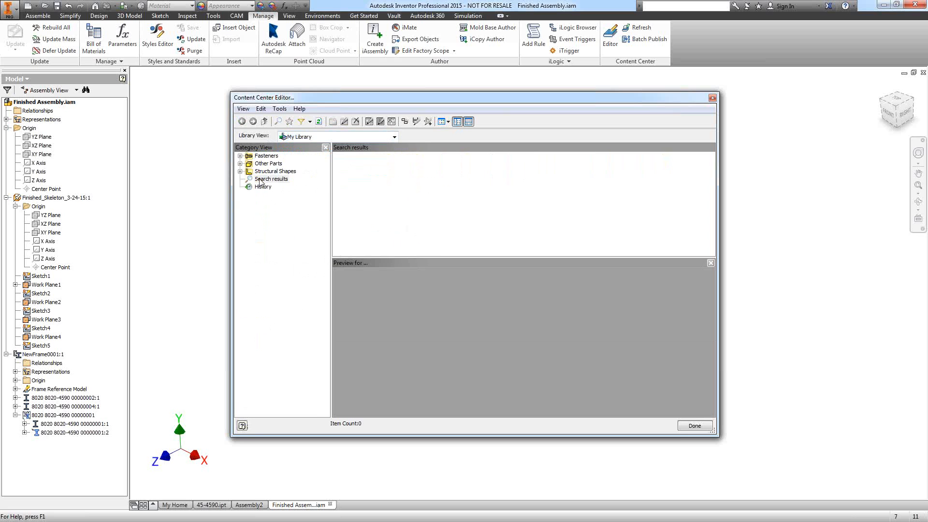
pyautogui.click(275, 172)
pyautogui.click(251, 164)
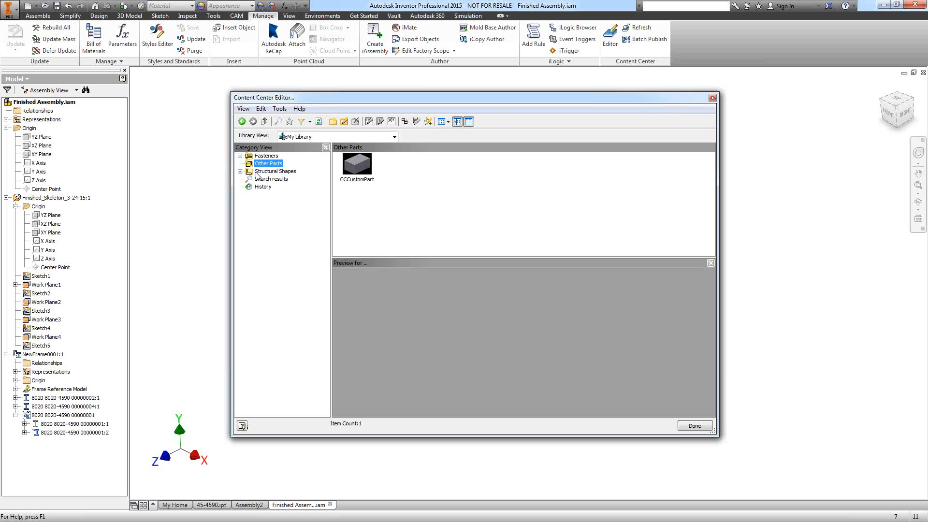
pyautogui.rightClick(265, 167)
pyautogui.click(303, 169)
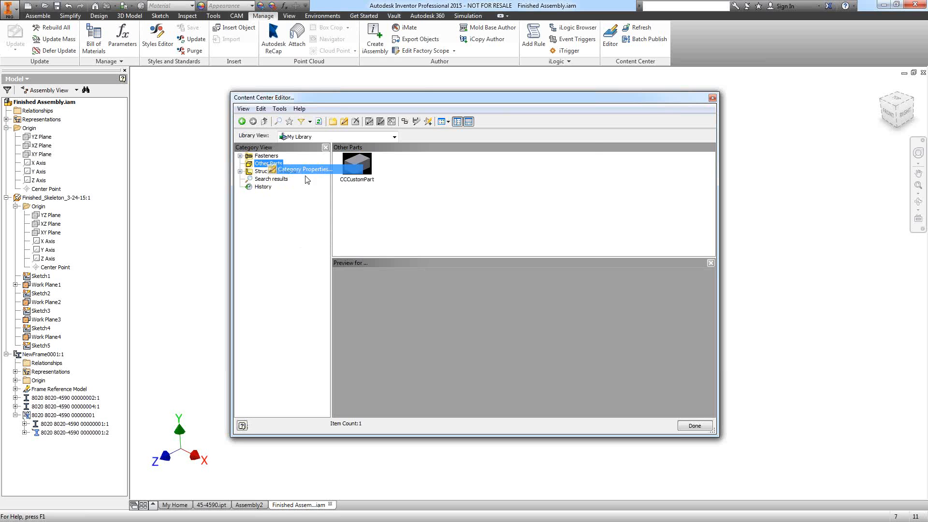
pyautogui.write('My Other Parts')
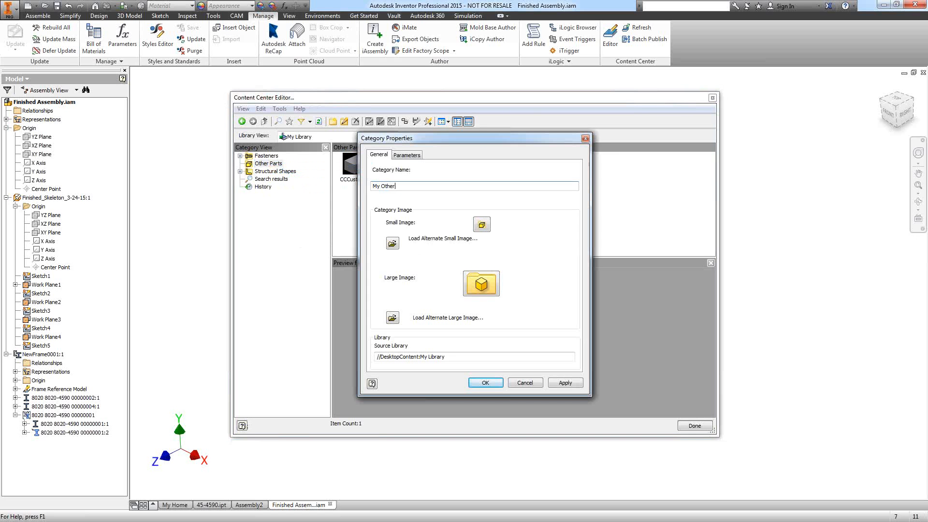
pyautogui.click(494, 381)
pyautogui.click(269, 165)
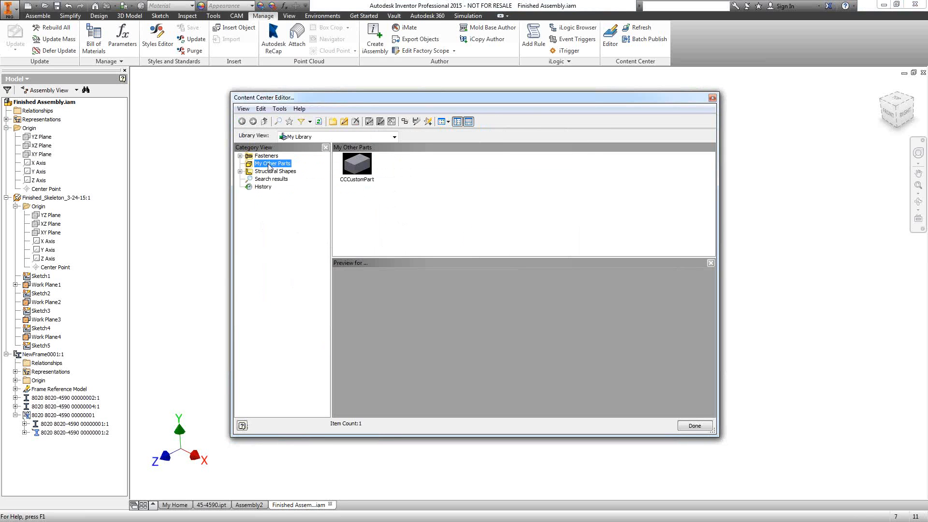
# Switch the library view to Merged View and inspect the subcategories of My Other Parts.
pyautogui.click(395, 137)
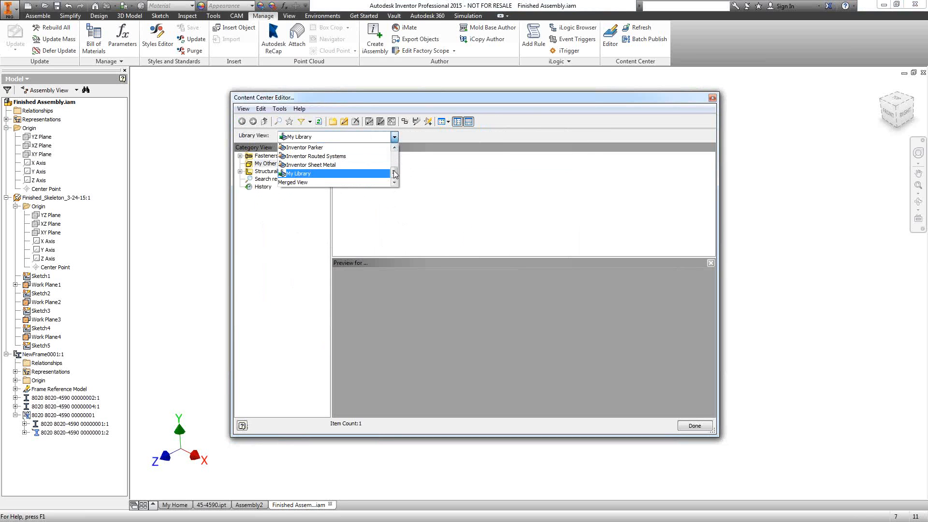
pyautogui.moveTo(395, 176)
pyautogui.mouseDown()
pyautogui.moveTo(398, 161)
pyautogui.moveTo(399, 187)
pyautogui.mouseUp()
pyautogui.click(296, 182)
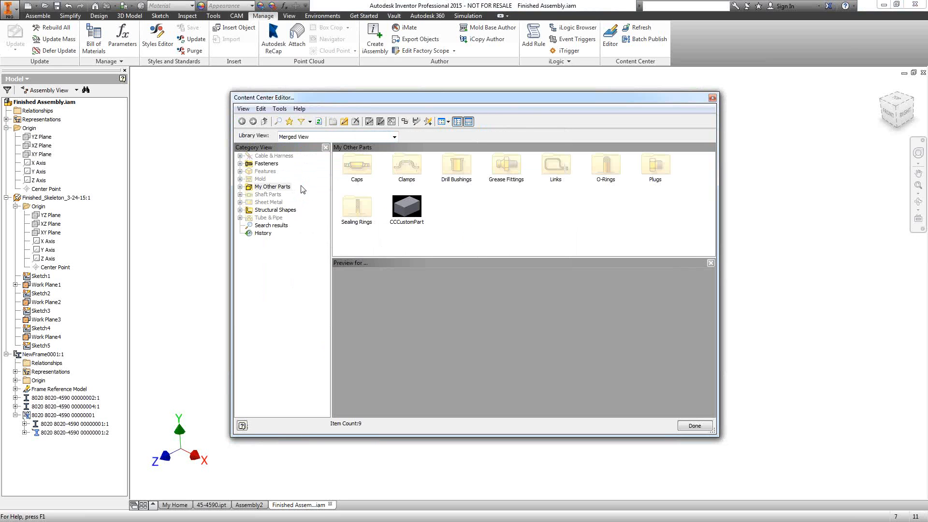
pyautogui.click(270, 190)
pyautogui.click(240, 187)
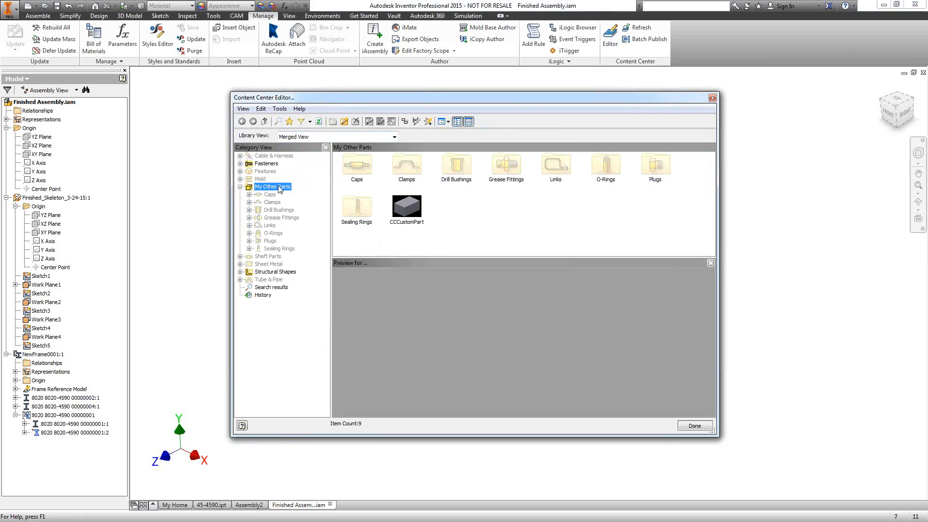
pyautogui.click(242, 187)
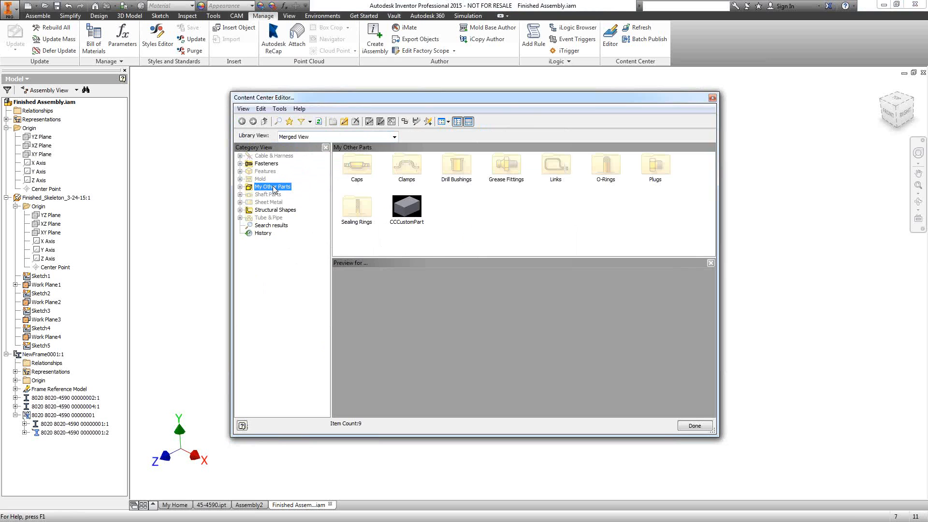
# Copy the Features category to My Library.
pyautogui.click(265, 165)
pyautogui.click(265, 172)
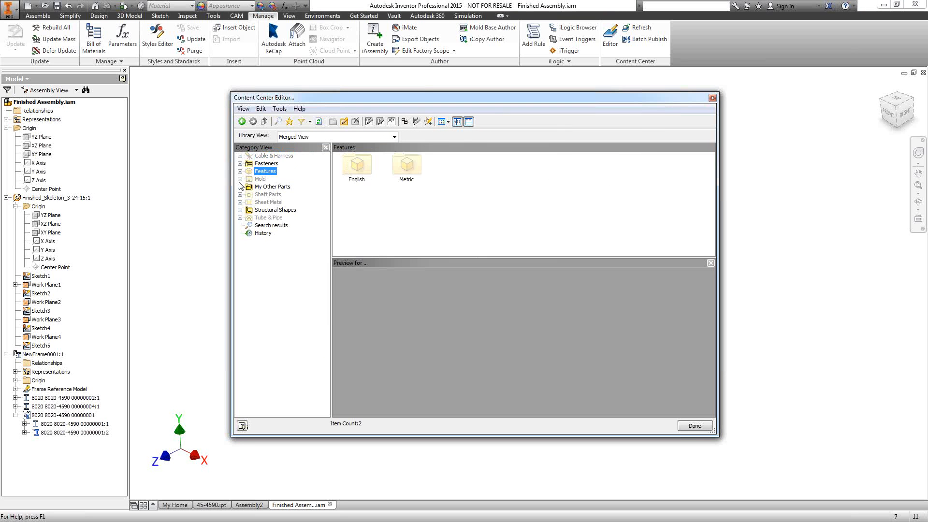
pyautogui.rightClick(264, 172)
pyautogui.moveTo(285, 192)
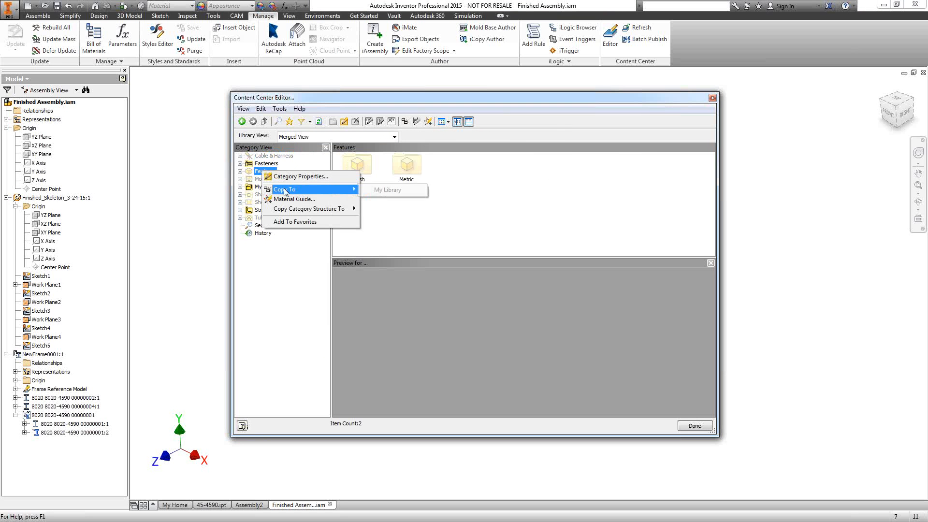
pyautogui.click(279, 279)
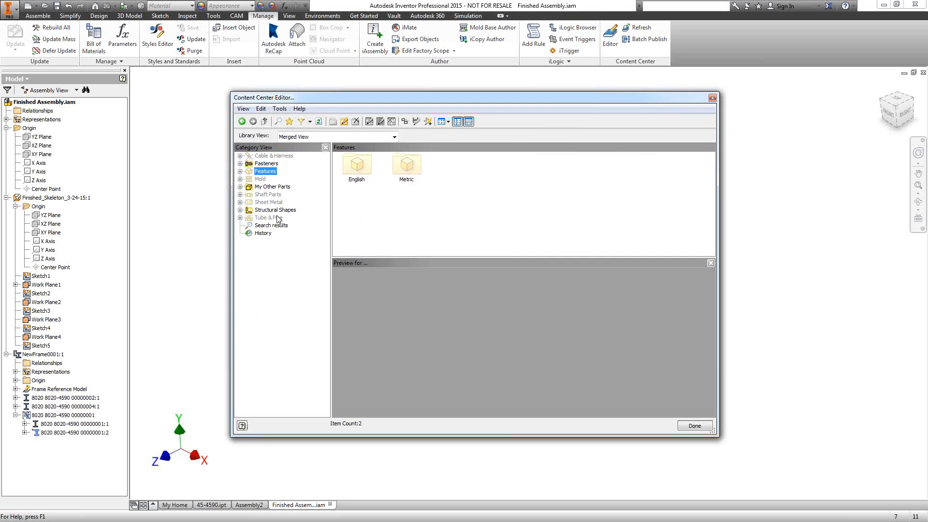
pyautogui.rightClick(265, 172)
pyautogui.moveTo(309, 191)
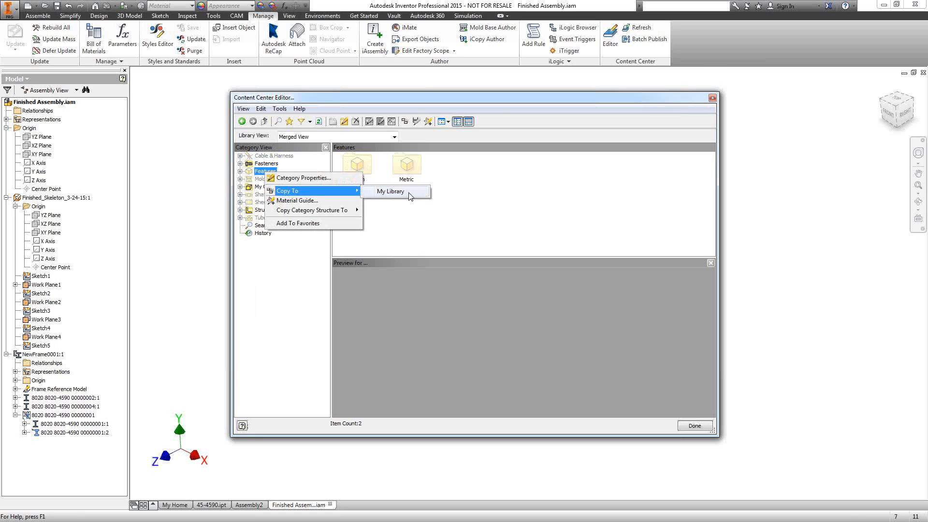
pyautogui.click(390, 191)
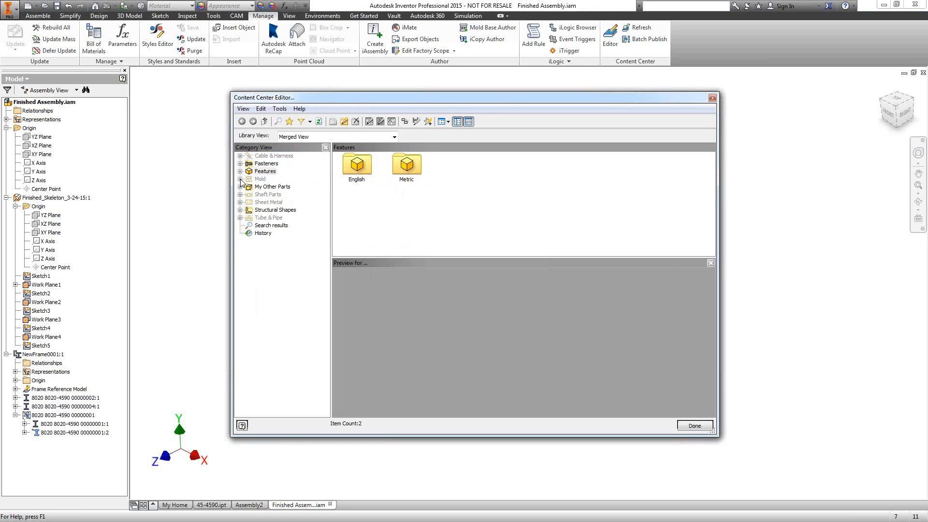
# Copy the DIN 615 family from the Angular Contact Ball Bearings category under Shaft Parts to My Library.
pyautogui.click(240, 194)
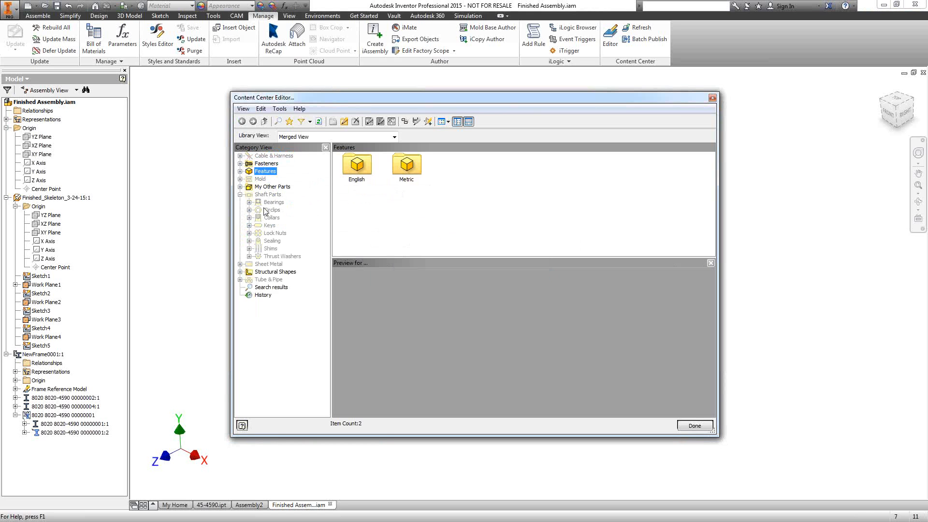
pyautogui.click(249, 202)
pyautogui.click(259, 210)
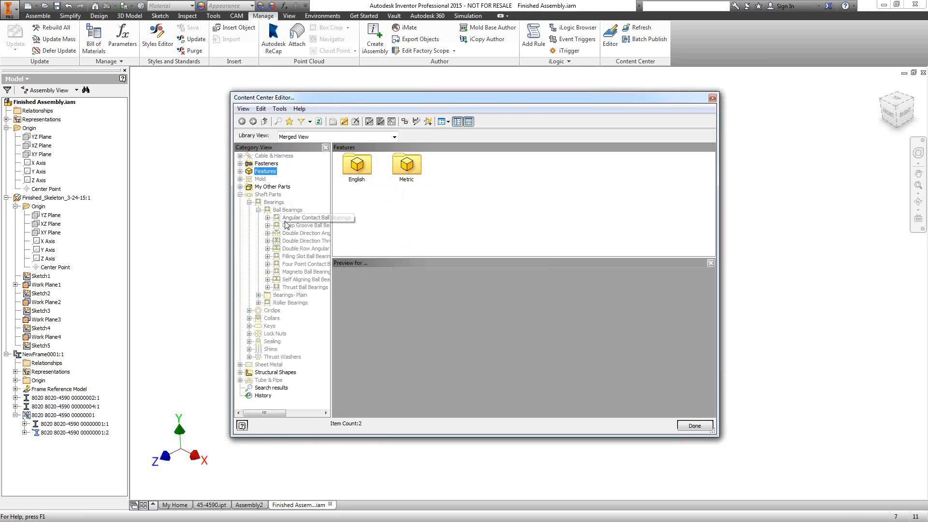
pyautogui.click(293, 217)
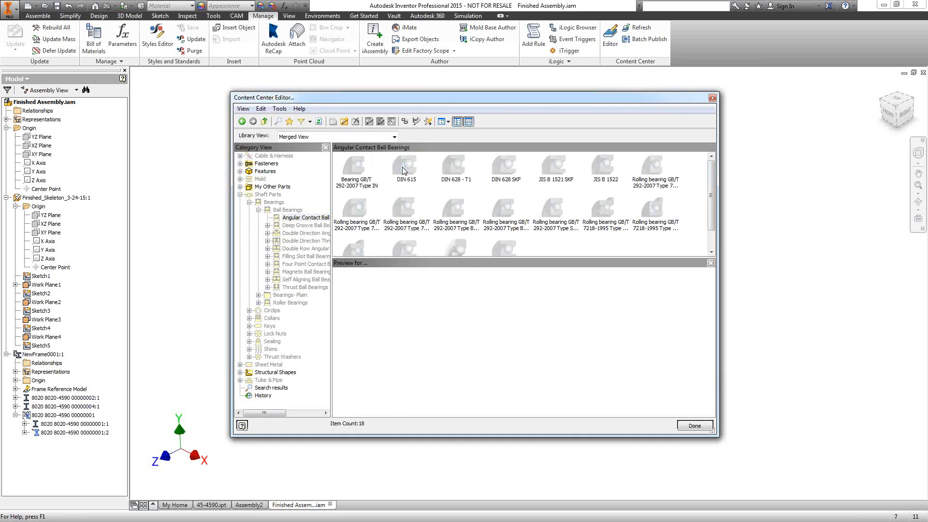
pyautogui.rightClick(404, 171)
pyautogui.moveTo(435, 206)
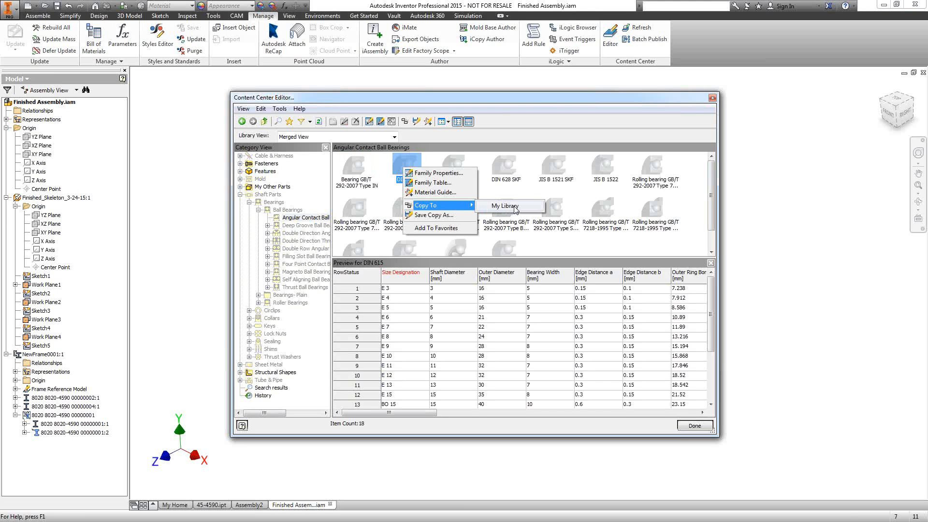
pyautogui.click(516, 209)
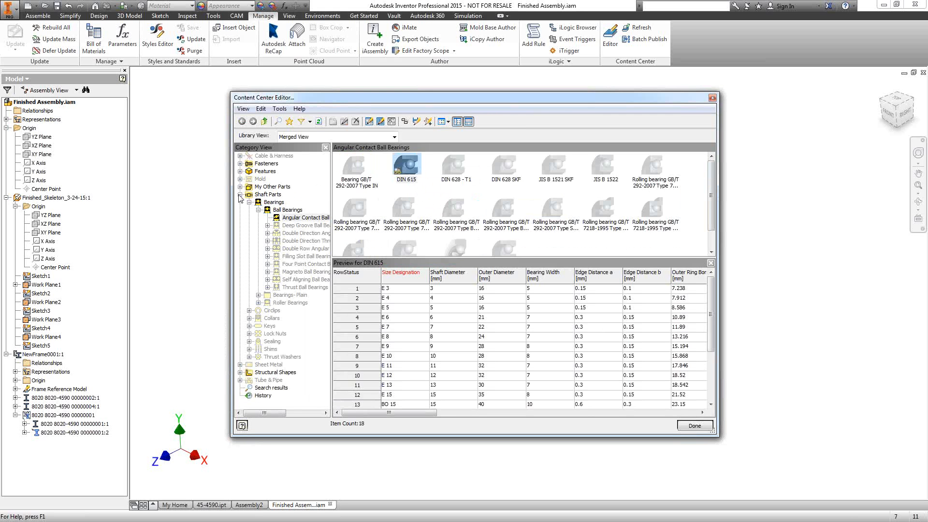
# Review the category properties of Shaft Parts, including its source library, without changing them.
pyautogui.rightClick(266, 195)
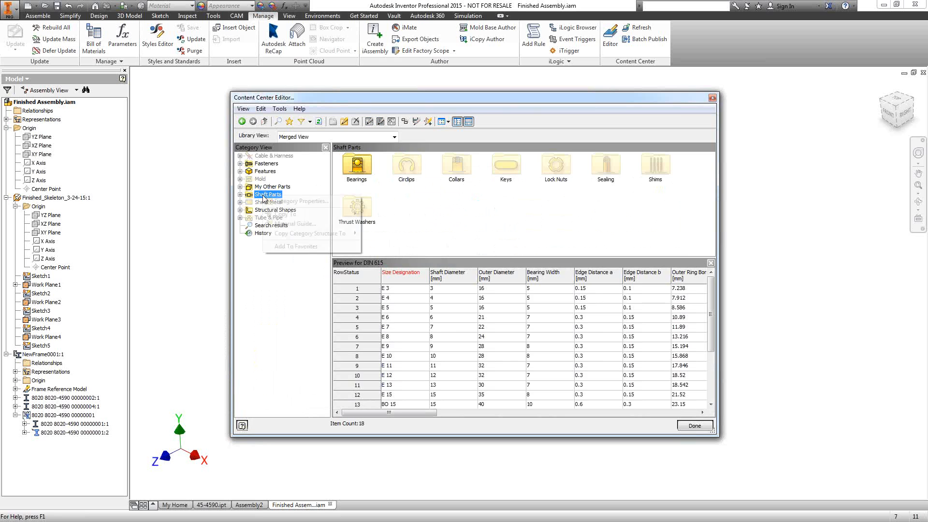
pyautogui.click(305, 201)
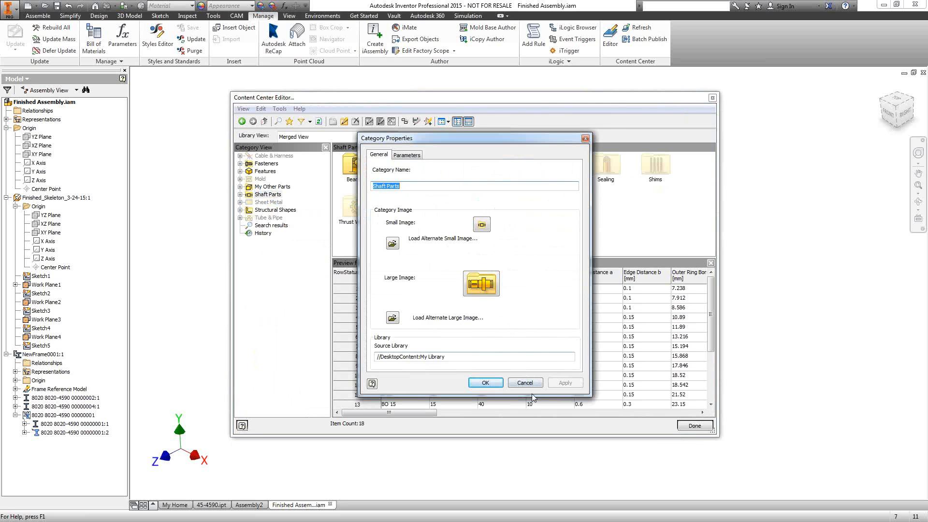
pyautogui.click(525, 383)
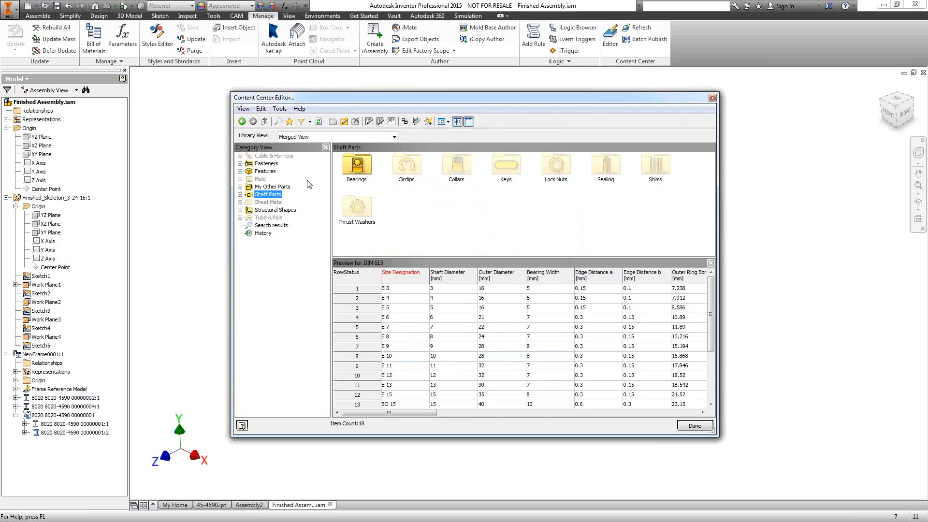
# Set the Content Center Editor's library view to My Library.
pyautogui.click(387, 138)
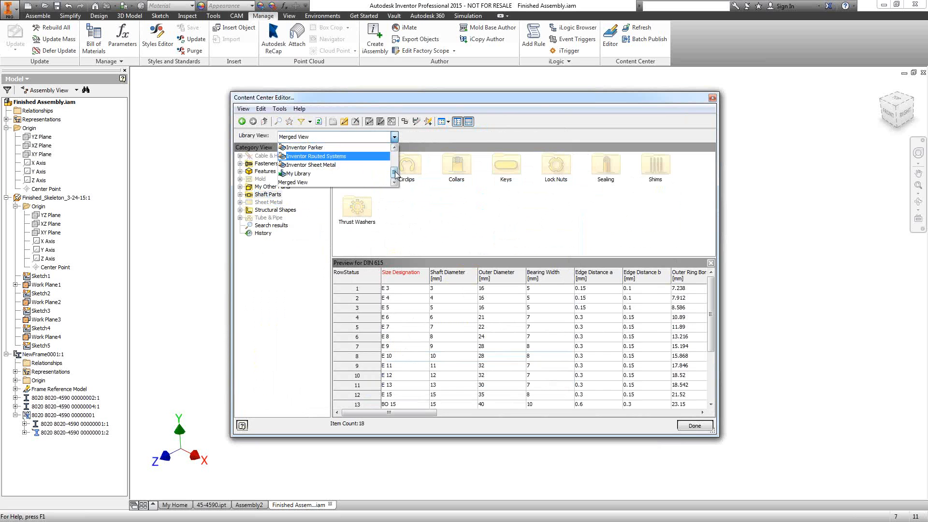
pyautogui.click(323, 174)
pyautogui.click(267, 237)
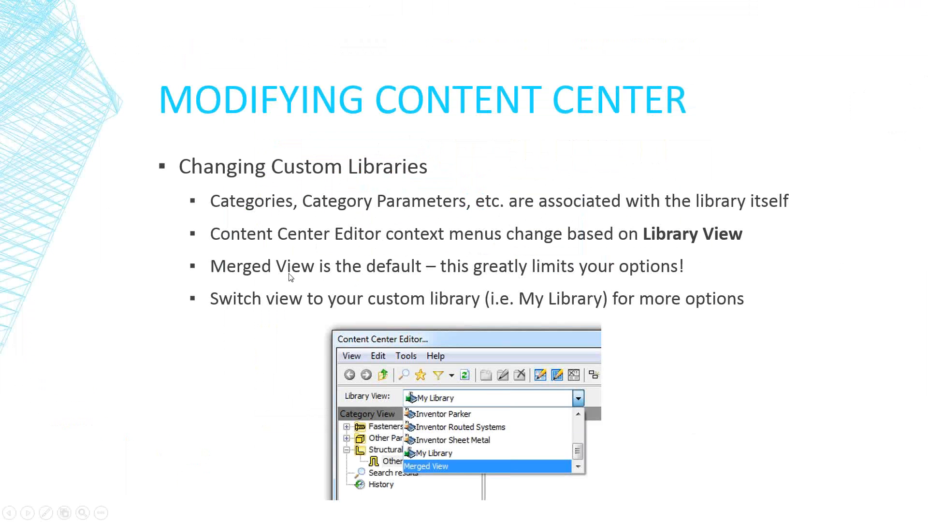
# Review the general properties, parameter mapping and thumbnail of the 45-4590 family in the Other category of Structural Shapes.
pyautogui.click(289, 274)
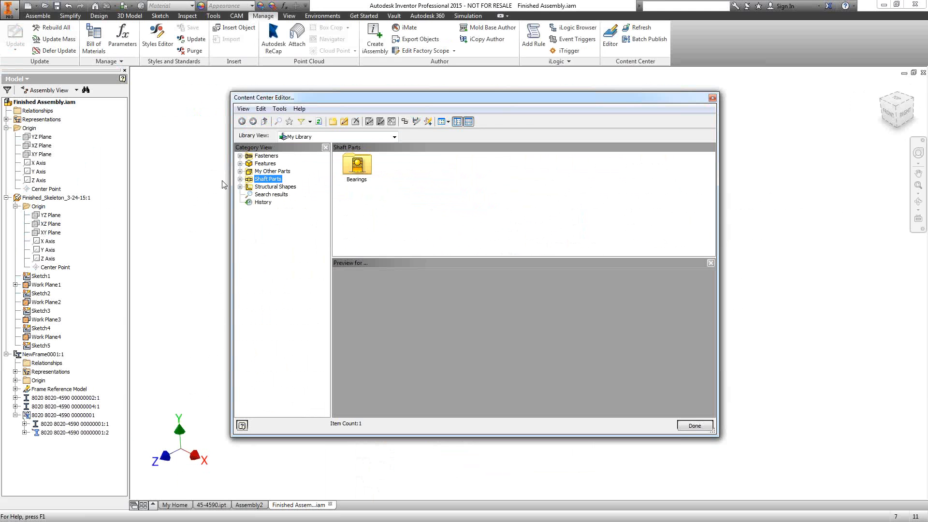
pyautogui.click(240, 187)
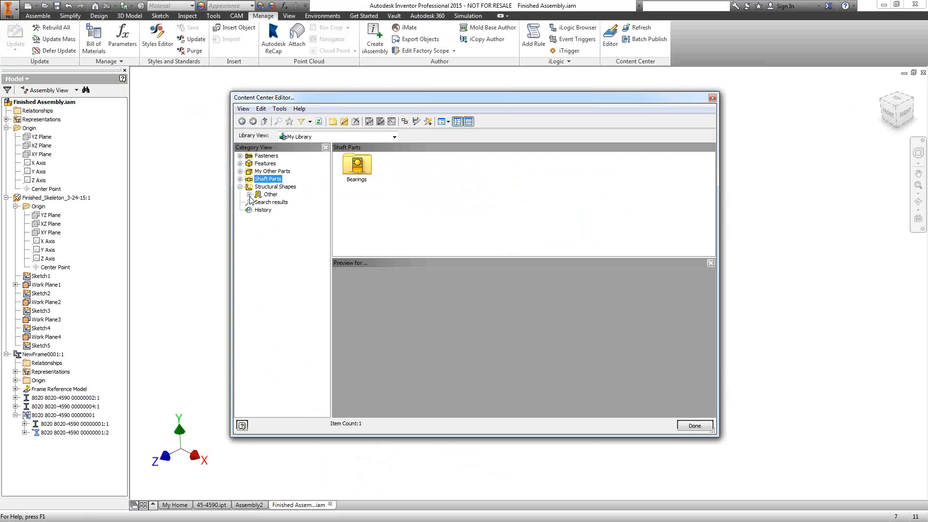
pyautogui.click(270, 194)
pyautogui.click(405, 174)
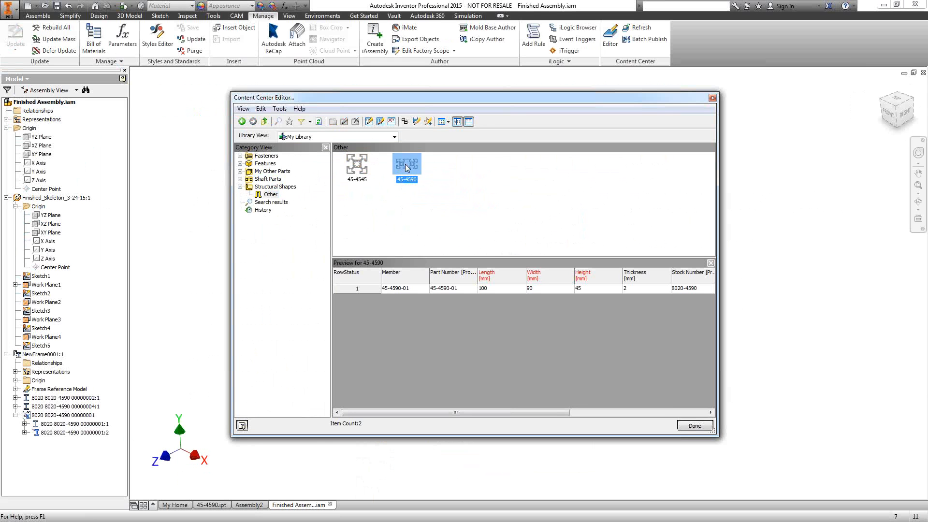
pyautogui.rightClick(405, 164)
pyautogui.click(433, 169)
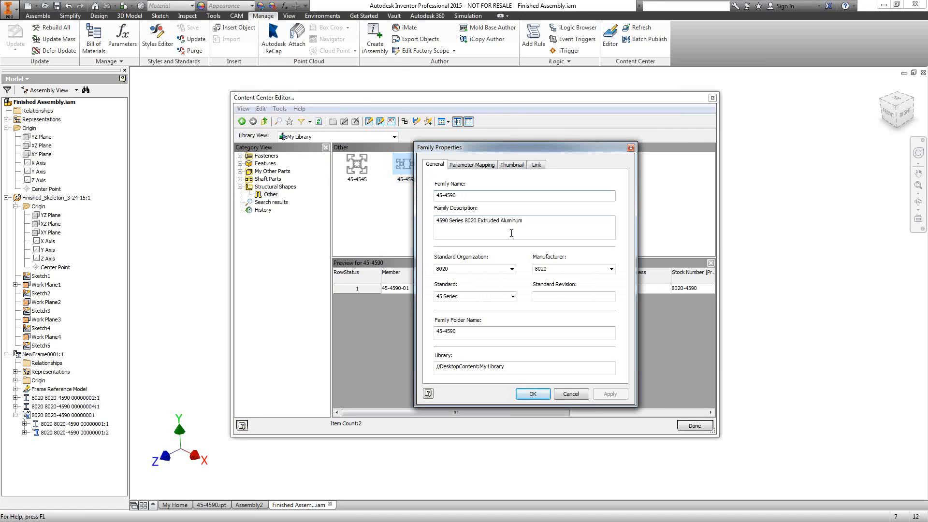
pyautogui.click(471, 165)
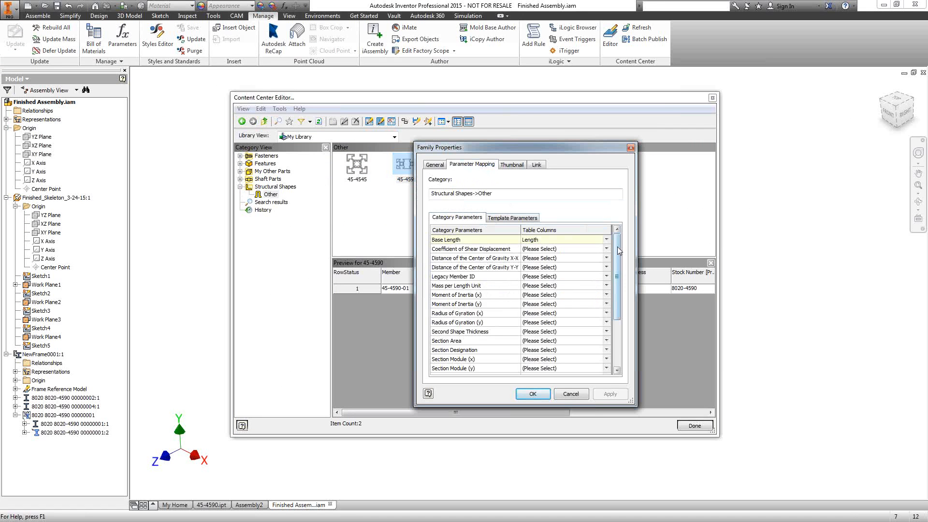
pyautogui.scroll(-5, 617, 247)
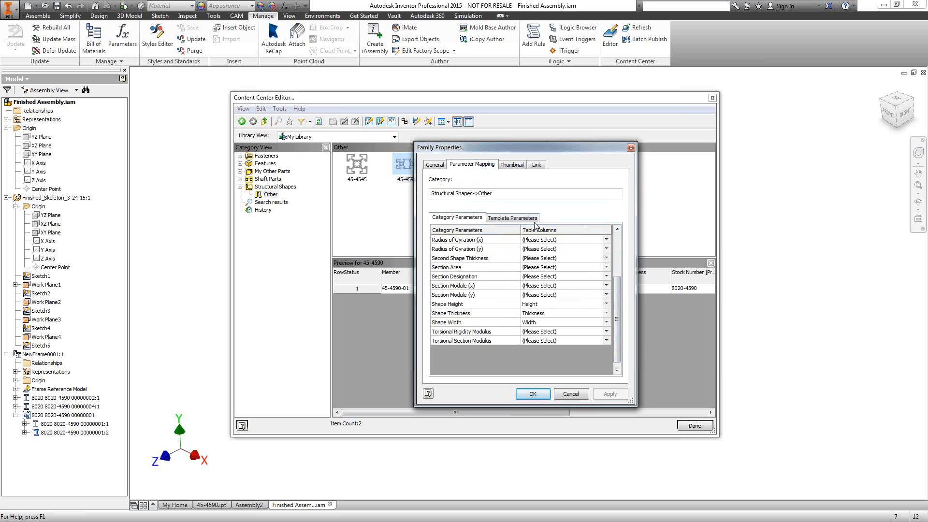
pyautogui.scroll(1, 620, 289)
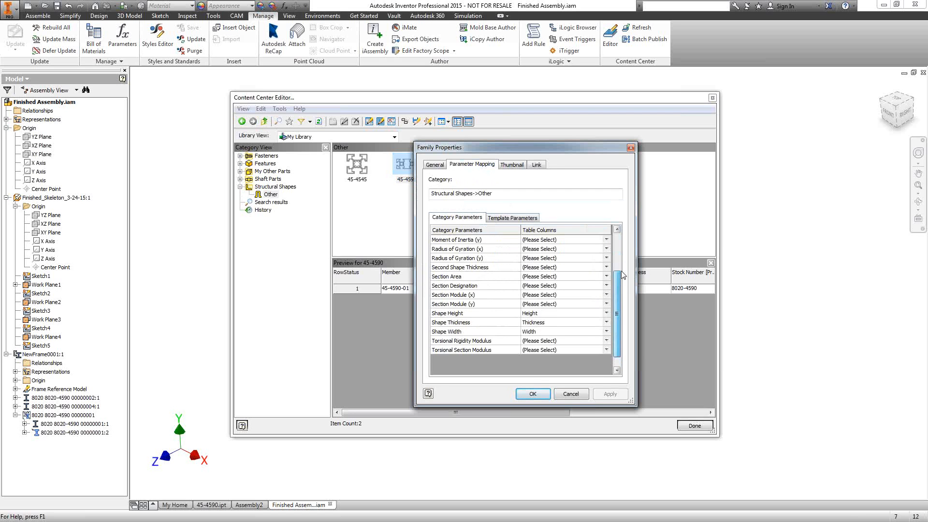
pyautogui.click(512, 164)
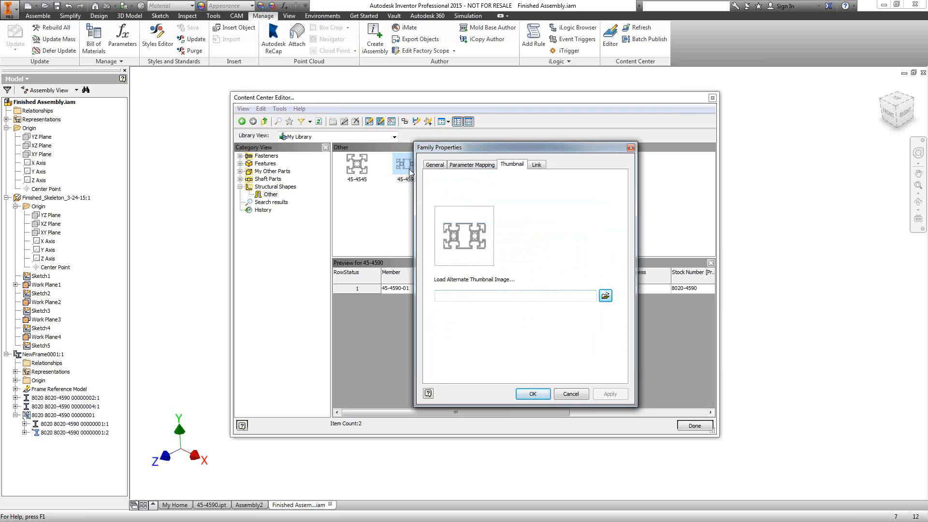
pyautogui.click(431, 165)
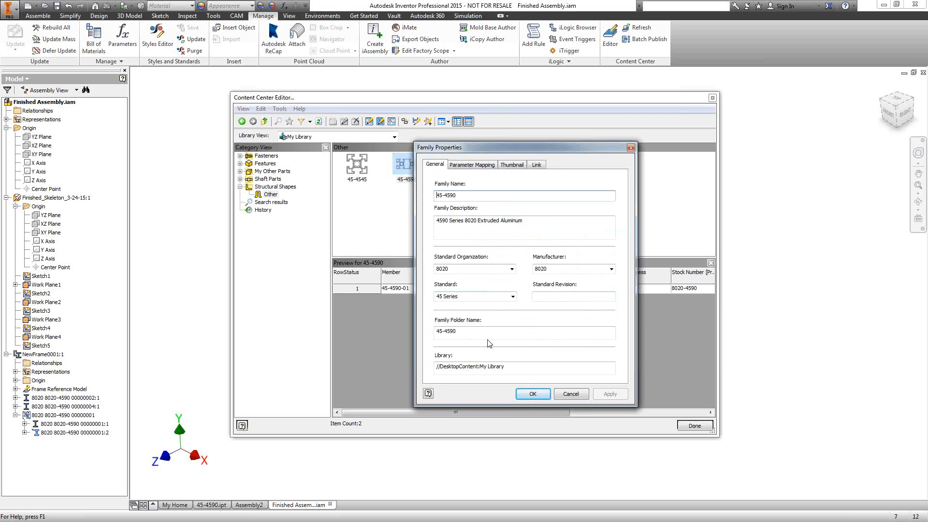
pyautogui.click(532, 394)
# Open the family table of 45-4590 and widen its Part Number column.
pyautogui.rightClick(413, 167)
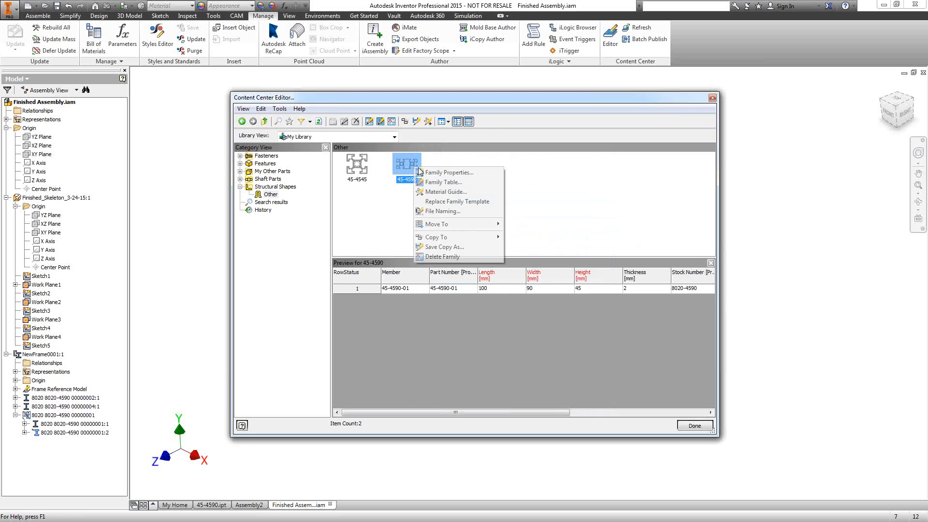
pyautogui.click(444, 184)
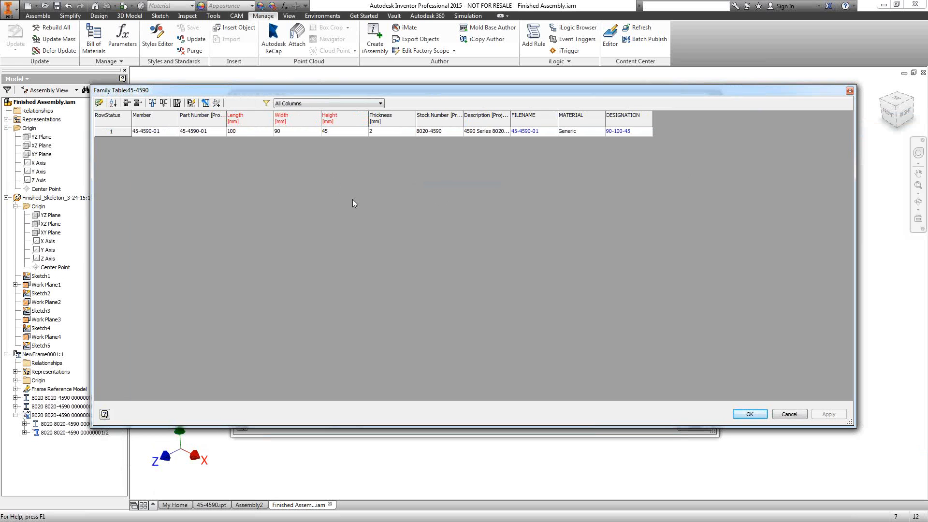
pyautogui.moveTo(226, 119); pyautogui.dragTo(252, 119)
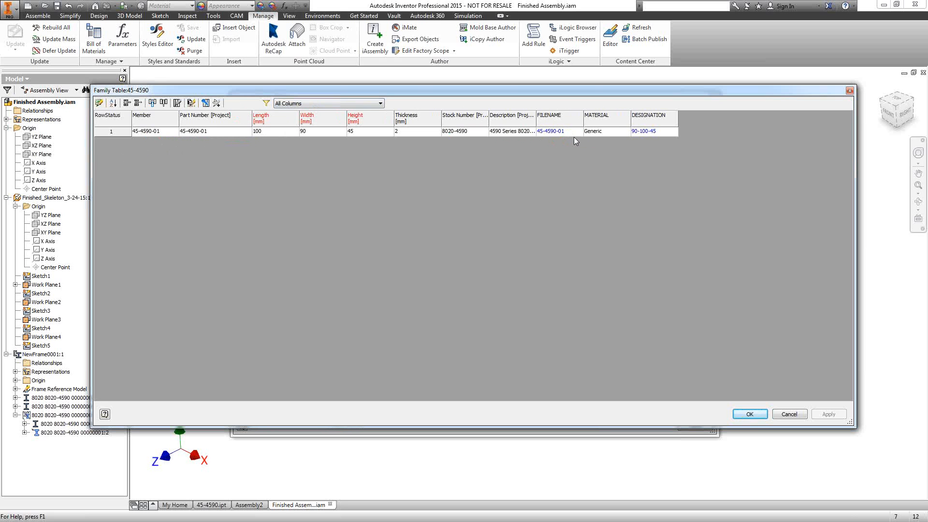
# Set the FILENAME column's expression to {Member} - {Length} in the 45-4590 family table.
pyautogui.rightClick(551, 122)
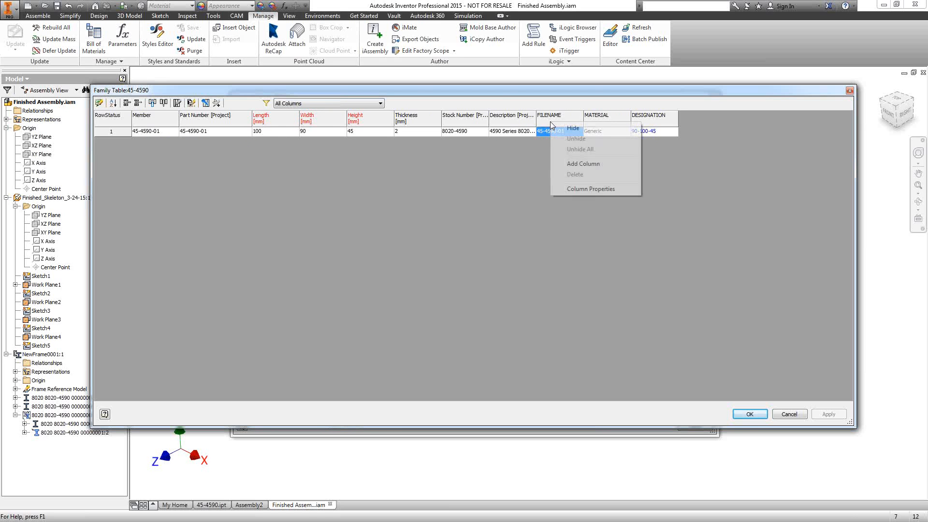
pyautogui.click(582, 188)
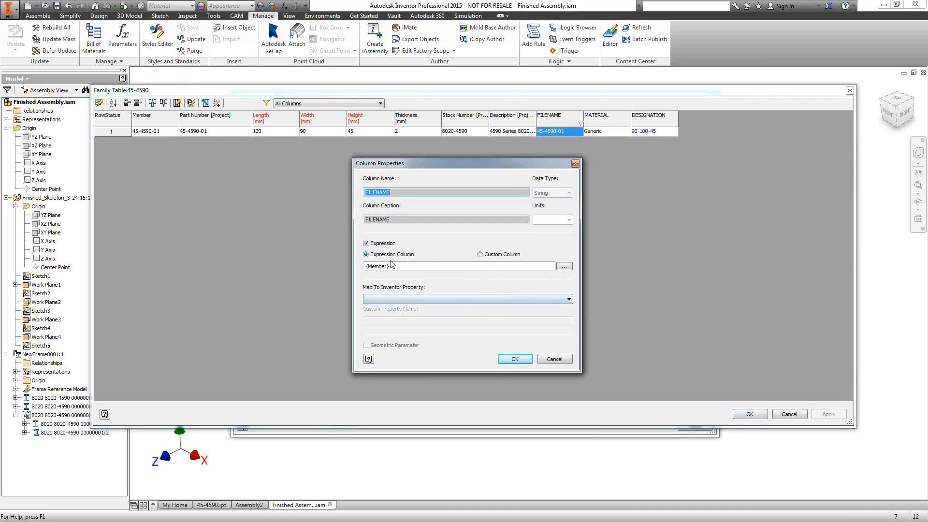
pyautogui.click(402, 266)
pyautogui.click(565, 267)
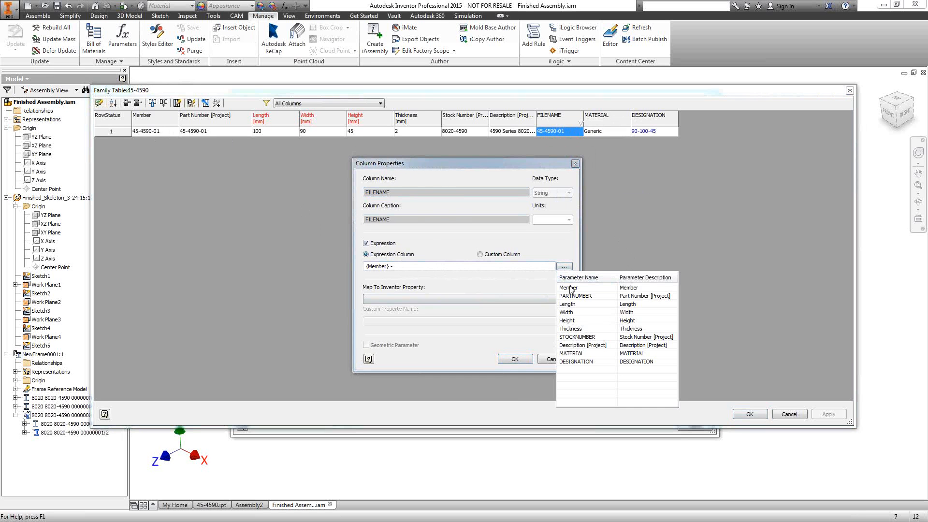
pyautogui.click(569, 305)
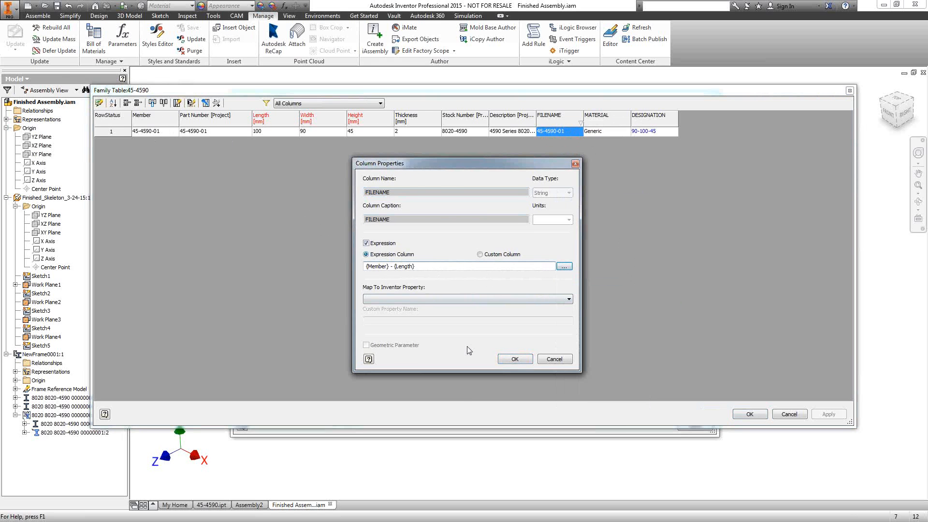
pyautogui.click(514, 360)
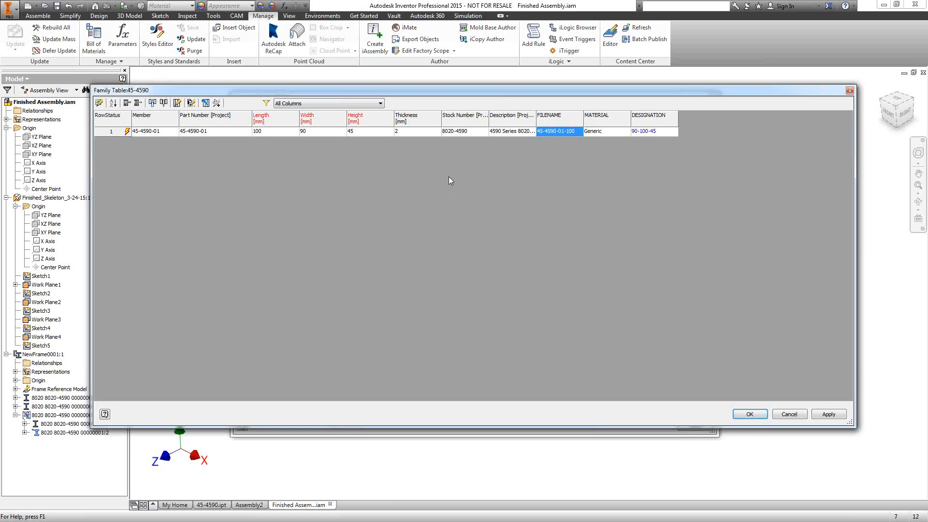
# Examine which Inventor properties a new family table column can be mapped to, without adding the column.
pyautogui.click(152, 103)
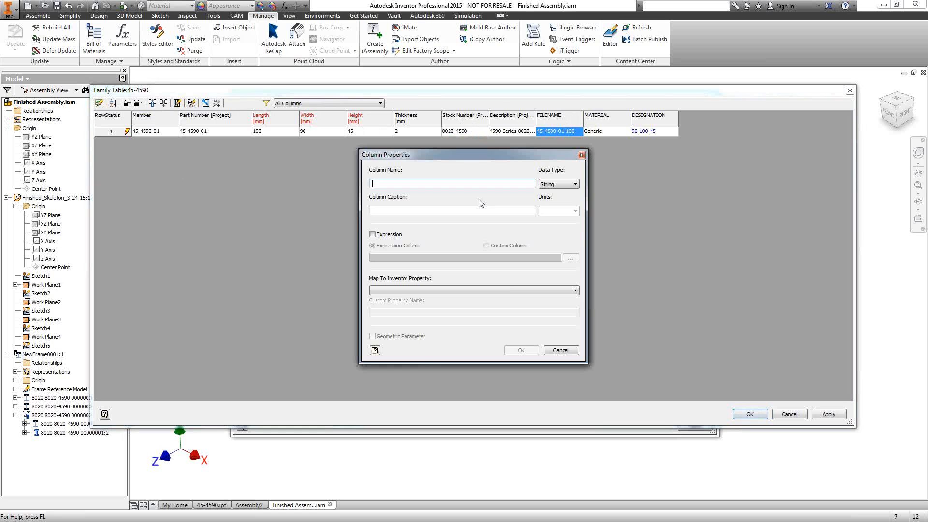
pyautogui.click(454, 291)
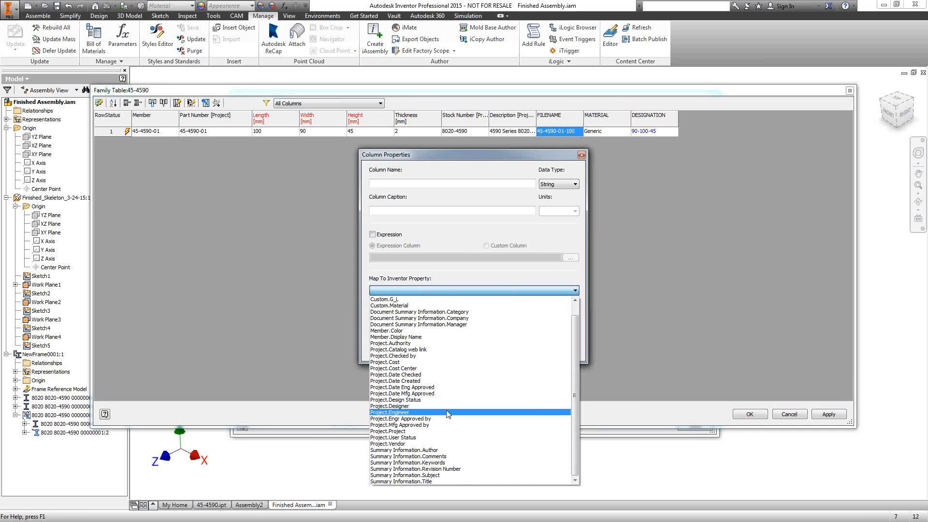
pyautogui.scroll(1, 437, 382)
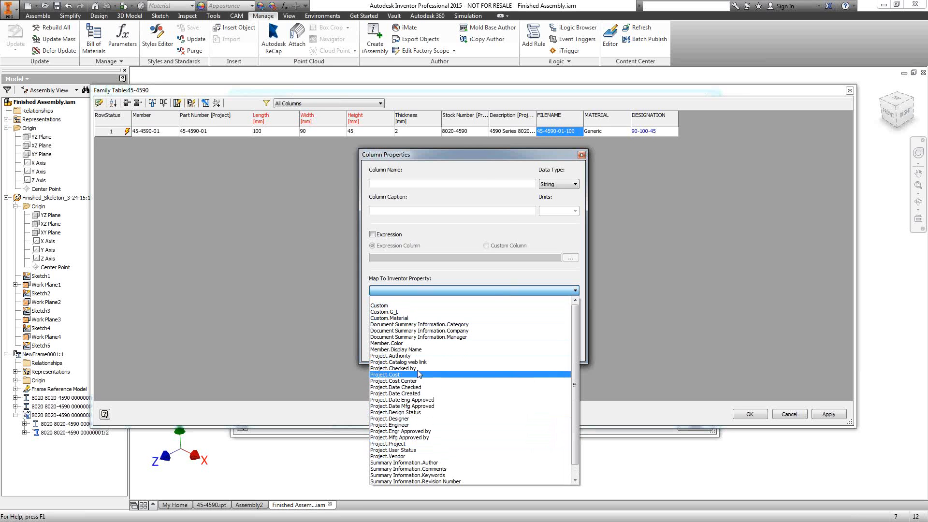
pyautogui.click(488, 169)
pyautogui.click(582, 155)
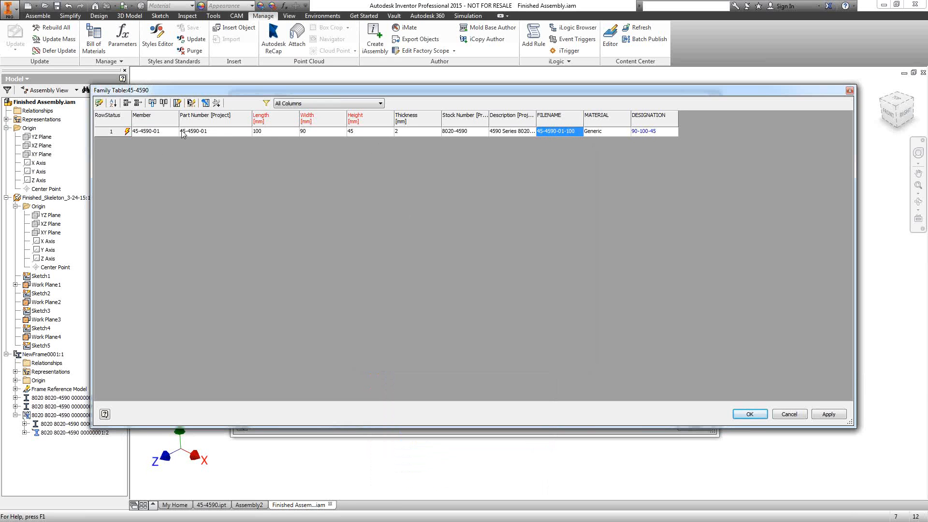
# Clear the Inventor property mapping of the Part Number column.
pyautogui.rightClick(219, 122)
pyautogui.click(248, 188)
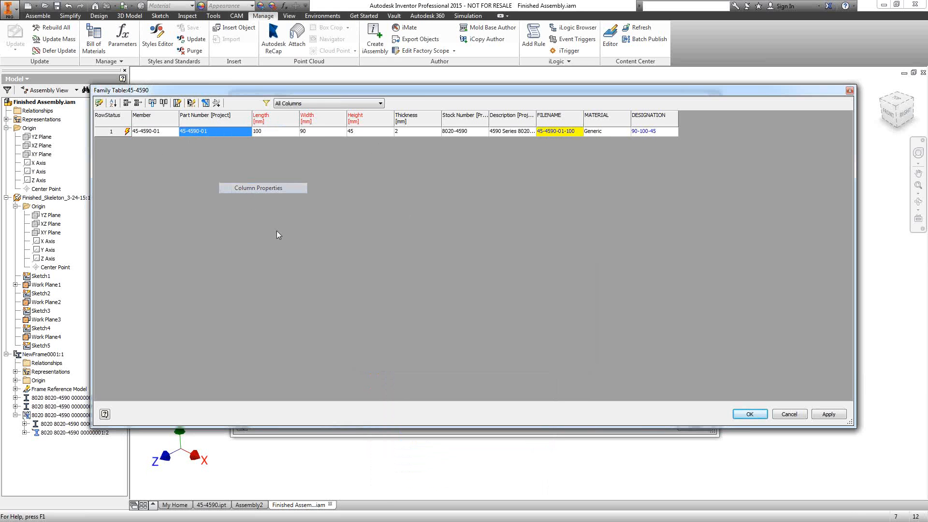
pyautogui.click(420, 290)
pyautogui.scroll(2, 420, 297)
pyautogui.click(419, 299)
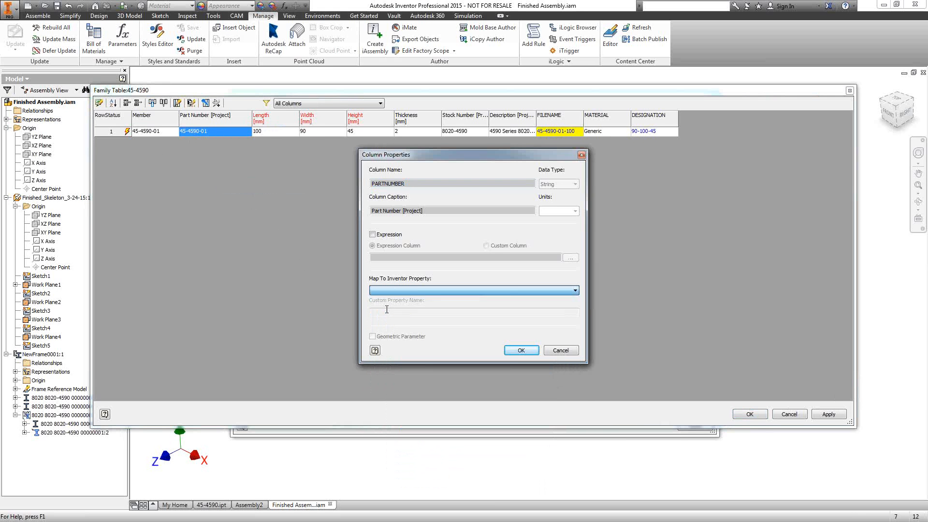
pyautogui.click(520, 350)
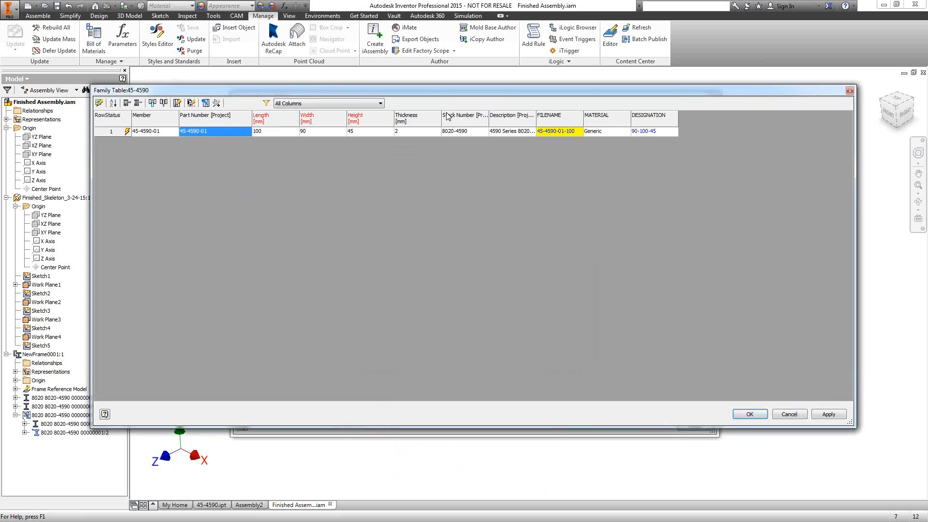
# Map the Stock Number column to Project.Part Number and publish the edited 45-4590 family table to the library.
pyautogui.click(455, 121)
pyautogui.rightClick(458, 119)
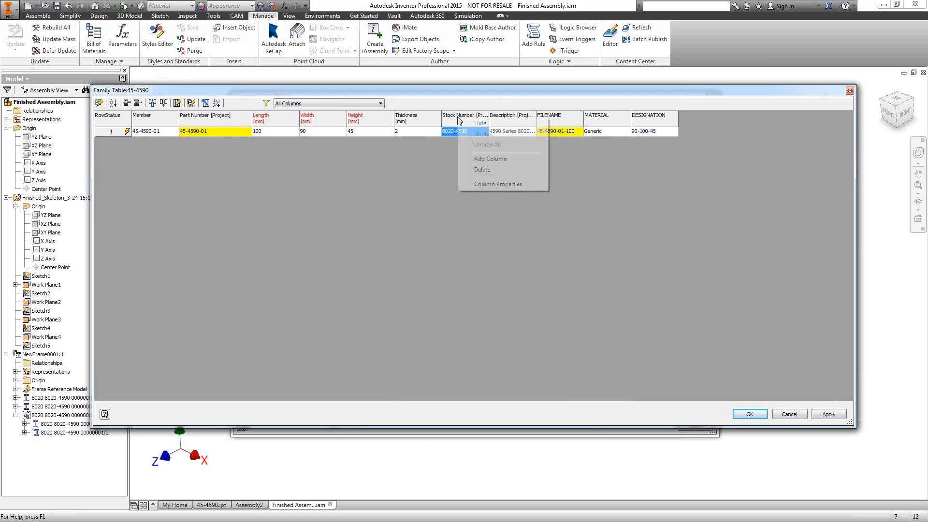
pyautogui.click(493, 184)
pyautogui.click(422, 291)
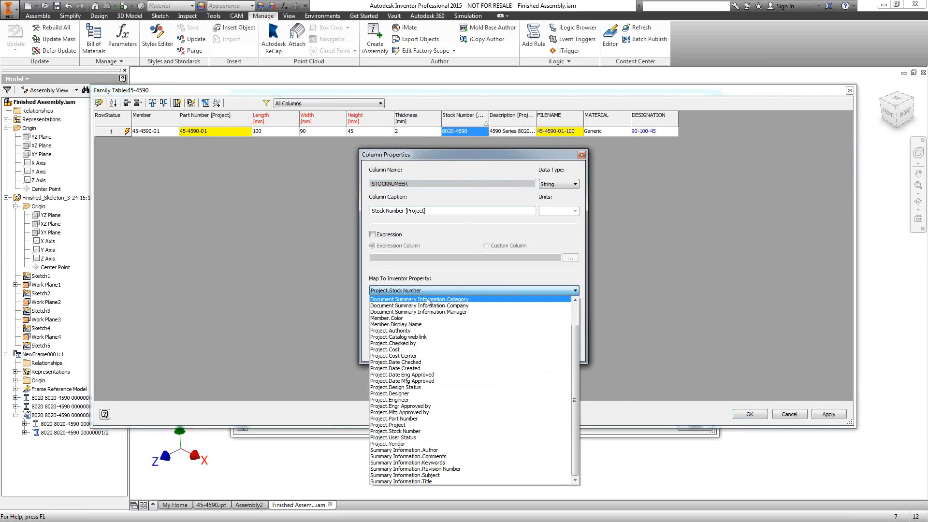
pyautogui.click(441, 419)
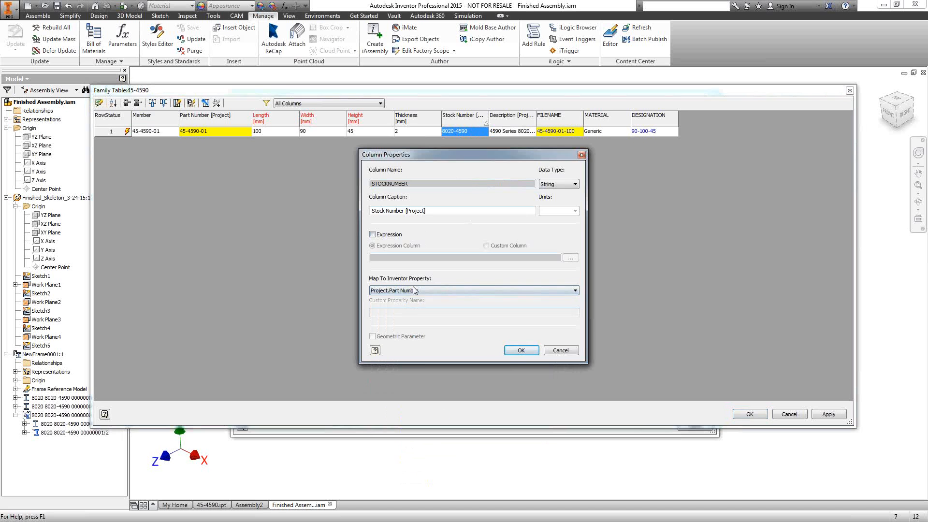
pyautogui.click(520, 352)
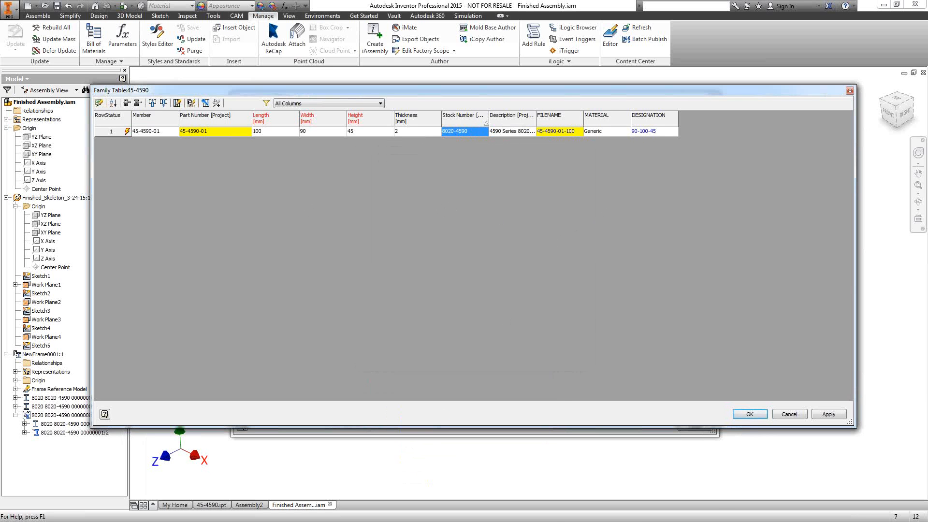
pyautogui.click(750, 415)
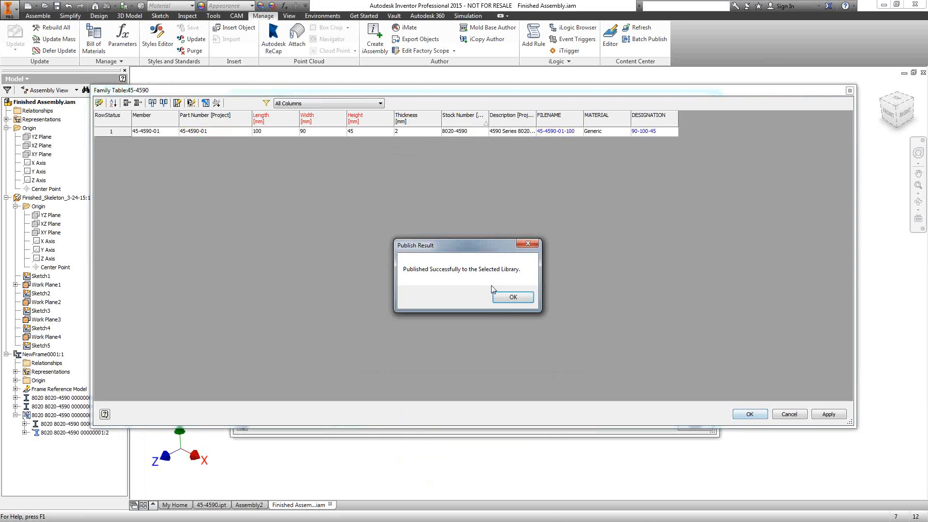
pyautogui.click(513, 297)
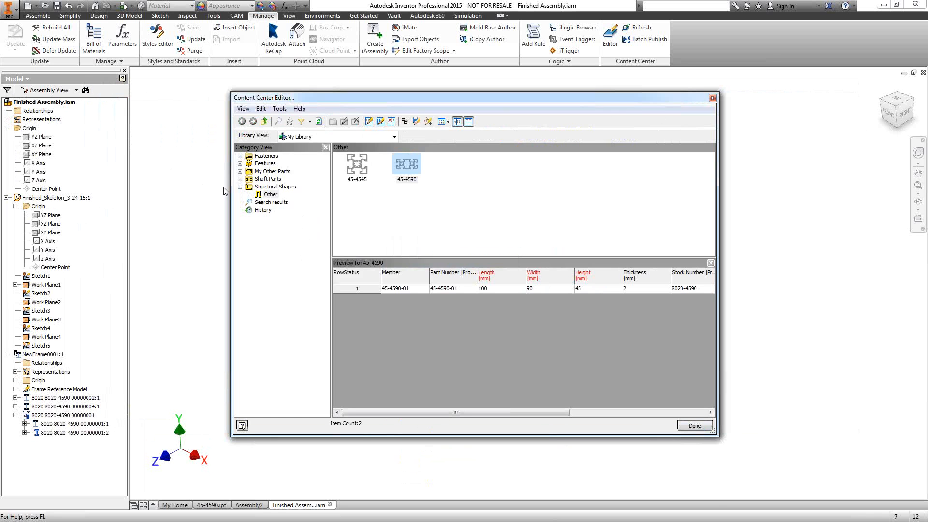
# Switch the library view to Inventor ANSI with the Structural Shapes category selected.
pyautogui.click(255, 187)
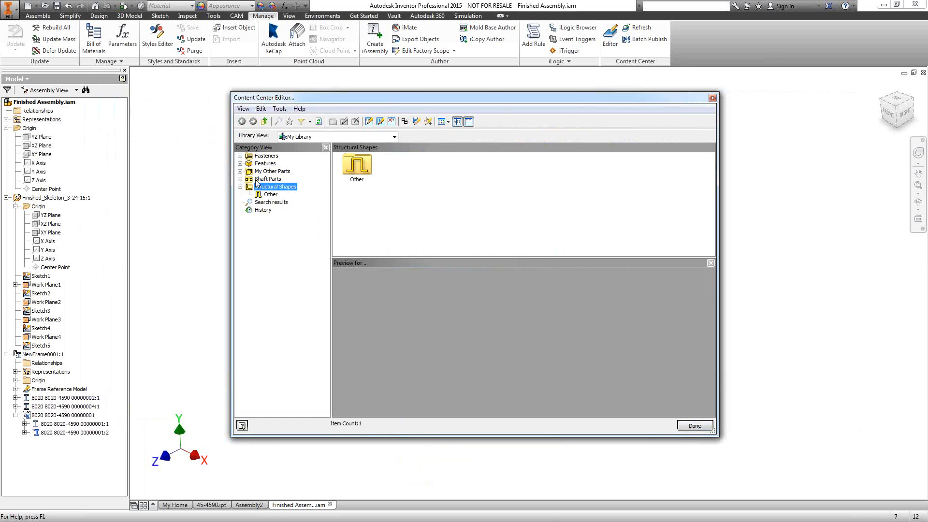
pyautogui.click(395, 137)
pyautogui.moveTo(395, 173); pyautogui.dragTo(396, 149)
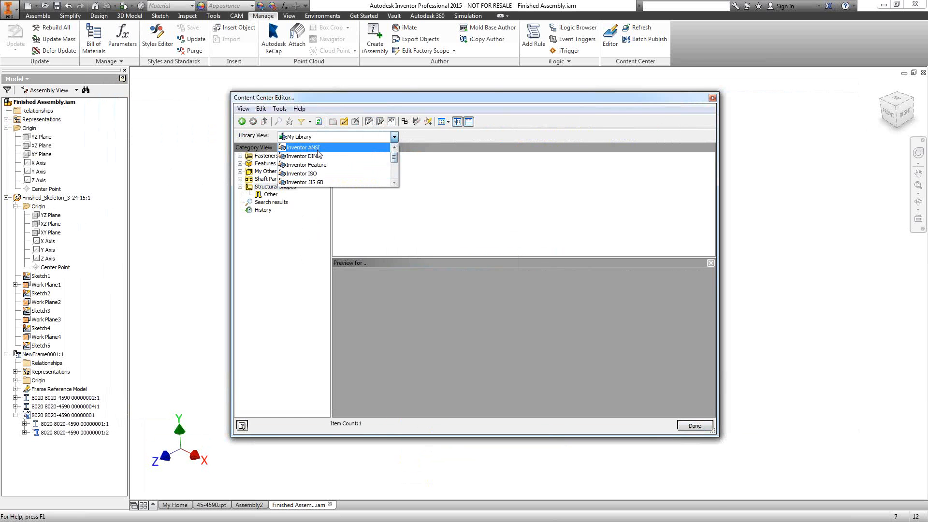
pyautogui.click(338, 147)
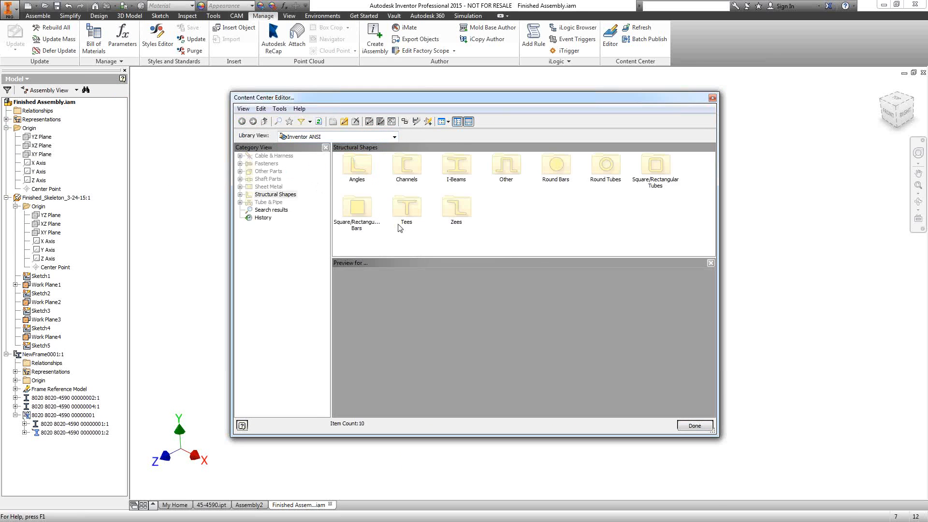
# Copy the ANSI AISC (Square) family from the Square/Rectangular Tubes category to My Library.
pyautogui.click(652, 167)
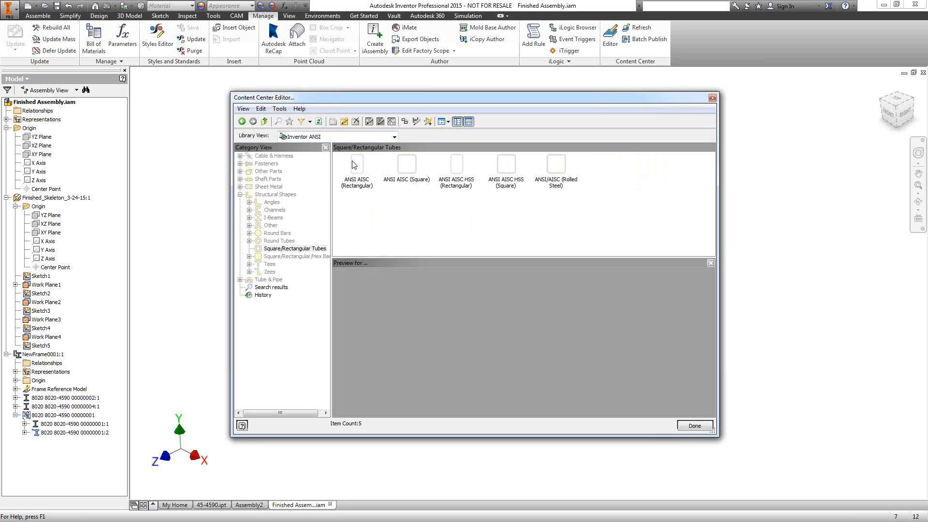
pyautogui.click(407, 168)
pyautogui.rightClick(407, 165)
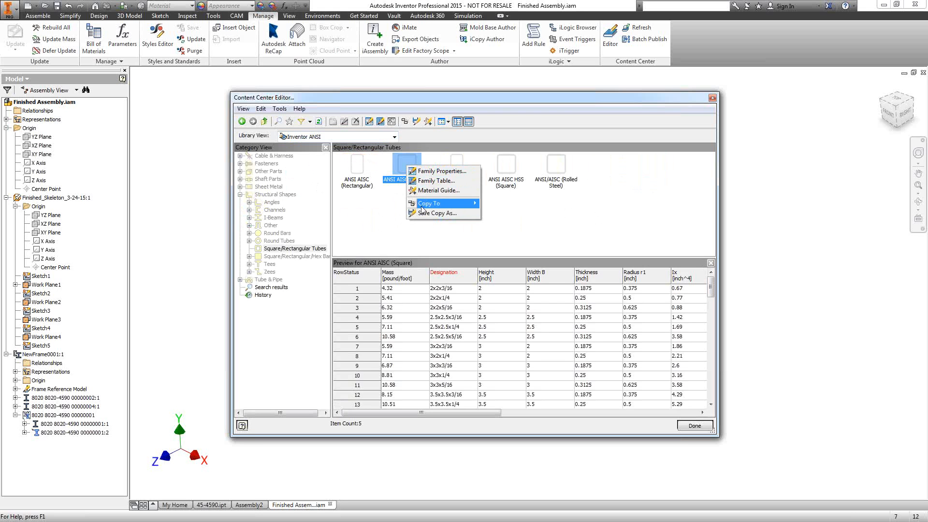
pyautogui.moveTo(435, 203)
pyautogui.click(507, 204)
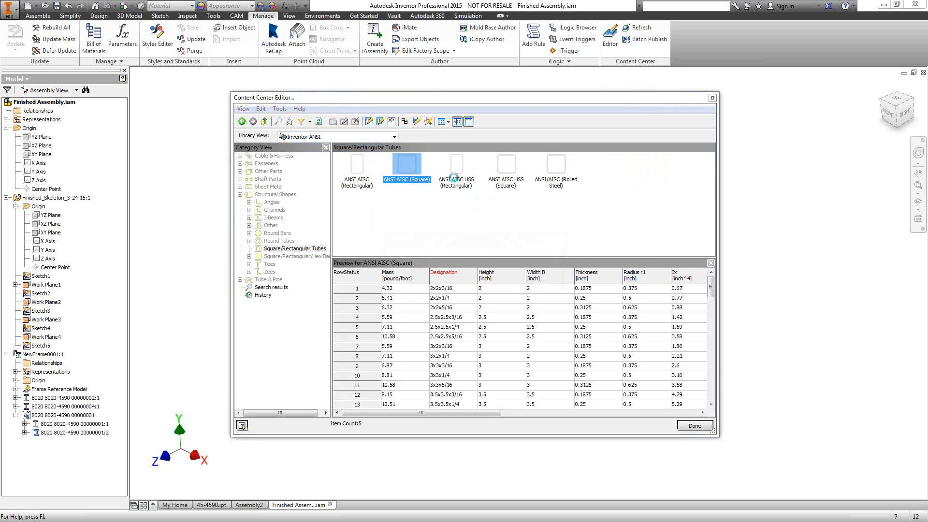
# Check whether the Material value of the first row in the ANSI AISC (Square) family table can be edited, without changing it.
pyautogui.rightClick(405, 169)
pyautogui.click(422, 179)
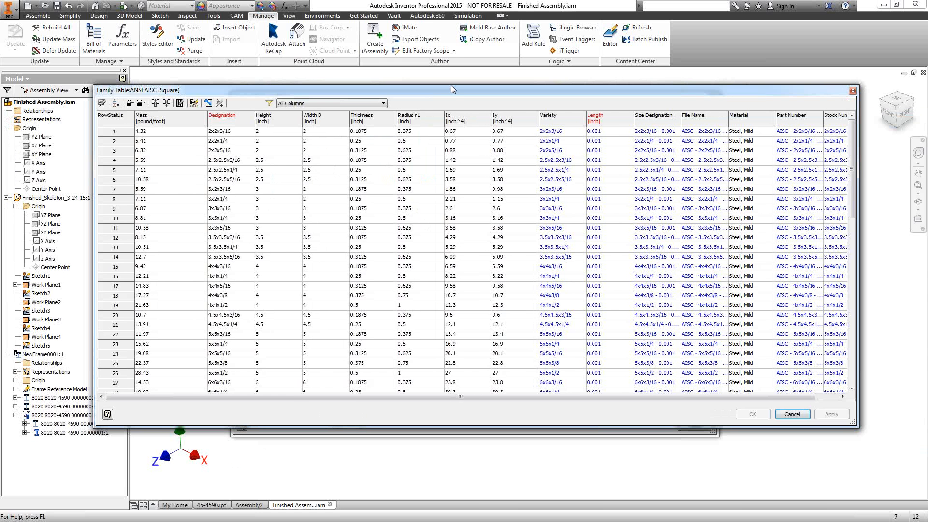
pyautogui.moveTo(451, 85); pyautogui.dragTo(490, 78)
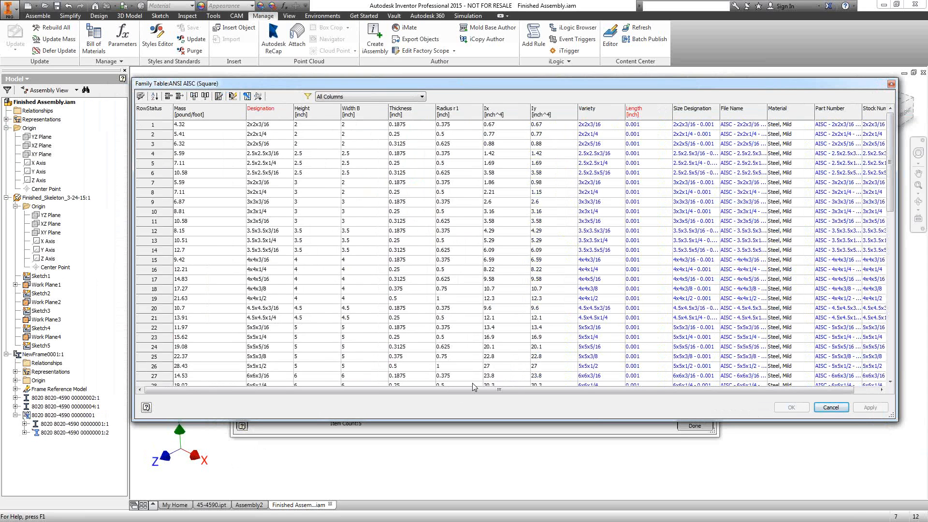
pyautogui.click(789, 125)
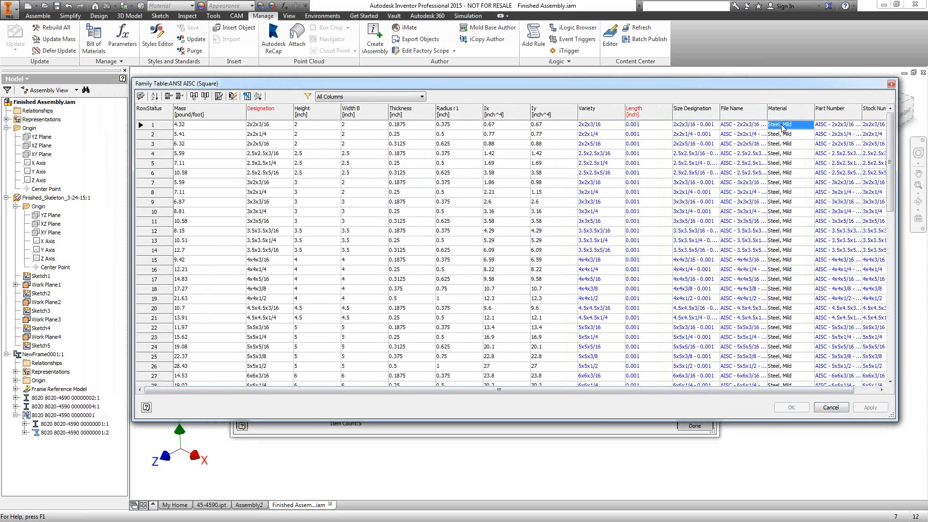
pyautogui.rightClick(781, 124)
pyautogui.click(777, 125)
pyautogui.click(831, 407)
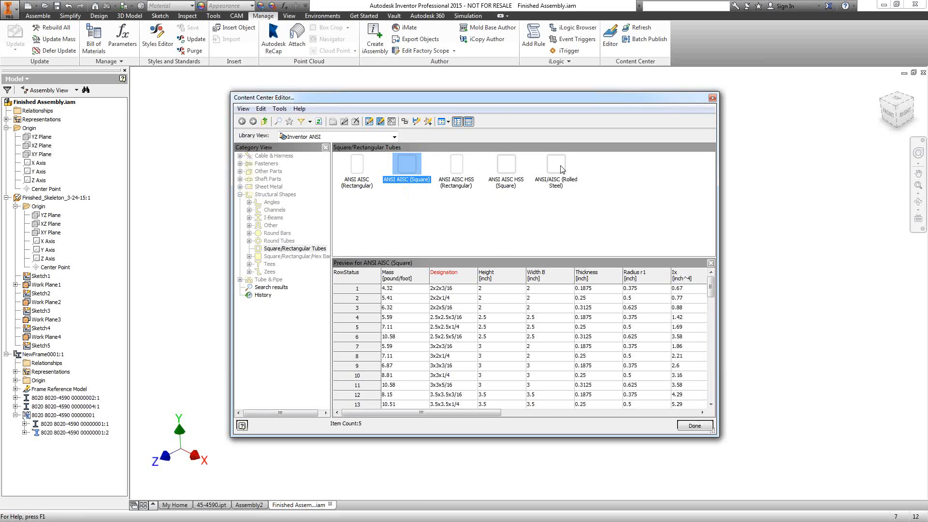
# Examine the Material column and the full list of member rows in the ANSI AISC (Square) family preview.
pyautogui.click(503, 213)
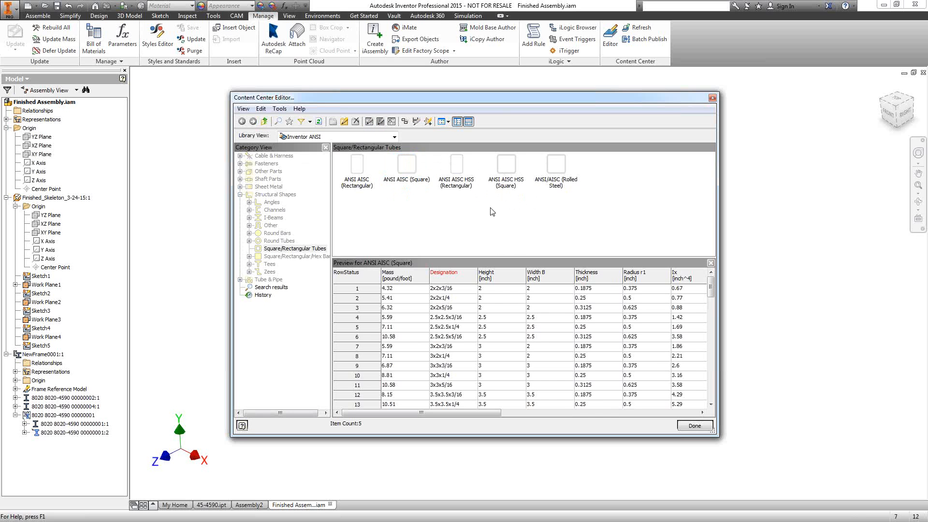
pyautogui.click(408, 168)
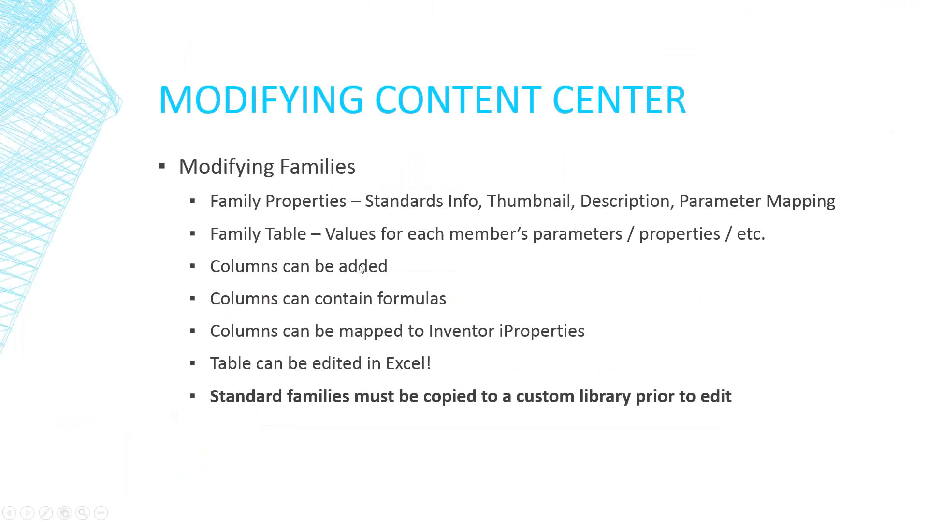
pyautogui.press('Right')
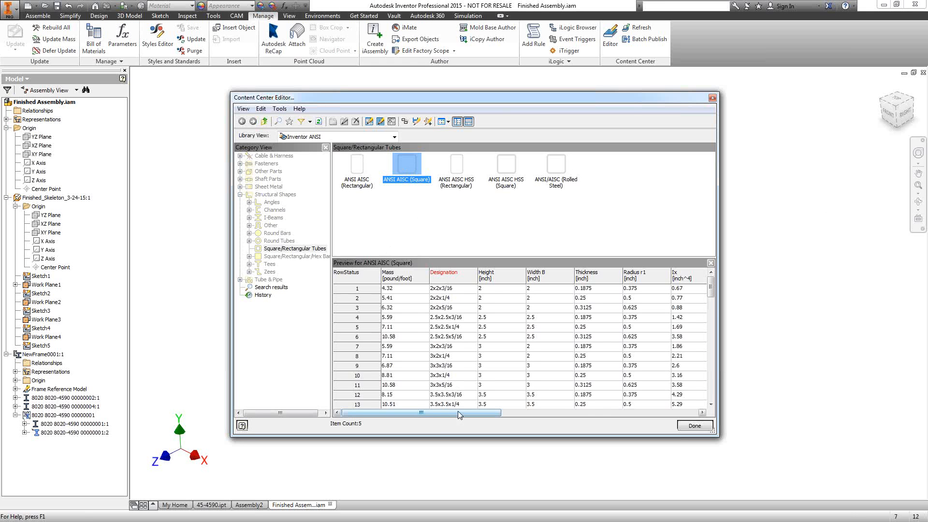
pyautogui.moveTo(457, 411); pyautogui.dragTo(604, 410)
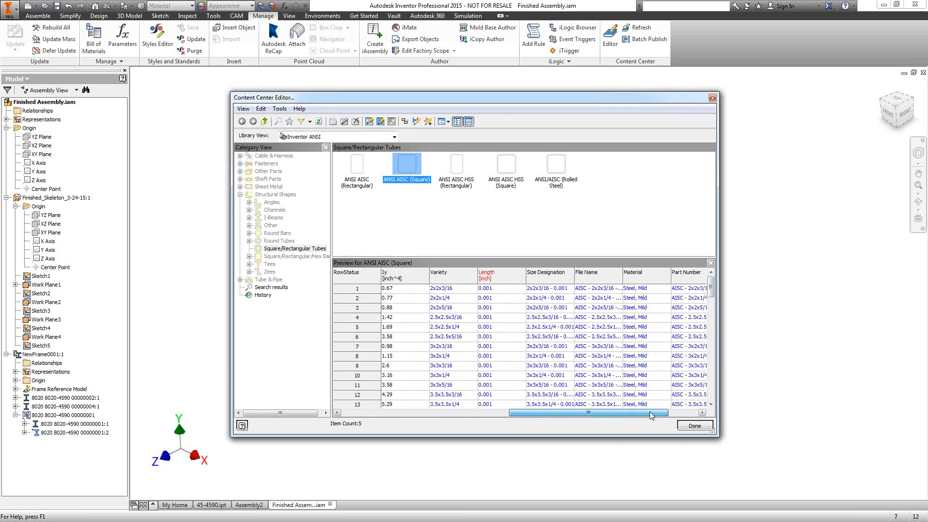
pyautogui.moveTo(650, 414); pyautogui.dragTo(672, 413)
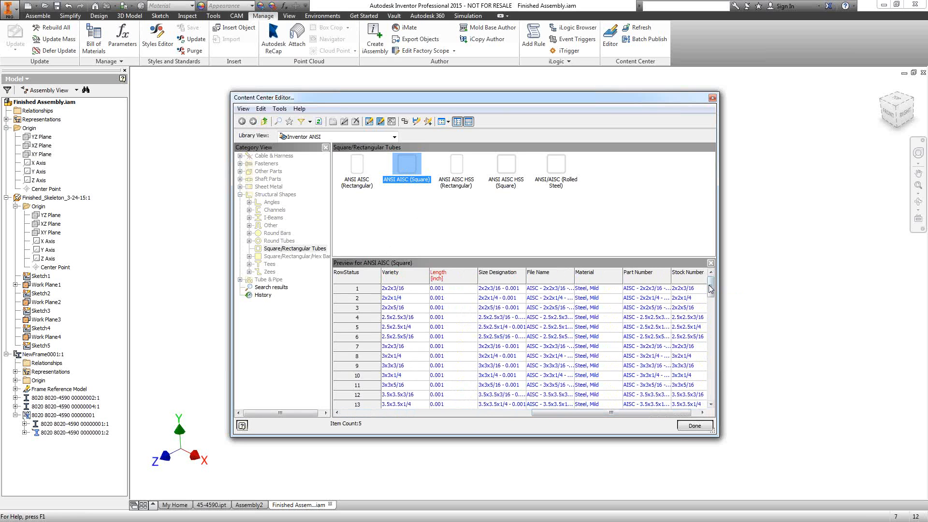
pyautogui.moveTo(710, 285); pyautogui.dragTo(710, 392)
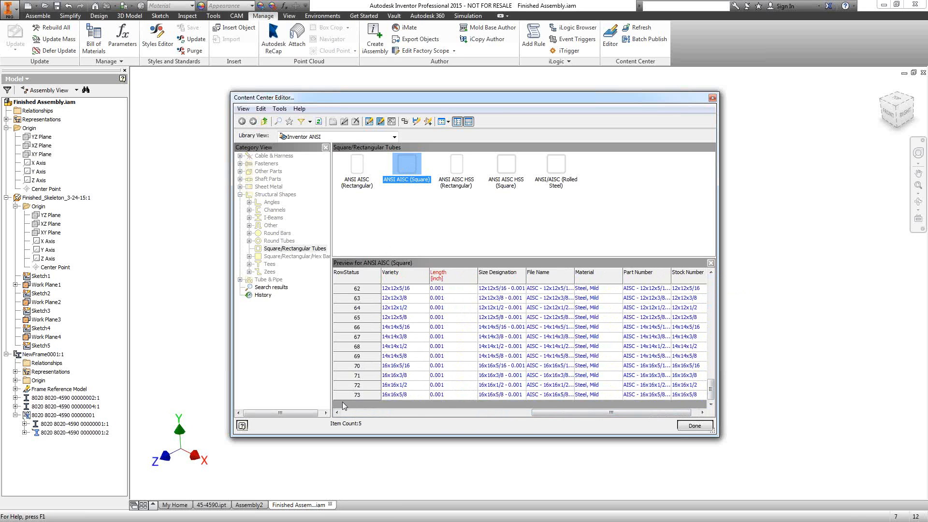
pyautogui.click(431, 216)
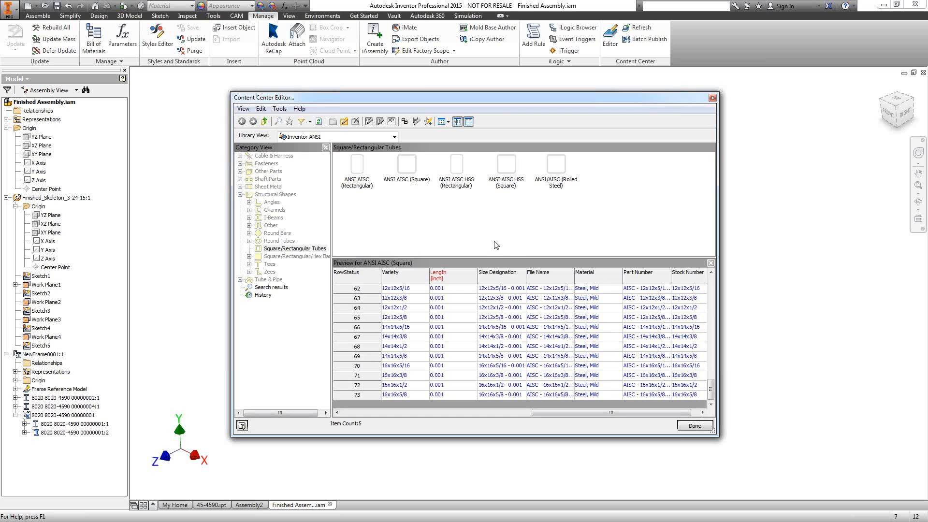
# Start the Material Guide for ANSI AISC (Square), adding materials as new family members with My Library as the read/write library.
pyautogui.rightClick(406, 166)
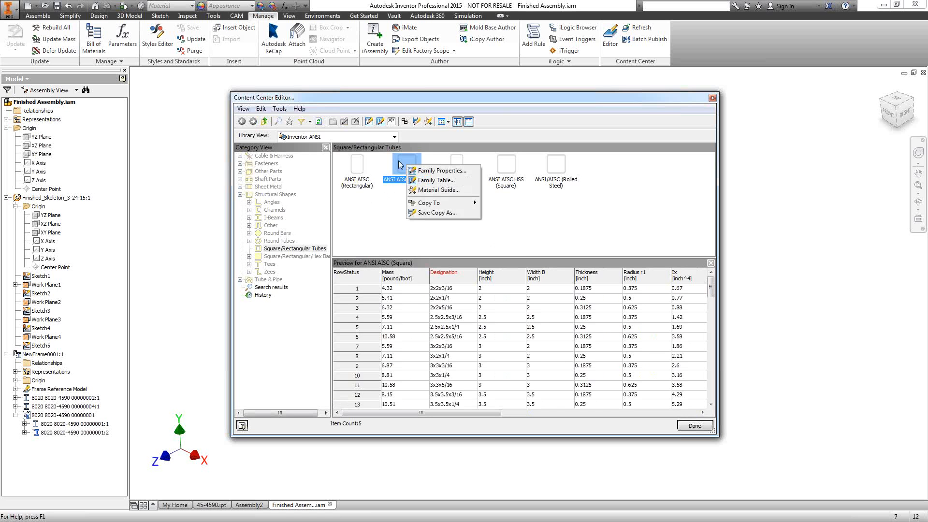
pyautogui.click(428, 192)
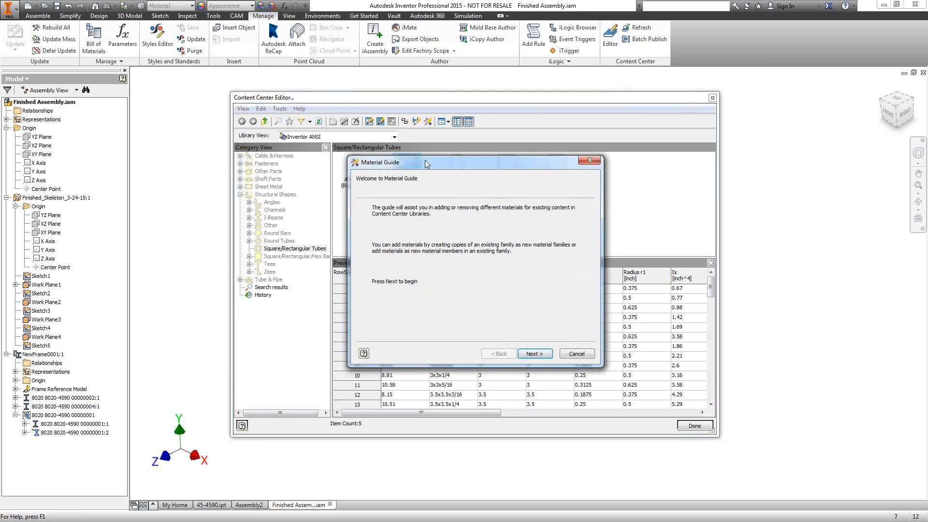
pyautogui.moveTo(427, 164); pyautogui.dragTo(429, 158)
pyautogui.click(537, 348)
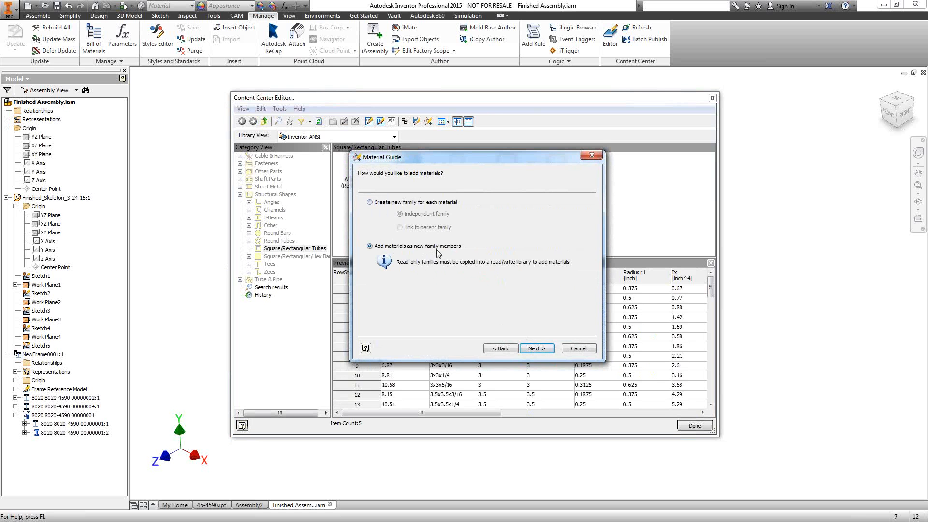
pyautogui.click(538, 351)
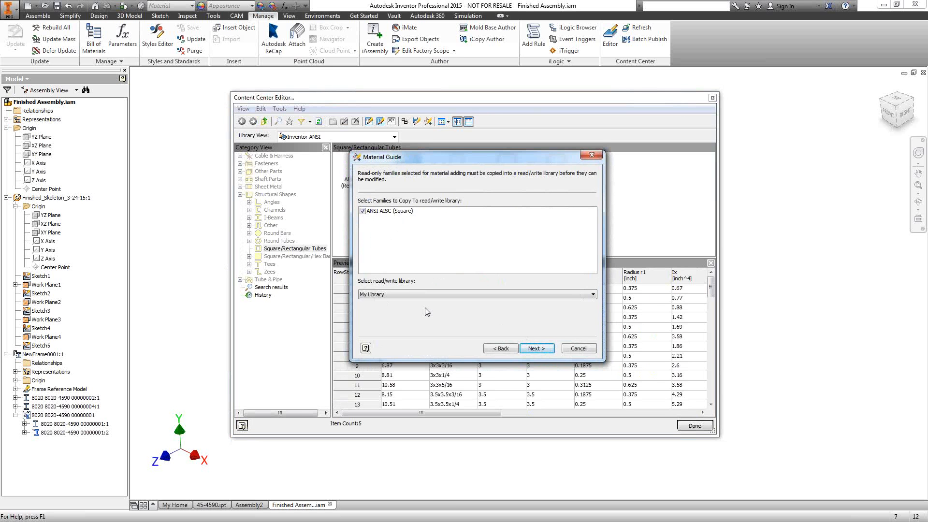
pyautogui.click(537, 349)
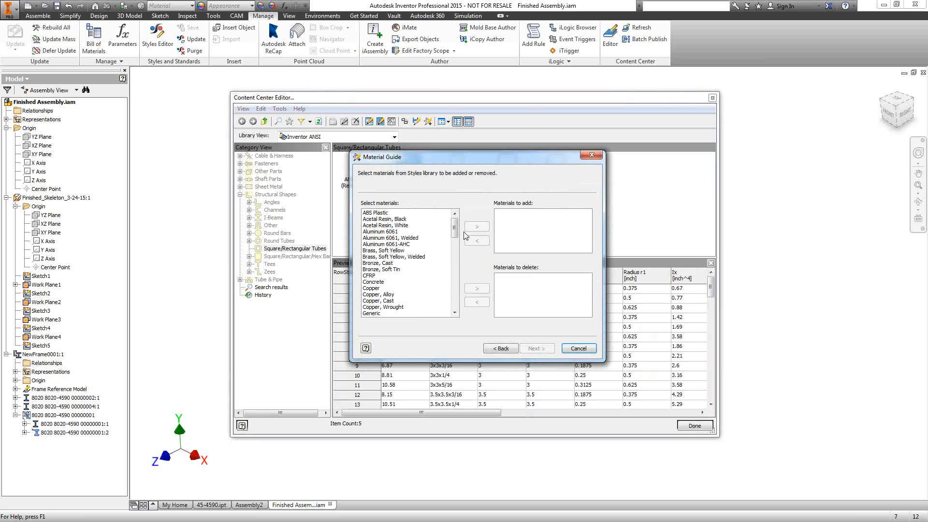
# Add Stainless Steel members to the family without a material alias, using the material name as a file name suffix.
pyautogui.moveTo(455, 229); pyautogui.dragTo(453, 275)
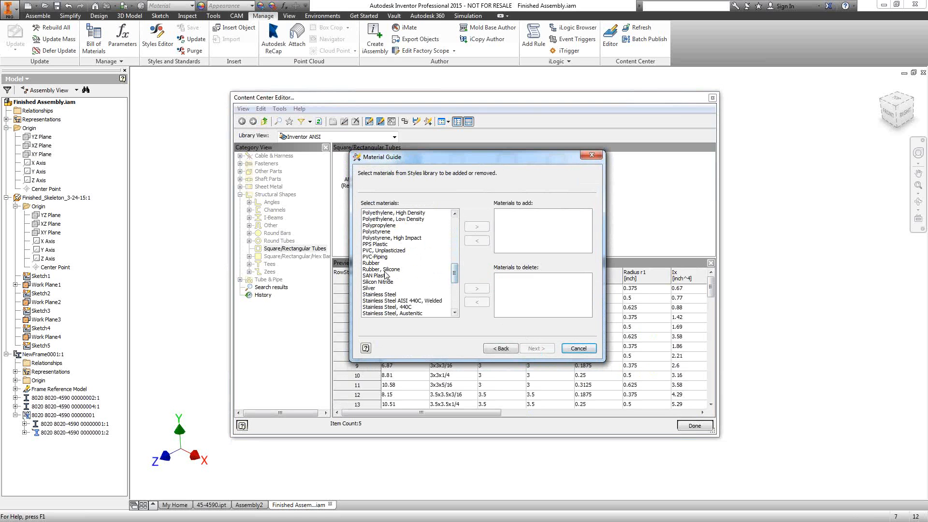
pyautogui.click(380, 294)
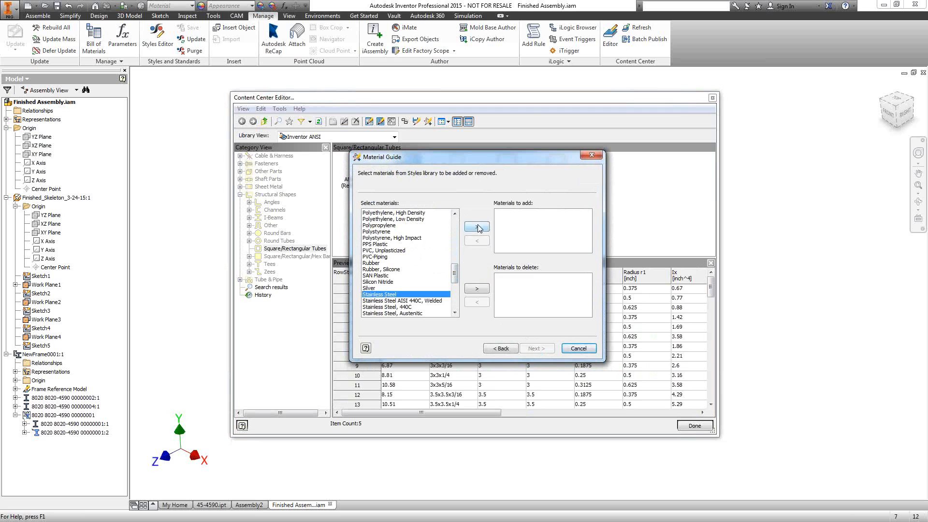
pyautogui.click(478, 227)
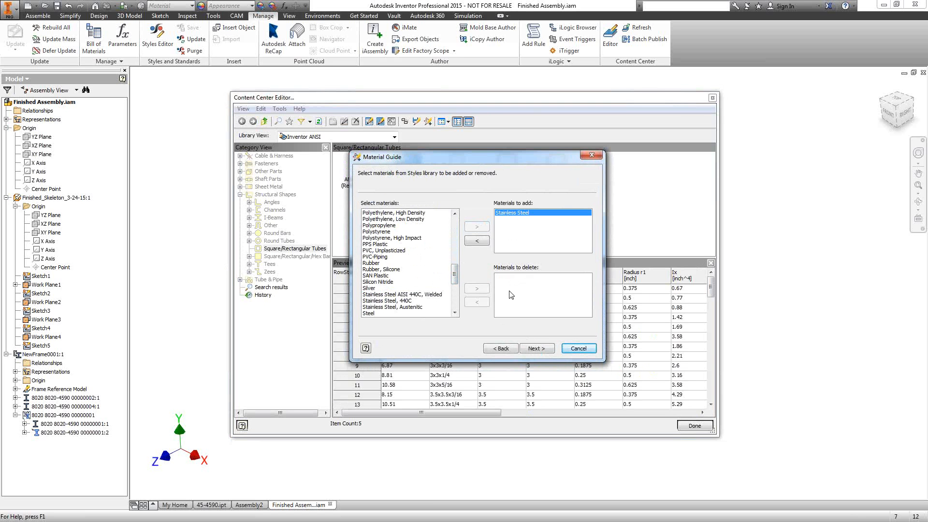
pyautogui.click(538, 349)
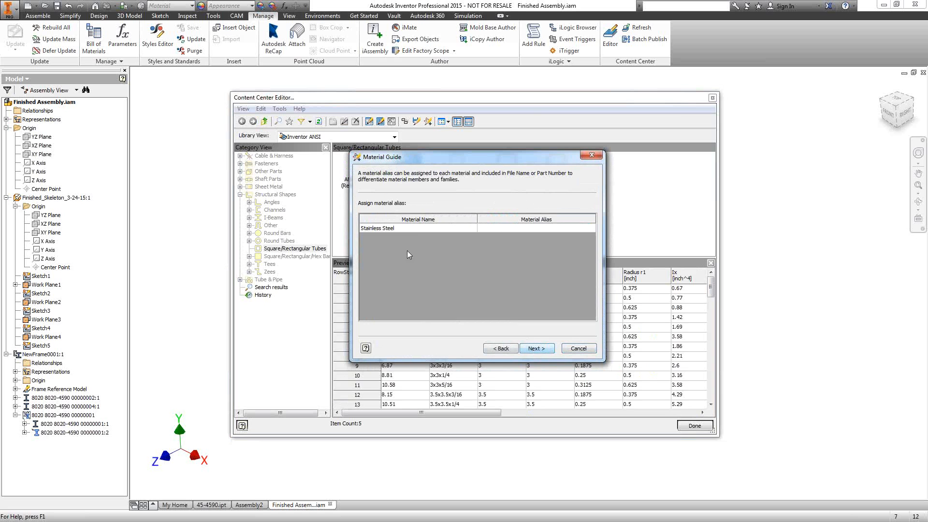
pyautogui.click(538, 349)
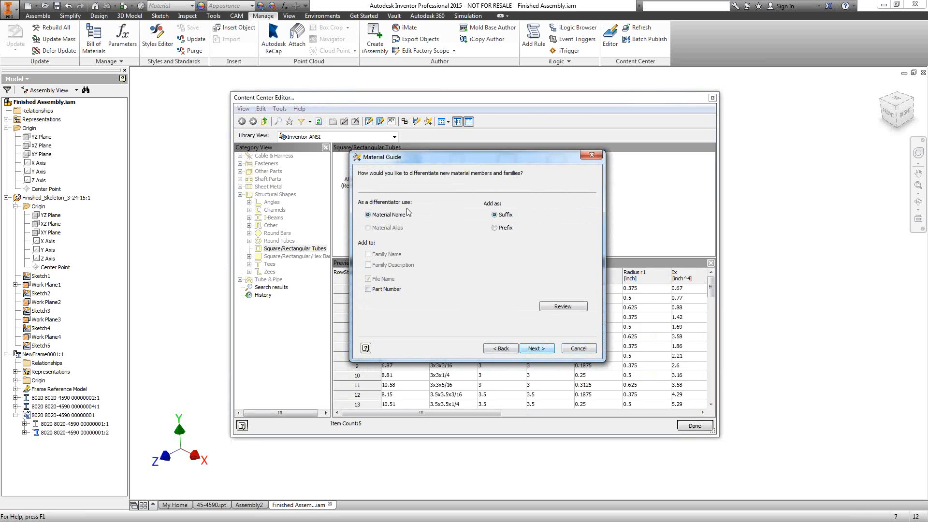
pyautogui.click(535, 349)
pyautogui.click(535, 349)
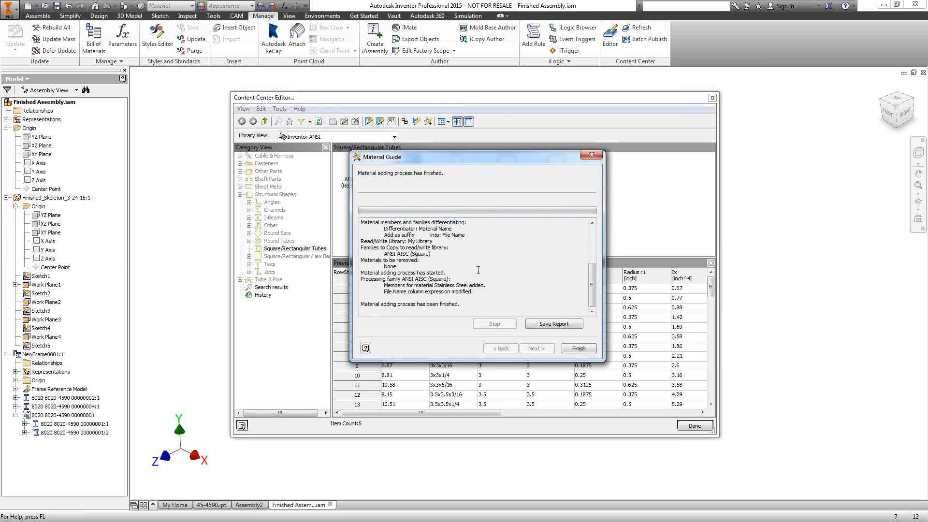
pyautogui.click(579, 348)
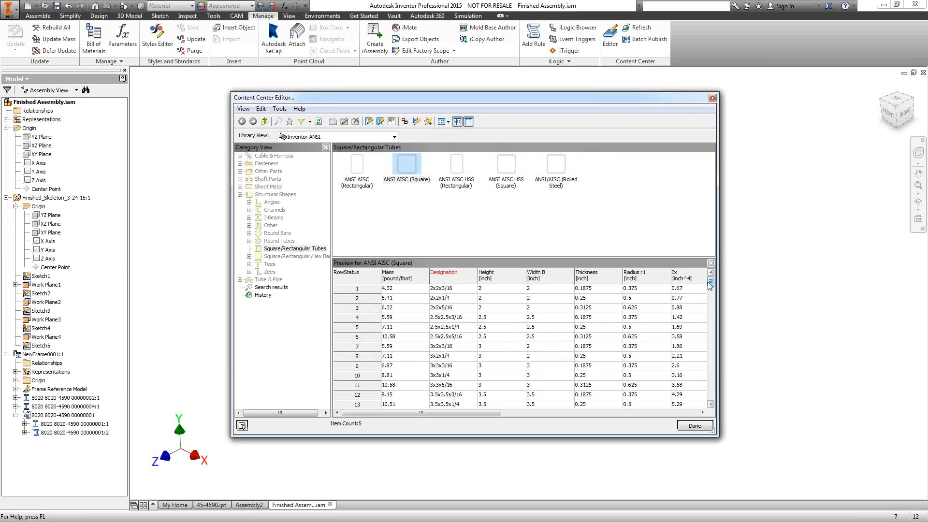
# Examine the added member rows and their Material values in the ANSI AISC (Square) preview.
pyautogui.moveTo(710, 287); pyautogui.dragTo(675, 411)
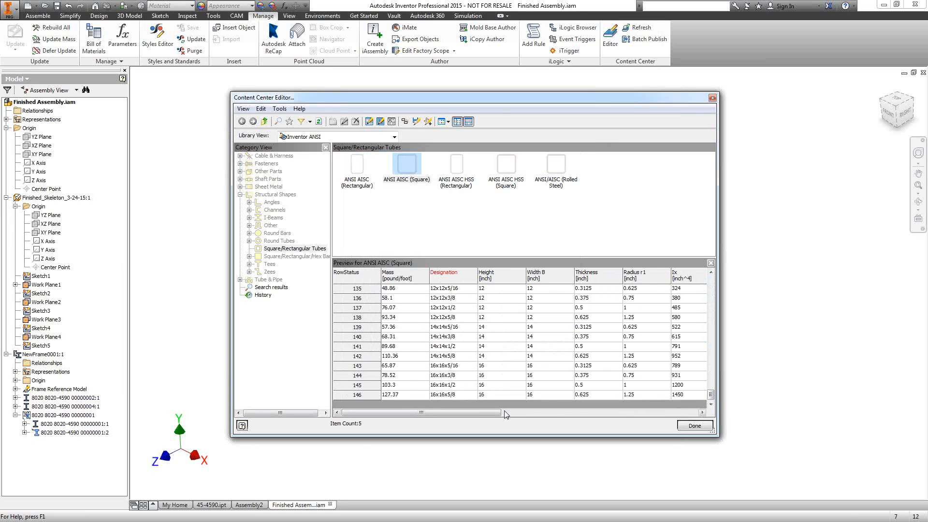
pyautogui.moveTo(481, 413); pyautogui.dragTo(650, 415)
pyautogui.moveTo(711, 394); pyautogui.dragTo(717, 287)
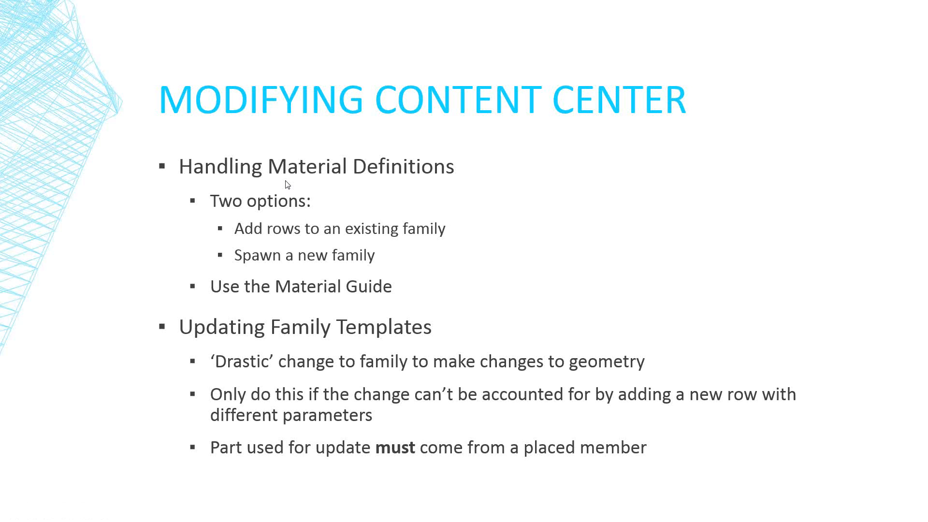
pyautogui.press('Right')
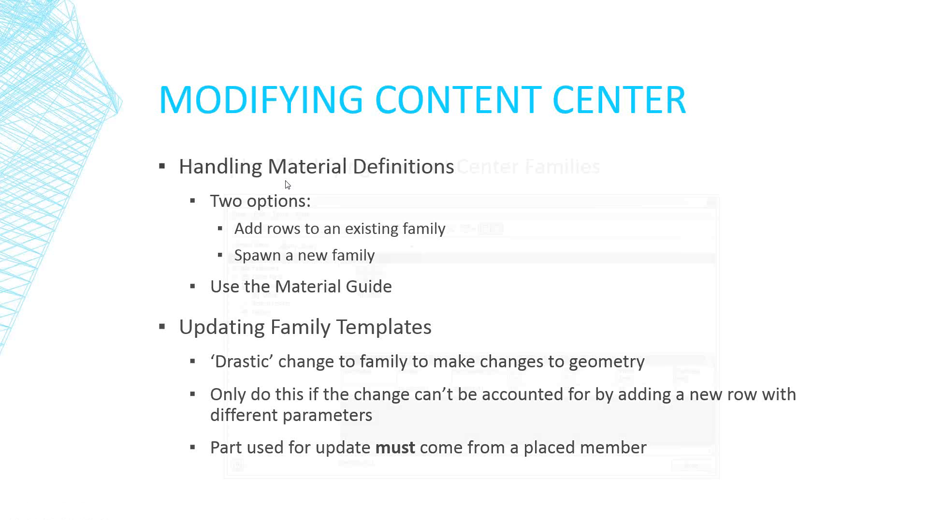
pyautogui.press('Left')
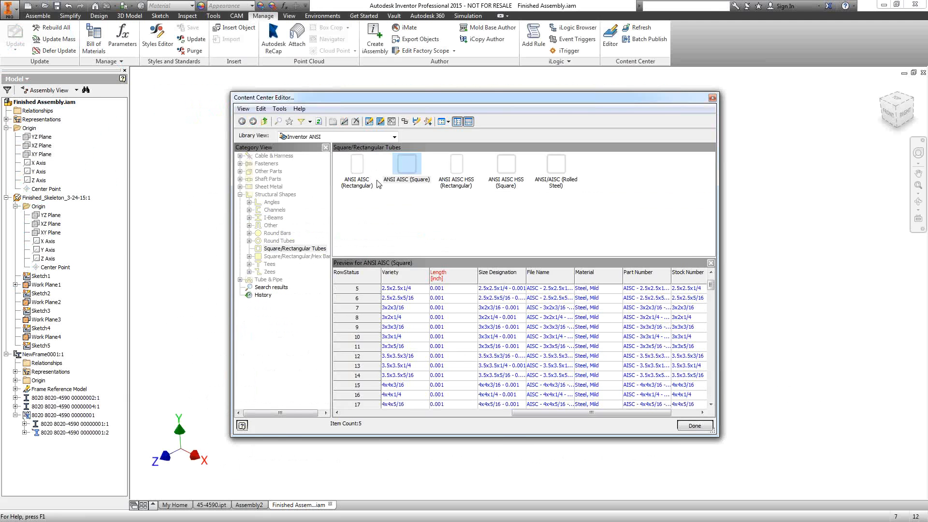
# Switch the Content Center Editor to My Library and select the 45-4590 family under Structural Shapes, Other.
pyautogui.click(403, 164)
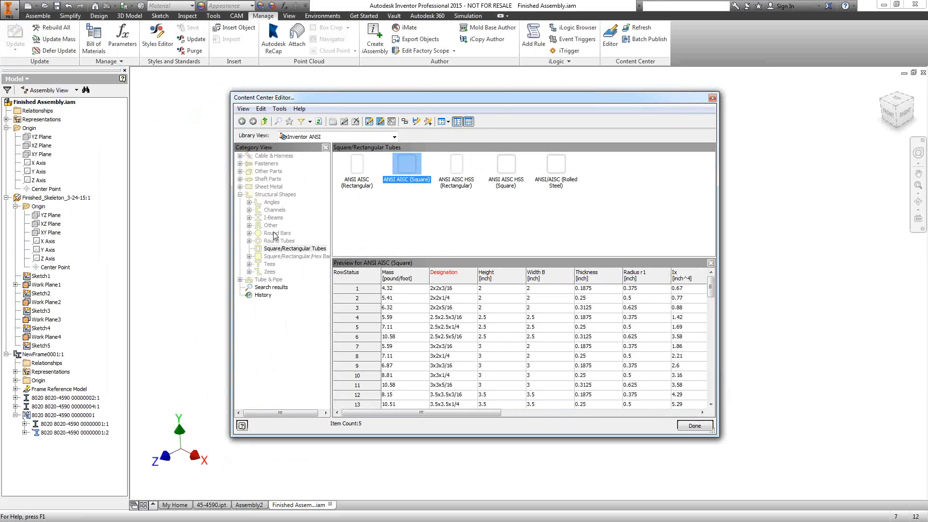
pyautogui.click(272, 226)
pyautogui.click(327, 138)
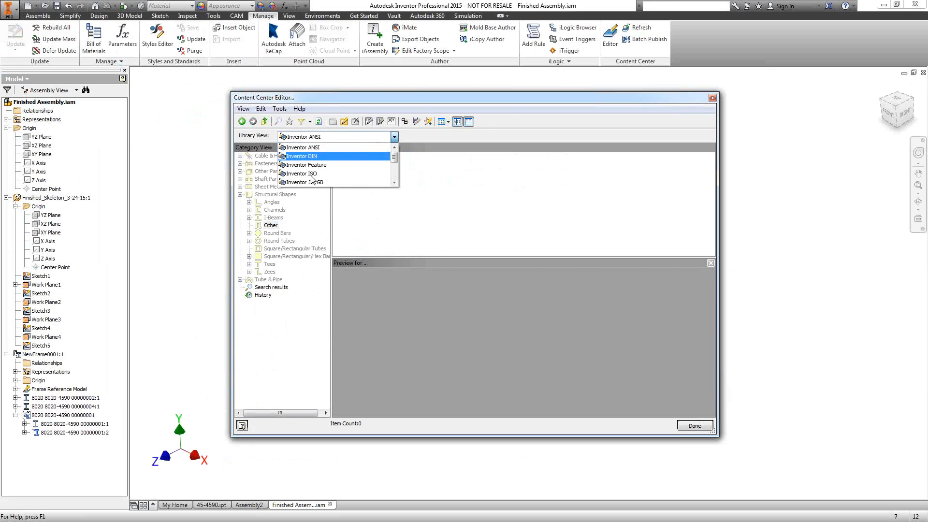
pyautogui.scroll(-3, 312, 178)
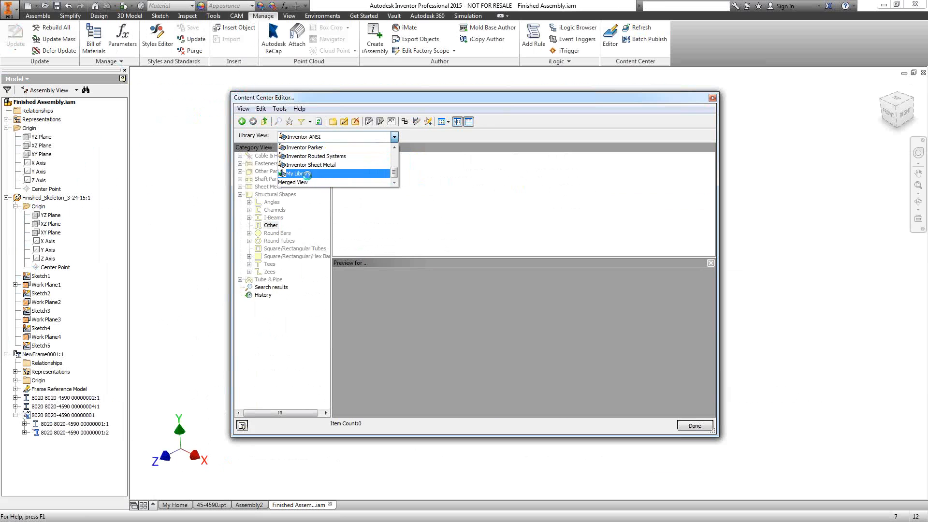
pyautogui.click(307, 173)
pyautogui.click(405, 167)
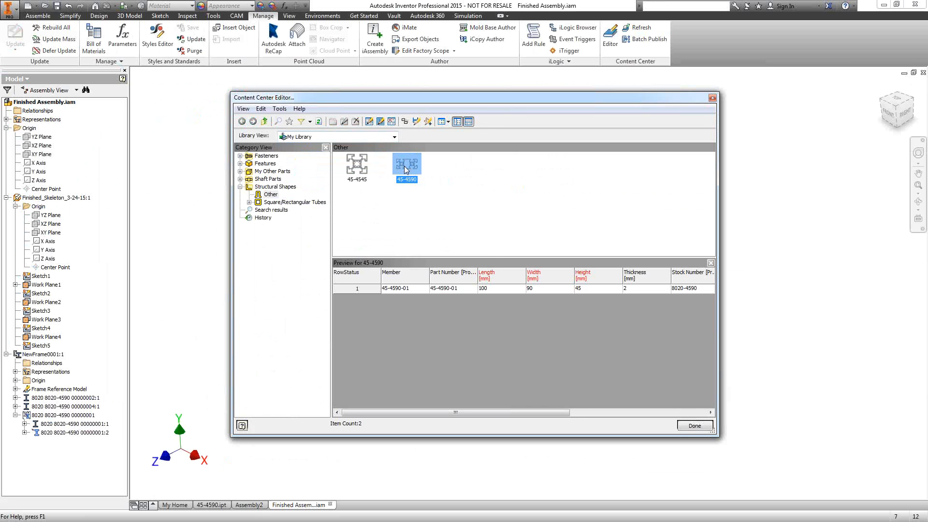
# Look at the file selection for replacing the 45-4590 family template, and close it without choosing a part.
pyautogui.rightClick(404, 165)
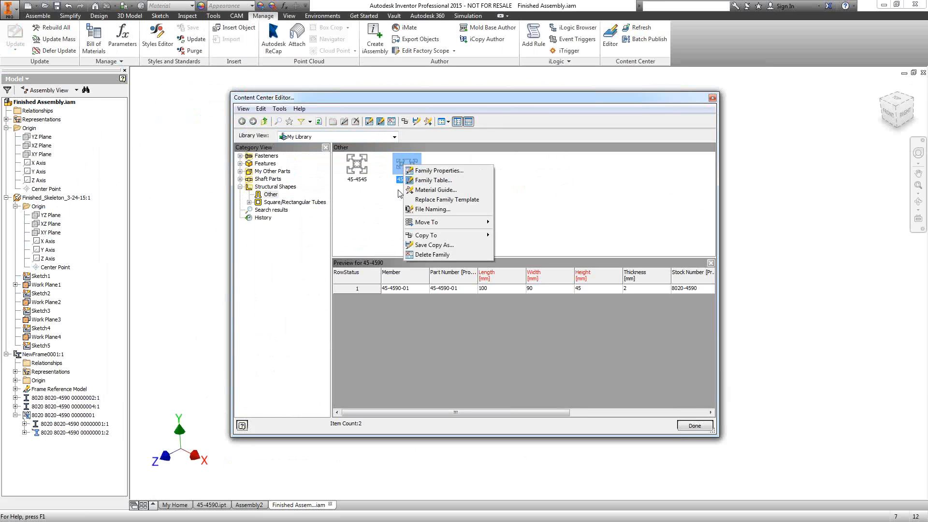
pyautogui.click(216, 507)
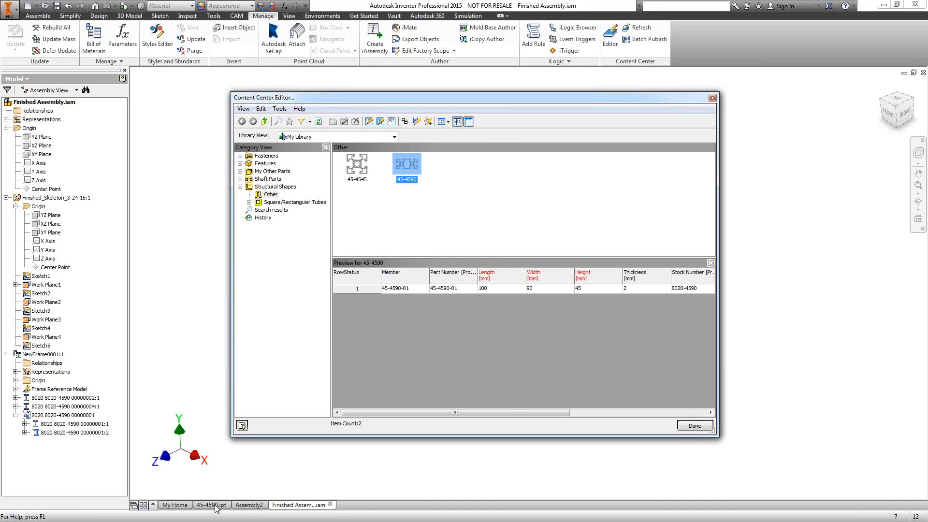
pyautogui.rightClick(408, 164)
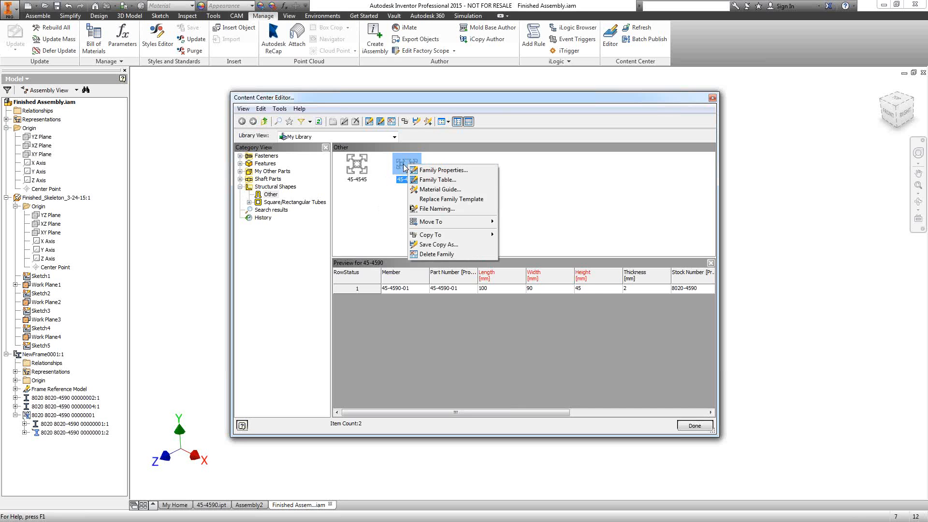
pyautogui.click(430, 201)
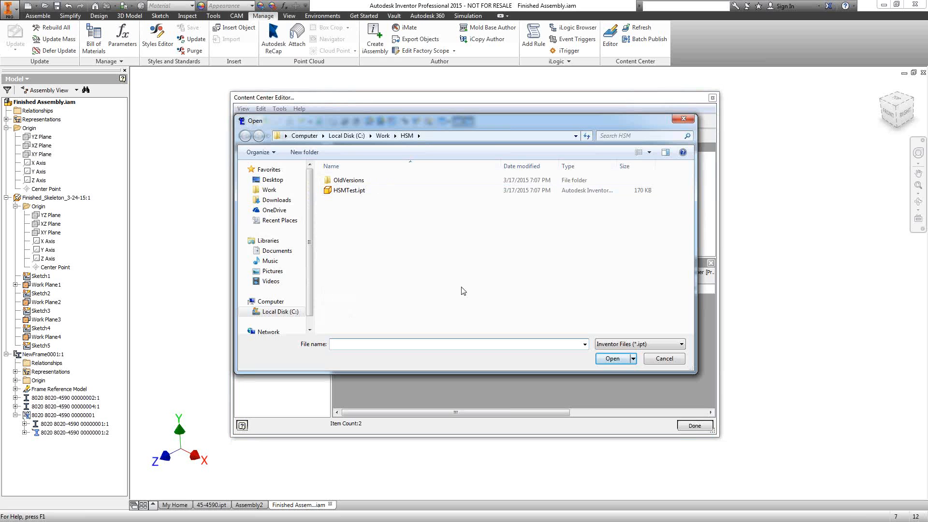
pyautogui.click(658, 361)
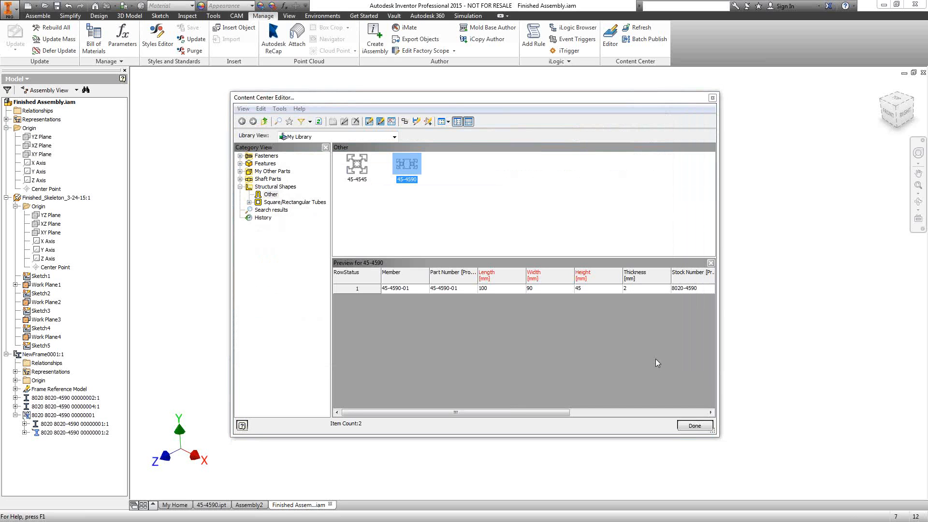
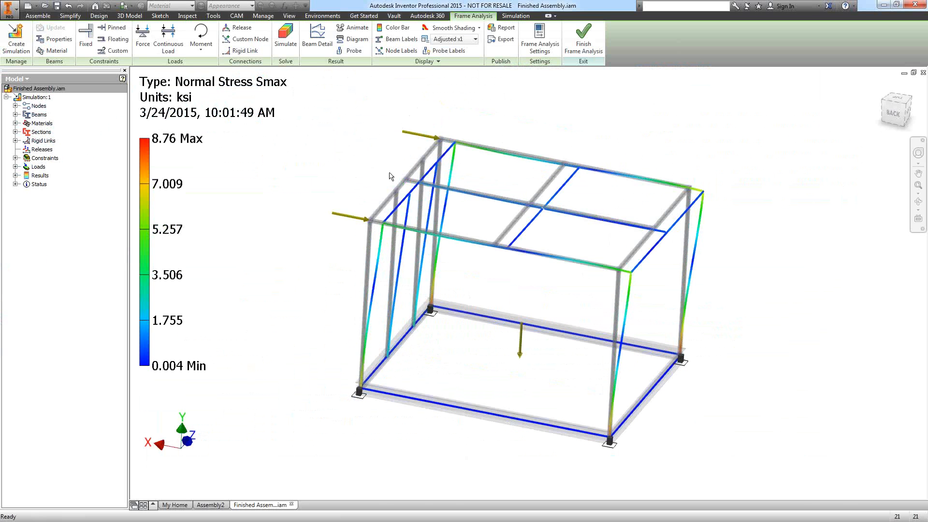
# Examine the Normal Stress Smax results on the frame up close and from the back.
pyautogui.scroll(-3, 413, 196)
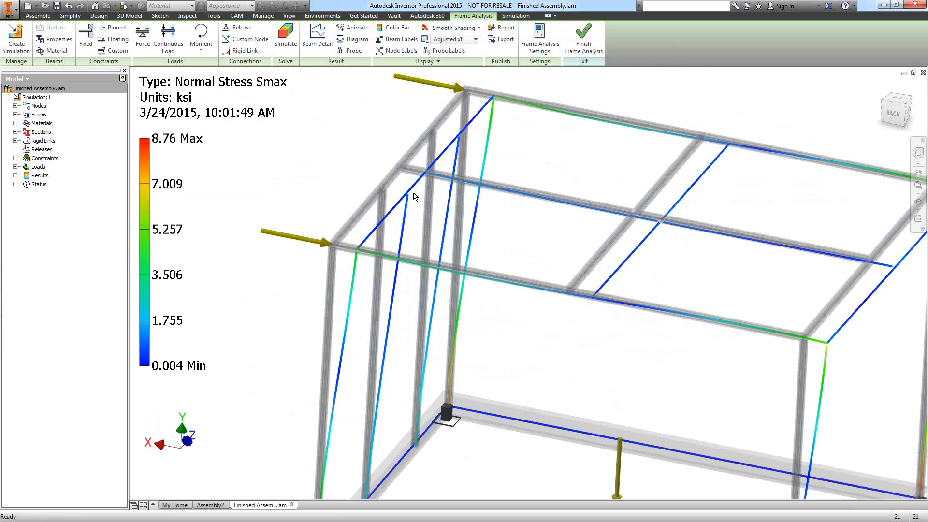
pyautogui.scroll(-3, 410, 188)
pyautogui.scroll(3, 410, 188)
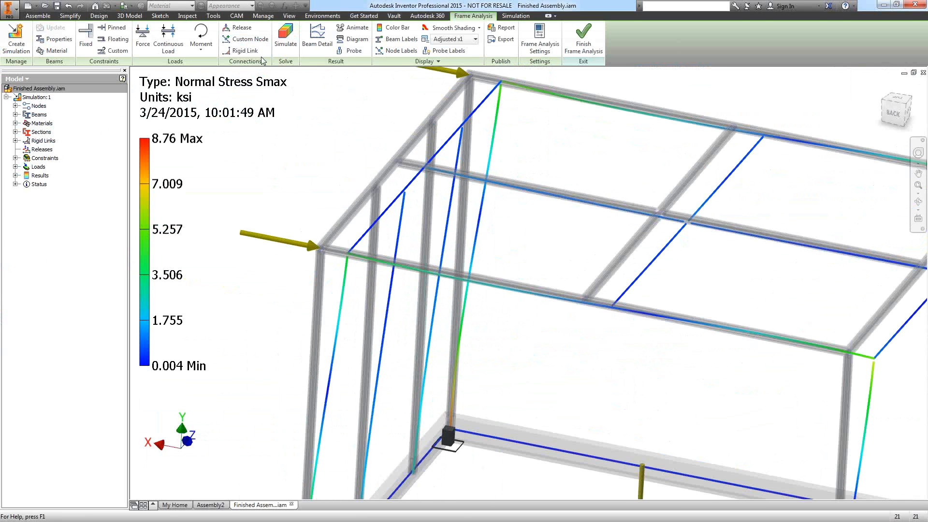
pyautogui.scroll(3, 608, 264)
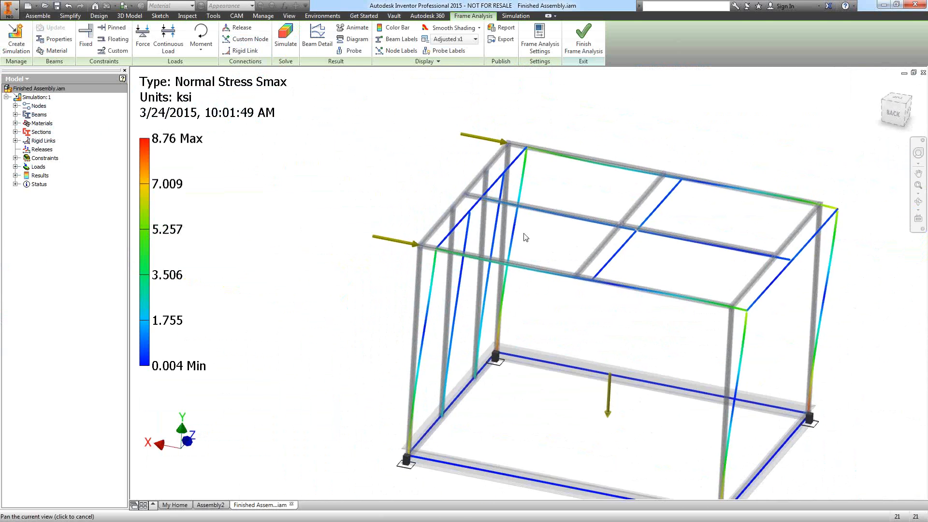
pyautogui.moveTo(526, 237); pyautogui.dragTo(475, 213)
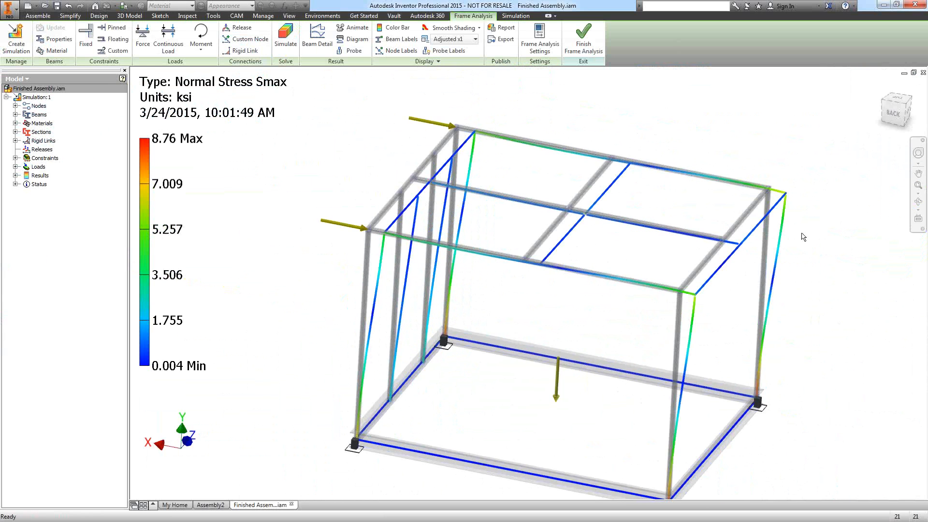
pyautogui.click(893, 114)
pyautogui.moveTo(582, 269); pyautogui.dragTo(578, 276)
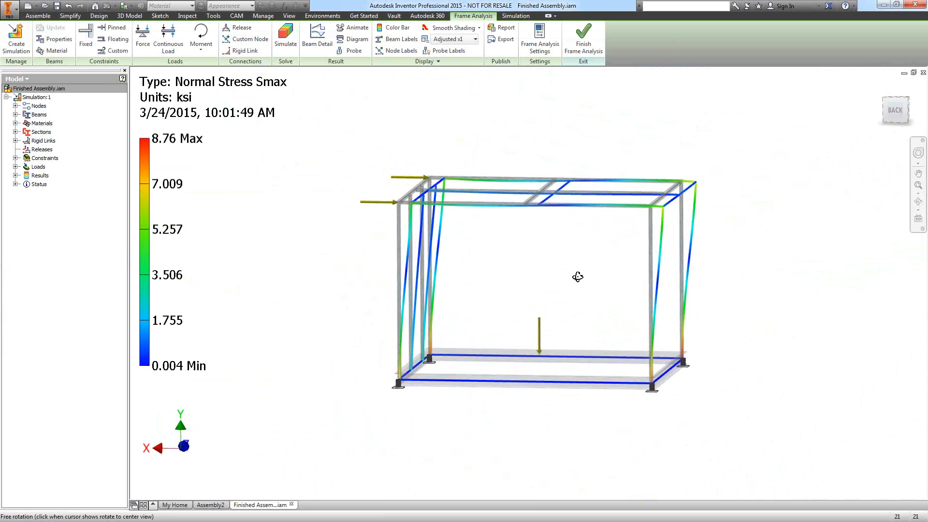
pyautogui.keyDown('shift'); pyautogui.moveTo(578, 277); pyautogui.dragTo(576, 282, button='middle'); pyautogui.keyUp('shift')
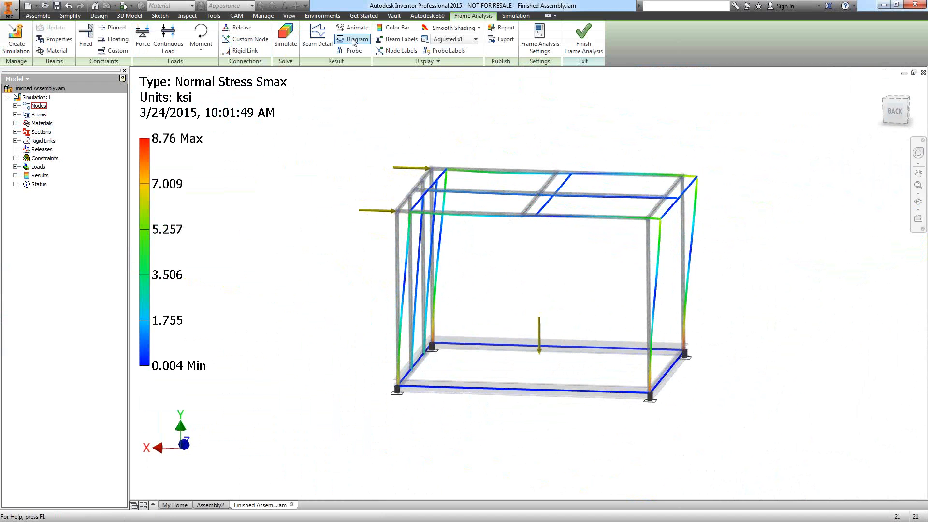
# Add one custom node on the near top beam and another about midway along the adjoining loaded corner post.
pyautogui.click(252, 39)
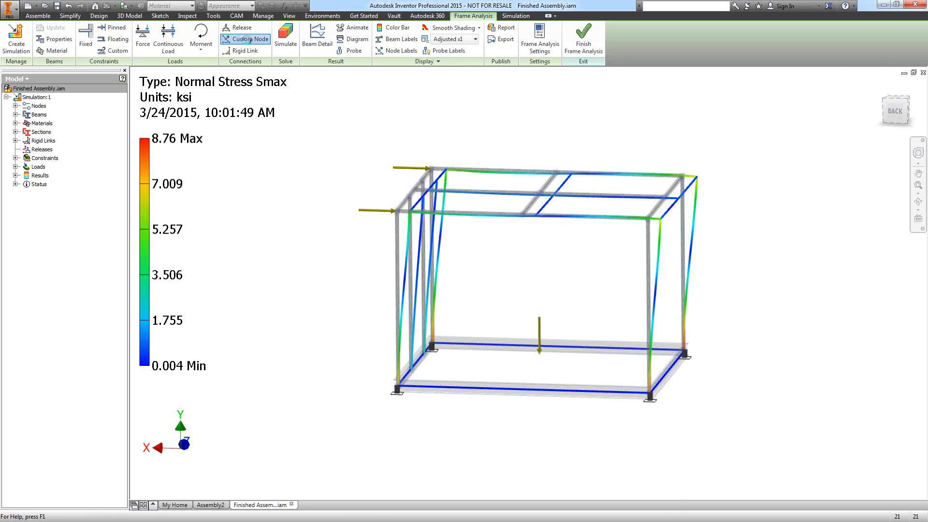
pyautogui.click(491, 214)
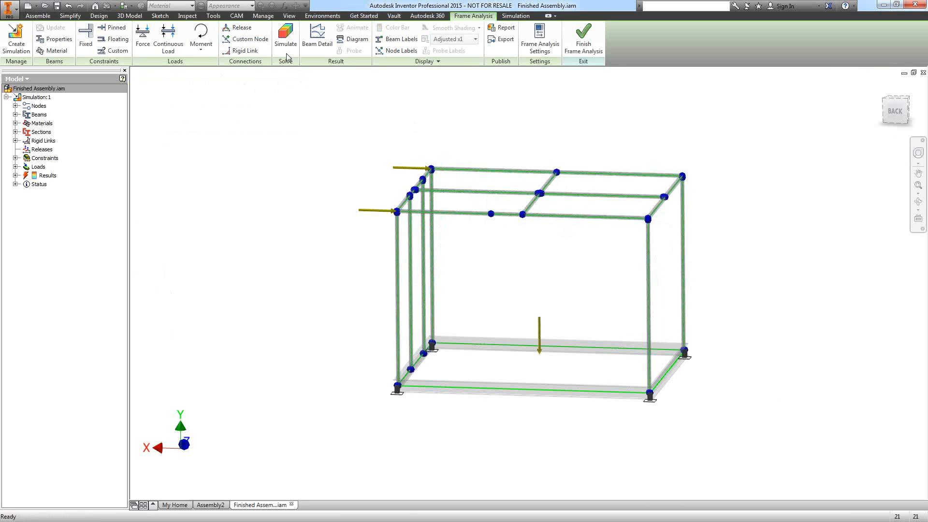
pyautogui.click(234, 42)
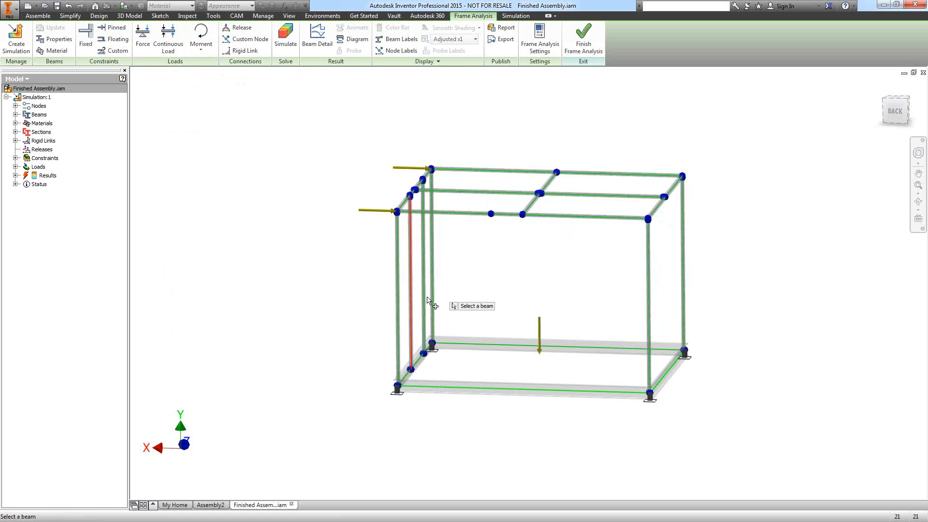
pyautogui.click(397, 292)
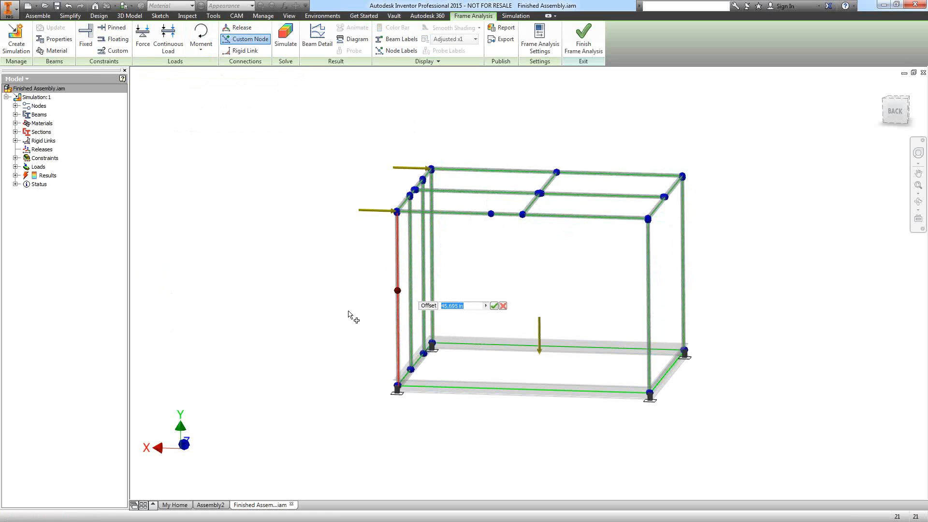
pyautogui.click(240, 51)
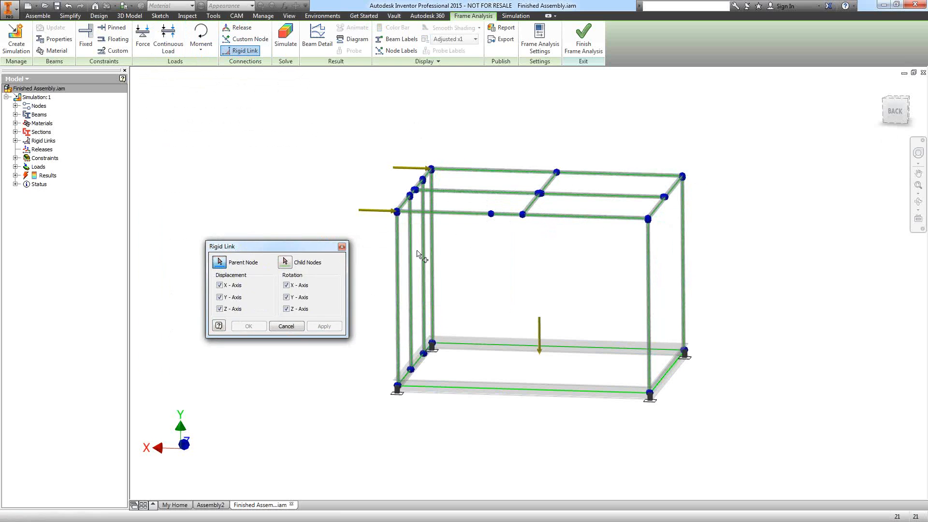
pyautogui.click(296, 326)
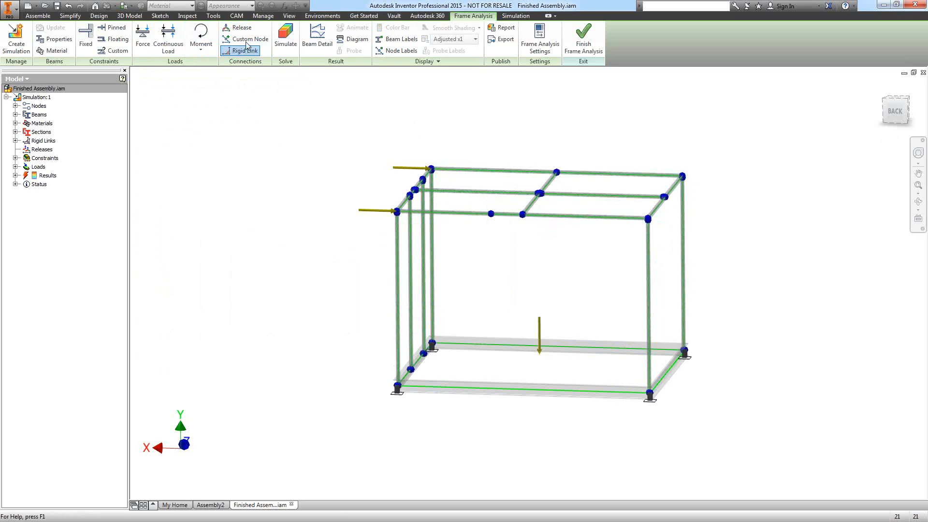
pyautogui.click(398, 290)
pyautogui.click(495, 302)
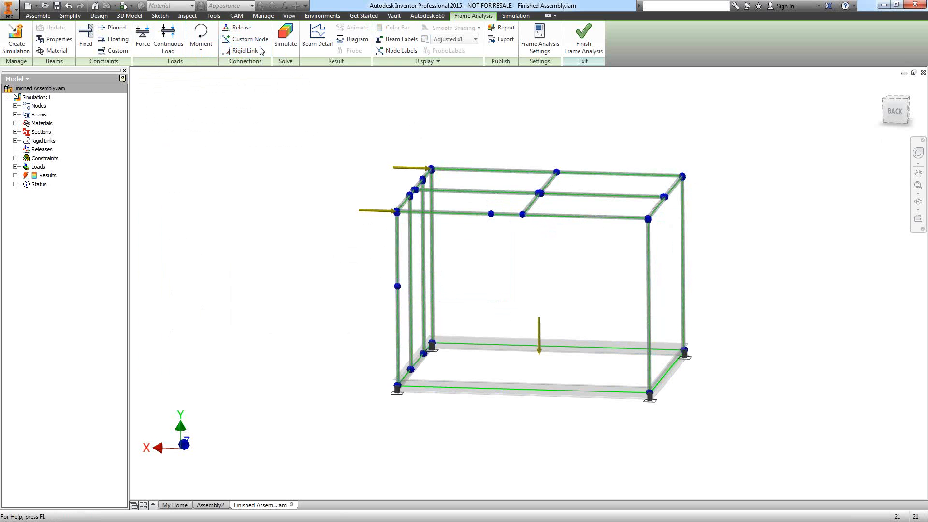
# Create a rigid link with the top beam's custom node as parent and the corner post's custom node as child.
pyautogui.click(241, 51)
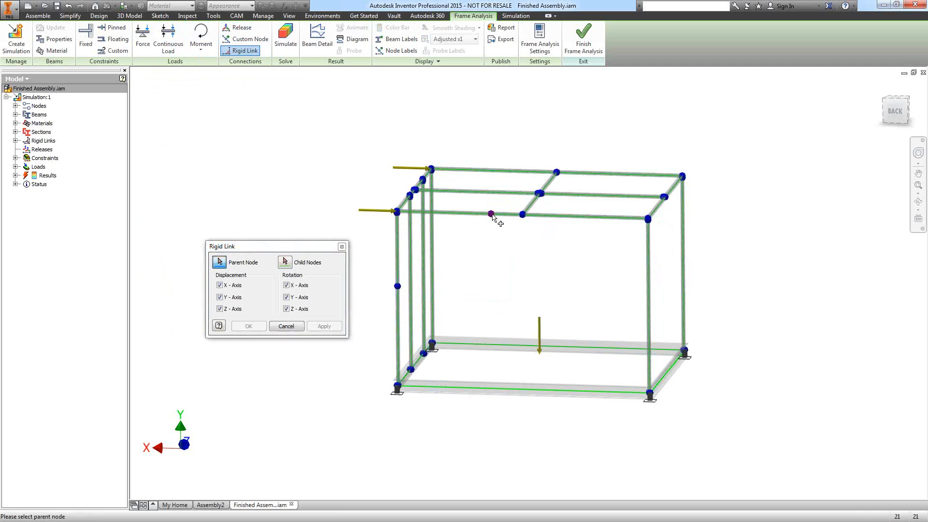
pyautogui.click(492, 214)
pyautogui.click(398, 287)
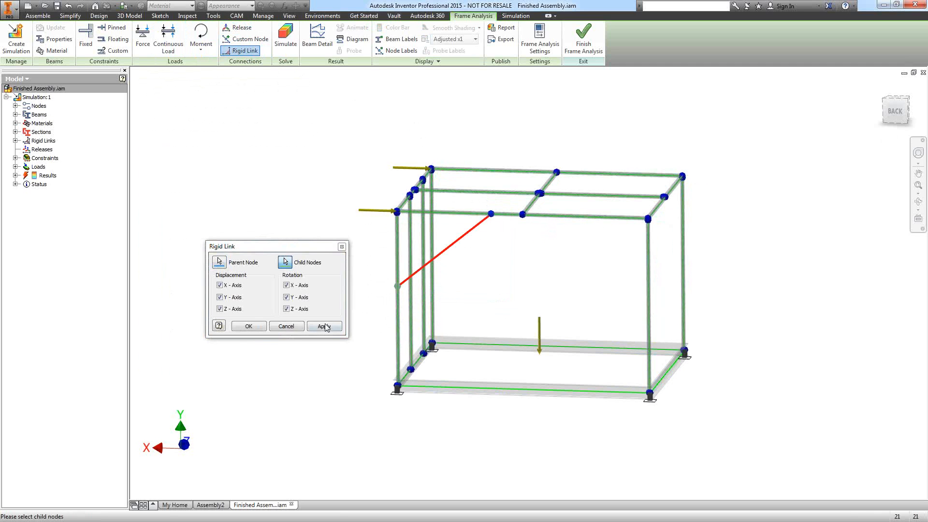
pyautogui.click(249, 327)
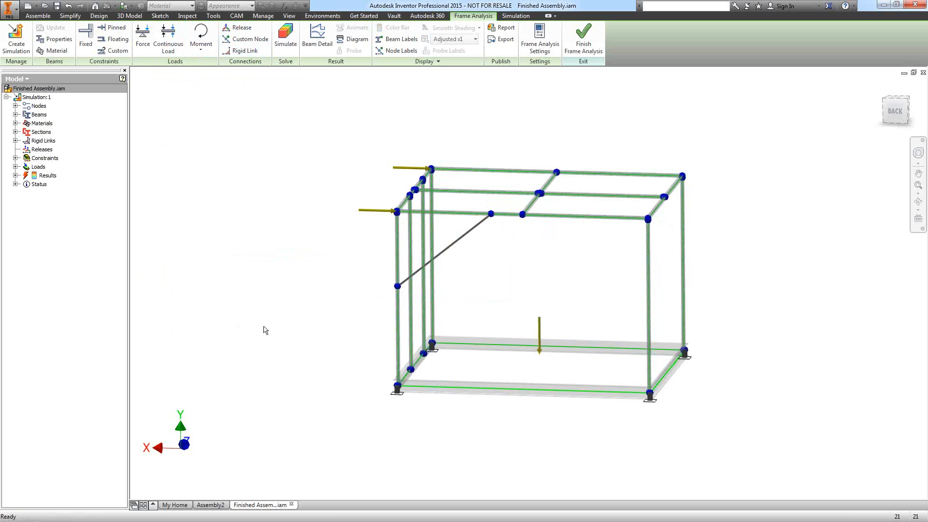
# Run the frame simulation with the rigid link in place and inspect the displacement results from different angles.
pyautogui.keyDown('shift'); pyautogui.moveTo(429, 296); pyautogui.dragTo(396, 293, button='middle'); pyautogui.keyUp('shift')
pyautogui.click(286, 38)
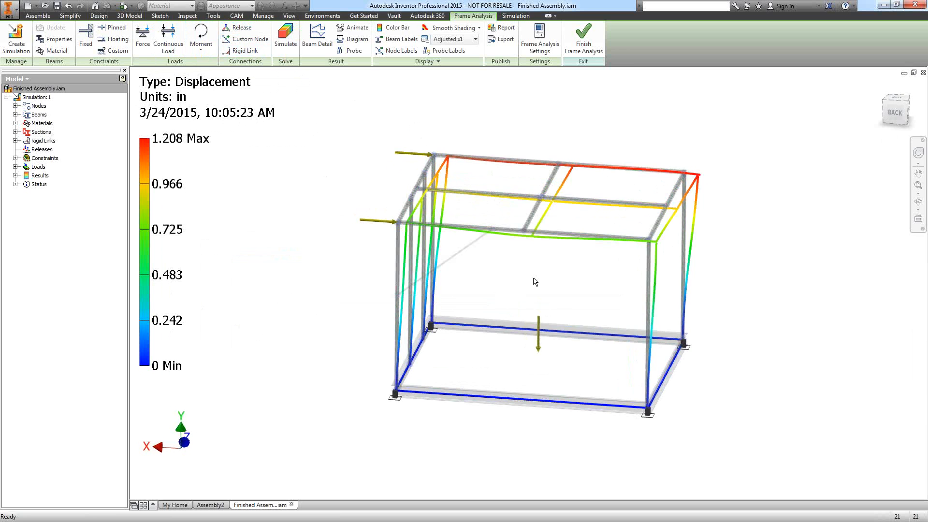
pyautogui.keyDown('shift'); pyautogui.moveTo(545, 263); pyautogui.dragTo(480, 209, button='middle'); pyautogui.keyUp('shift')
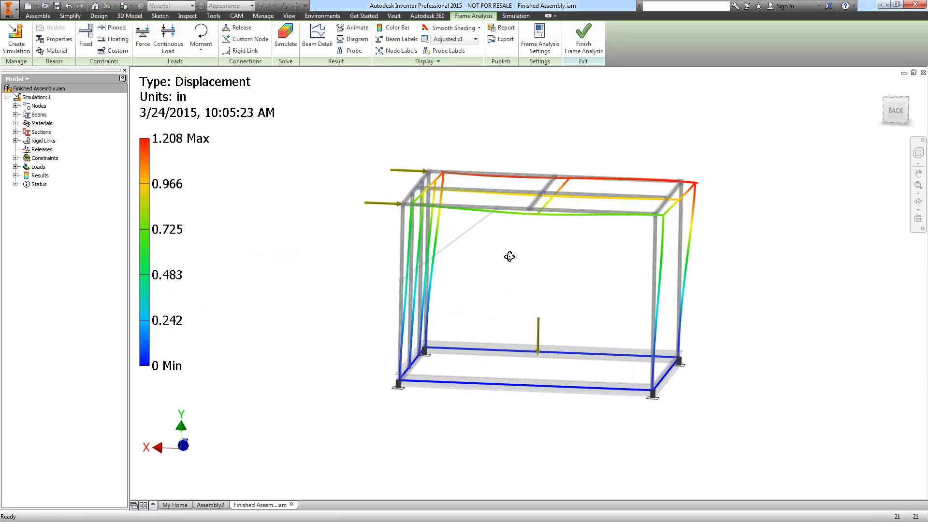
pyautogui.keyDown('shift'); pyautogui.moveTo(509, 256); pyautogui.dragTo(479, 207, button='middle'); pyautogui.keyUp('shift')
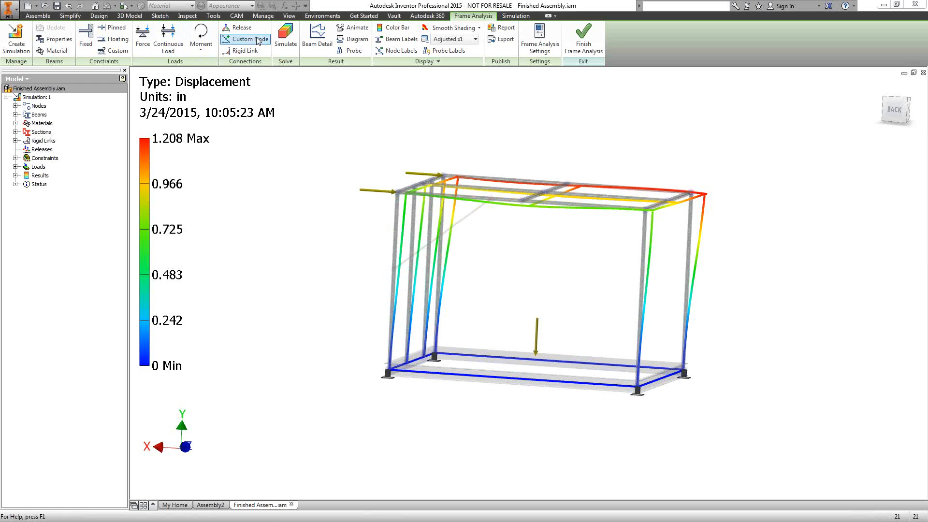
pyautogui.click(240, 51)
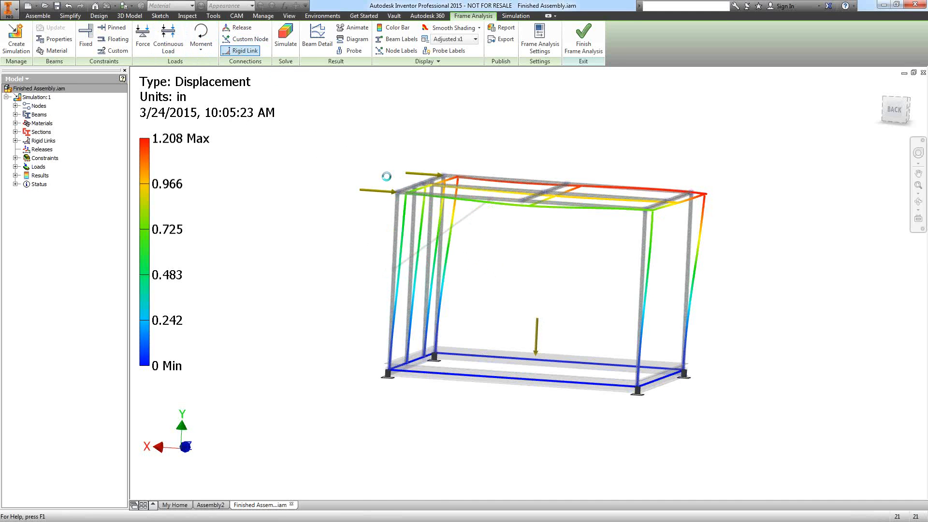
pyautogui.scroll(-5, 593, 317)
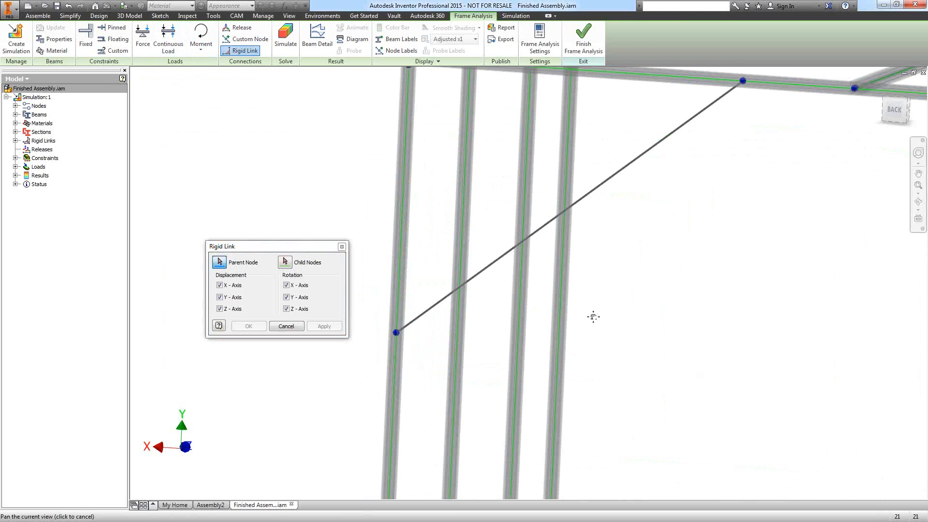
pyautogui.moveTo(593, 316); pyautogui.dragTo(706, 376, button='middle')
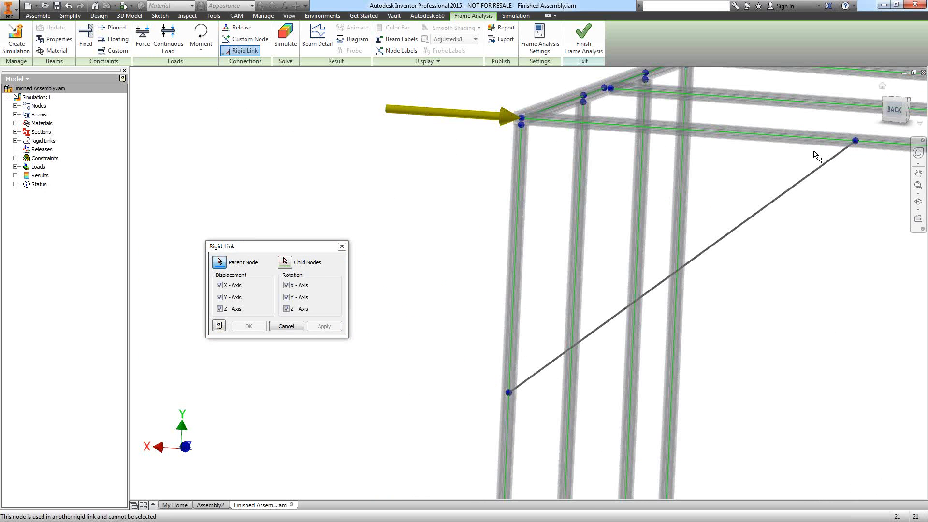
pyautogui.click(289, 326)
pyautogui.press('F2')
pyautogui.moveTo(518, 237); pyautogui.dragTo(357, 263)
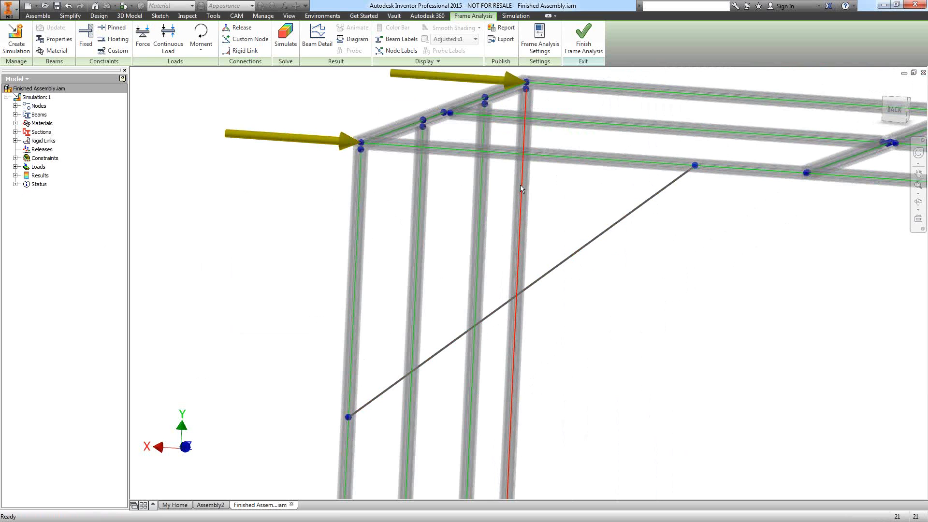
pyautogui.moveTo(520, 186)
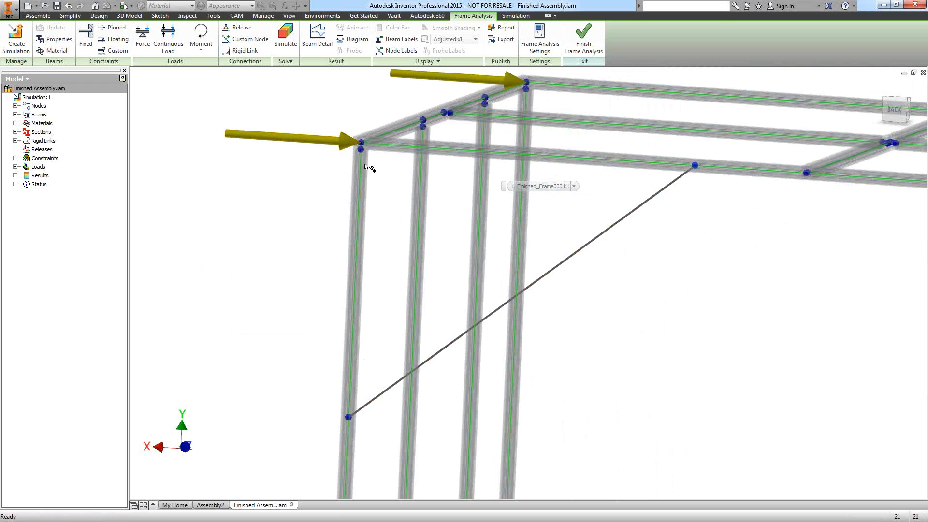
# Finish the frame analysis and return to the assembly environment.
pyautogui.click(45, 19)
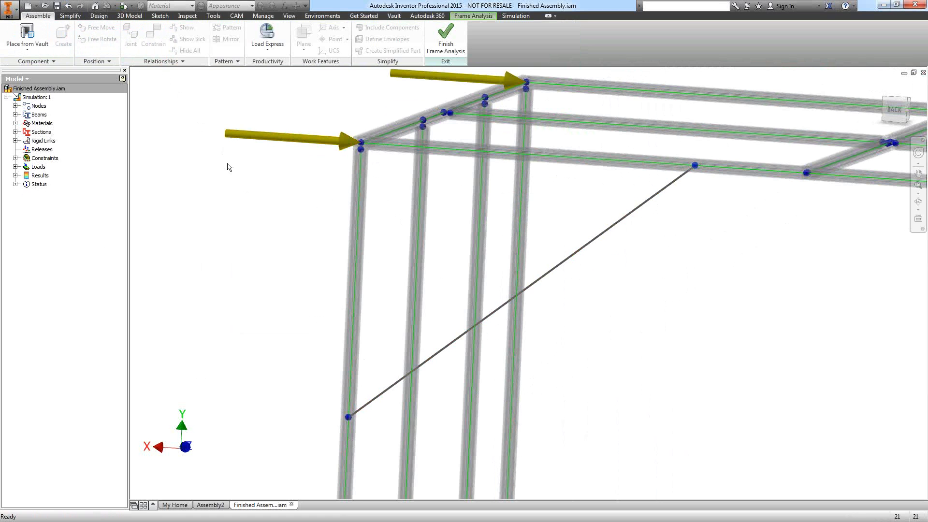
pyautogui.click(441, 36)
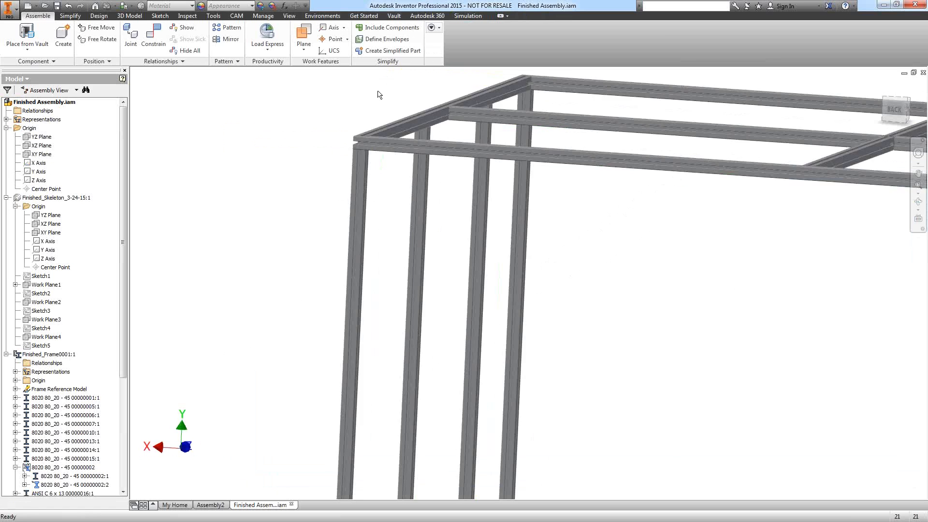
pyautogui.click(99, 15)
pyautogui.click(71, 39)
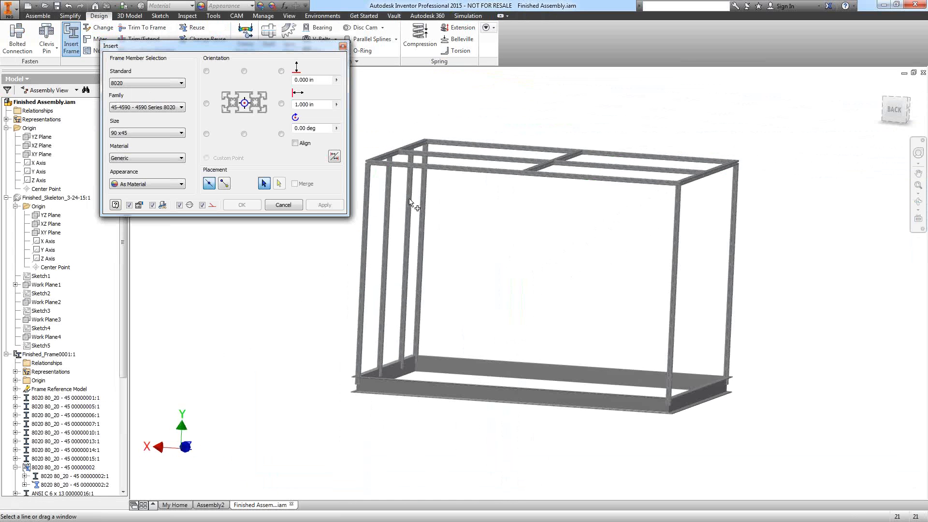
pyautogui.click(284, 204)
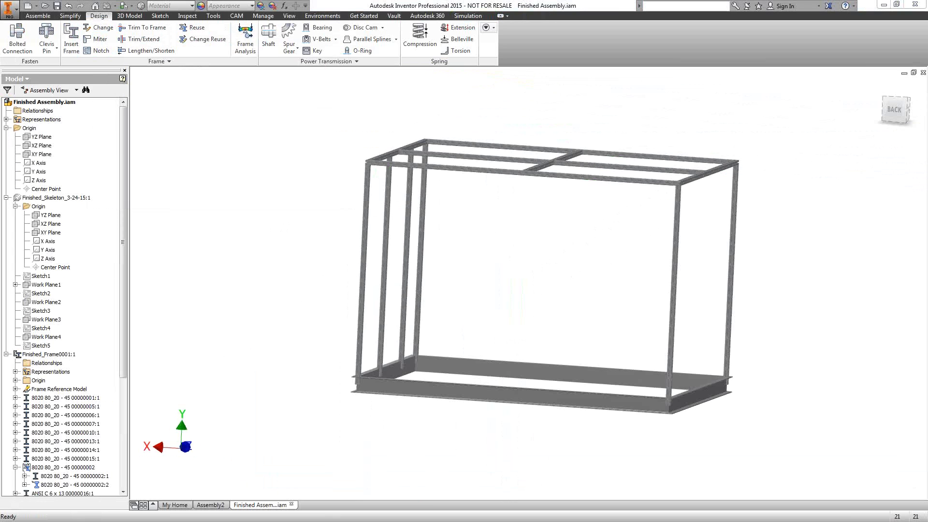
# Switch to the web browser showing the Hagerman & Company Webcasts On Demand page.
pyautogui.hotkey('alt', 'Tab')
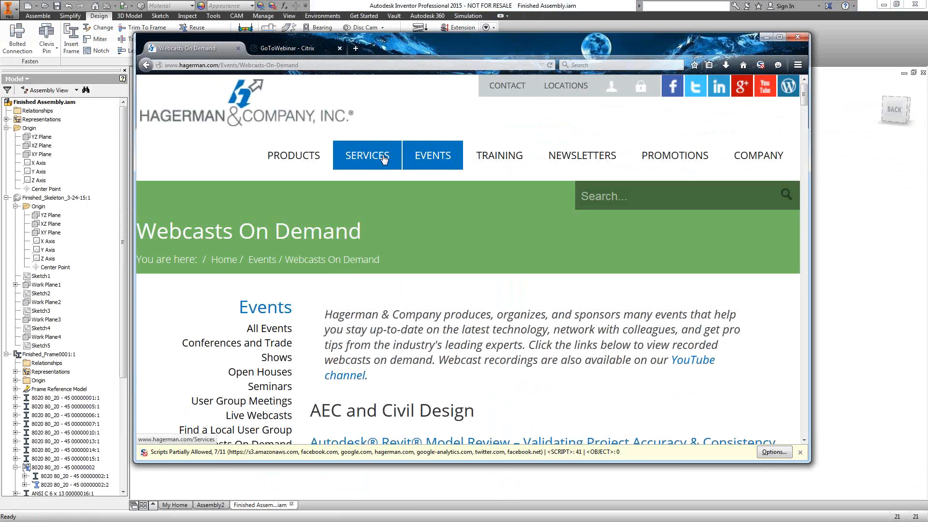